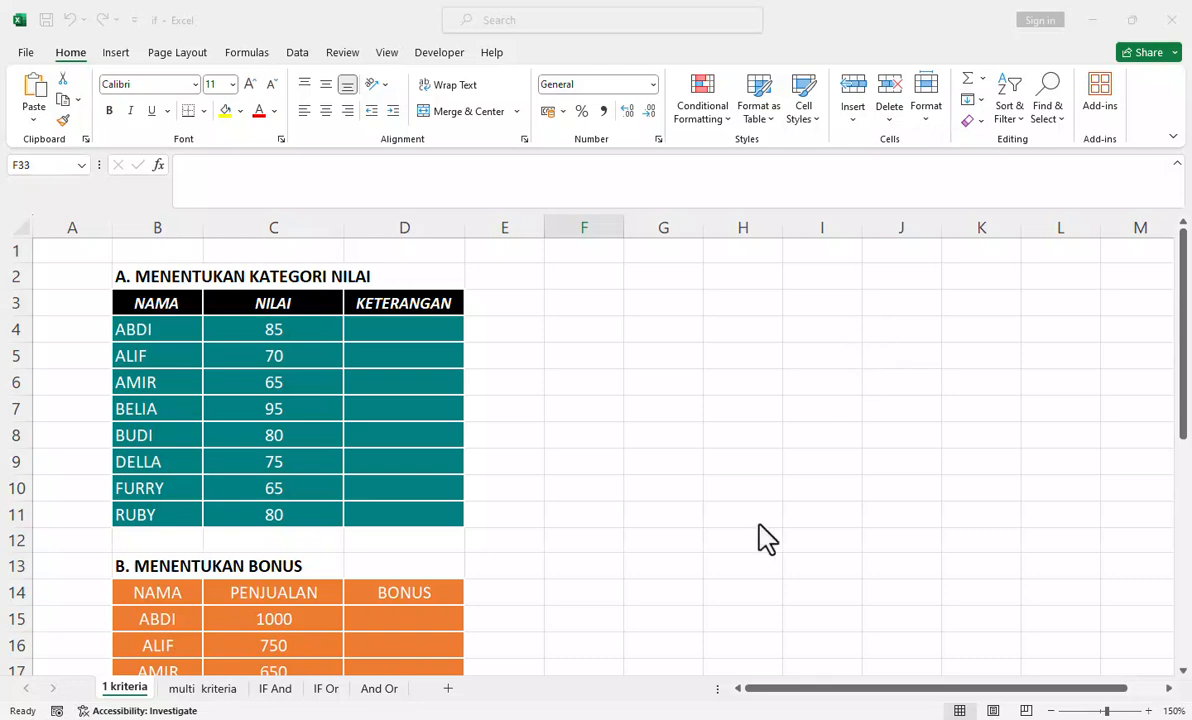
Step: Switch to the Notepad++ notes, enlarge the text to read the IF function's purpose and syntax, and return to the Excel workbook
click(702, 718)
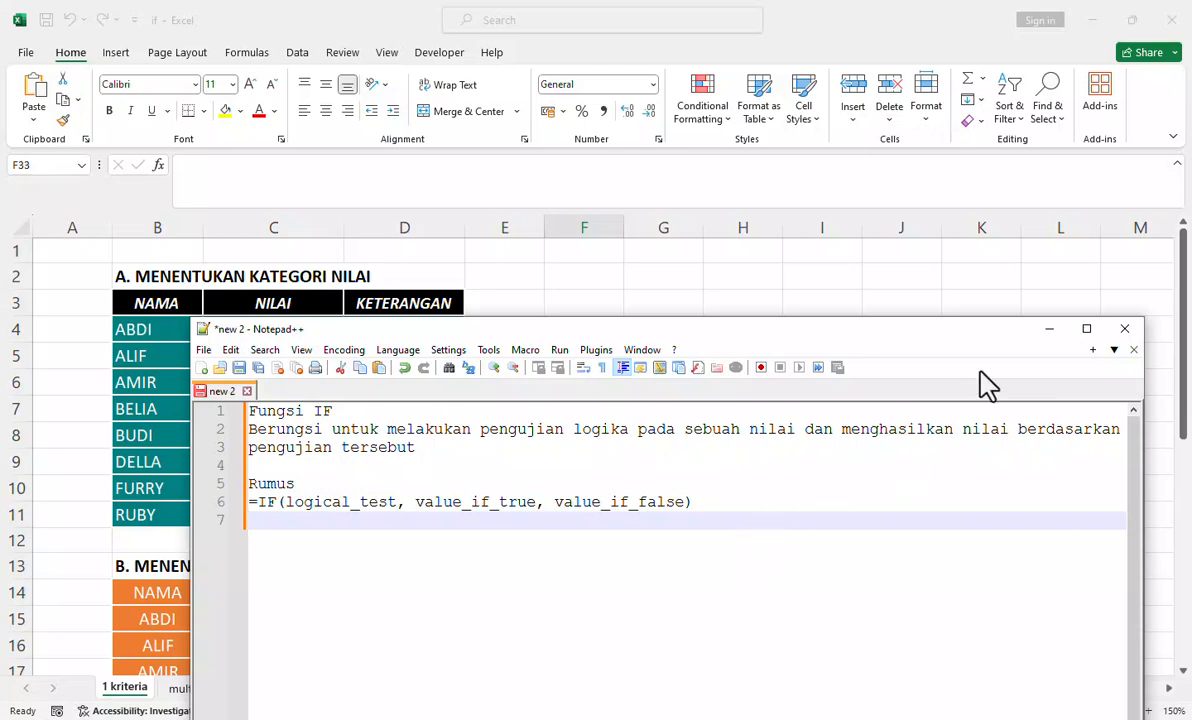
drag(894, 330, 870, 133)
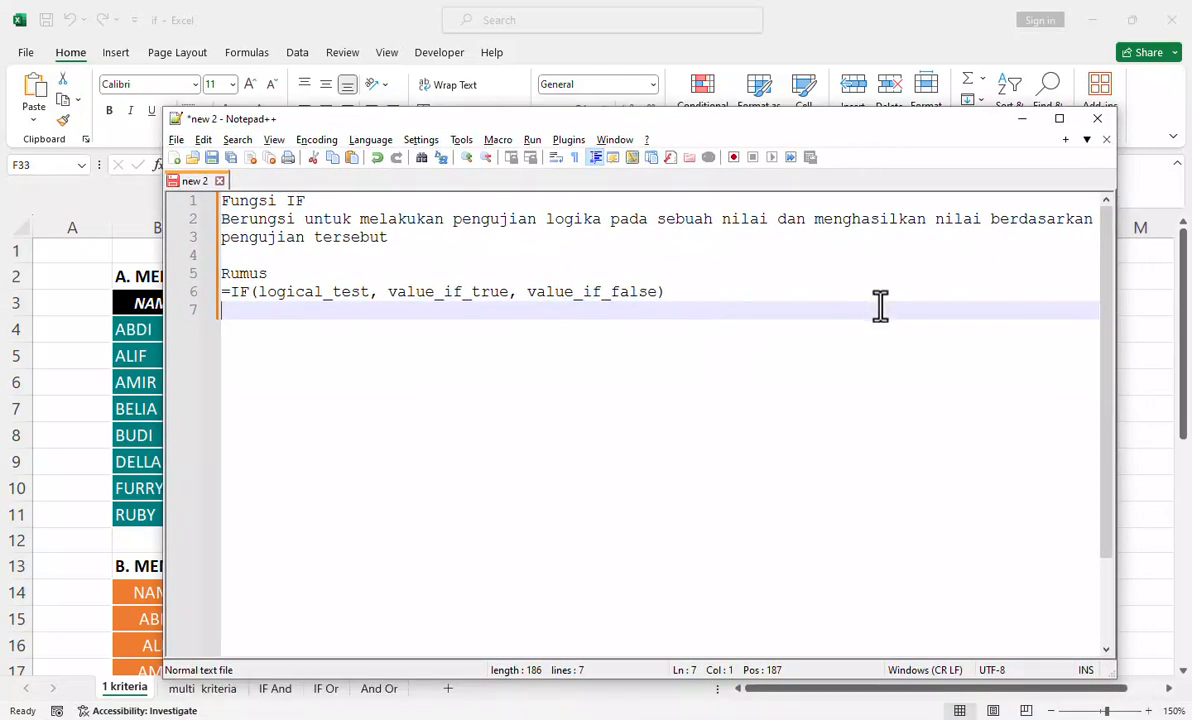
key(alt)
scroll(862, 399, up, 3)
scroll(862, 399, up, 1)
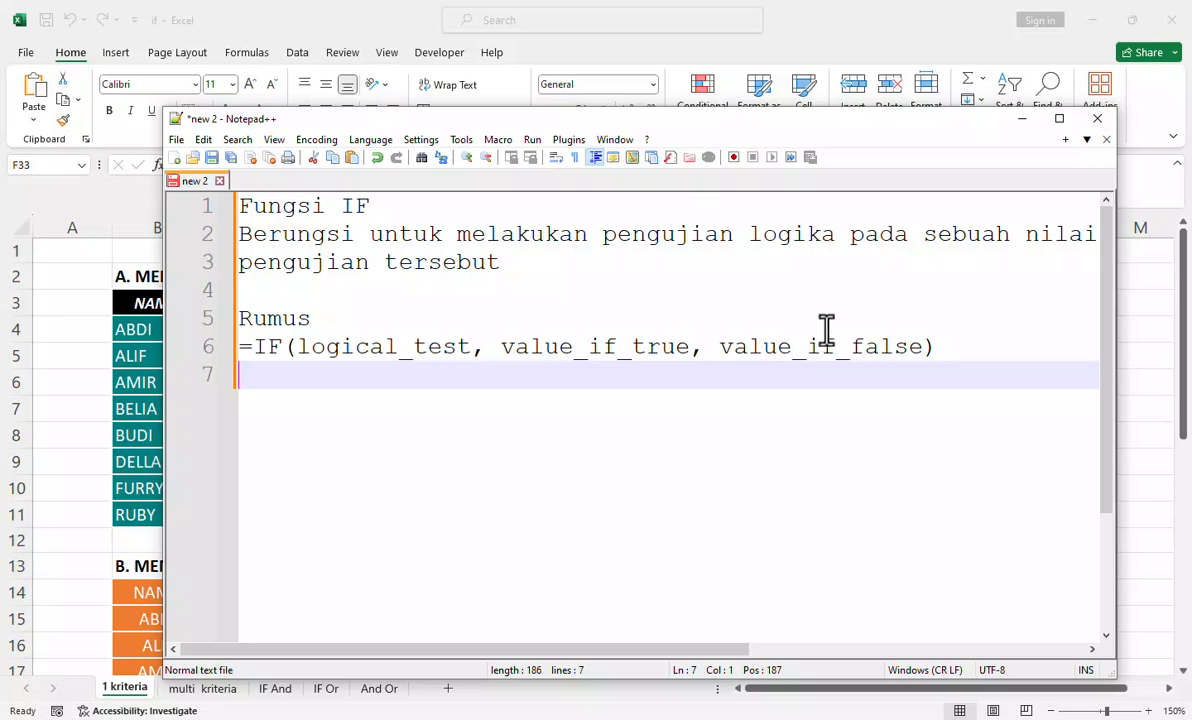
click(1019, 120)
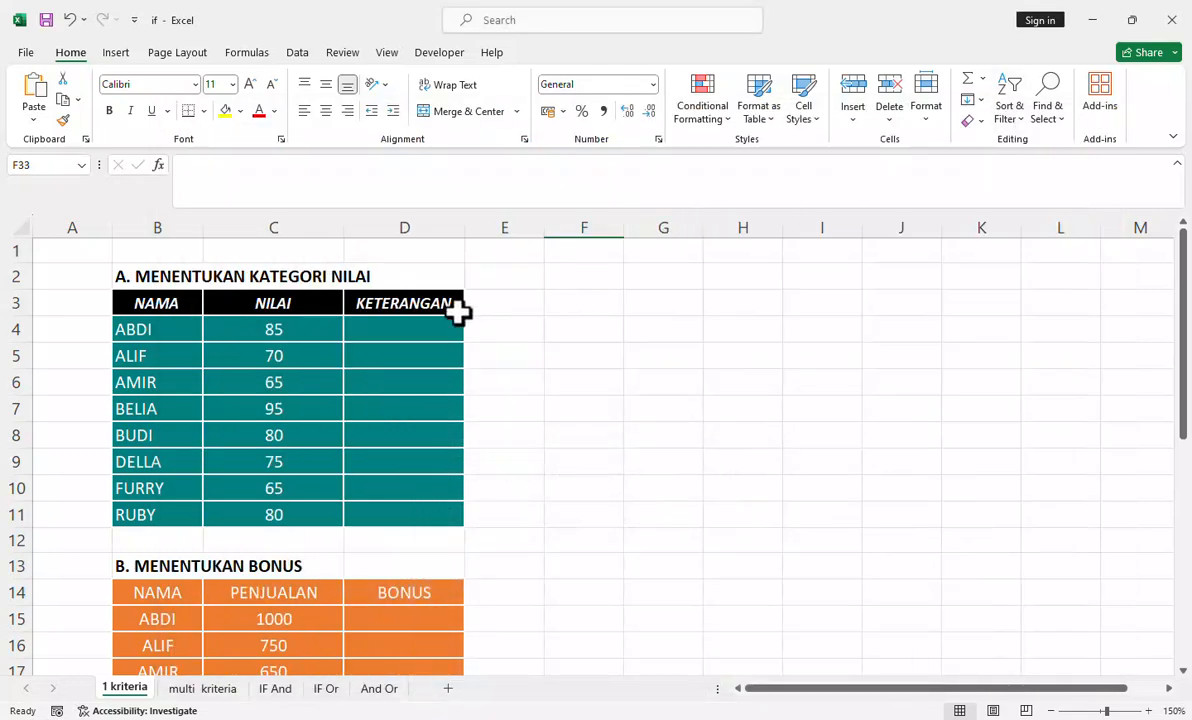
Step: Select cell D4, check the IF syntax in the Notepad++ notes once more, and return to the worksheet
click(420, 332)
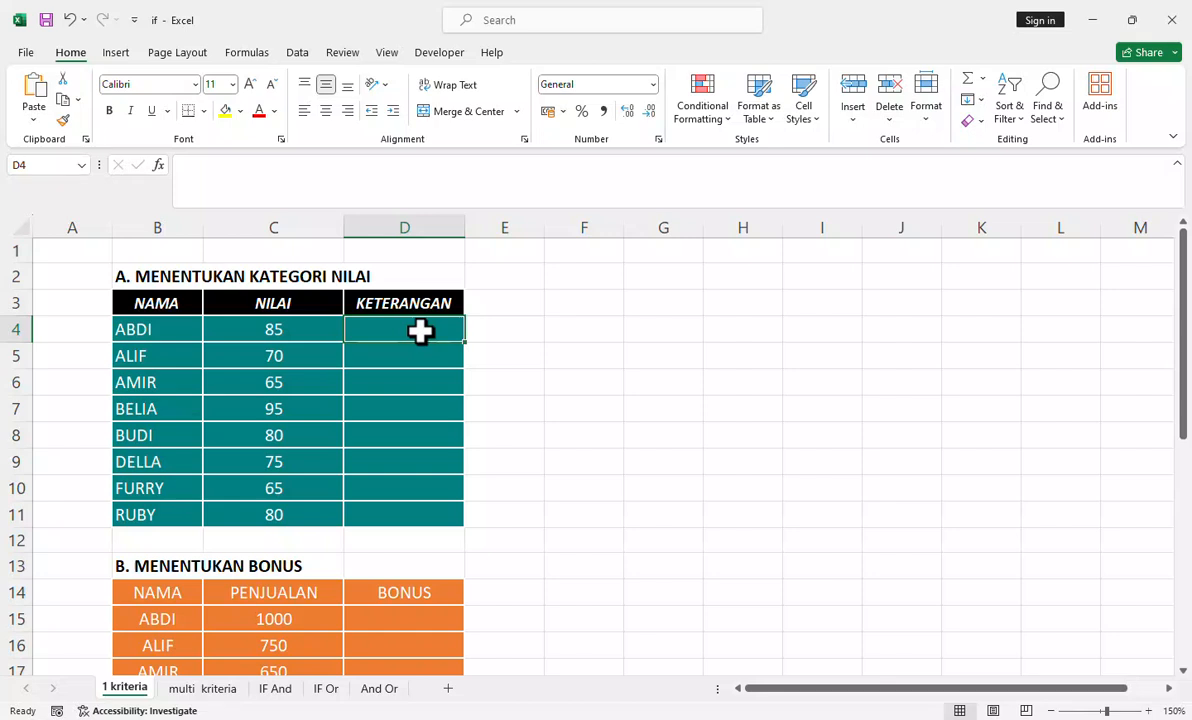
key(alt+Tab)
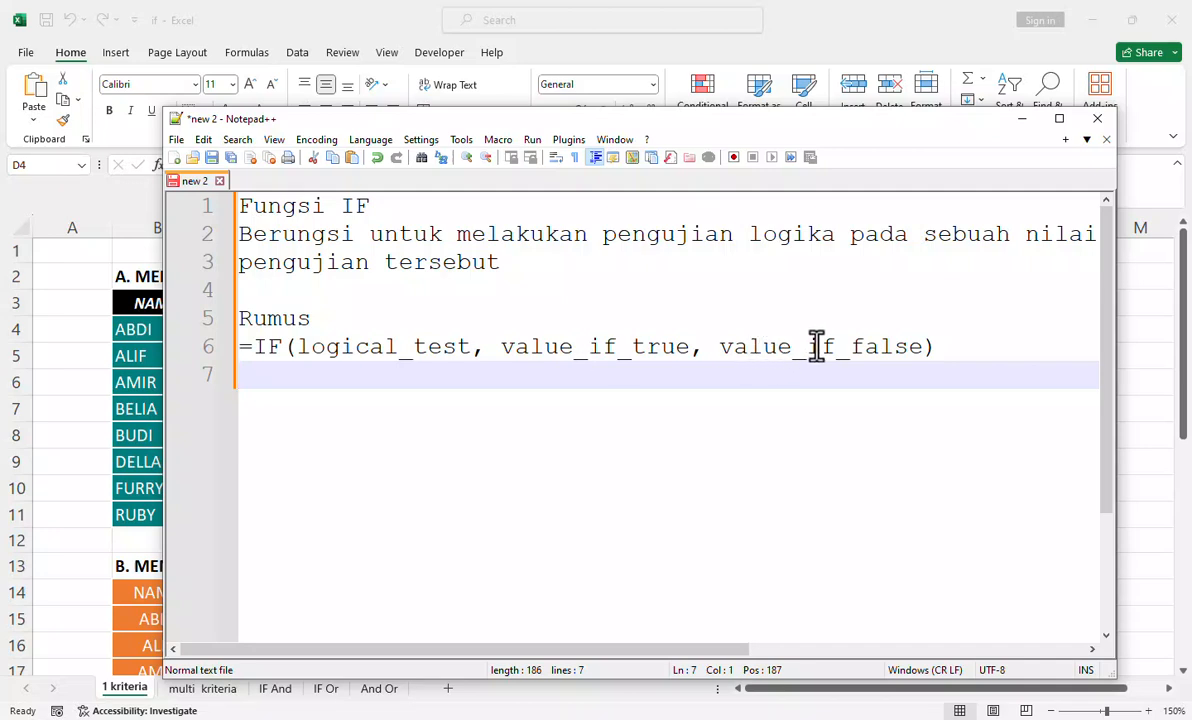
click(1021, 119)
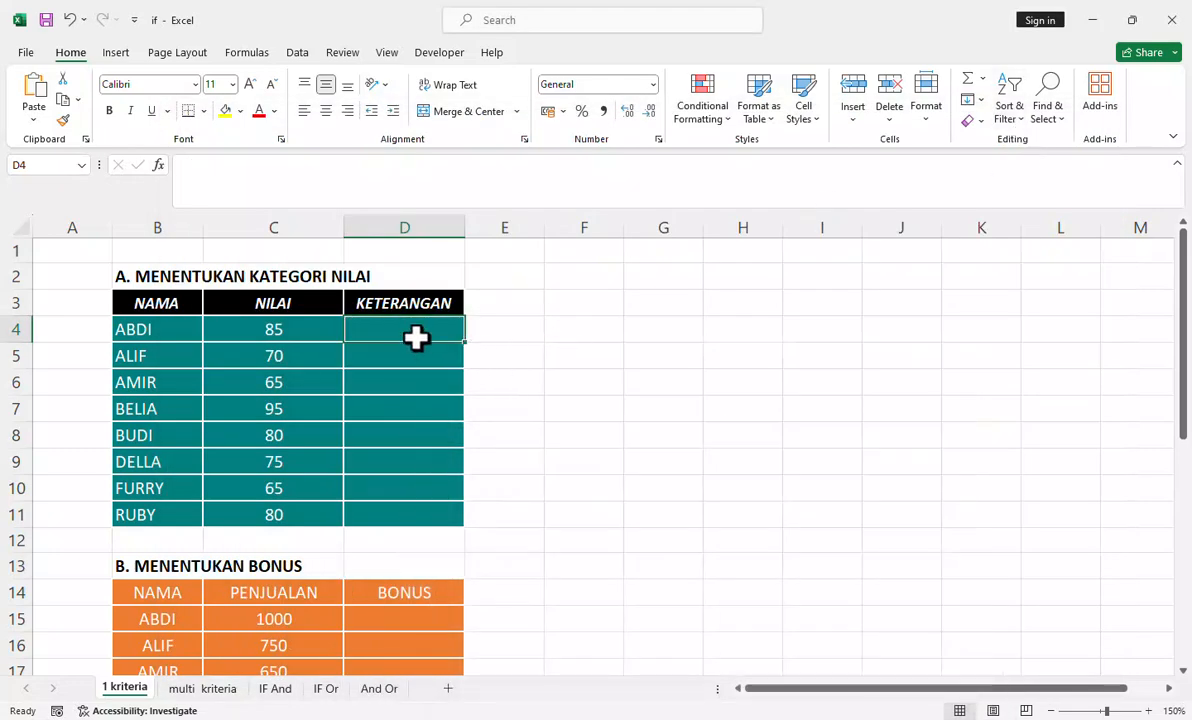
Step: Start an IF formula in cell D4 with the logical test C4>70
text(=)
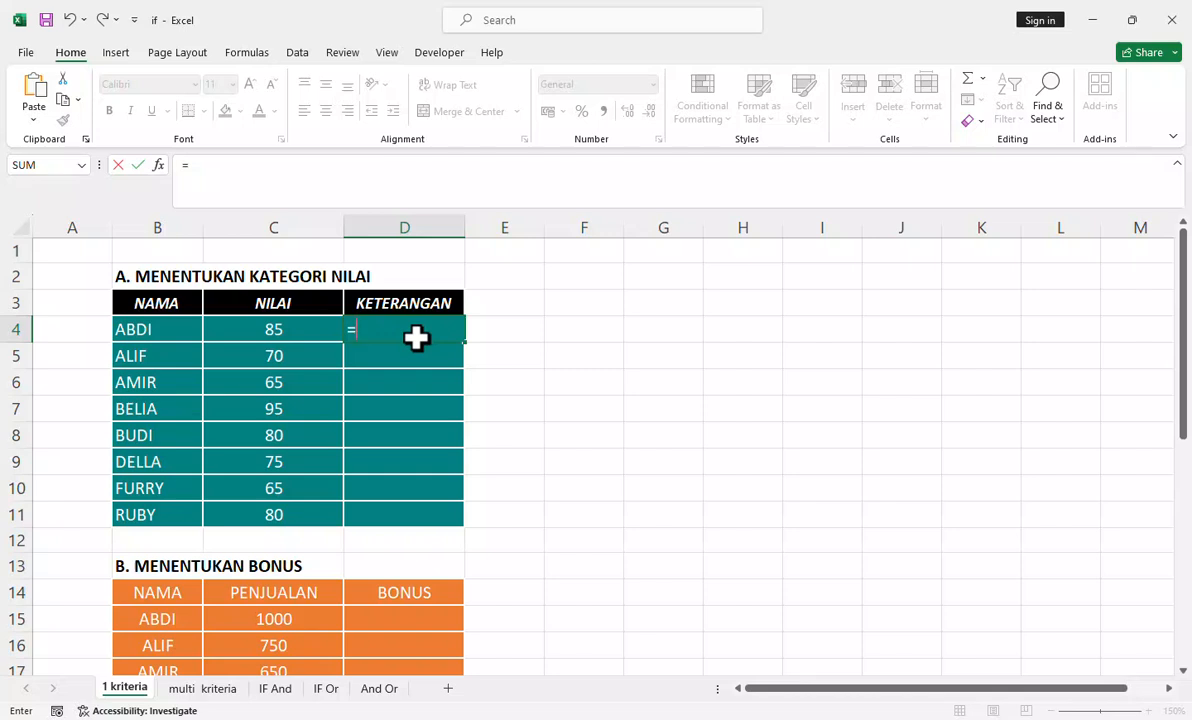
text(if)
key(Tab)
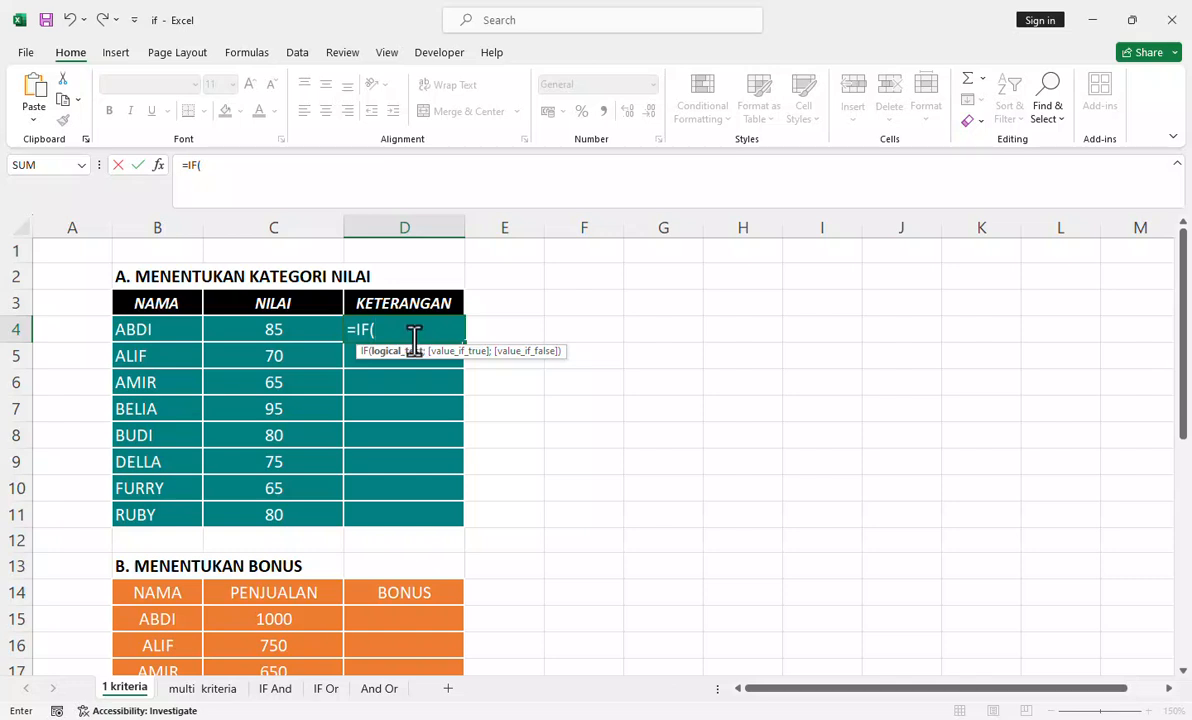
click(279, 330)
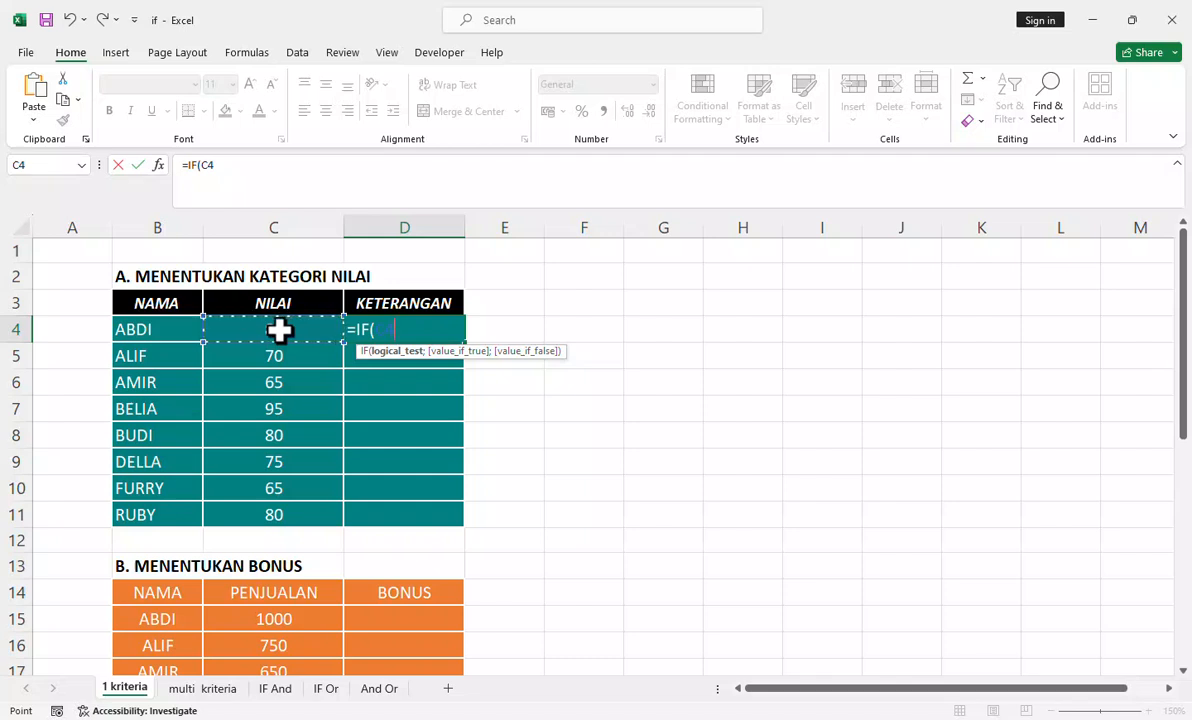
text(>70)
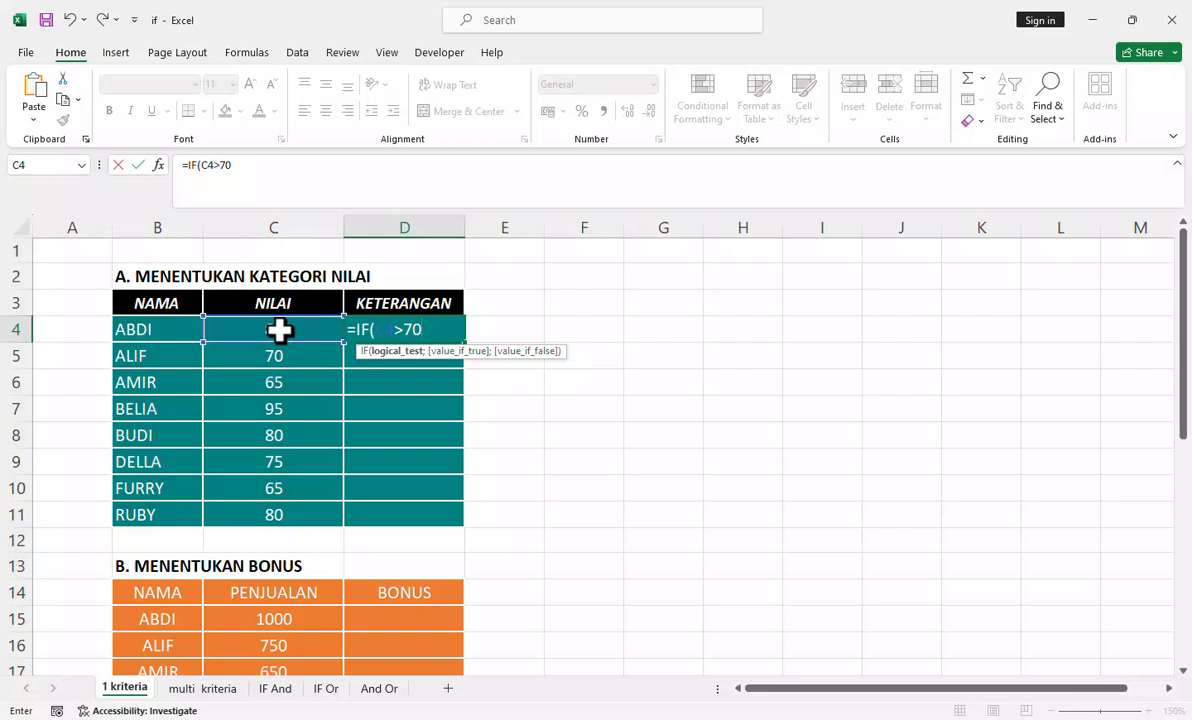
text(;)
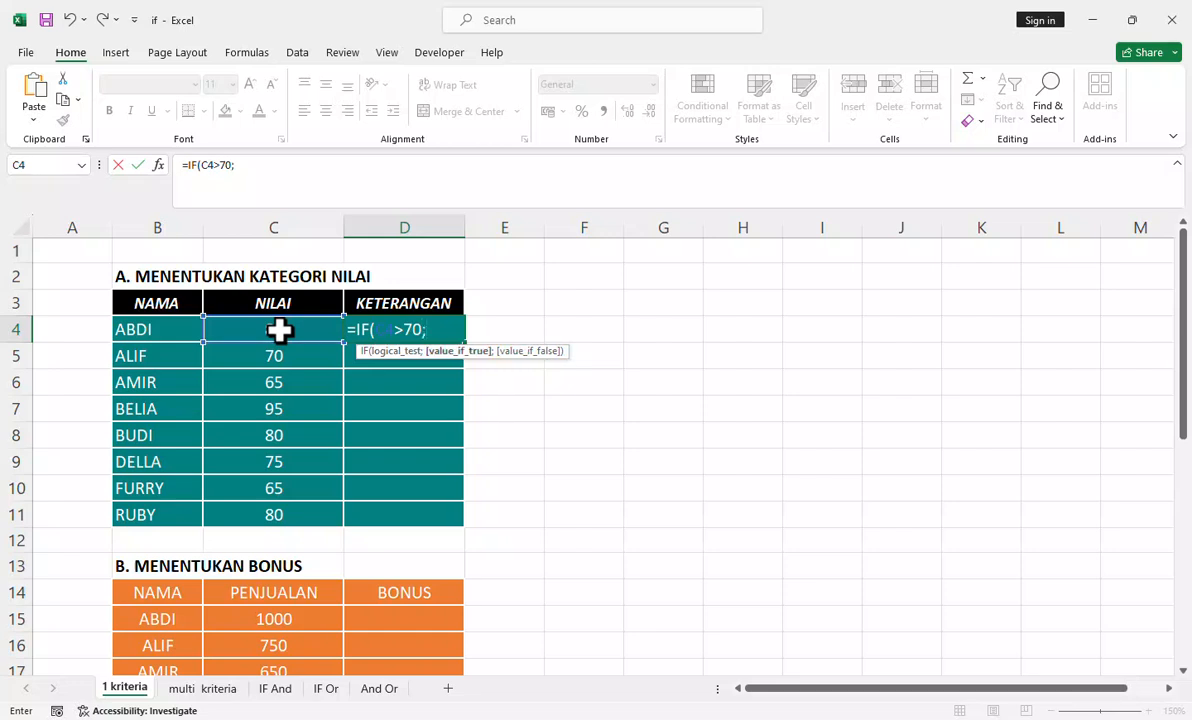
text("")
Step: Add "Lulus" as the value if true in the D4 formula, followed by a semicolon separator
click(319, 164)
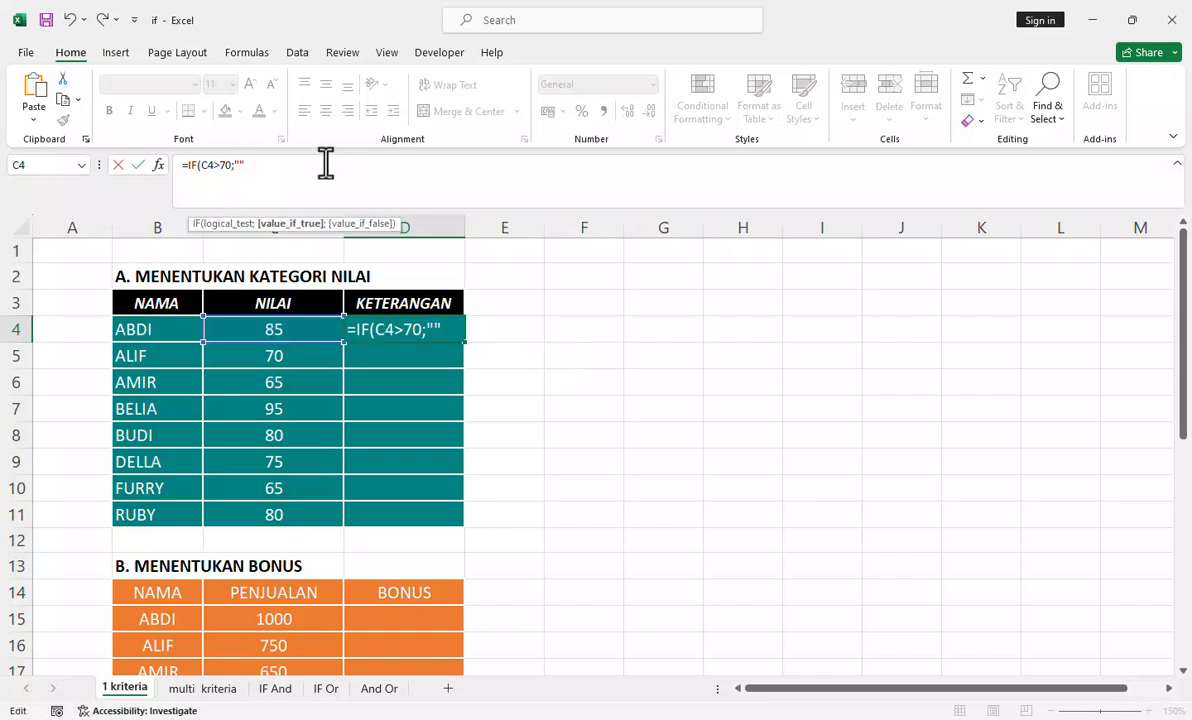
text(Luku)
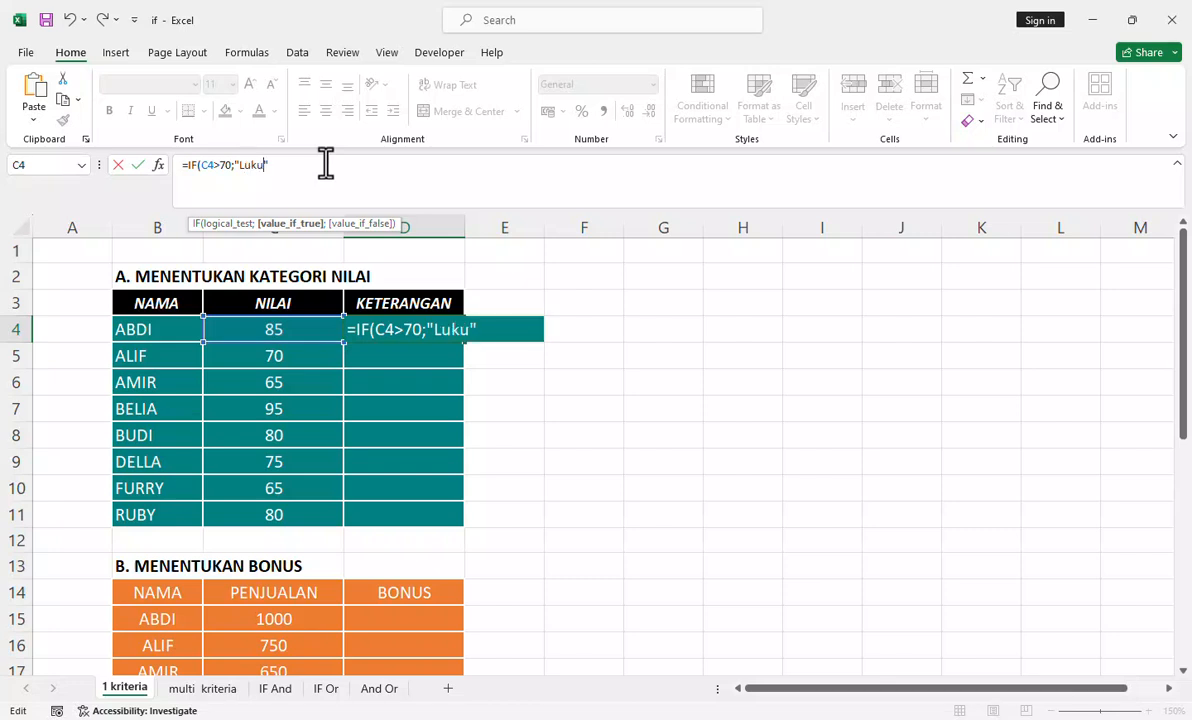
text(s)
key(BackSpace)
key(BackSpace)
key(BackSpace)
text(lus)
text(;)
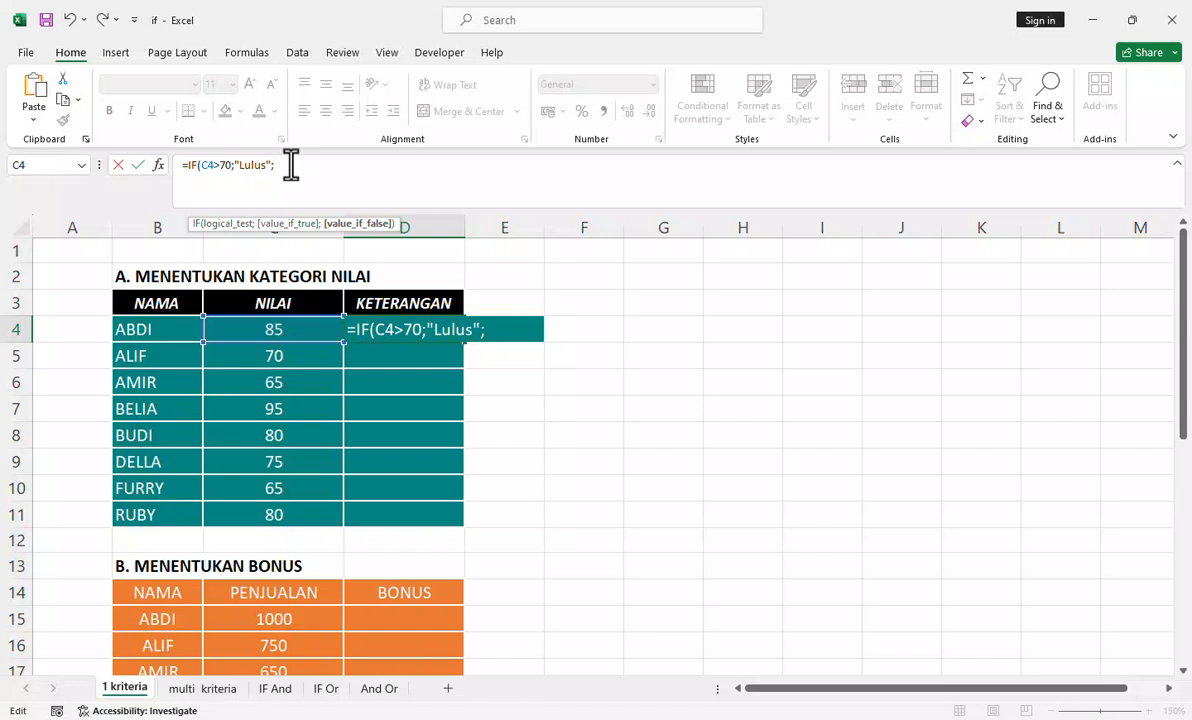
text("")
text(Ti)
text(dak L)
text(ulus)
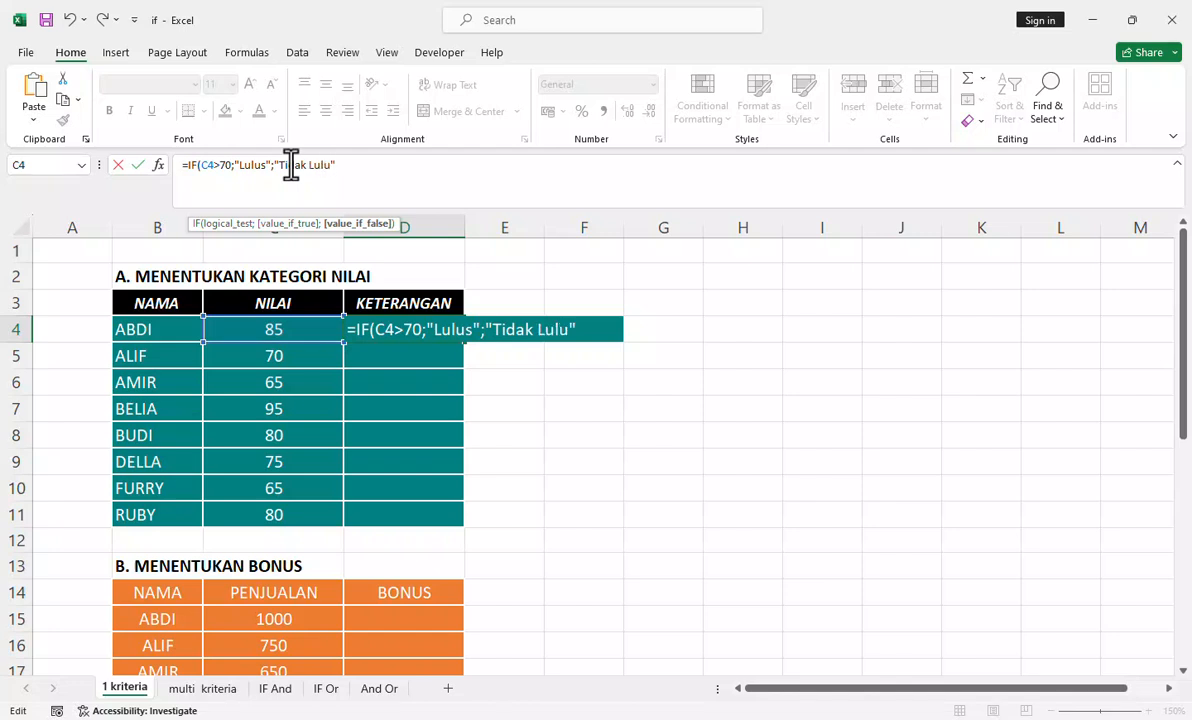
text())
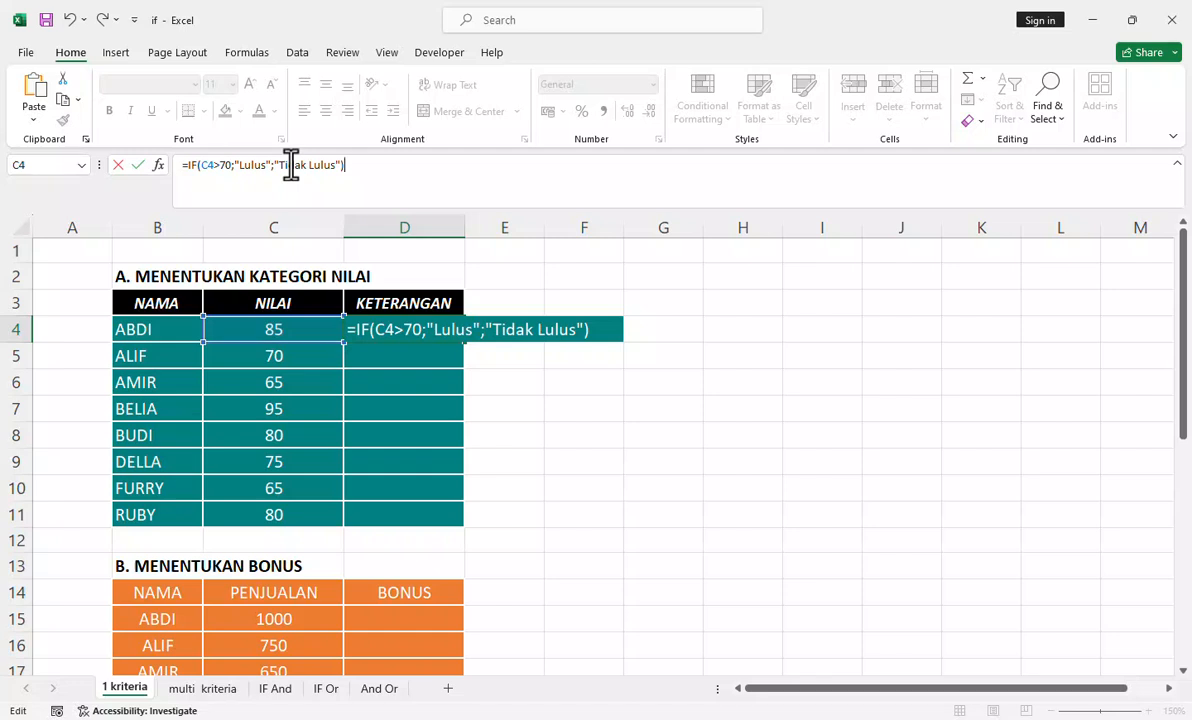
Step: Add "Tidak Lulus" as the value if false and complete the formula =IF(C4>70;"Lulus";"Tidak Lulus") in D4
key(Return)
Step: Fill the D4 formula down the KETERANGAN column through D11
click(412, 330)
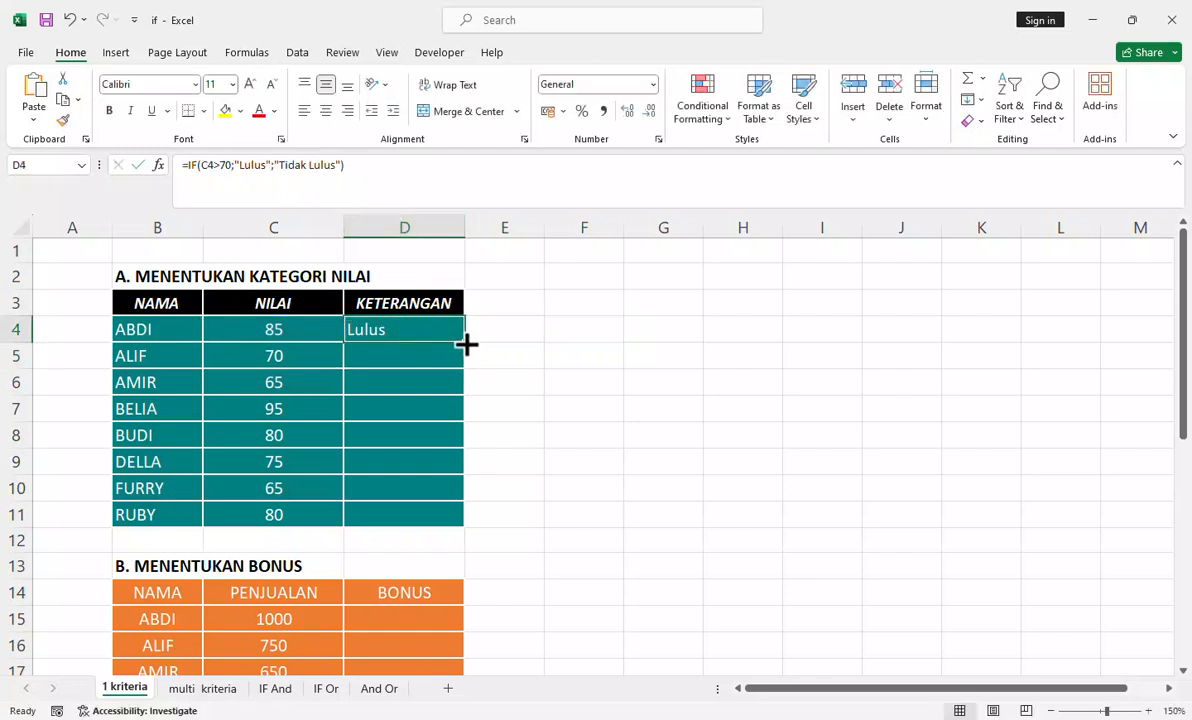
double_click(465, 343)
click(502, 323)
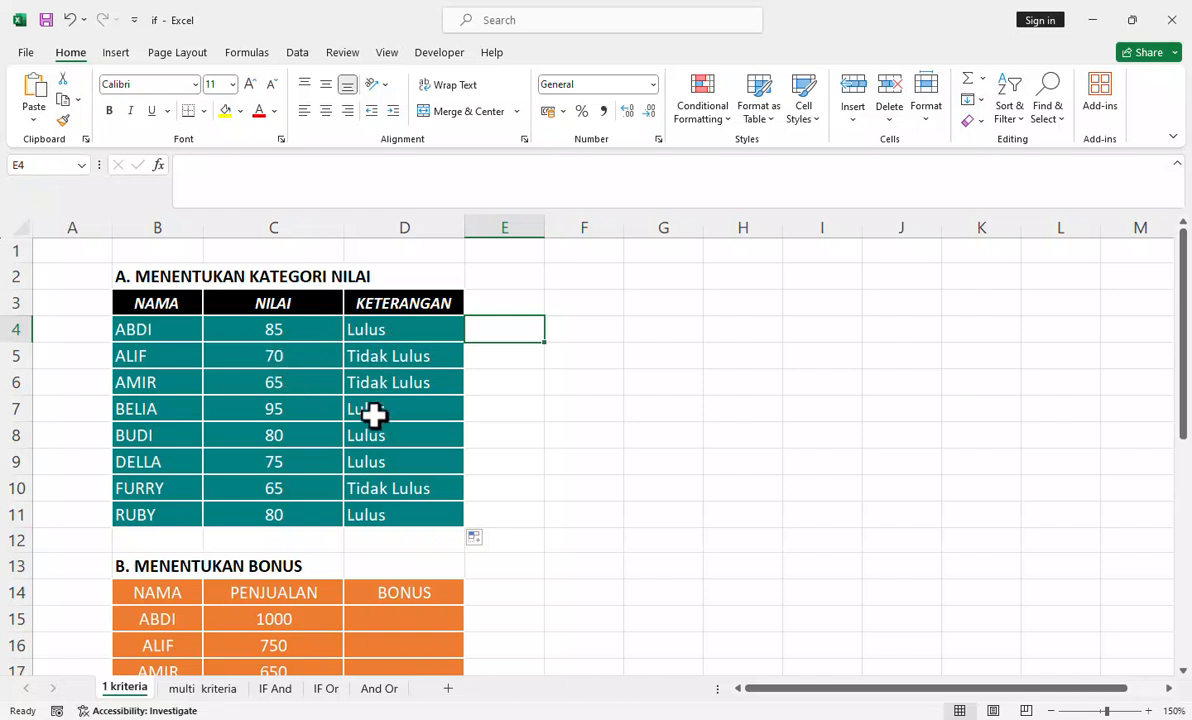
Step: Start an IF formula in cell D15 of the bonus table with the logical test C15>1000
scroll(373, 415, down, 4)
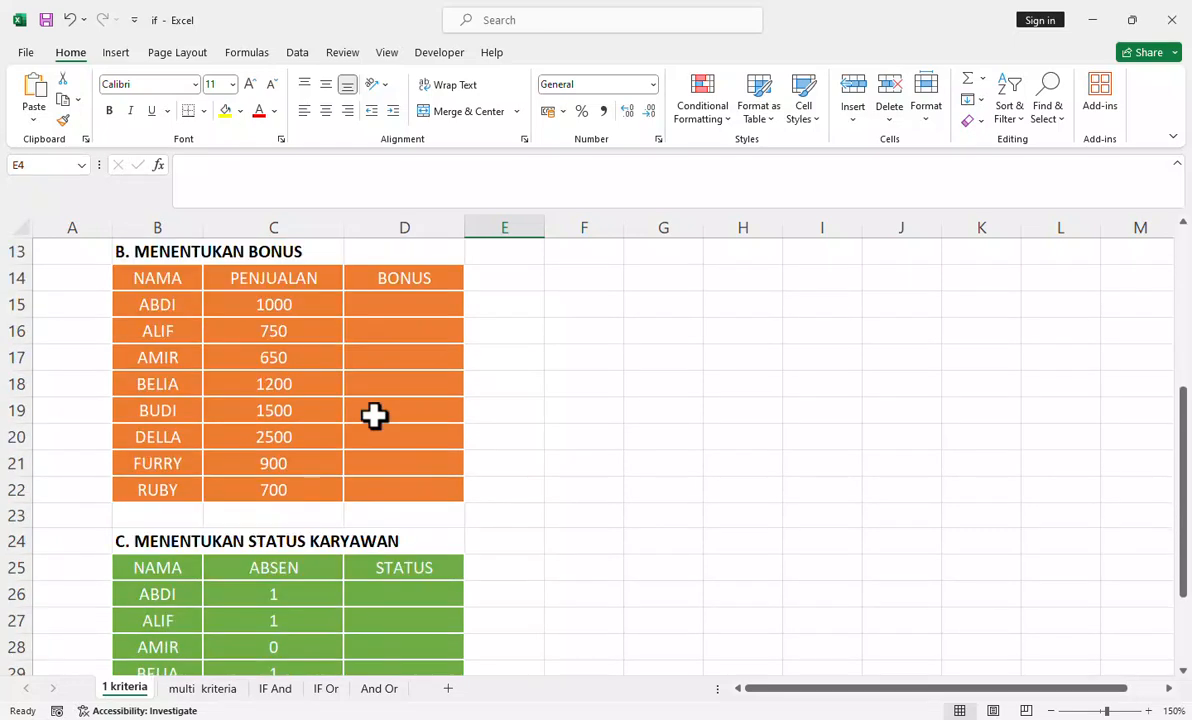
scroll(373, 415, up, 1)
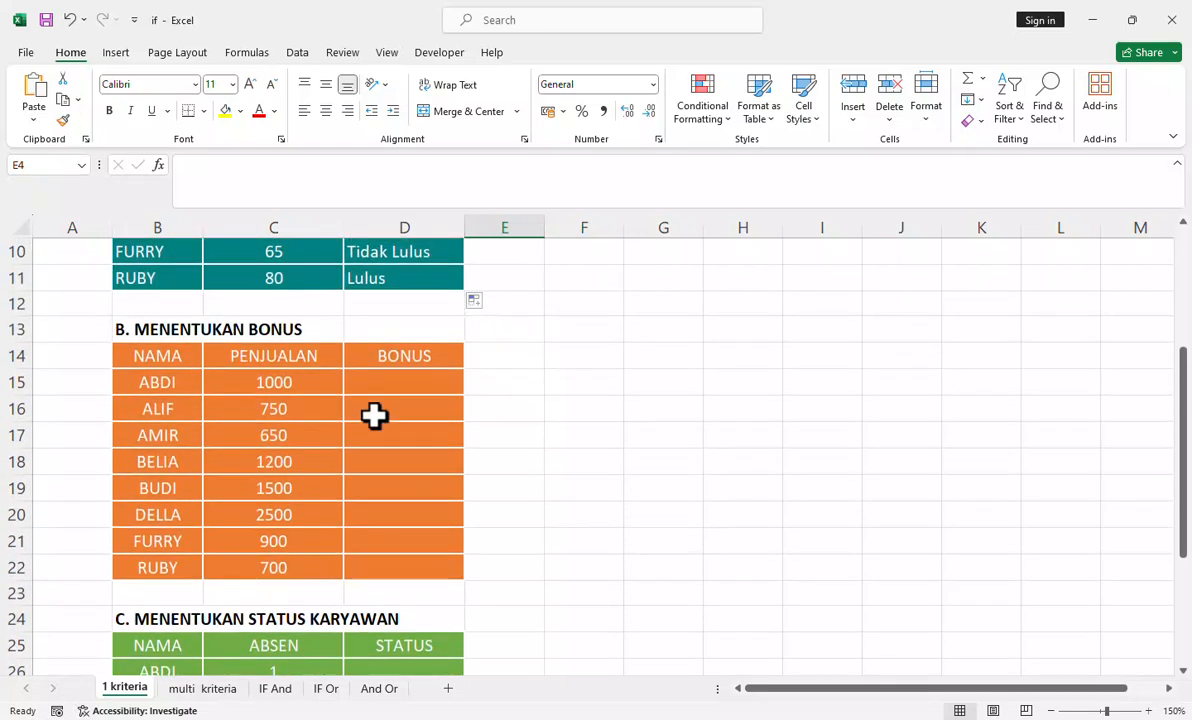
click(399, 379)
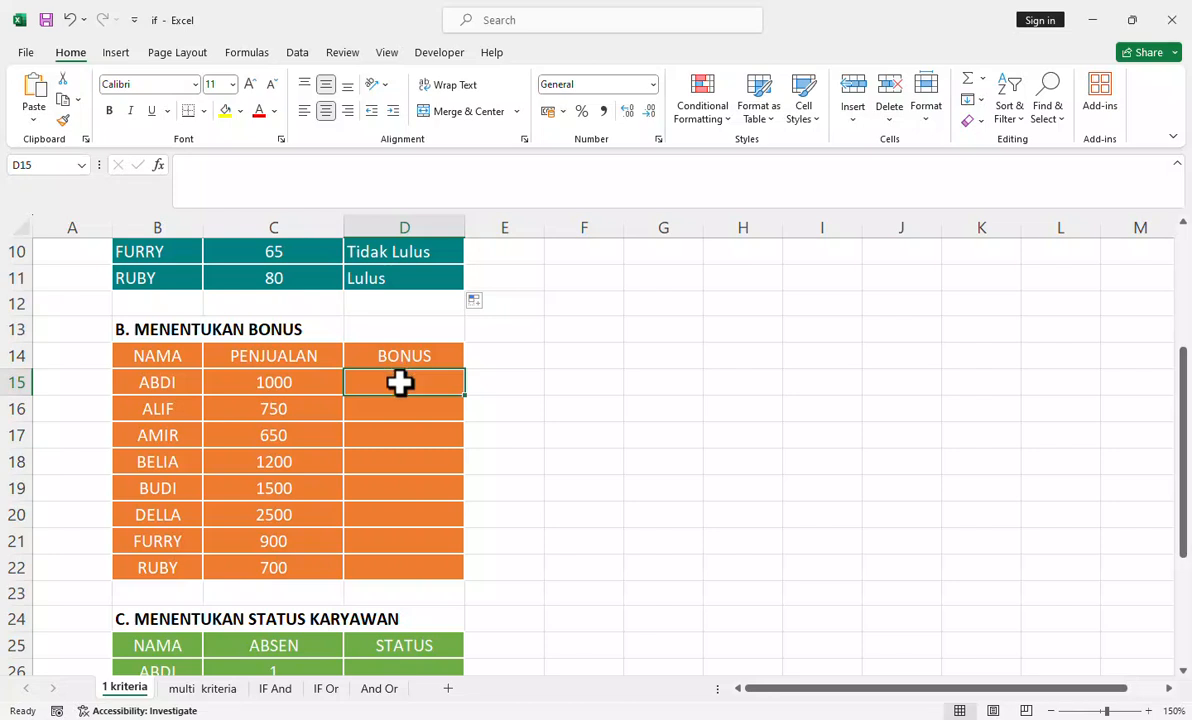
text(=)
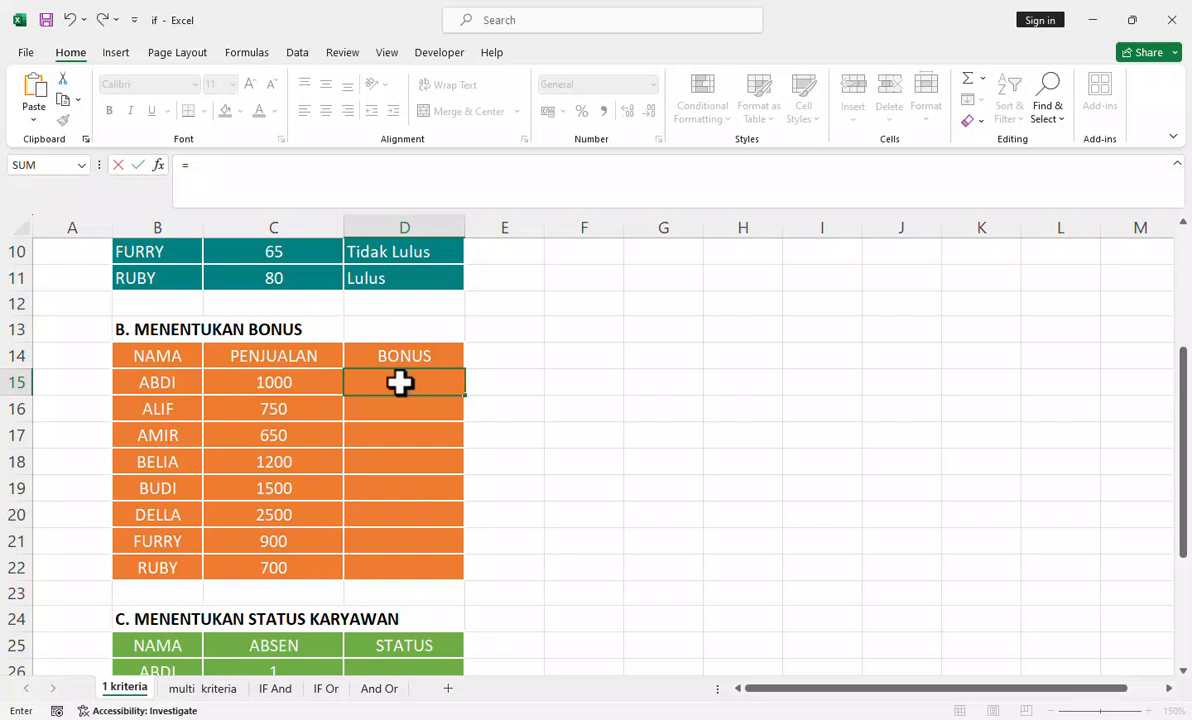
text(if)
key(Tab)
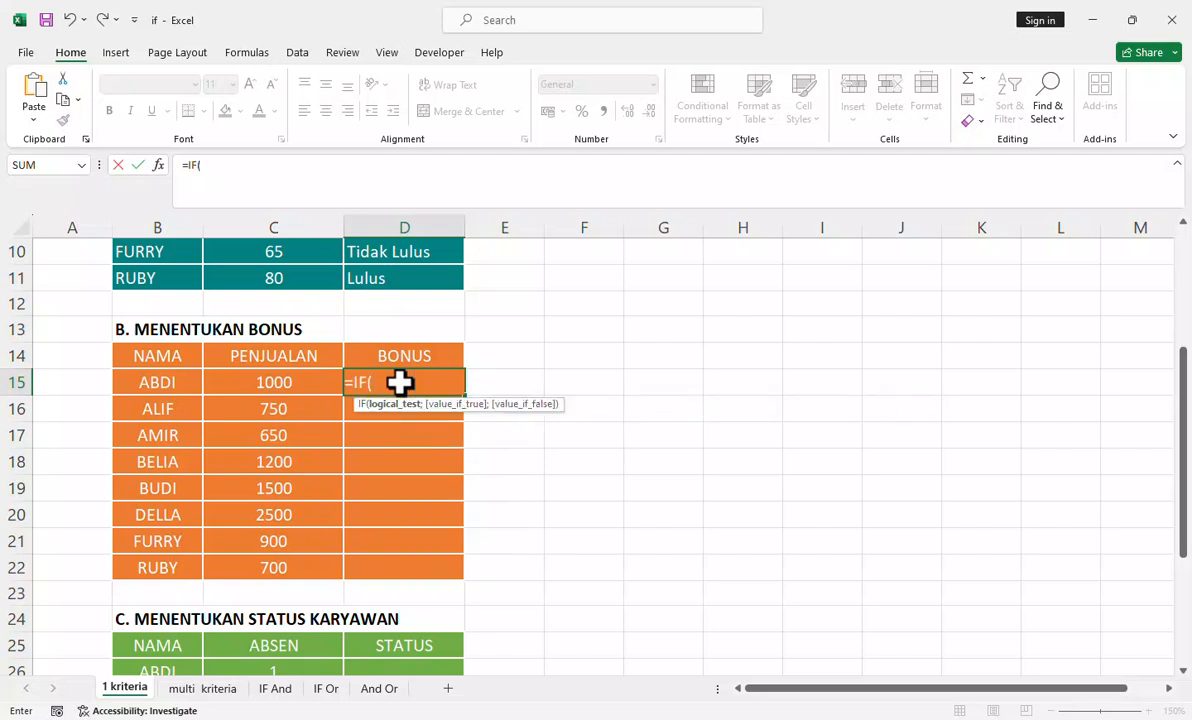
click(302, 382)
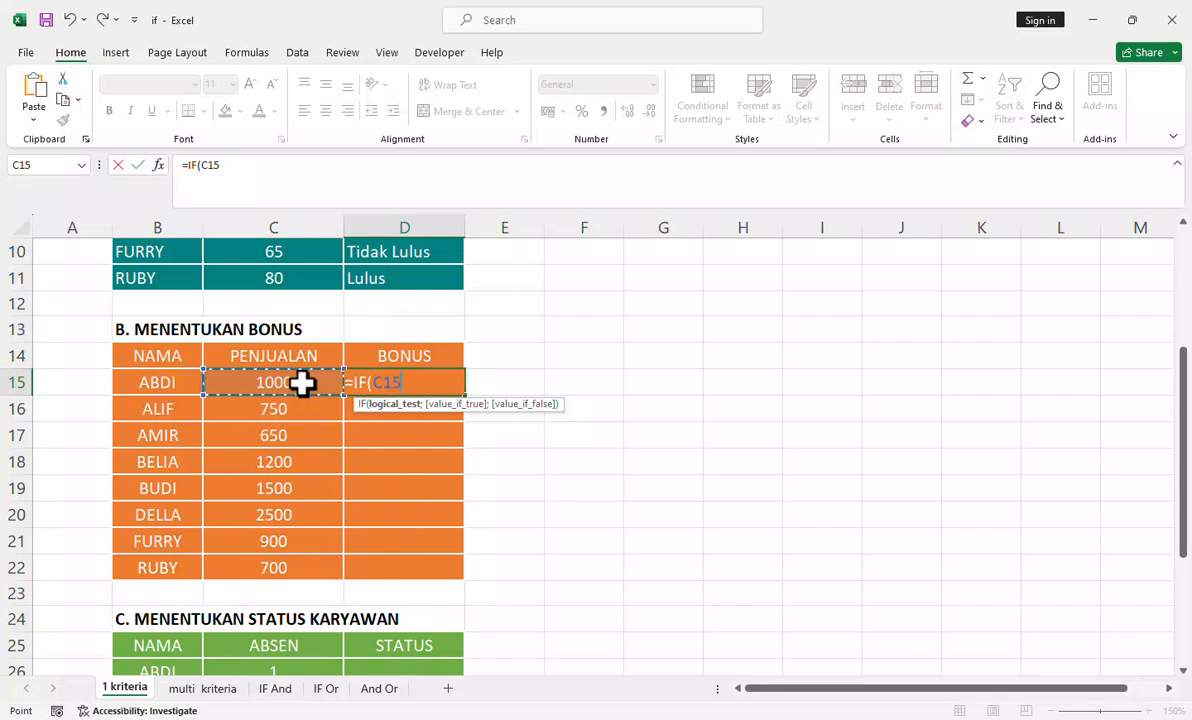
text(.)
text(1000)
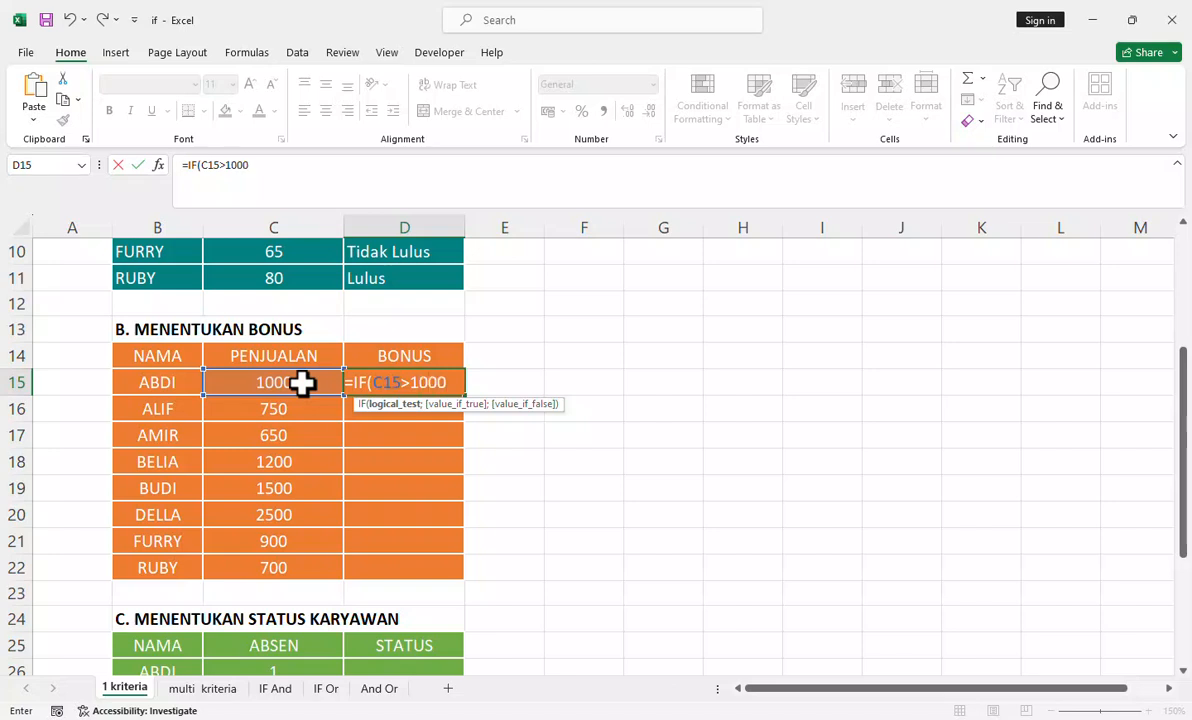
text(;)
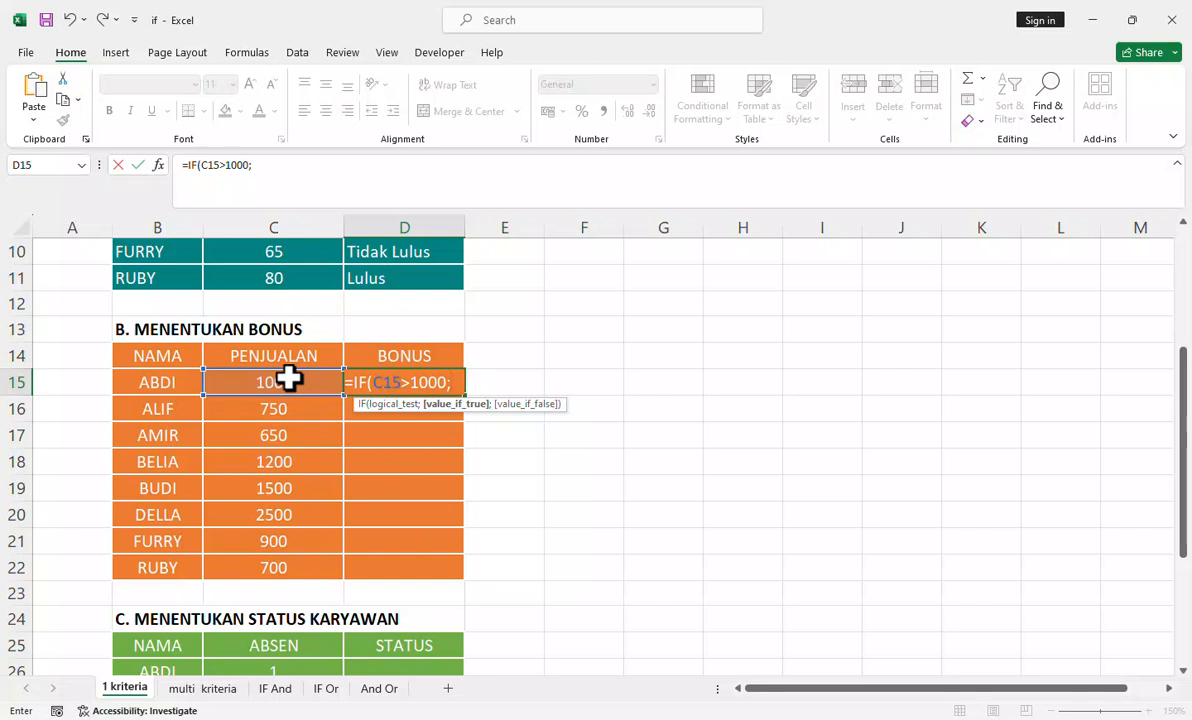
Step: Complete the D15 formula with C15*0,1 as the value if true and 0 as the value if false
click(288, 377)
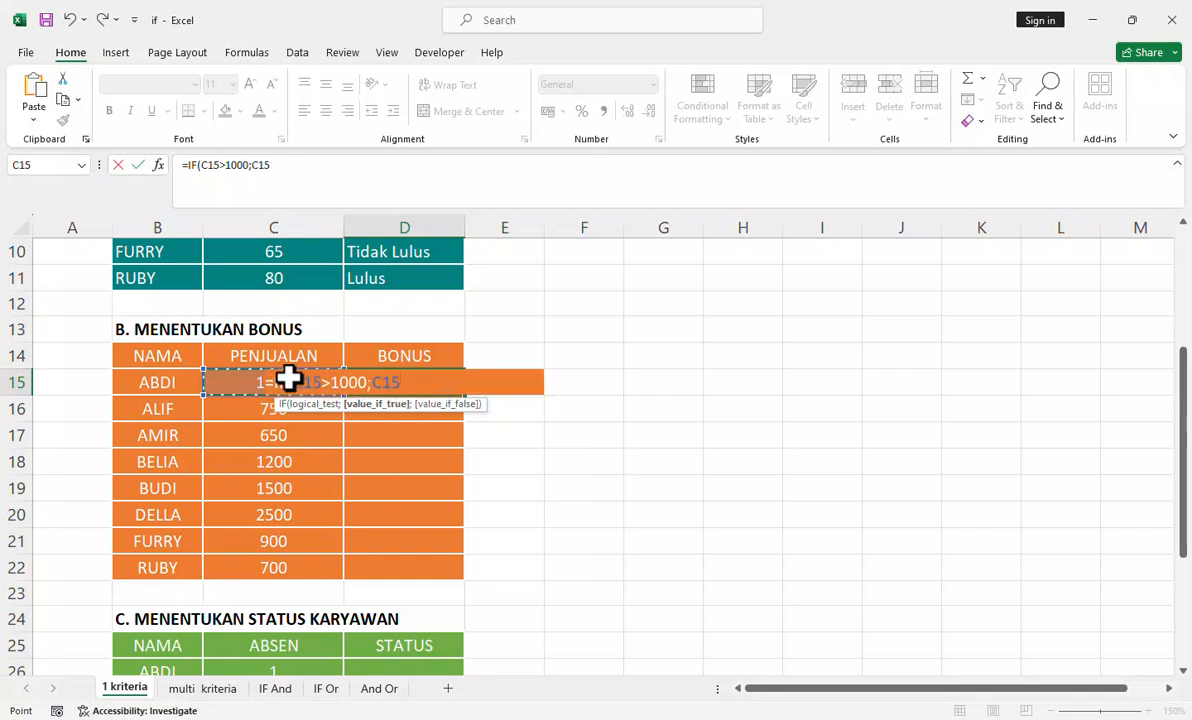
text(*0)
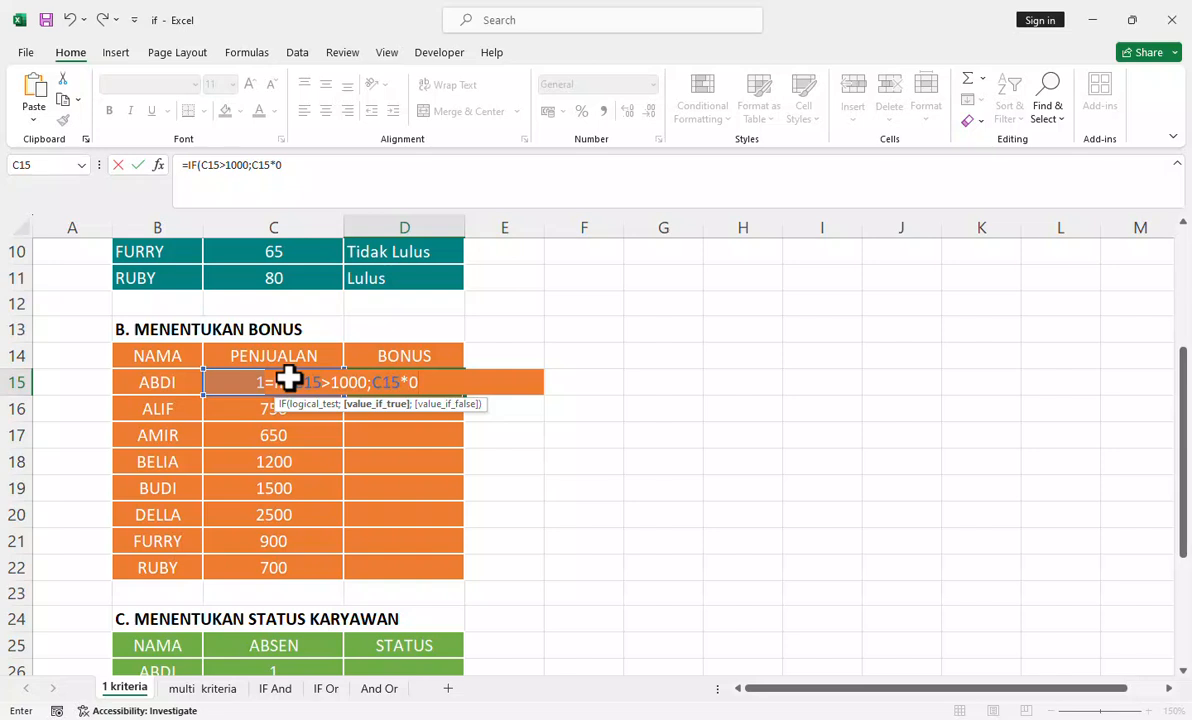
text(,1;)
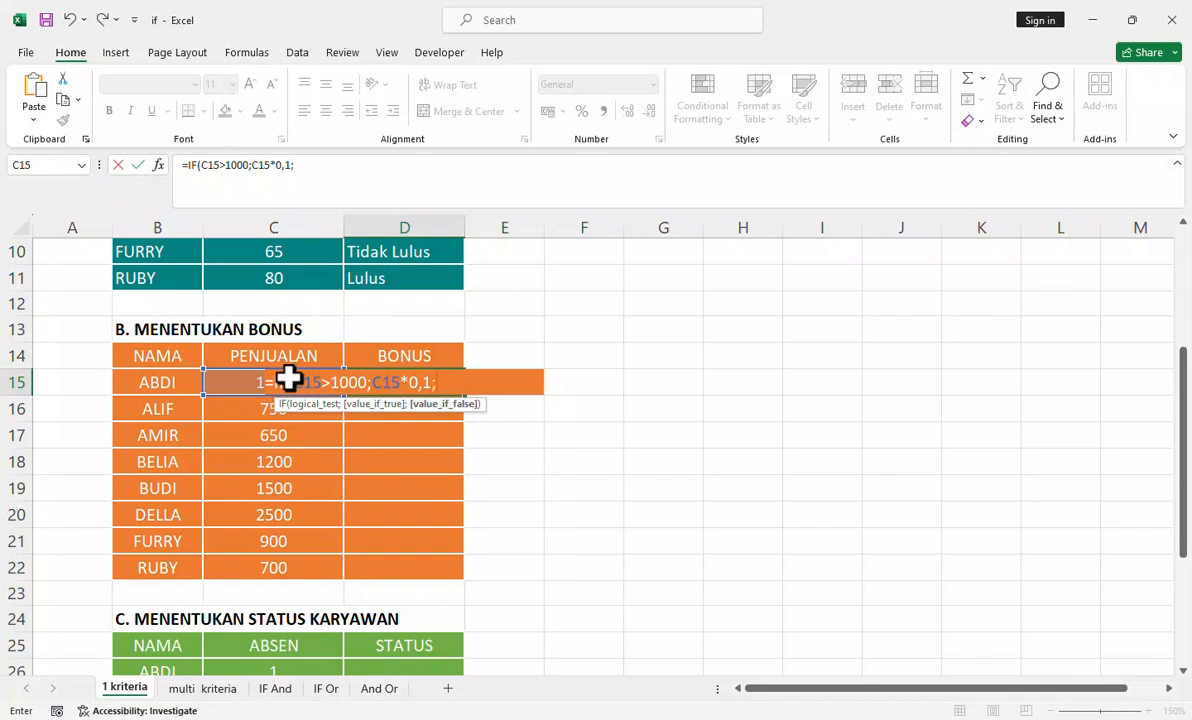
text(0)
text())
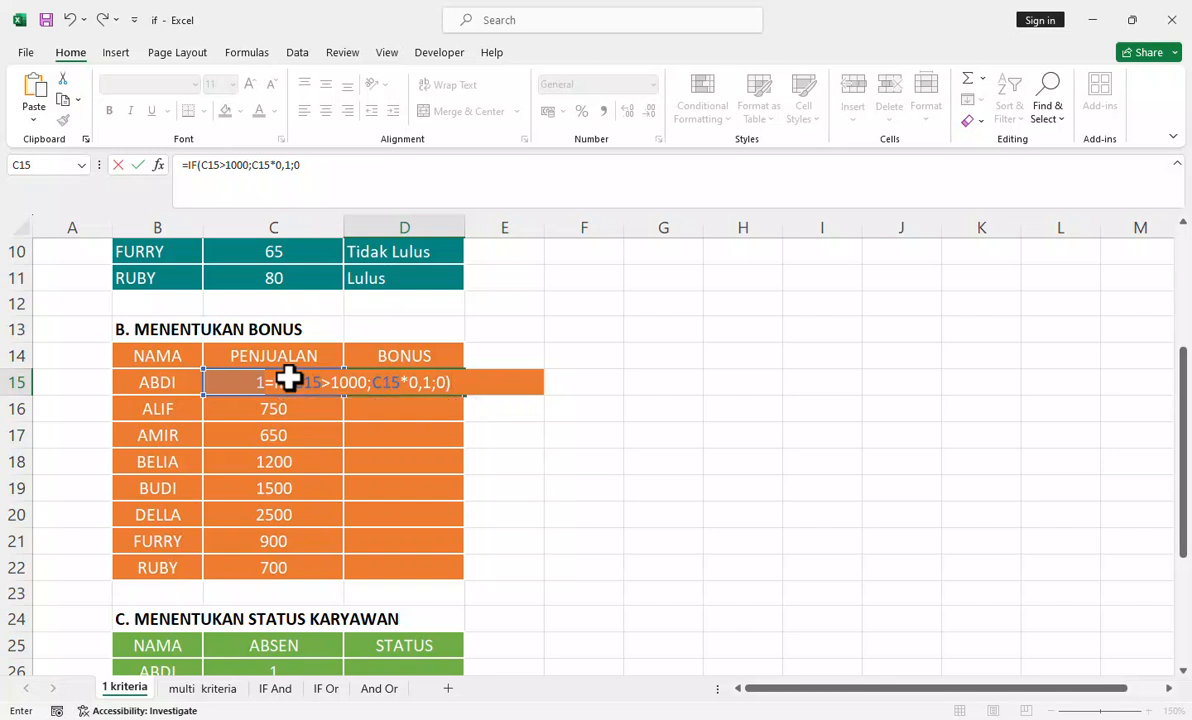
key(Return)
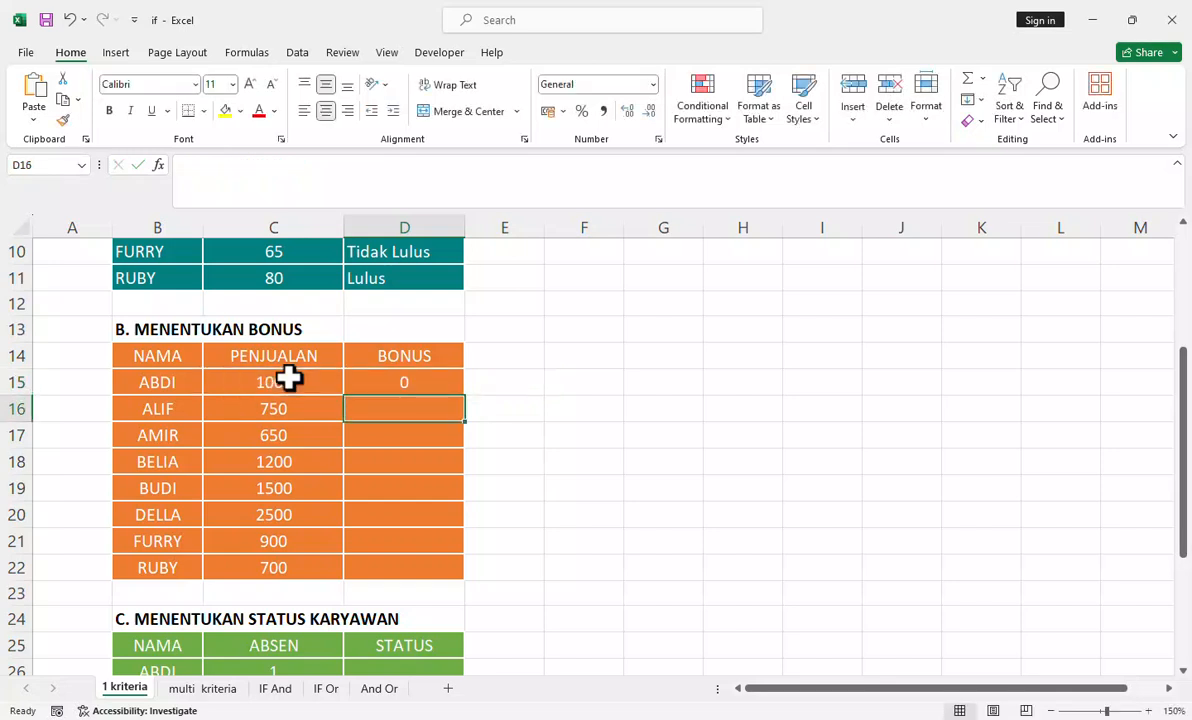
Step: Fill the D15 formula down the BONUS column through D22 and check the copied formula in D18
click(404, 381)
double_click(466, 396)
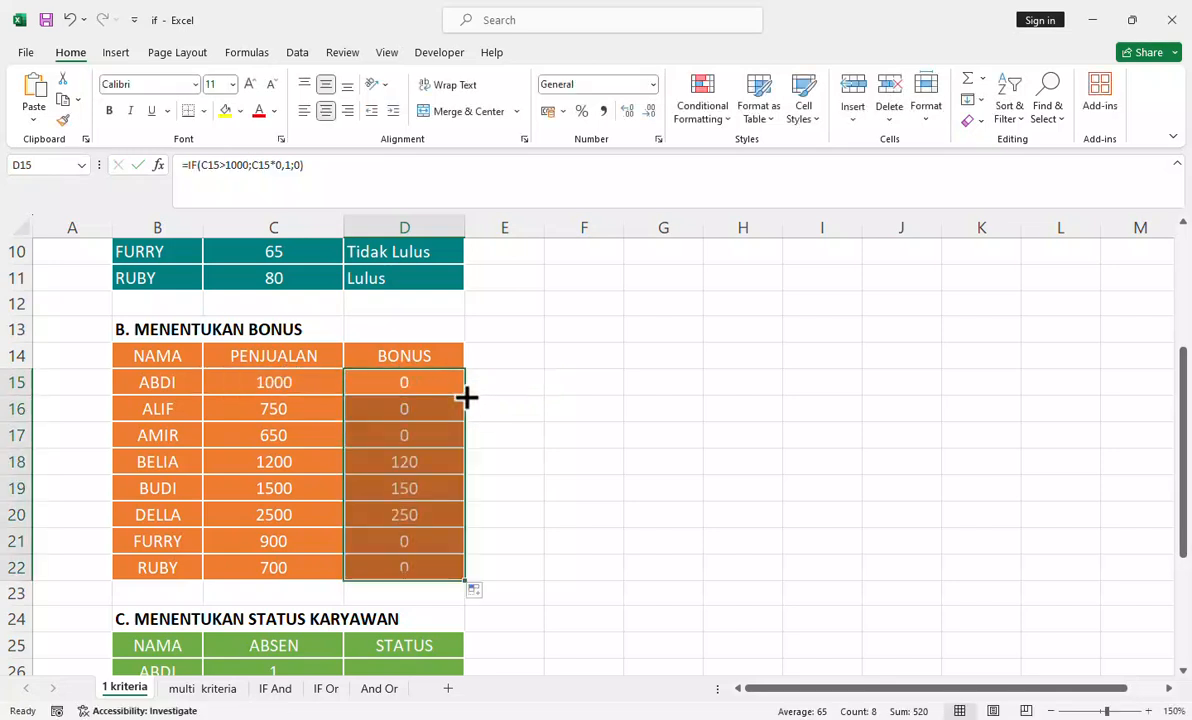
click(525, 383)
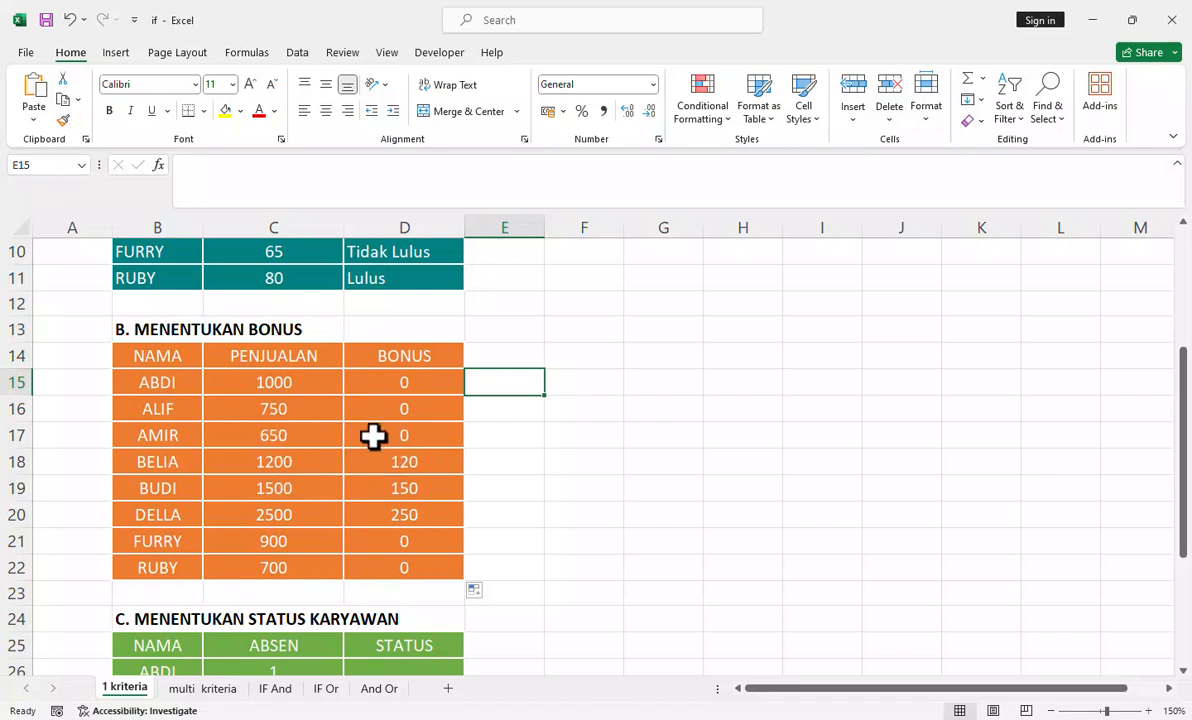
click(427, 460)
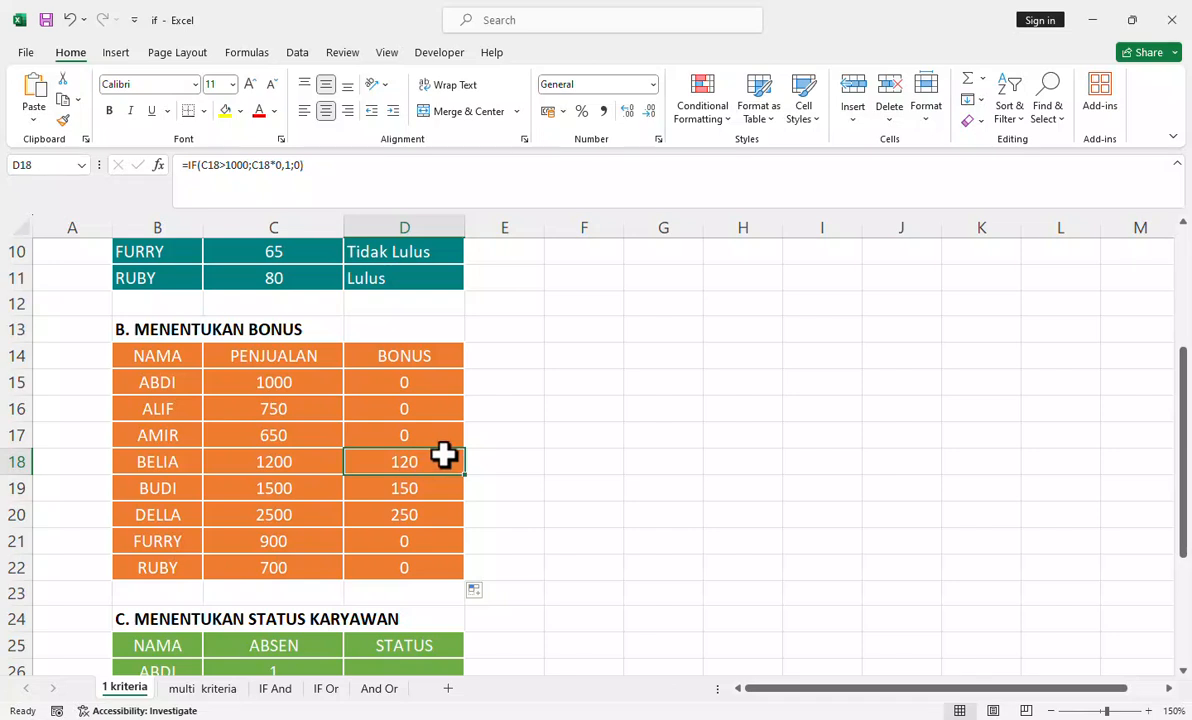
Step: Review the D15 bonus formula, then start an IF formula in cell E15 with the logical test C15>1000
click(406, 377)
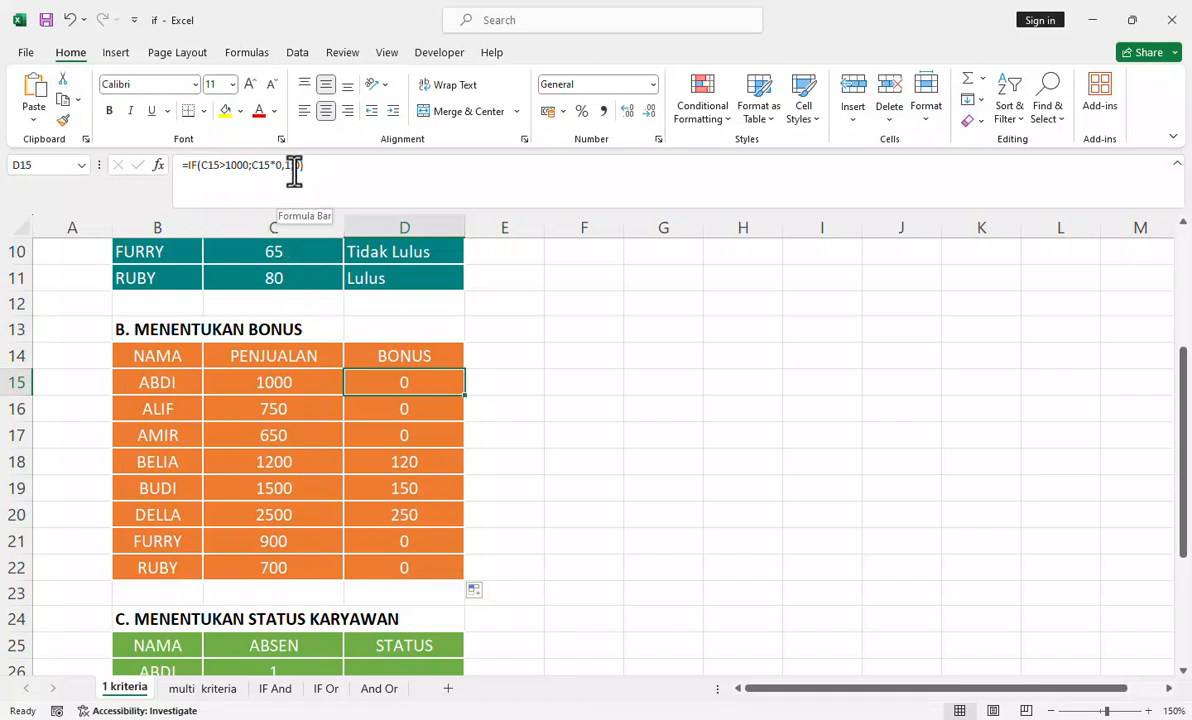
click(505, 388)
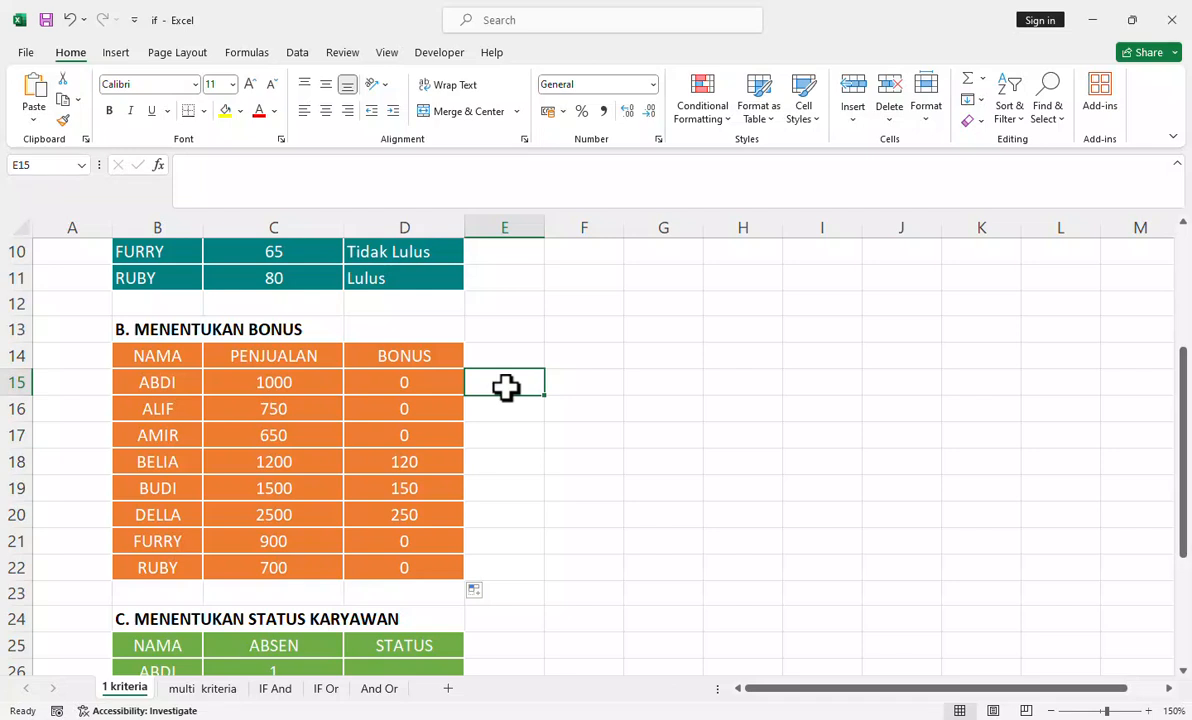
text(=if)
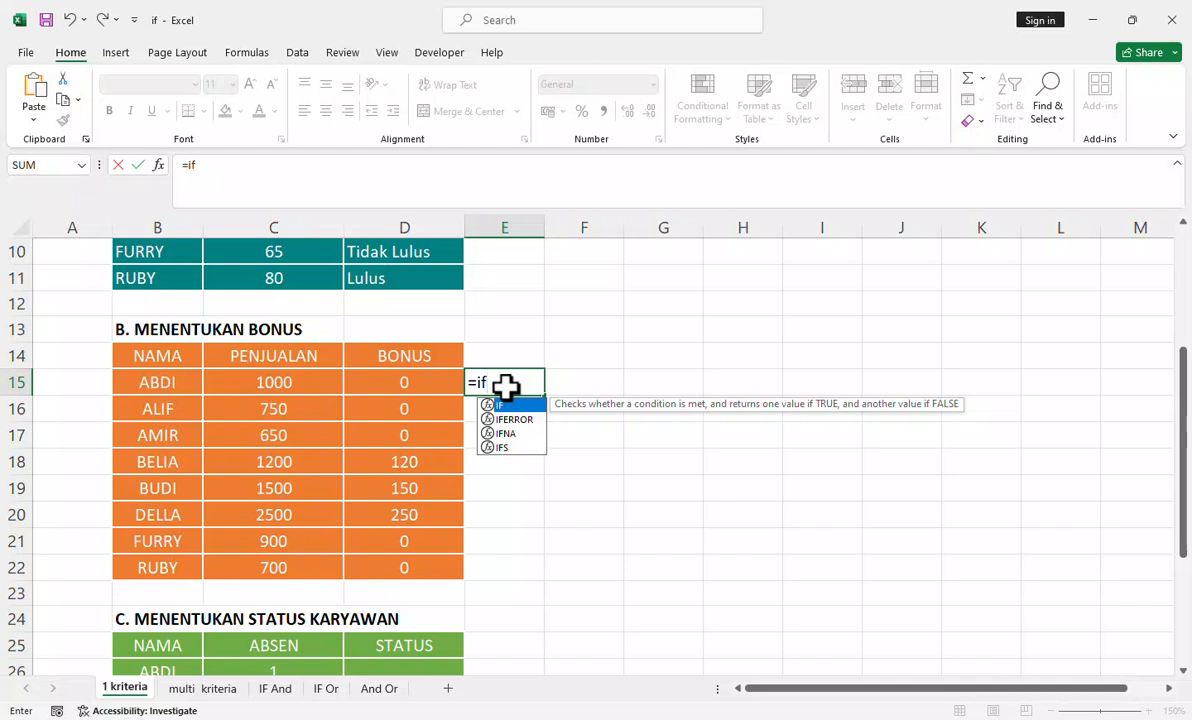
key(Tab)
click(279, 388)
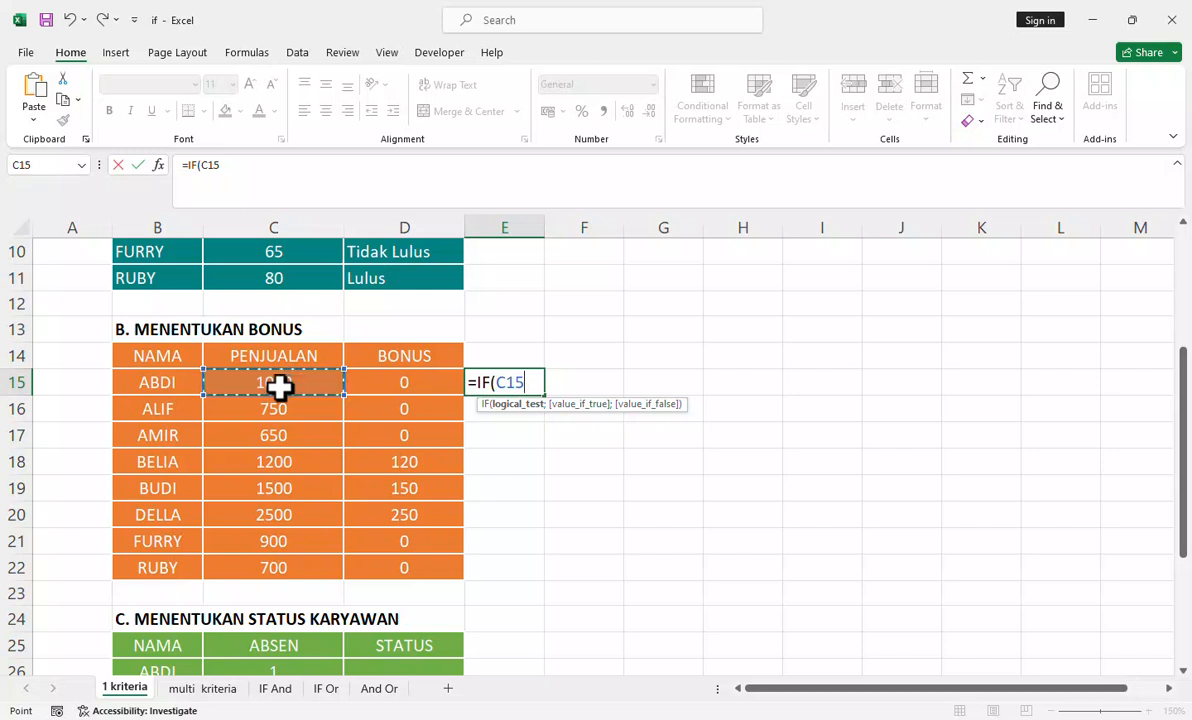
text(>1000)
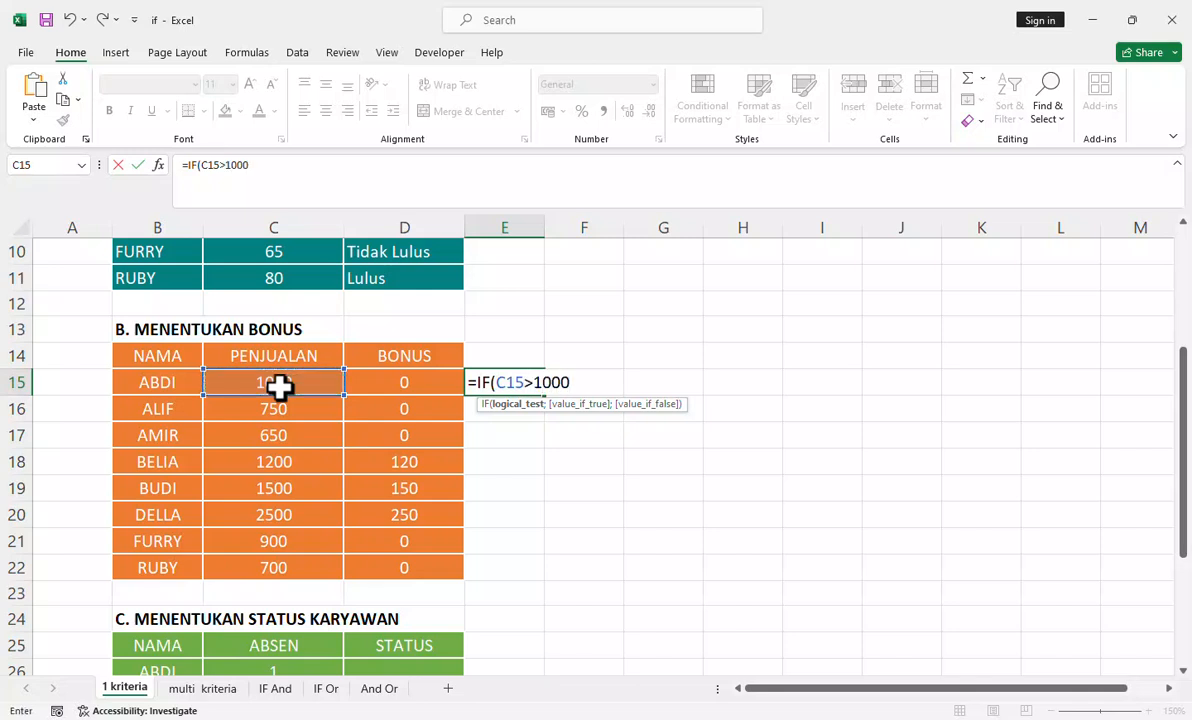
text(;)
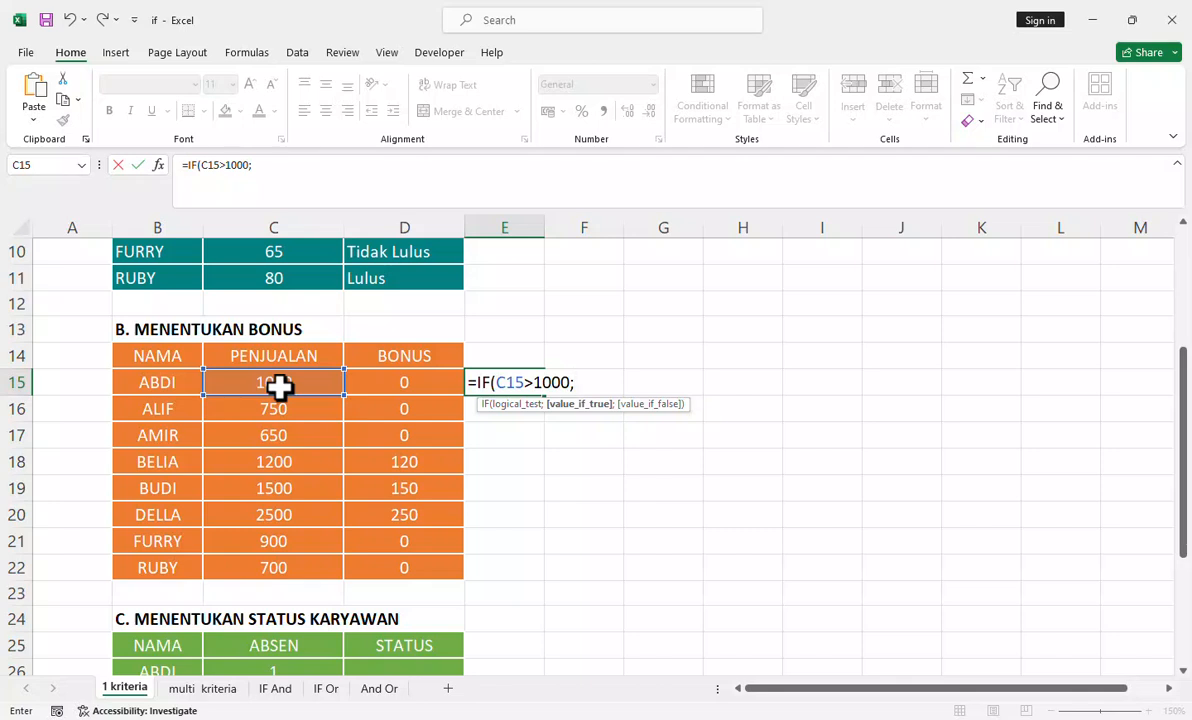
text(""")
Step: Enter the text "Bonus" as the value if true in the E15 formula
key(Left)
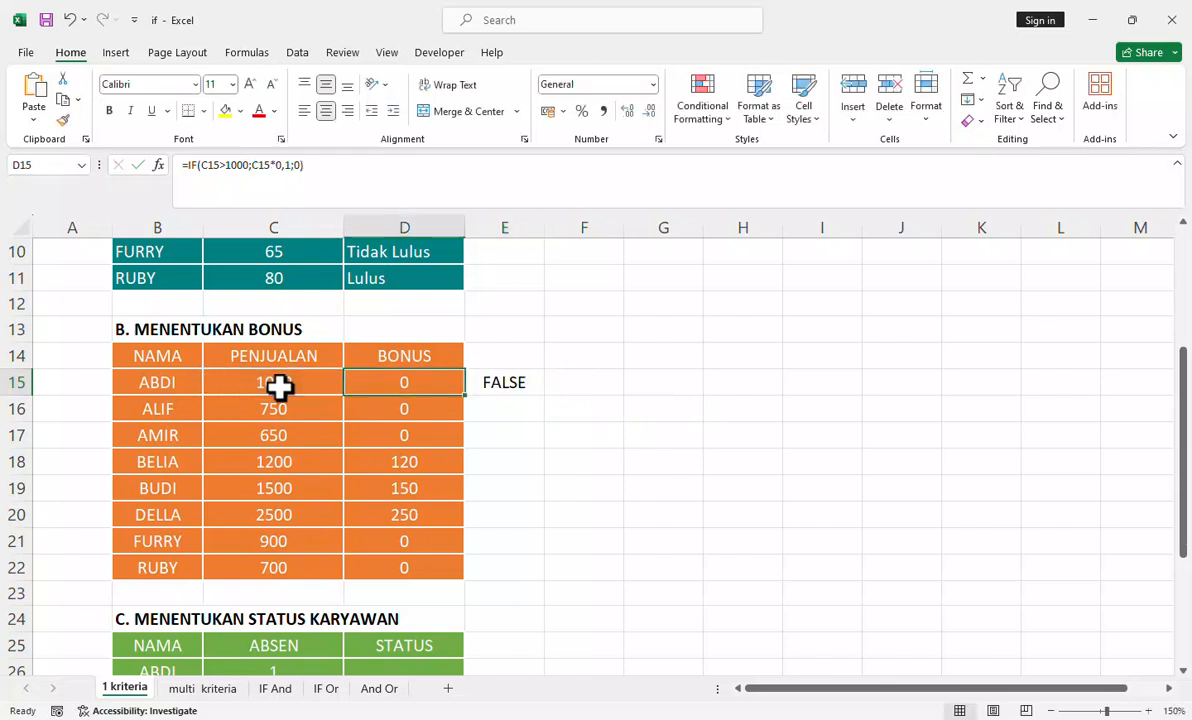
click(510, 385)
click(255, 165)
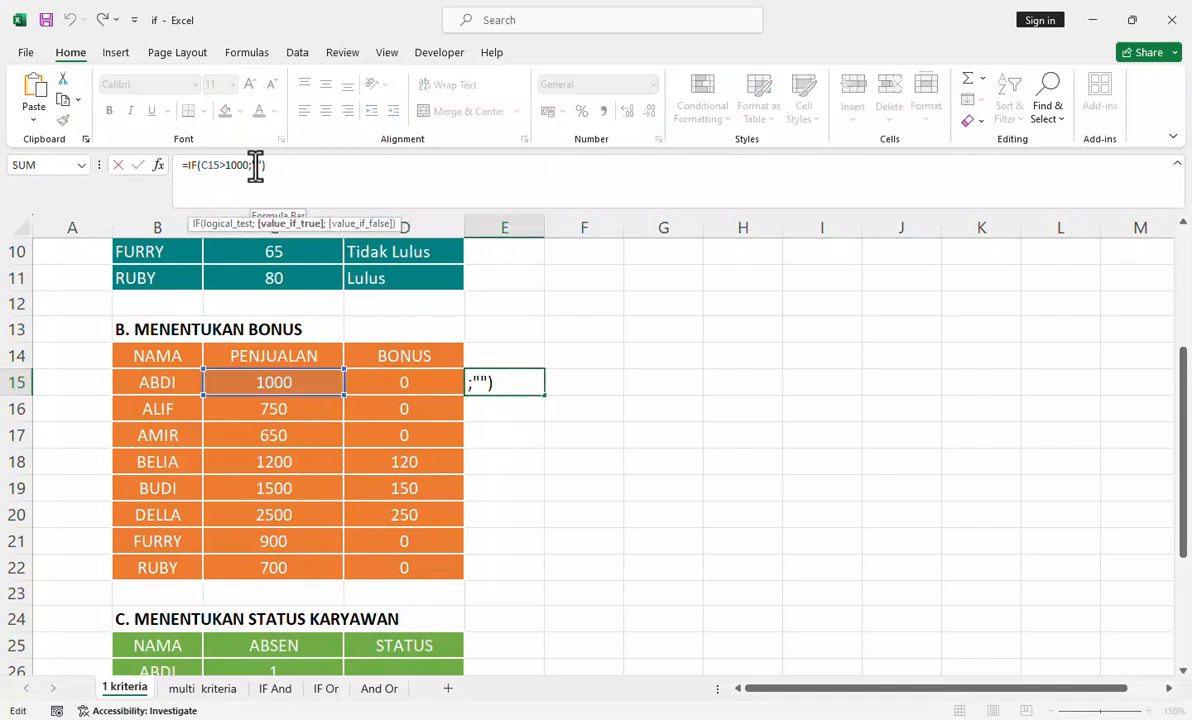
text(Bonus)
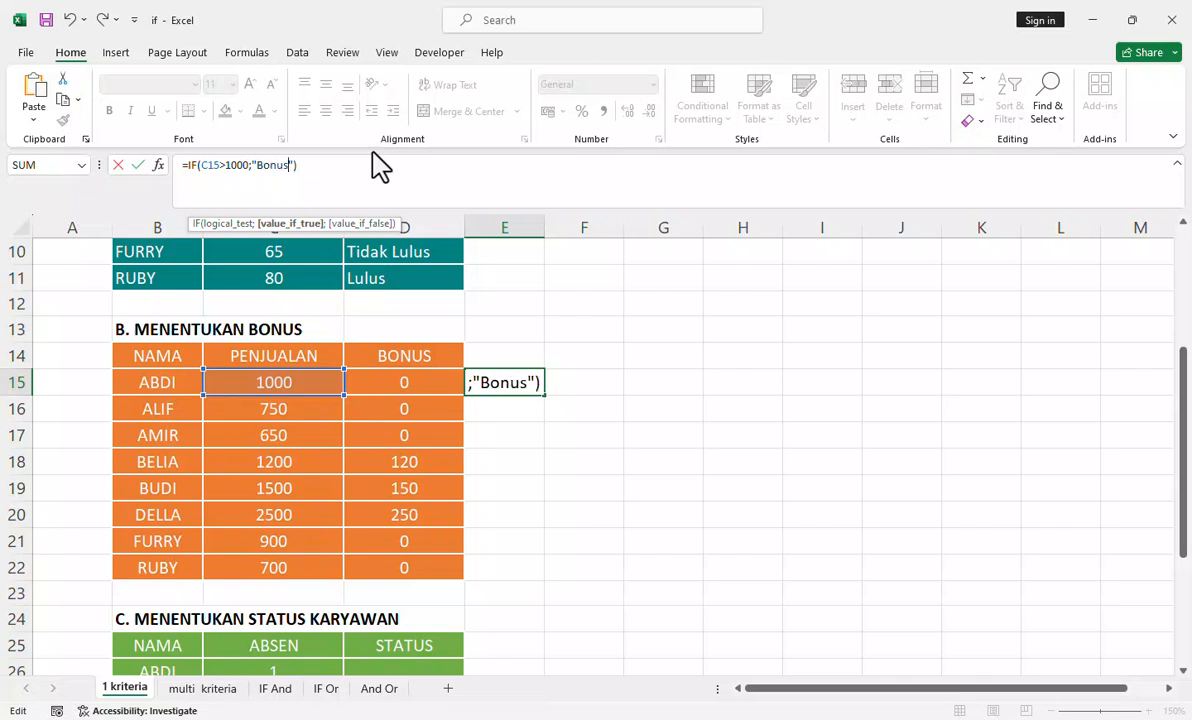
Step: Complete the E15 formula with the text "No Bonus" as the value if false
key(Right)
text(;)
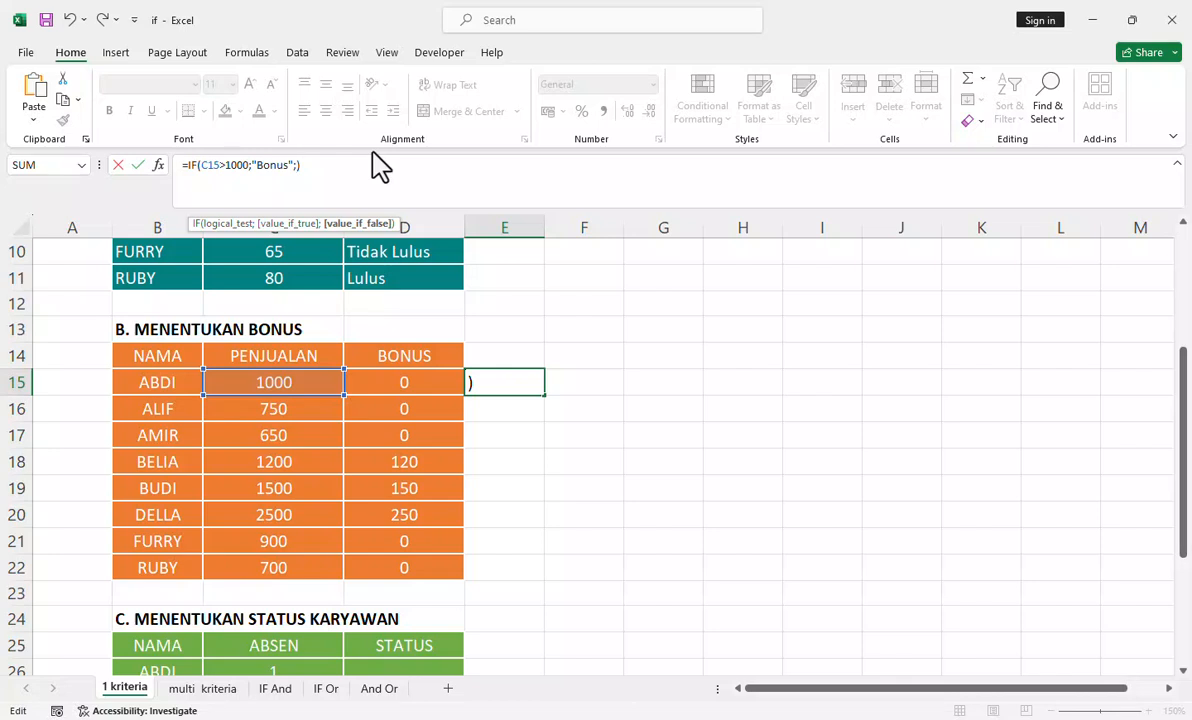
text("Bonus";")
text(No )
text(Bonus)
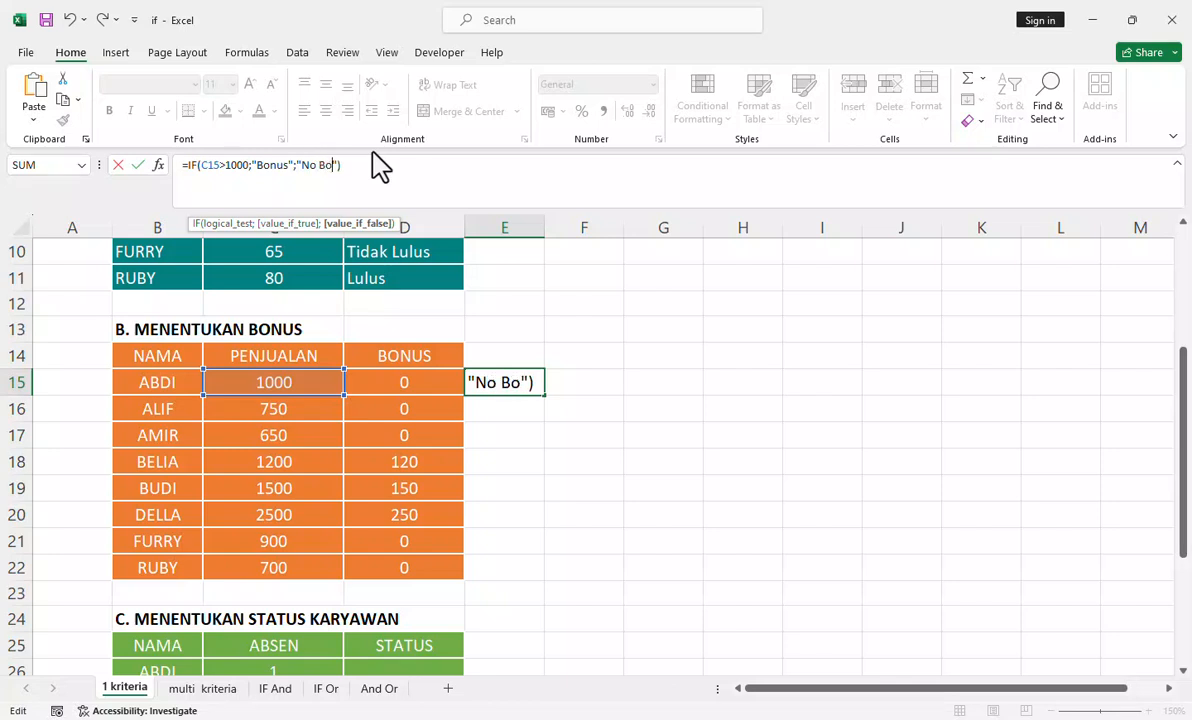
key(Return)
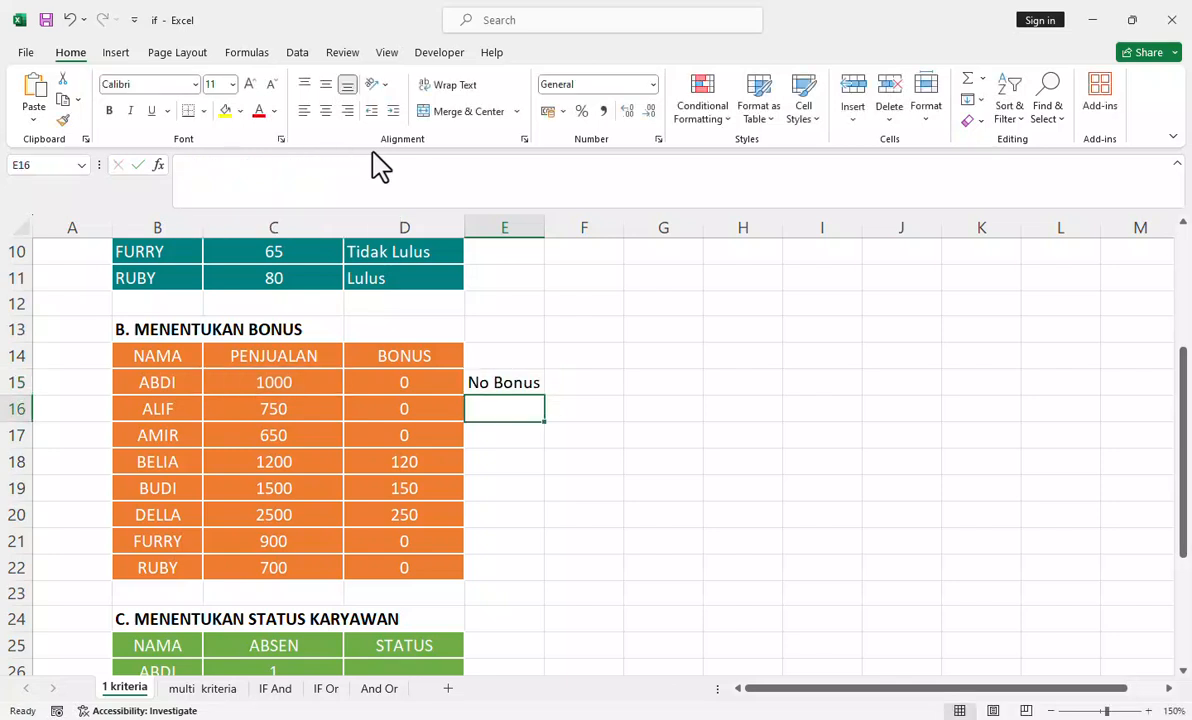
Step: Fill the E15 formula down column E through E22
click(525, 375)
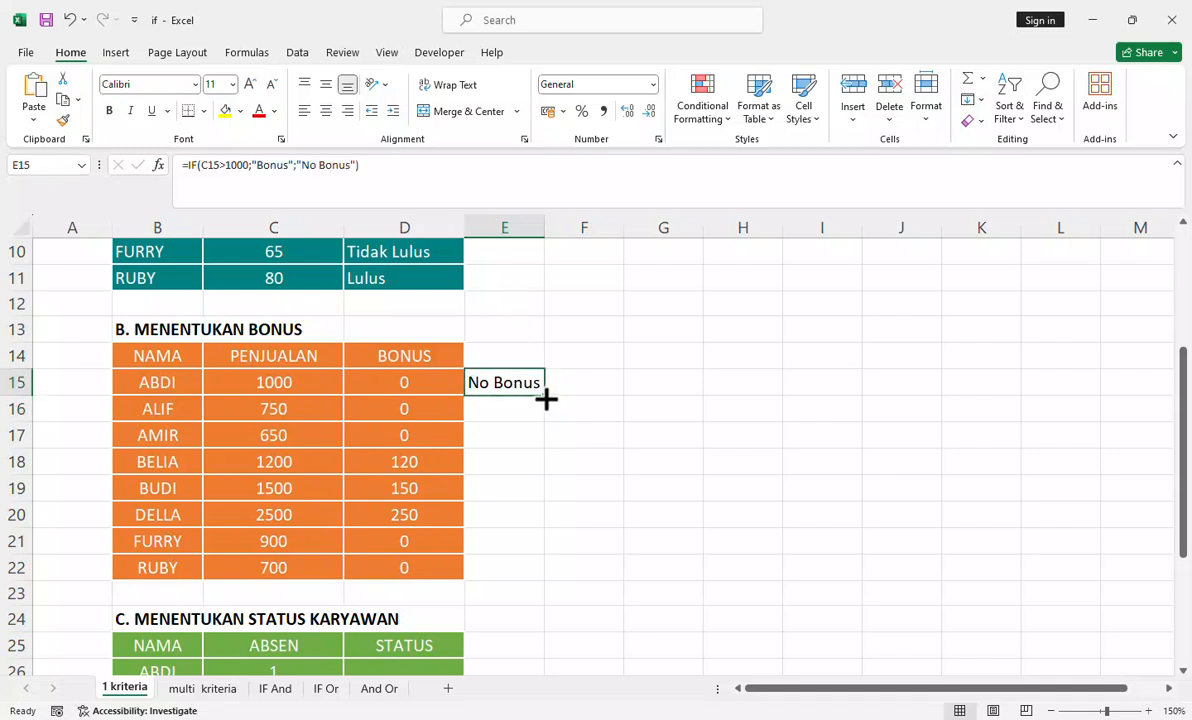
double_click(545, 396)
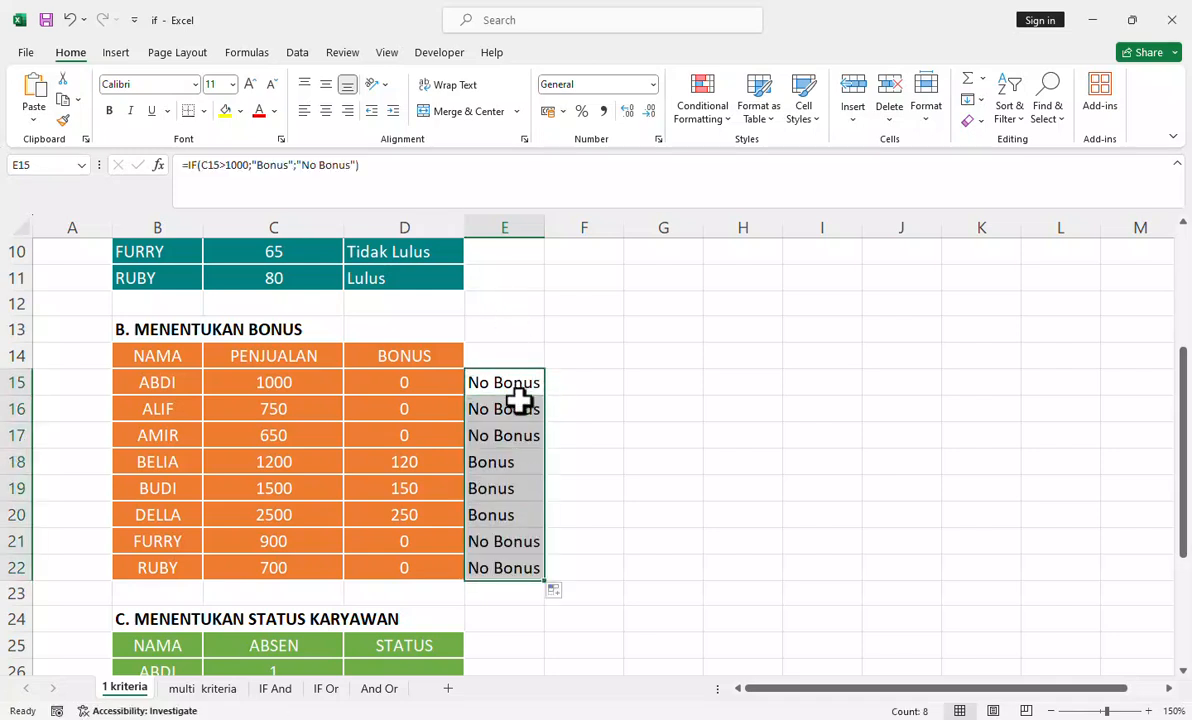
click(650, 419)
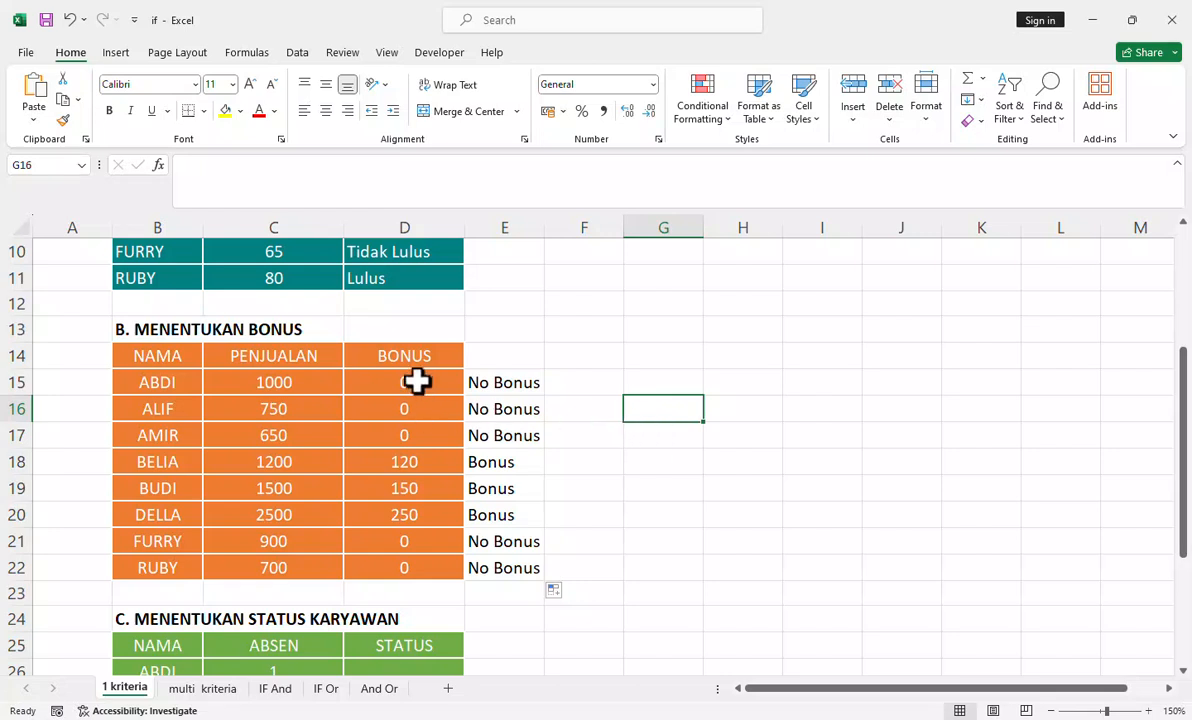
Step: Compare the row 18 sales figure and bonus formula with the text-result IF formula in E15
click(280, 462)
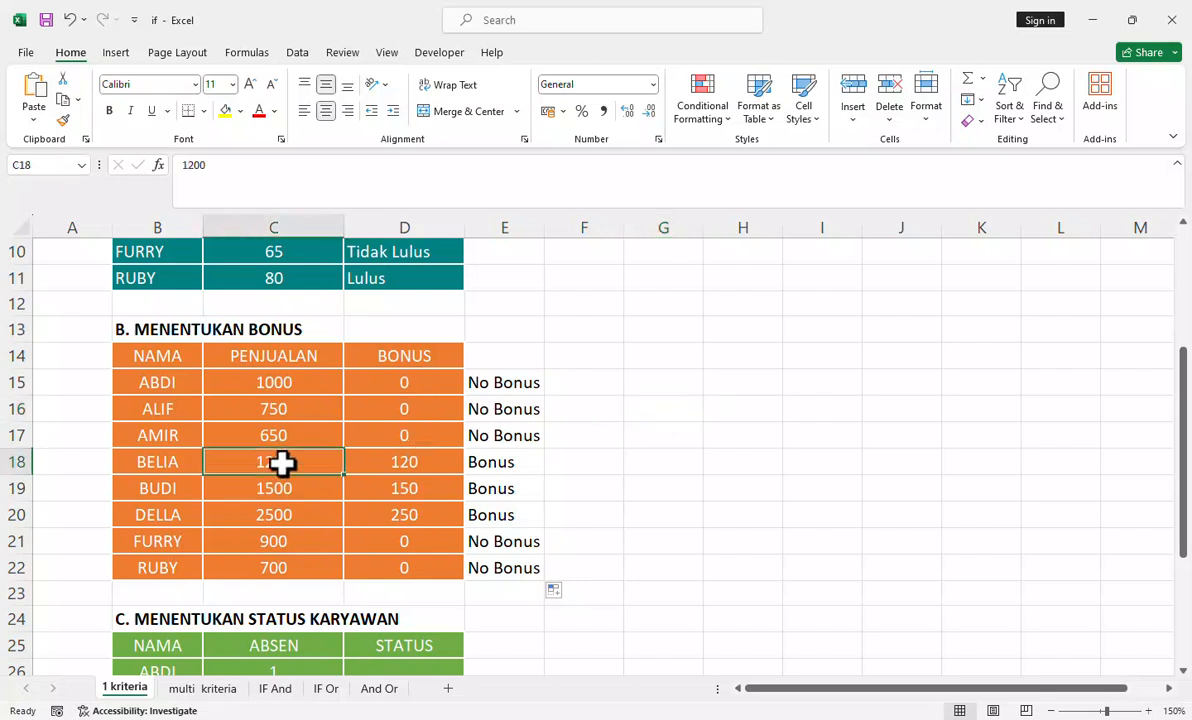
click(402, 470)
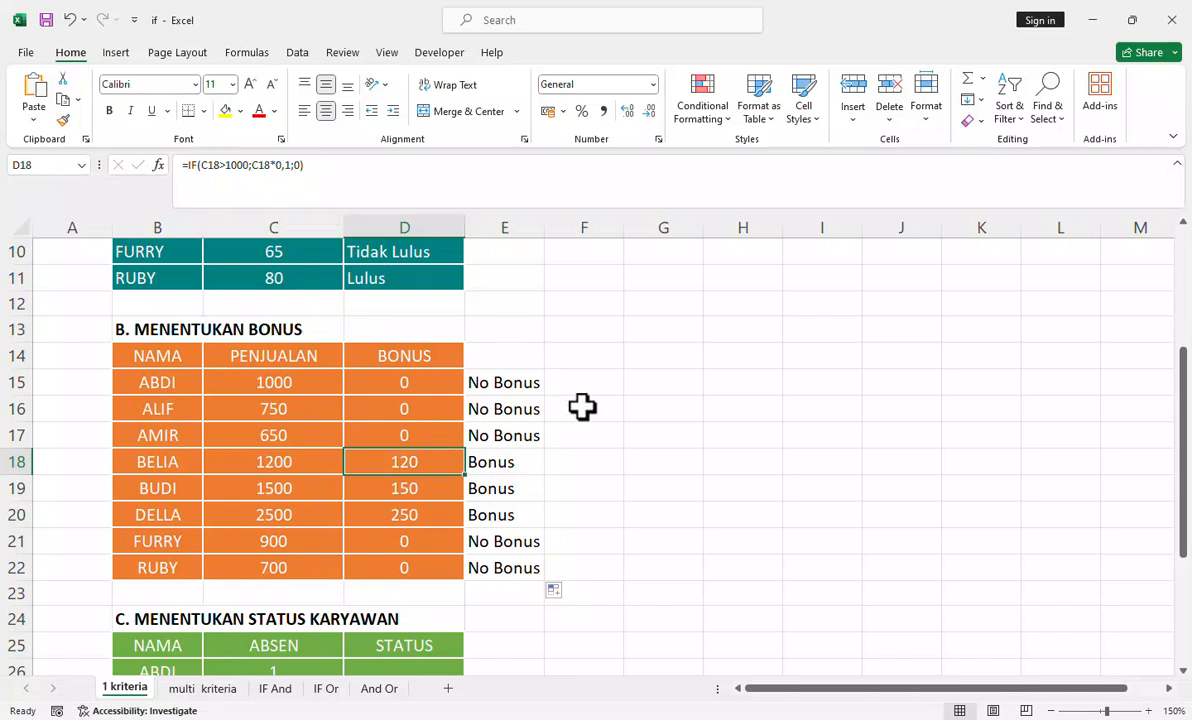
click(541, 388)
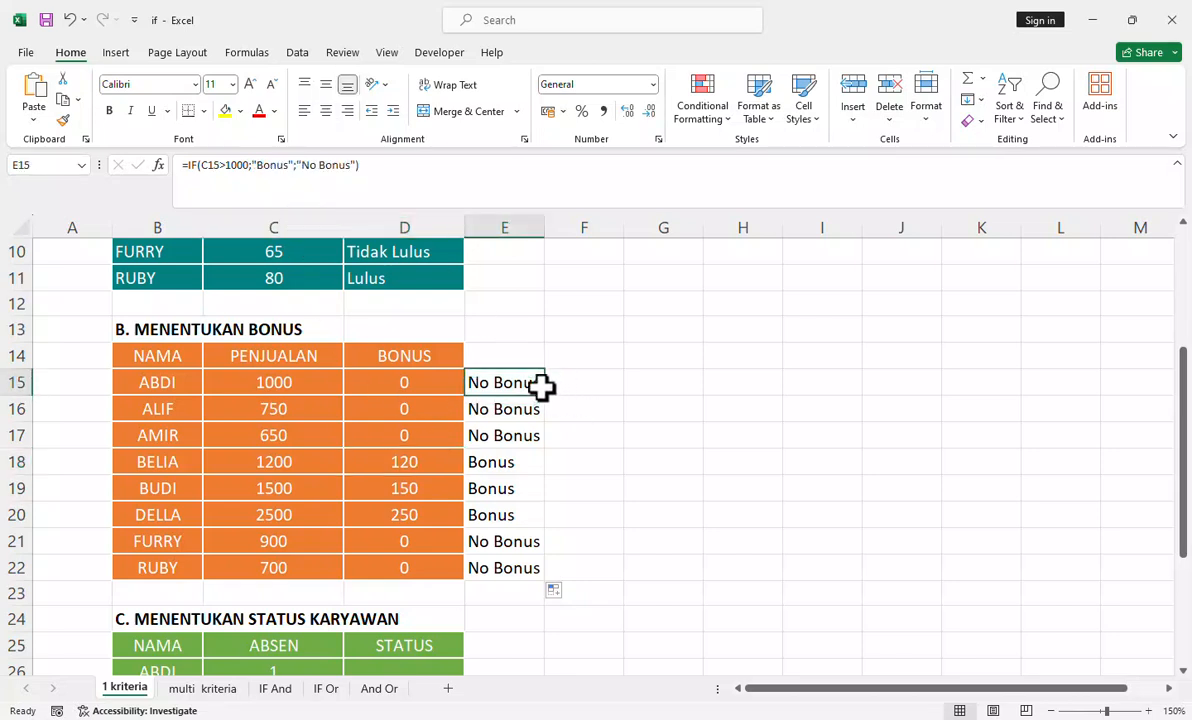
click(265, 166)
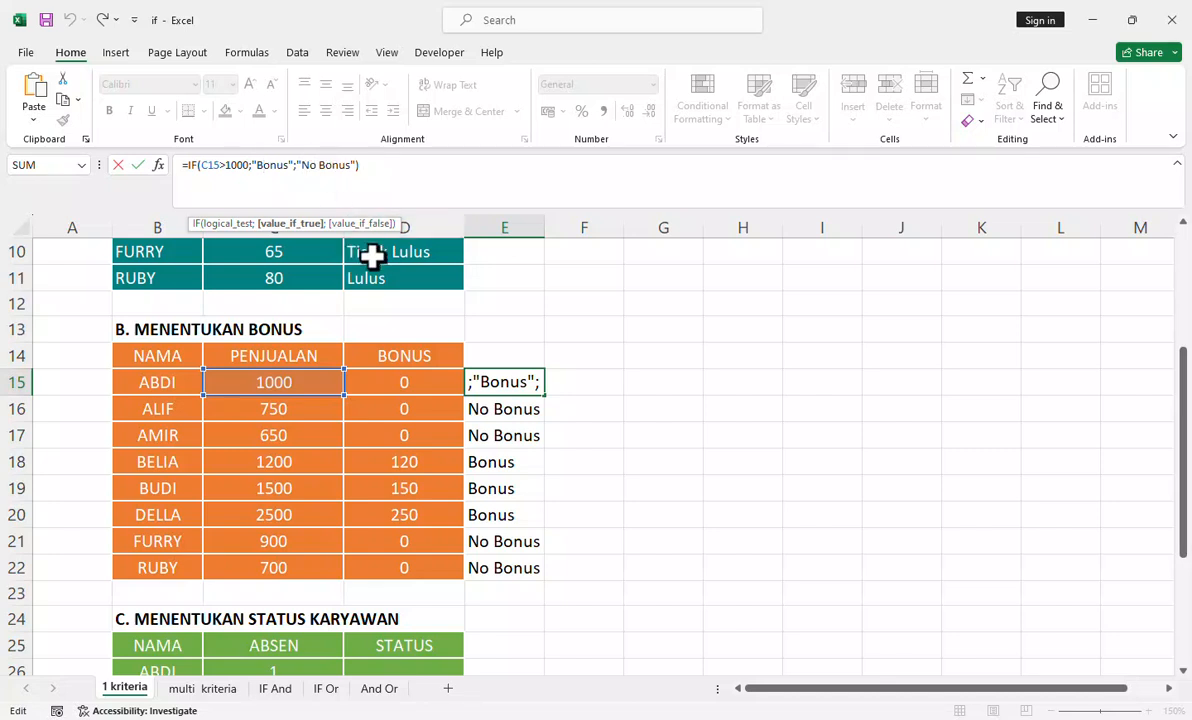
click(466, 181)
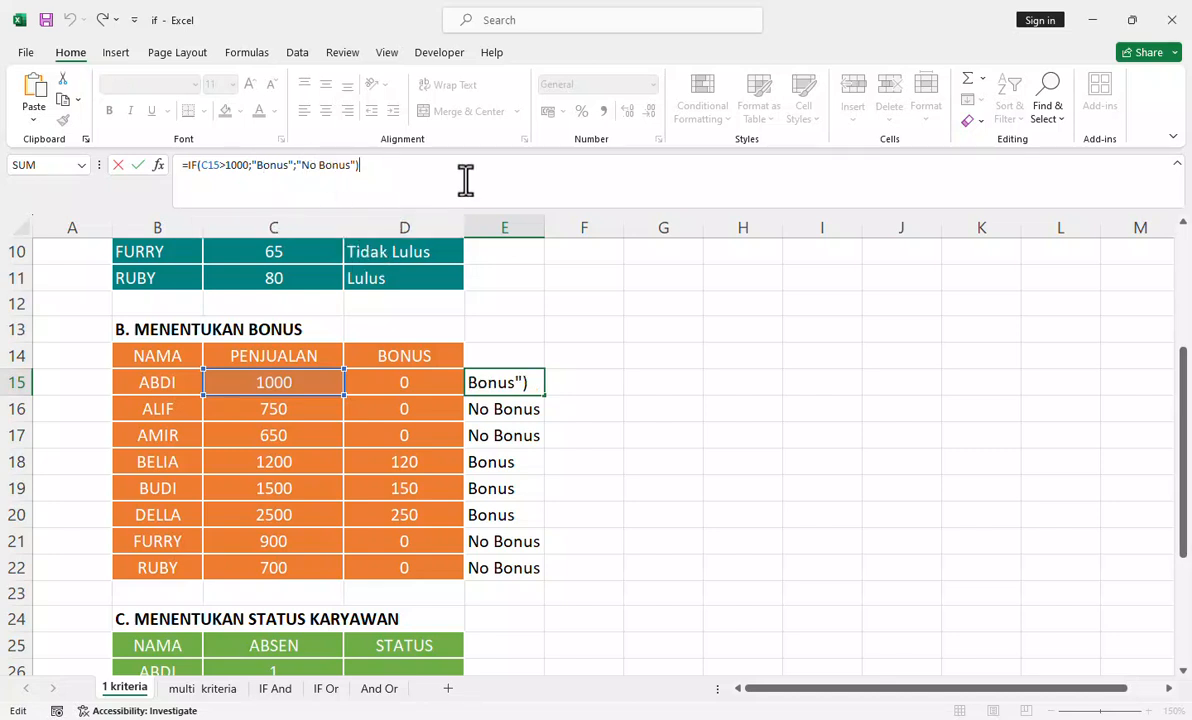
key(ctrl+Return)
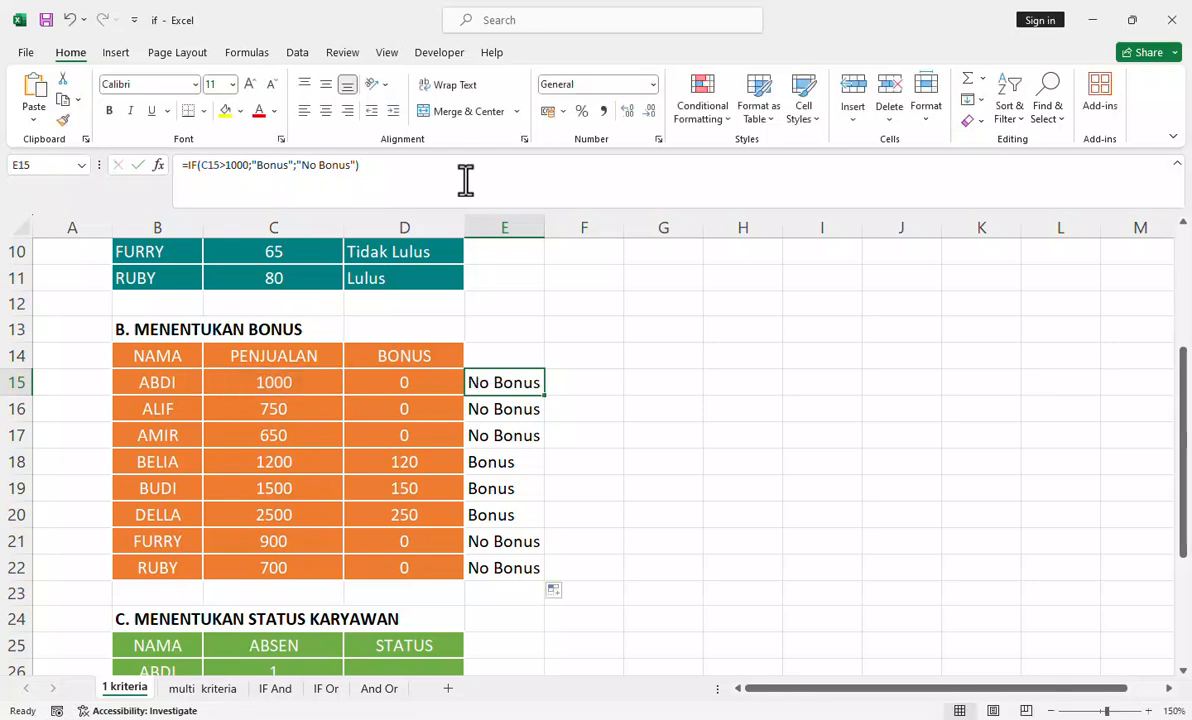
Step: Start an IF formula in cell D26 of the employee status table with the logical test C26=1
scroll(468, 265, down, 4)
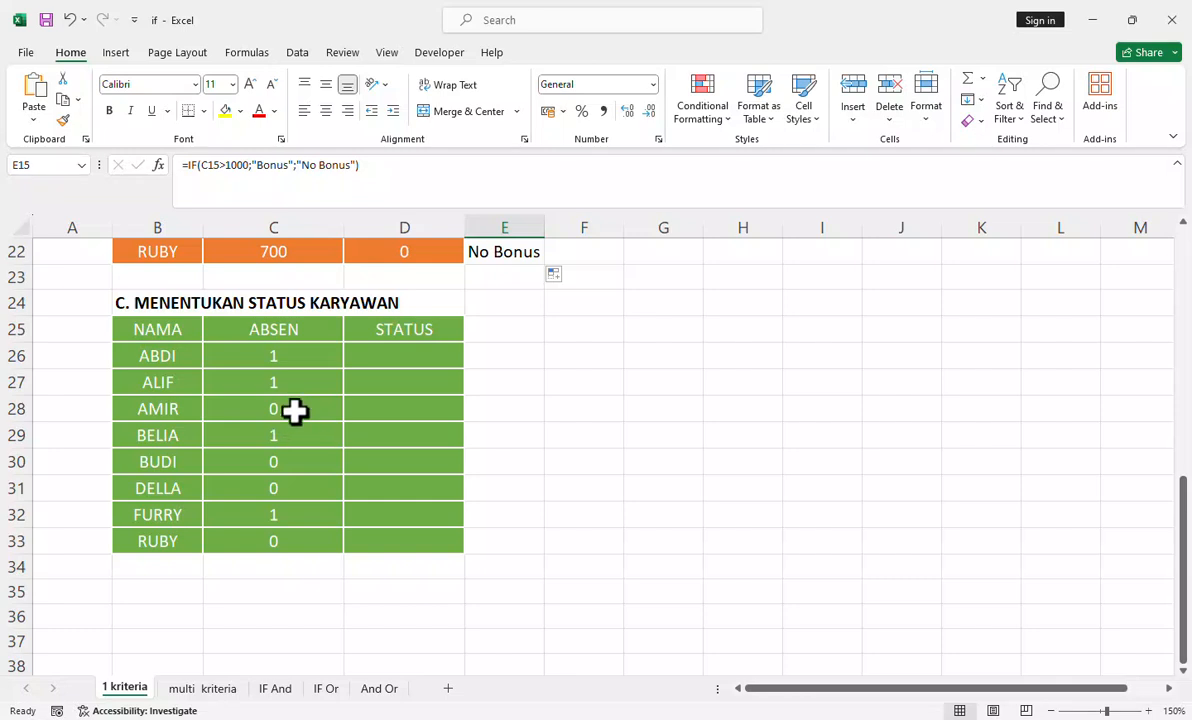
click(409, 357)
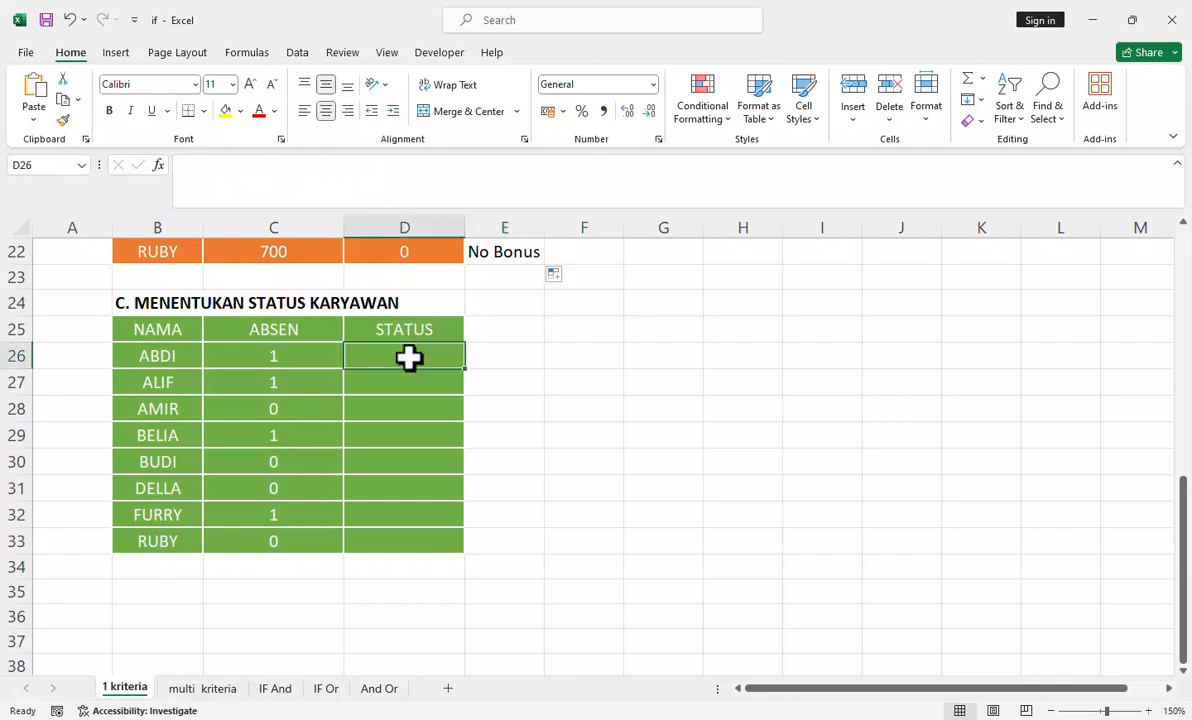
text(=)
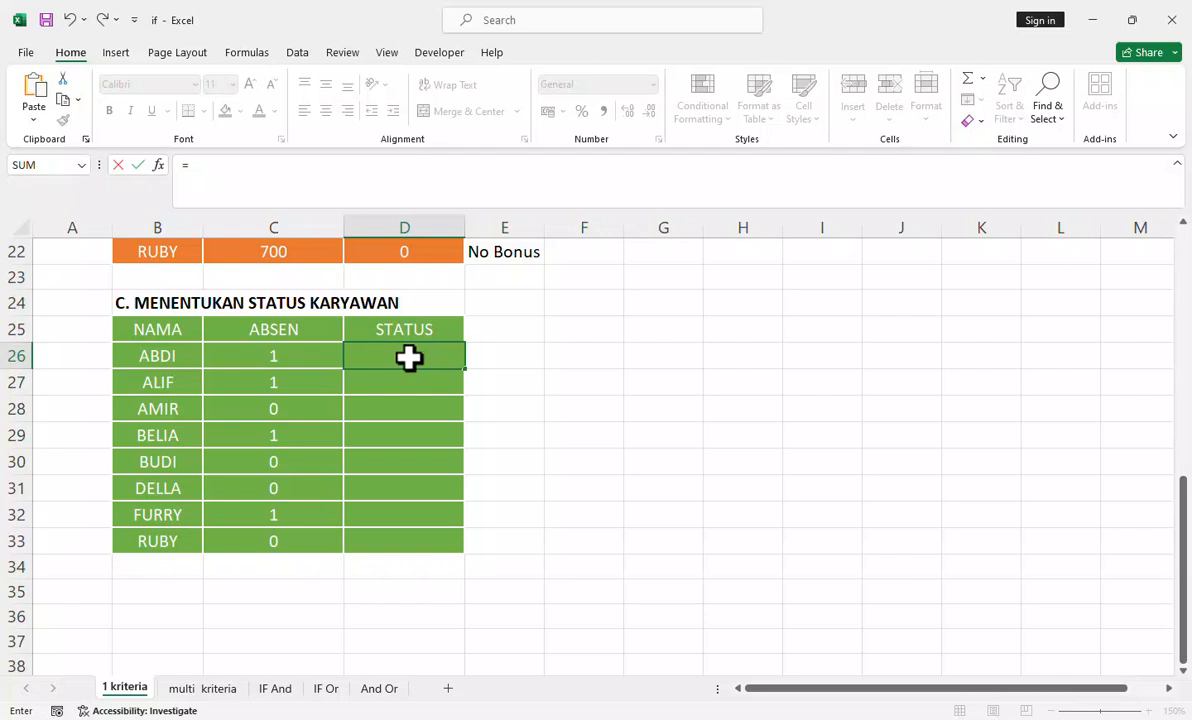
text(fi)
key(BackSpace)
key(BackSpace)
text(if)
key(Tab)
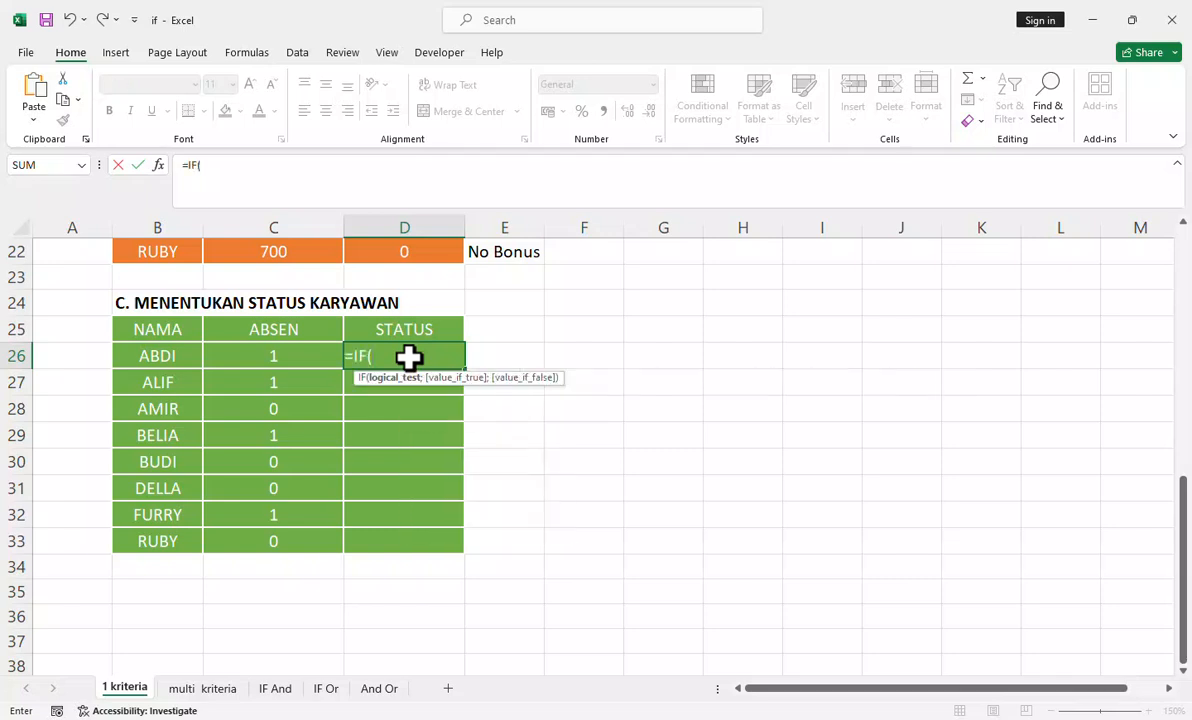
click(306, 359)
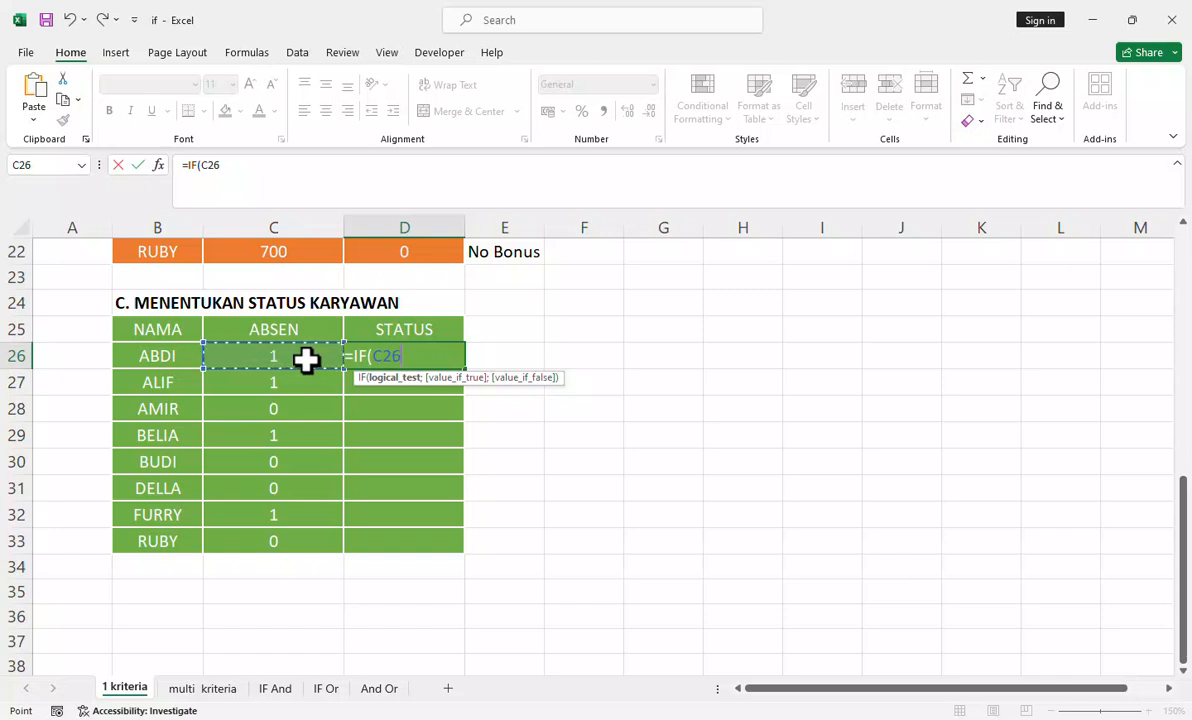
text(=1;)
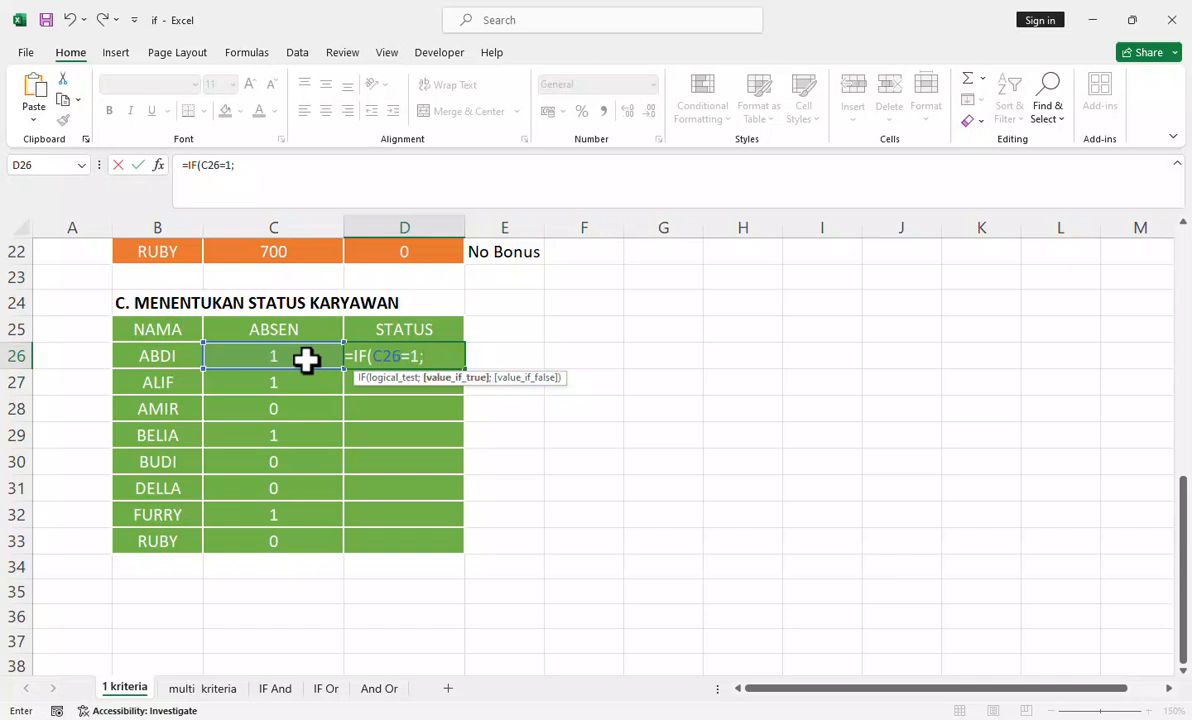
text(A)
Step: Enter the text "Akti" as the value if true in the D26 formula
key(BackSpace)
text("")
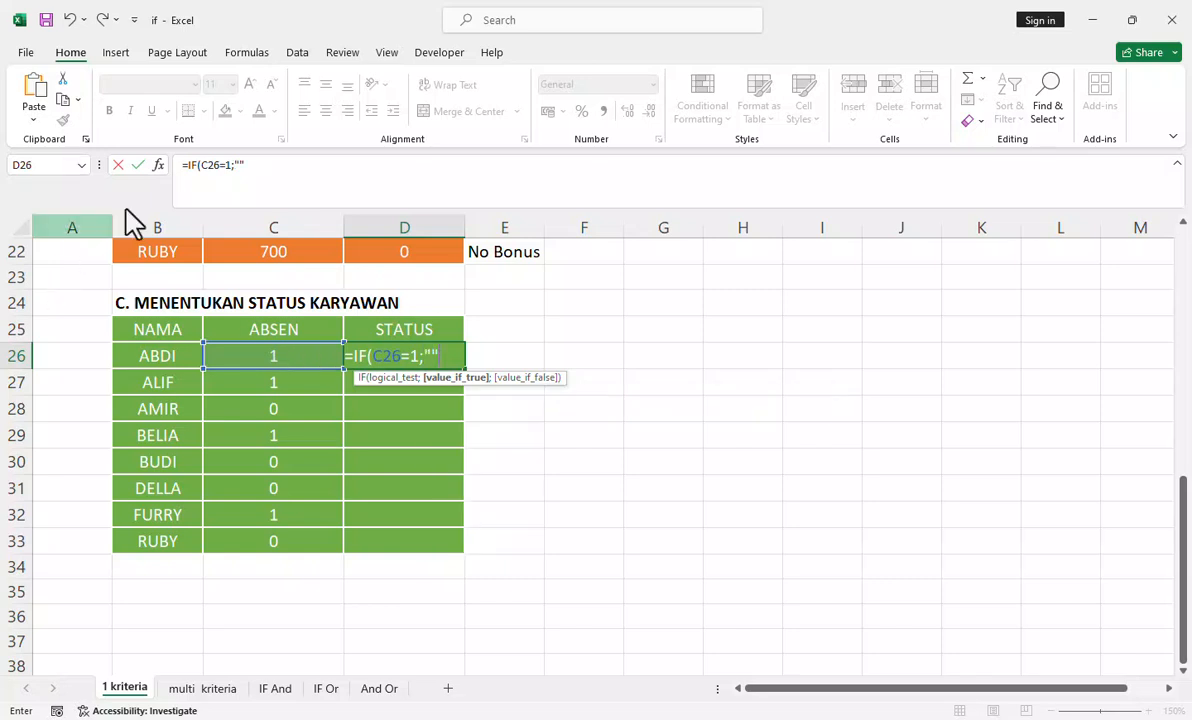
click(229, 166)
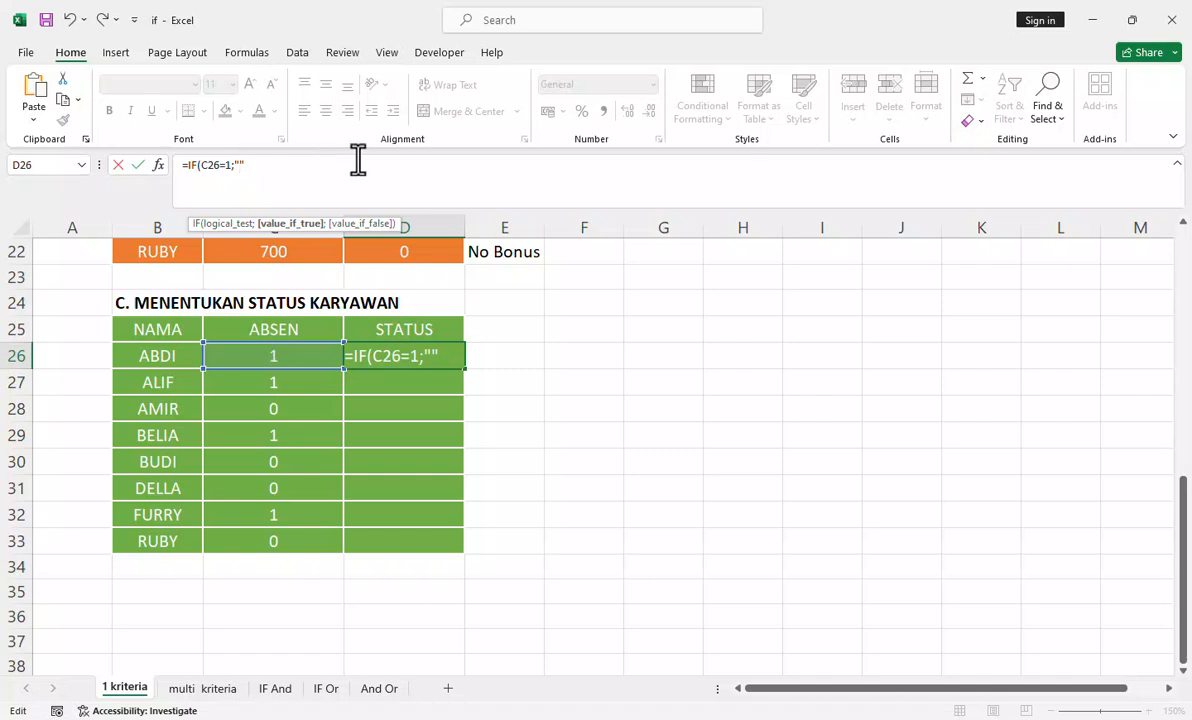
text(Akti)
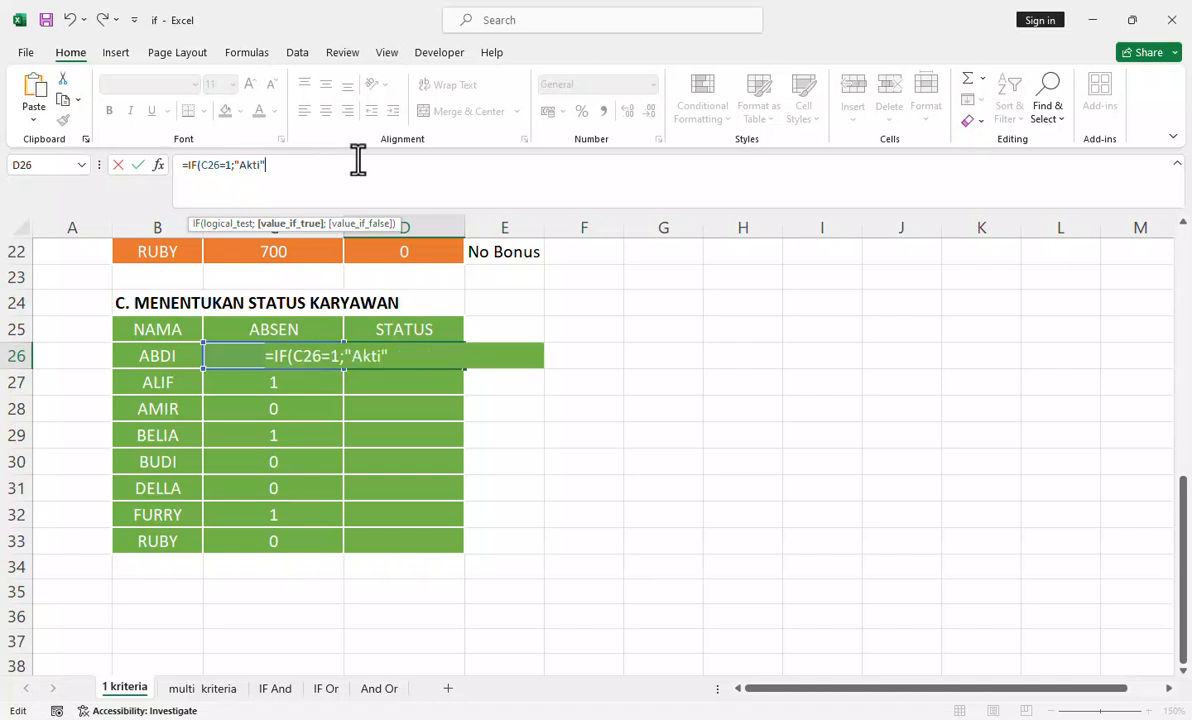
text(;)
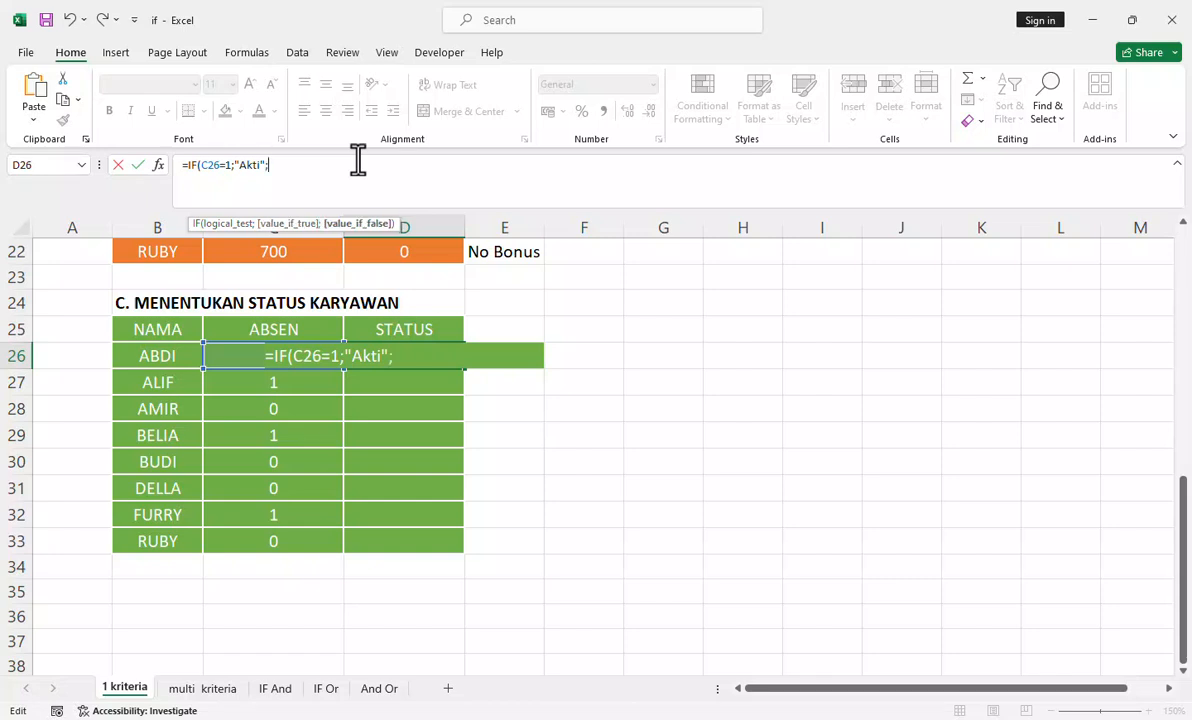
text(""Tidak Aktif)
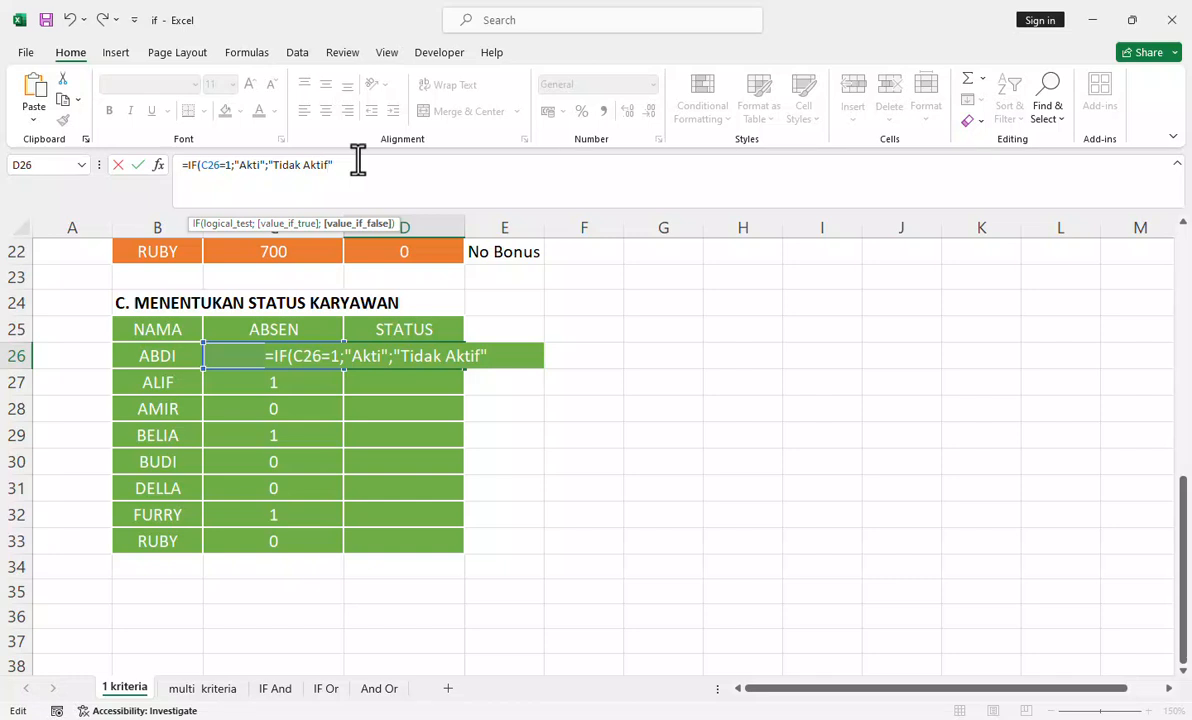
text())
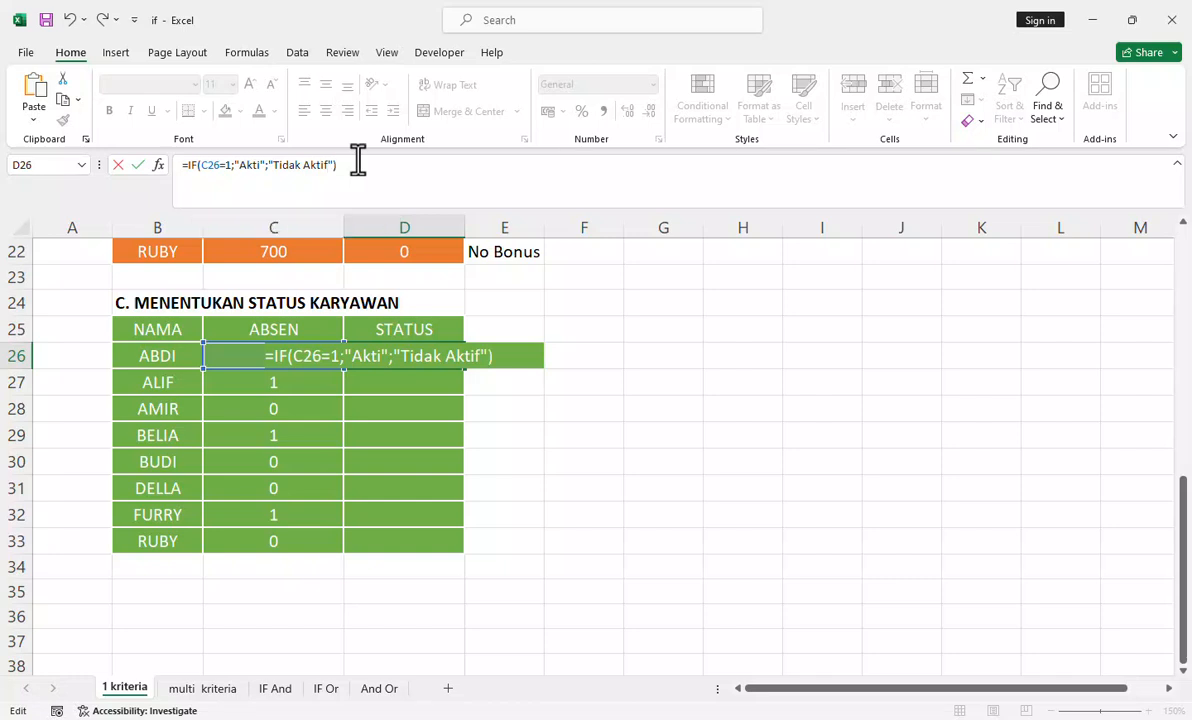
Step: Complete the D26 formula with the text "Tidak Aktif" as the value if false
key(Return)
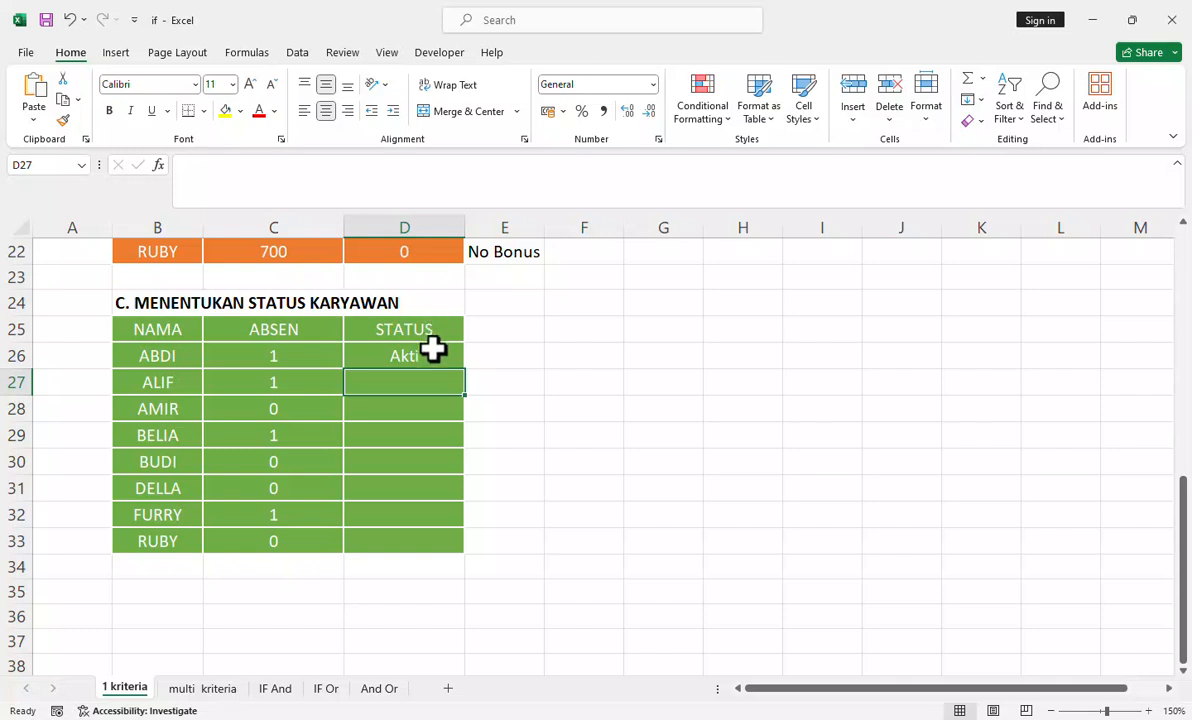
Step: Correct the value-if-true text in the D26 formula to "Aktif"
click(433, 350)
click(261, 165)
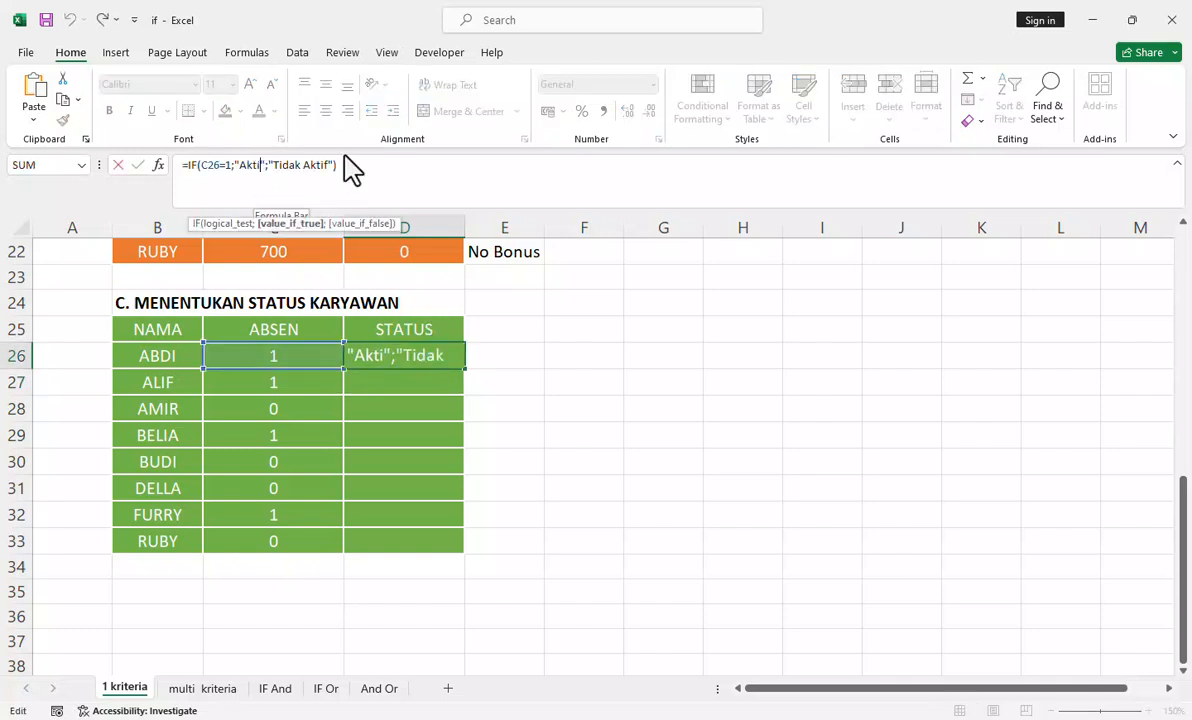
text(f)
click(356, 163)
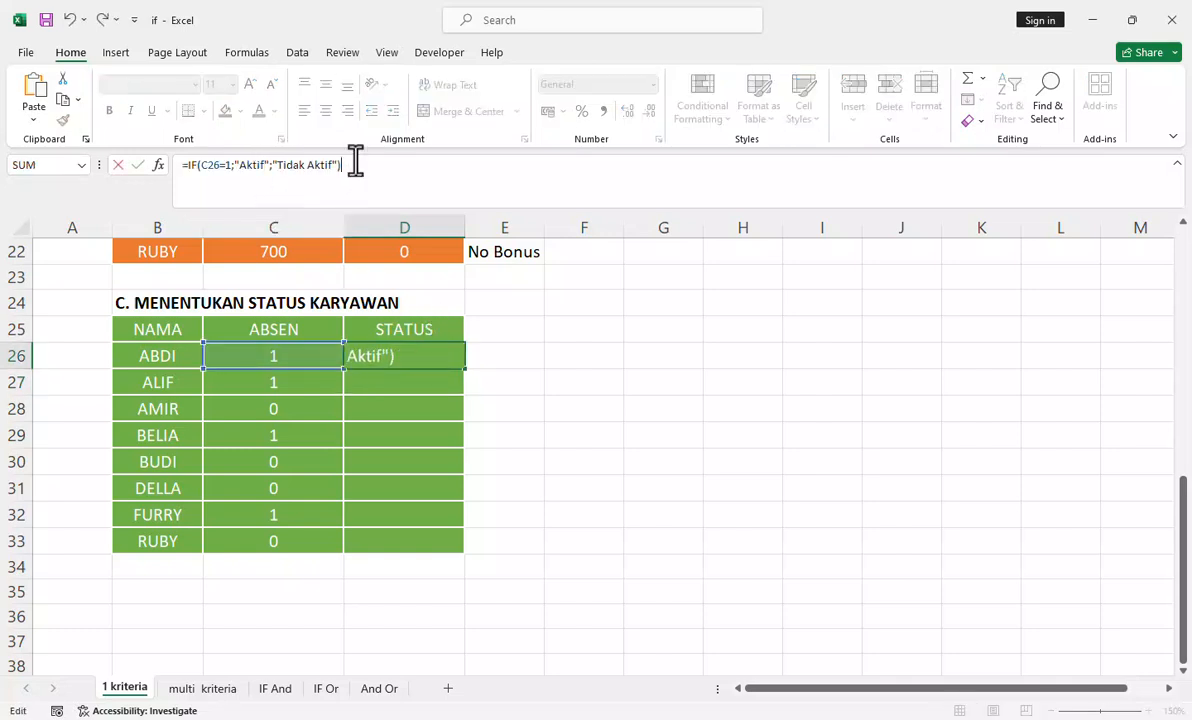
key(Return)
Step: Fill the D26 formula down the STATUS column to row 33
click(423, 350)
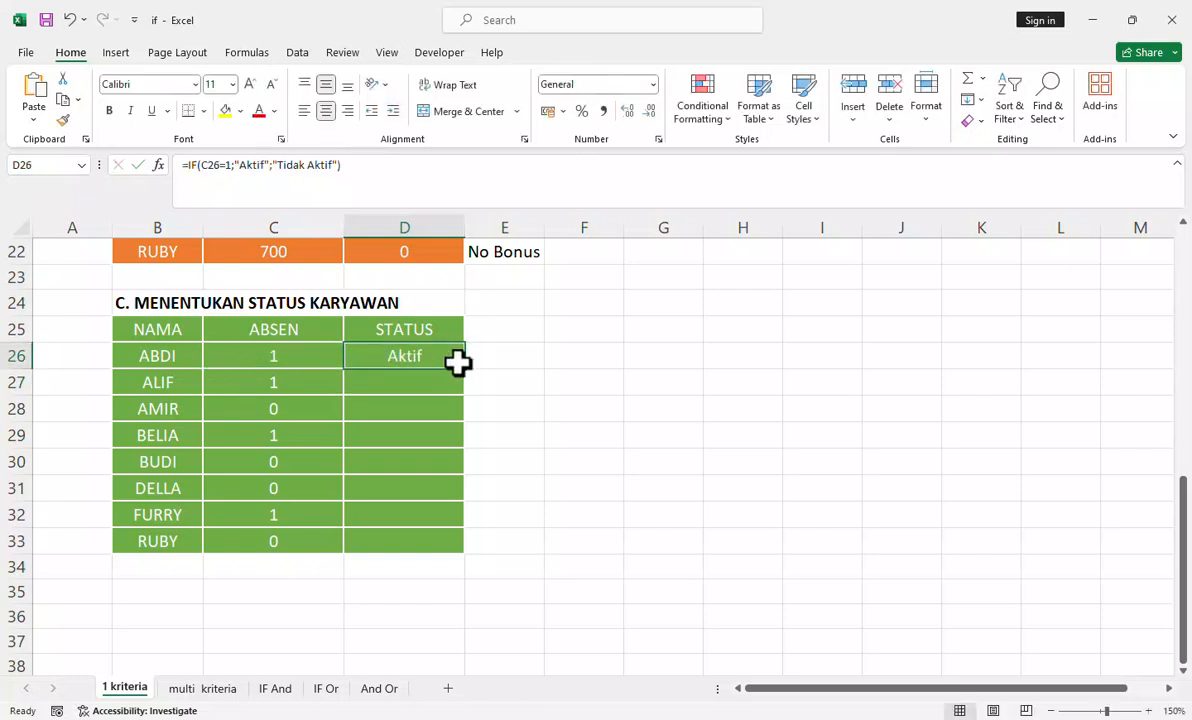
double_click(465, 369)
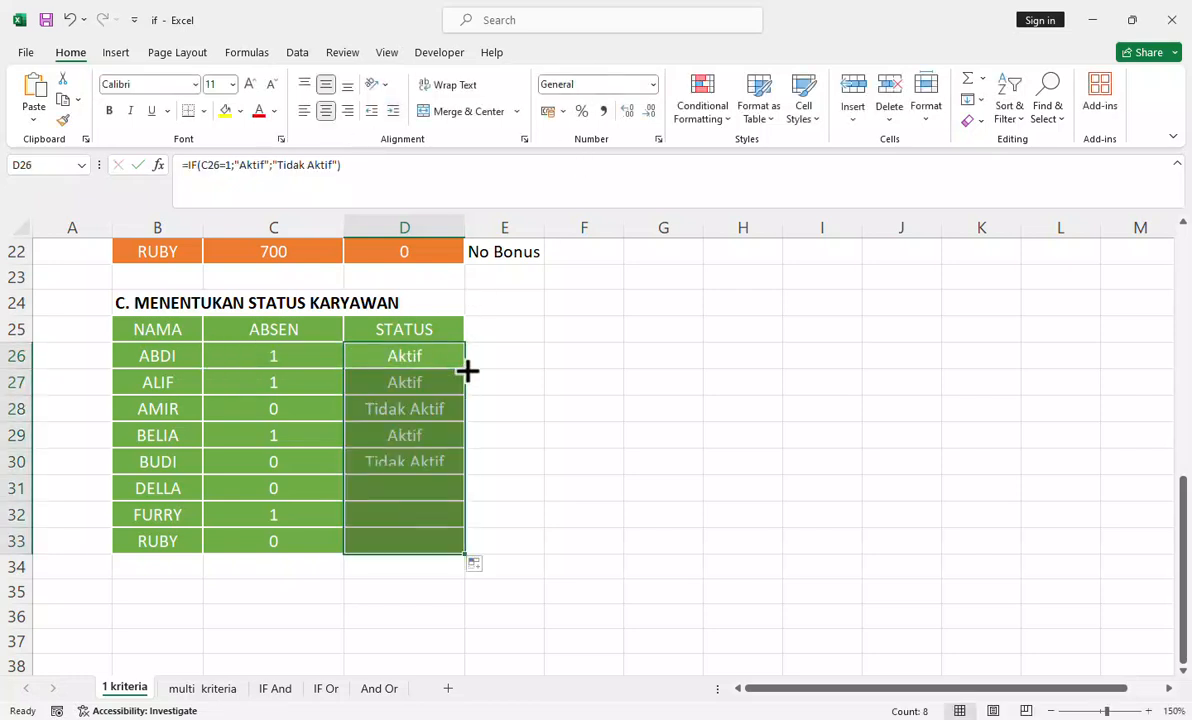
click(507, 333)
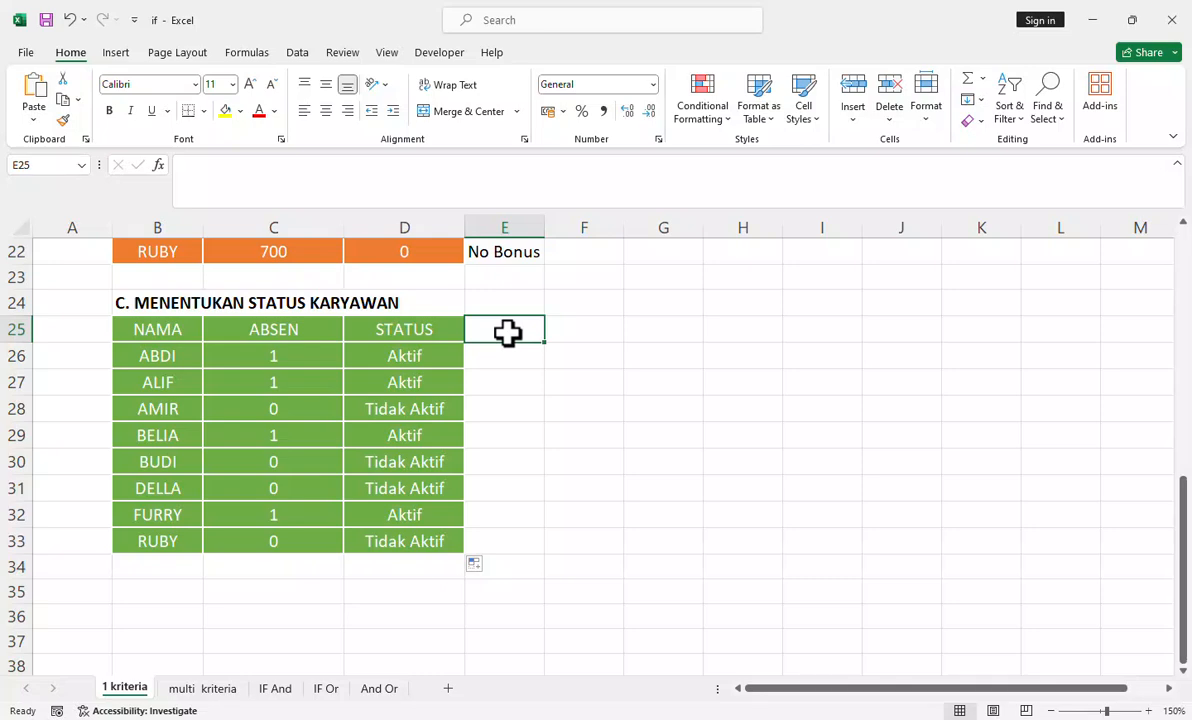
Step: Review the IF formula in D4 of the grade category table and look over the completed tables on the sheet
scroll(543, 410, up, 3)
scroll(543, 415, up, 4)
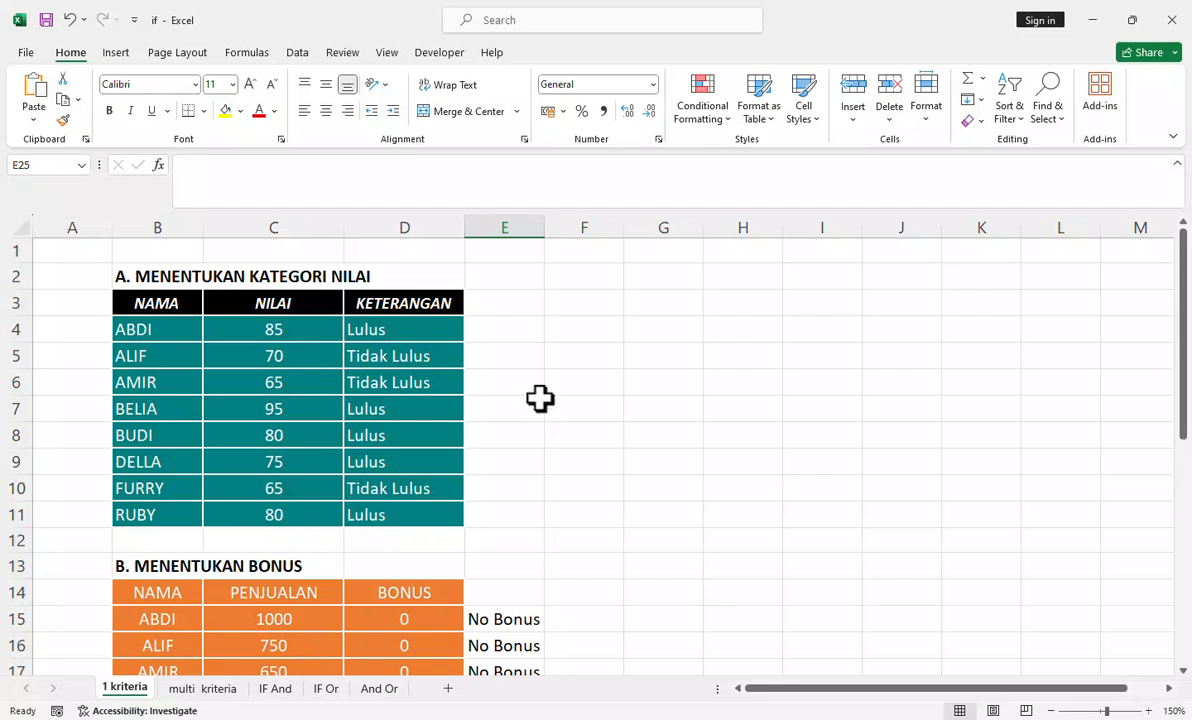
click(373, 326)
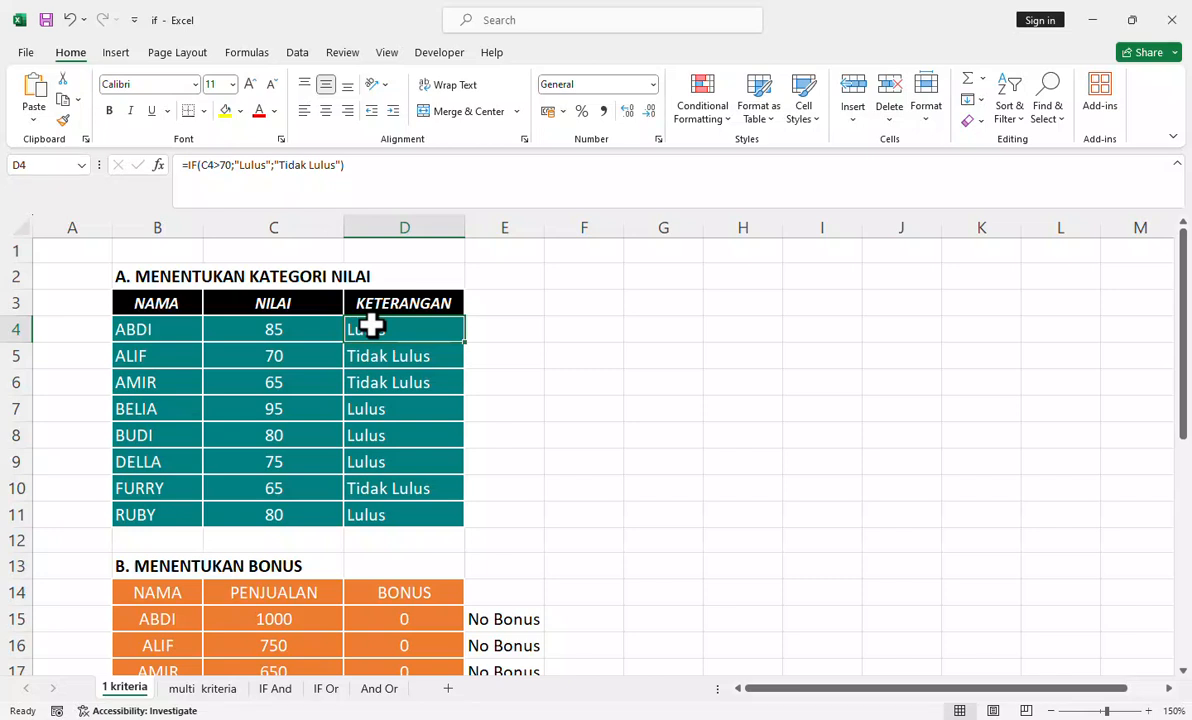
click(255, 165)
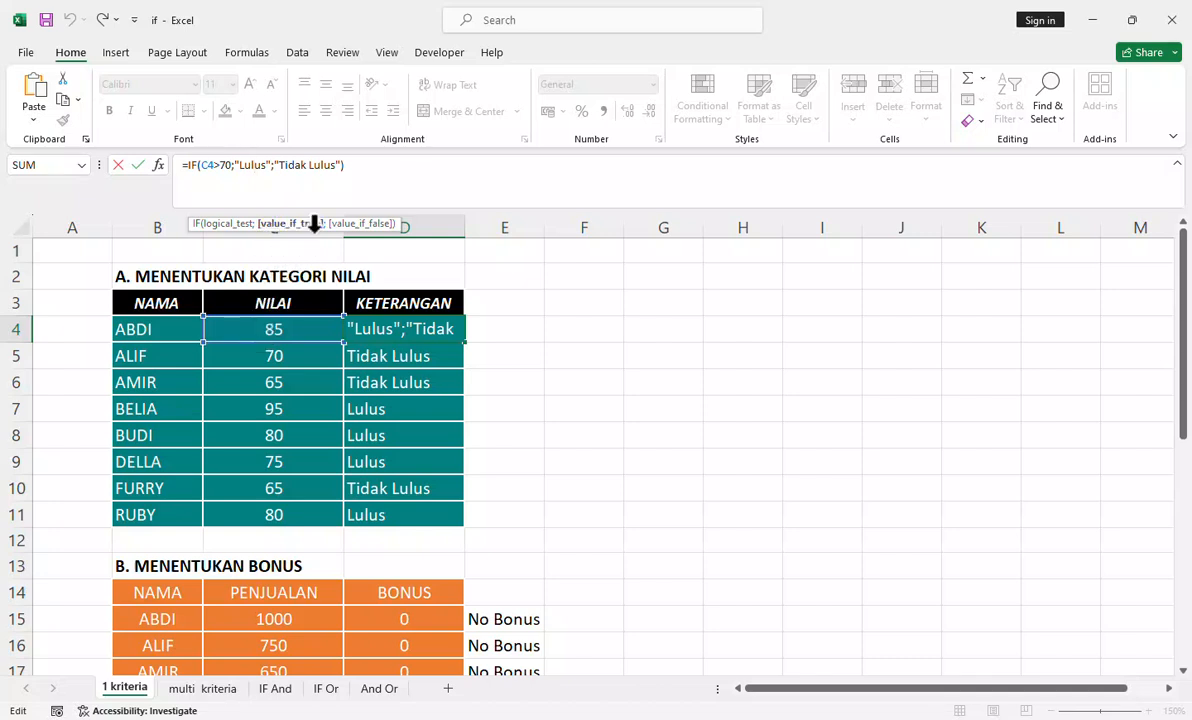
click(610, 353)
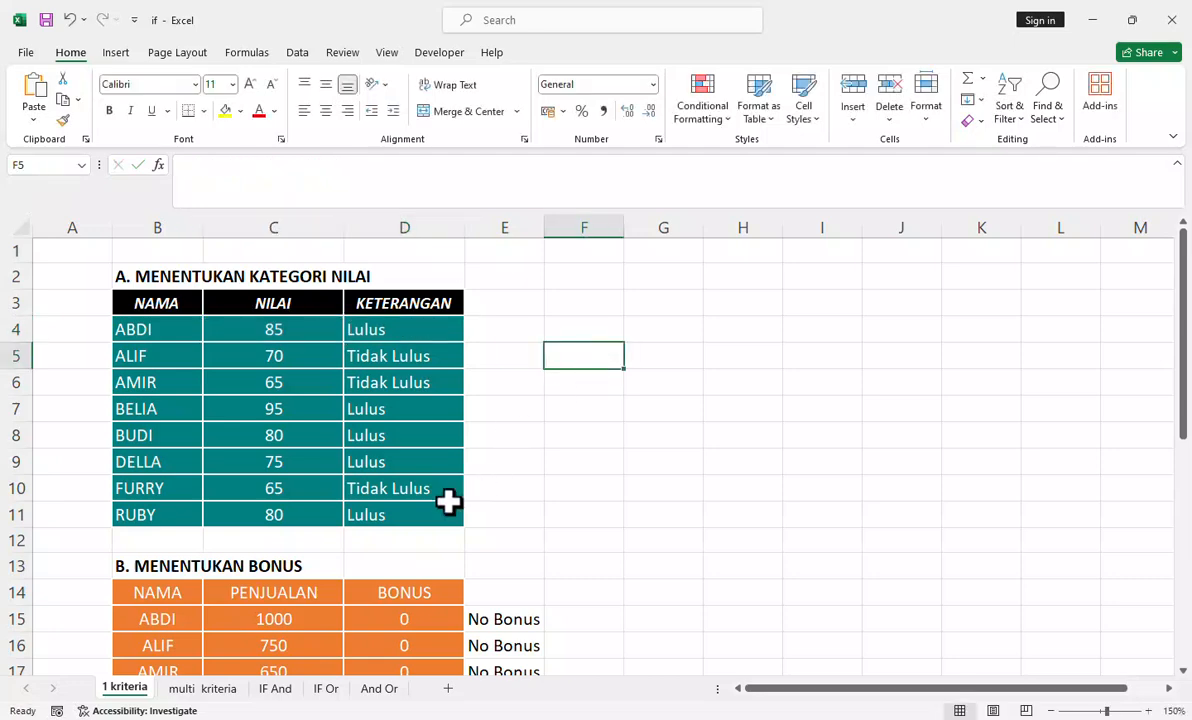
scroll(449, 500, down, 2)
scroll(447, 500, up, 2)
Step: Switch to the "multi kriteria" sheet and look through its tables and notes
click(220, 689)
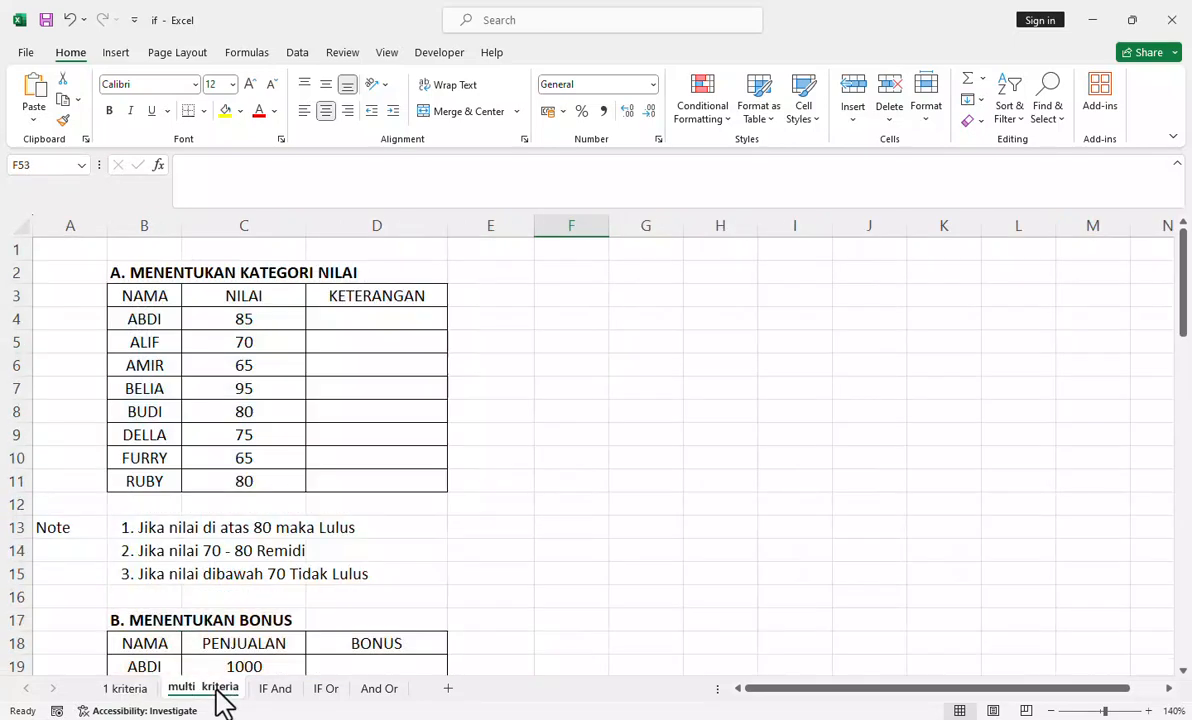
scroll(479, 459, down, 4)
scroll(479, 459, up, 4)
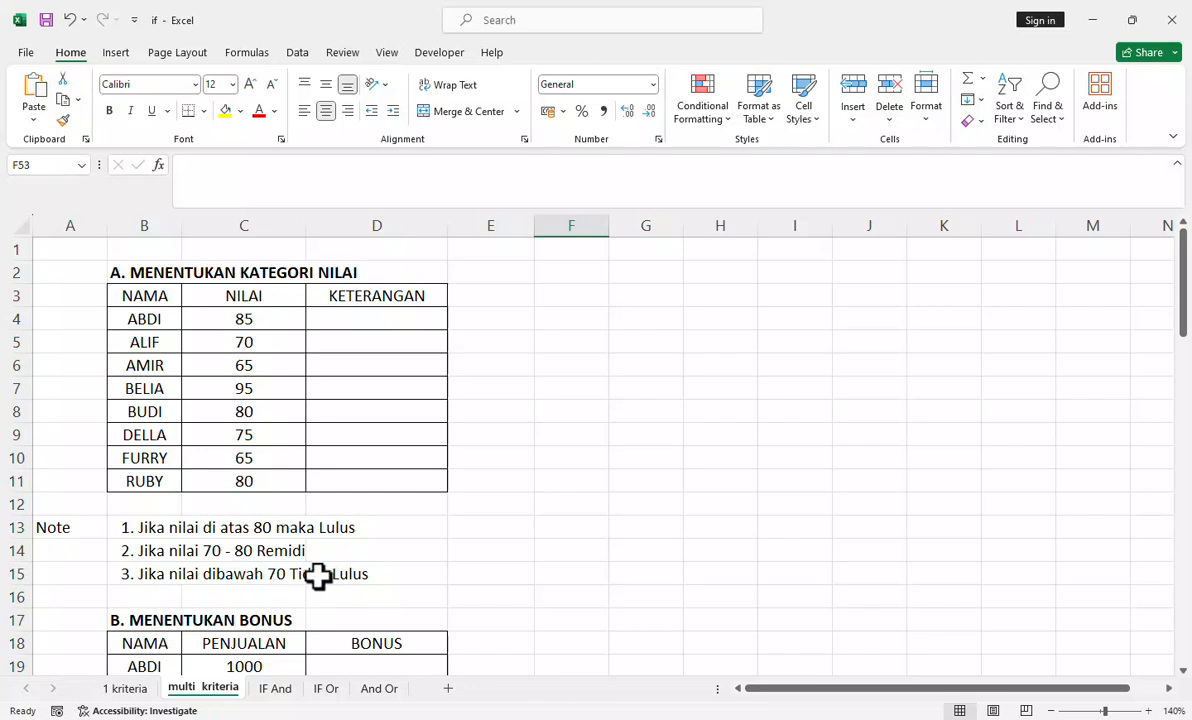
Step: Start an IF formula in cell D4 of the grade category table with the logical test C4>=80
click(355, 316)
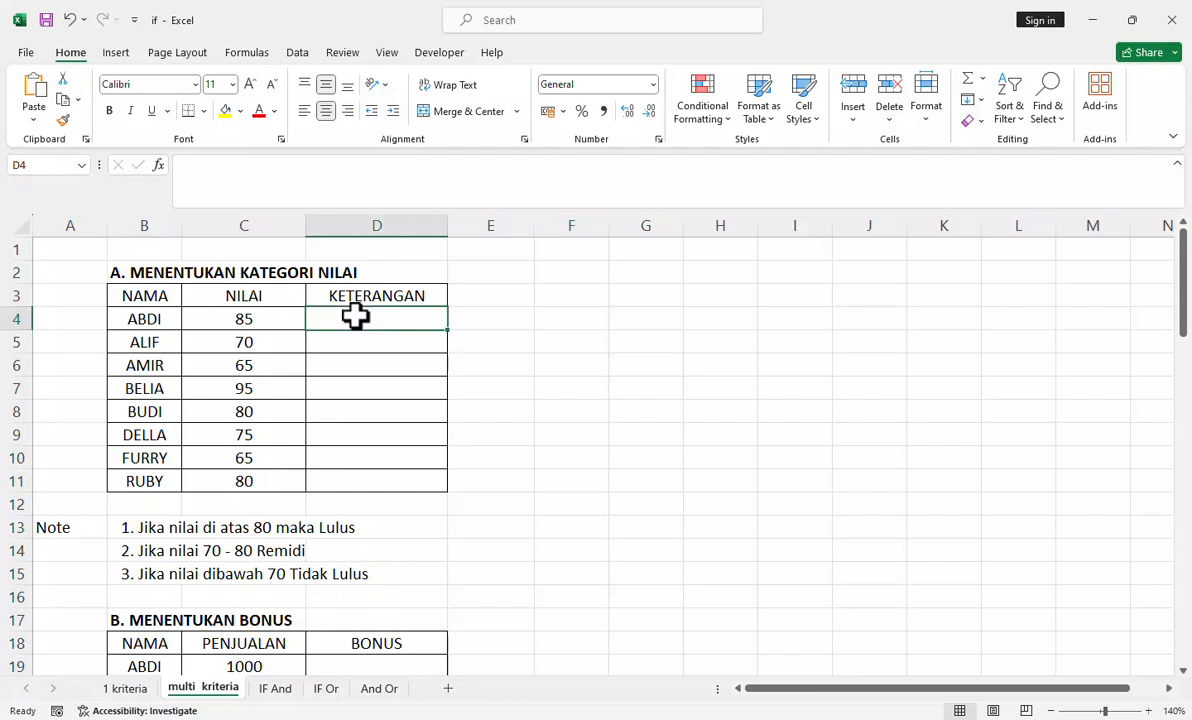
text(=if)
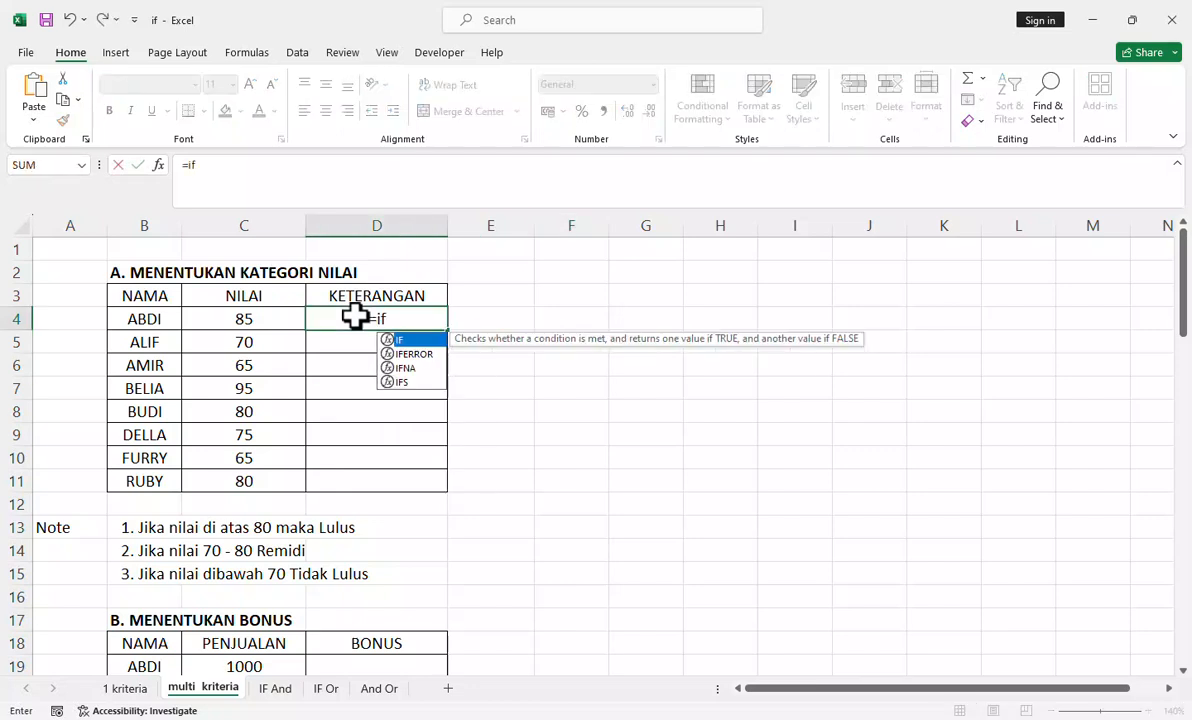
key(Tab)
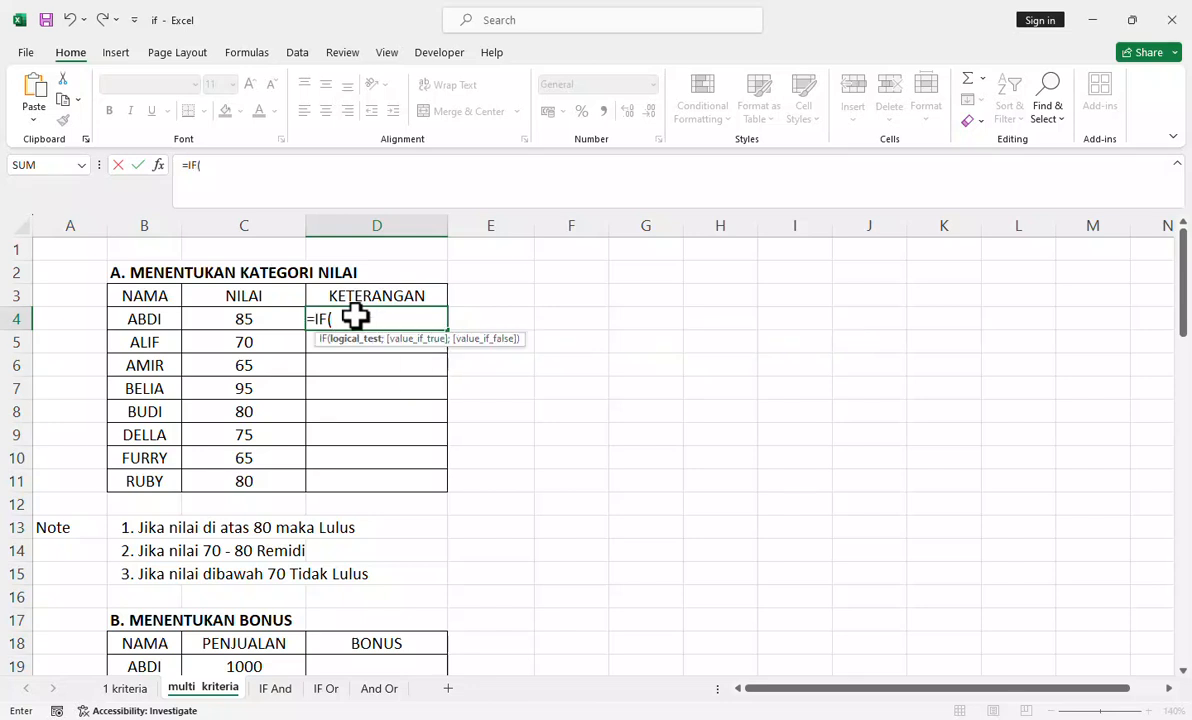
click(247, 320)
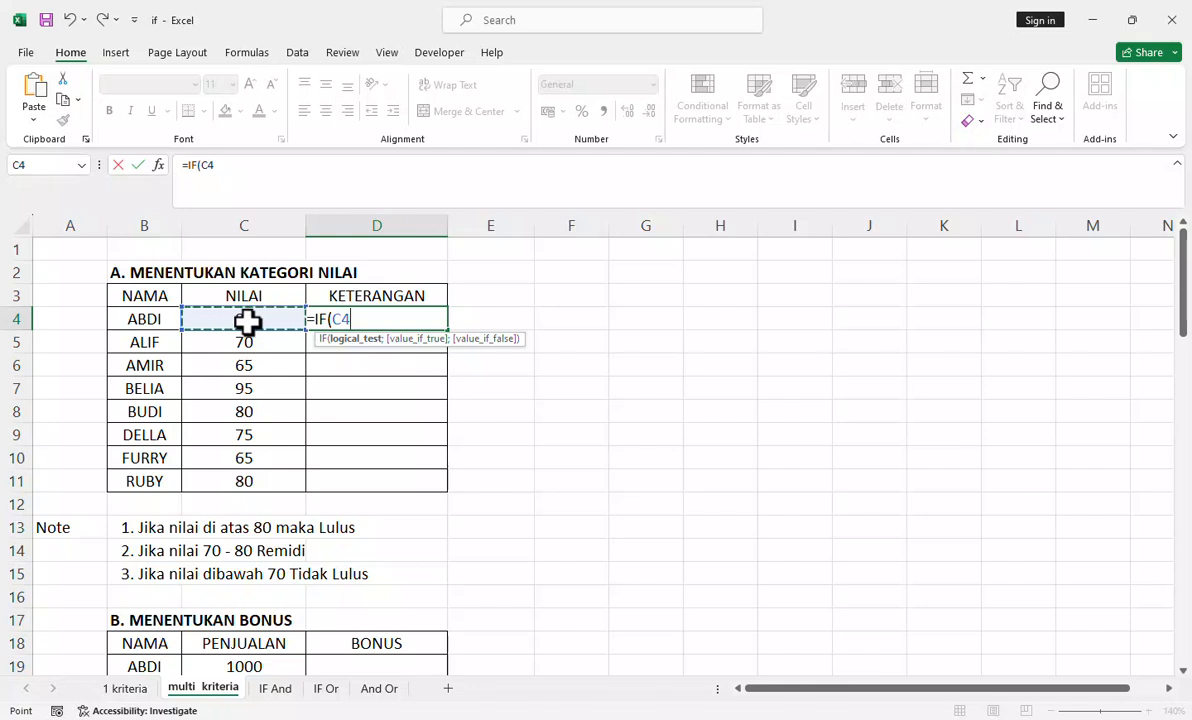
text(=)
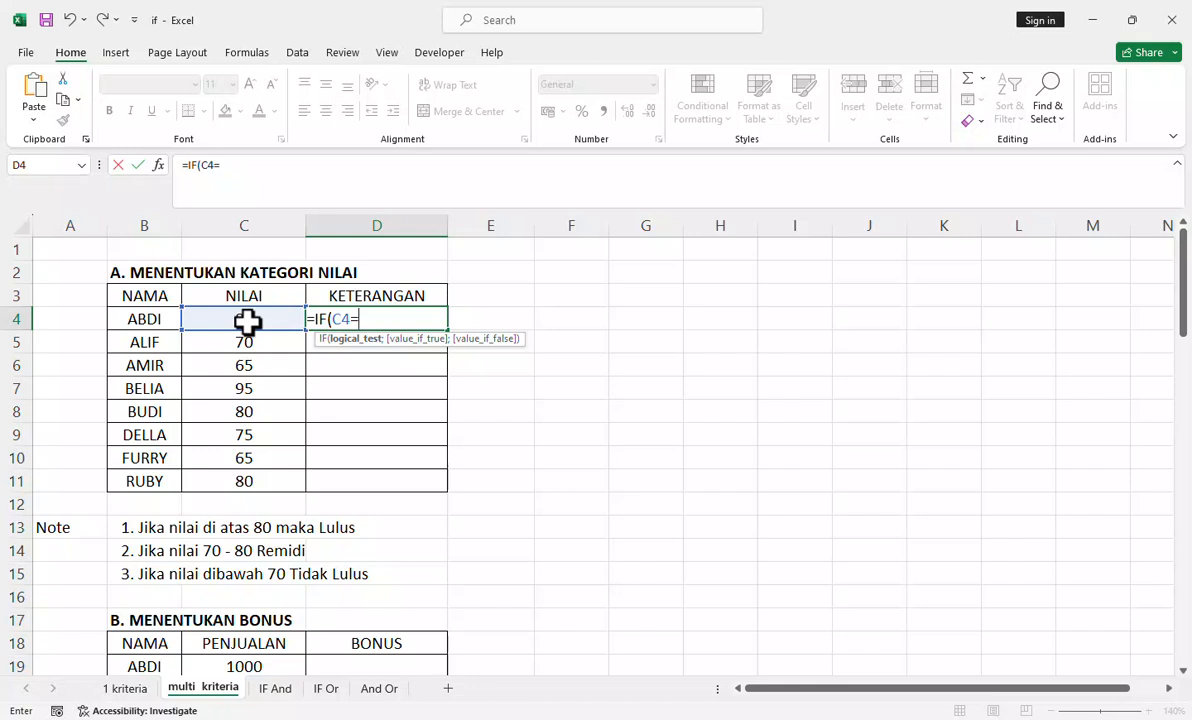
key(BackSpace)
text(>=80;)
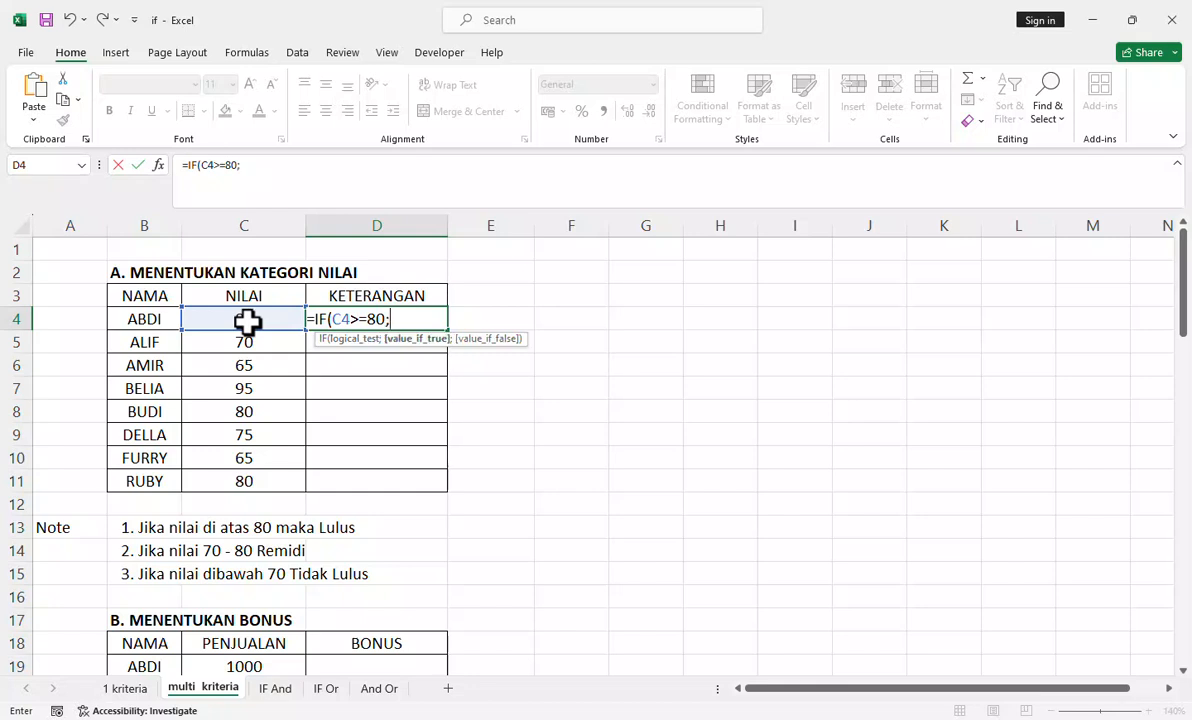
text("")
Step: Enter the text "Lulus" as the value if true in the D4 formula
click(243, 165)
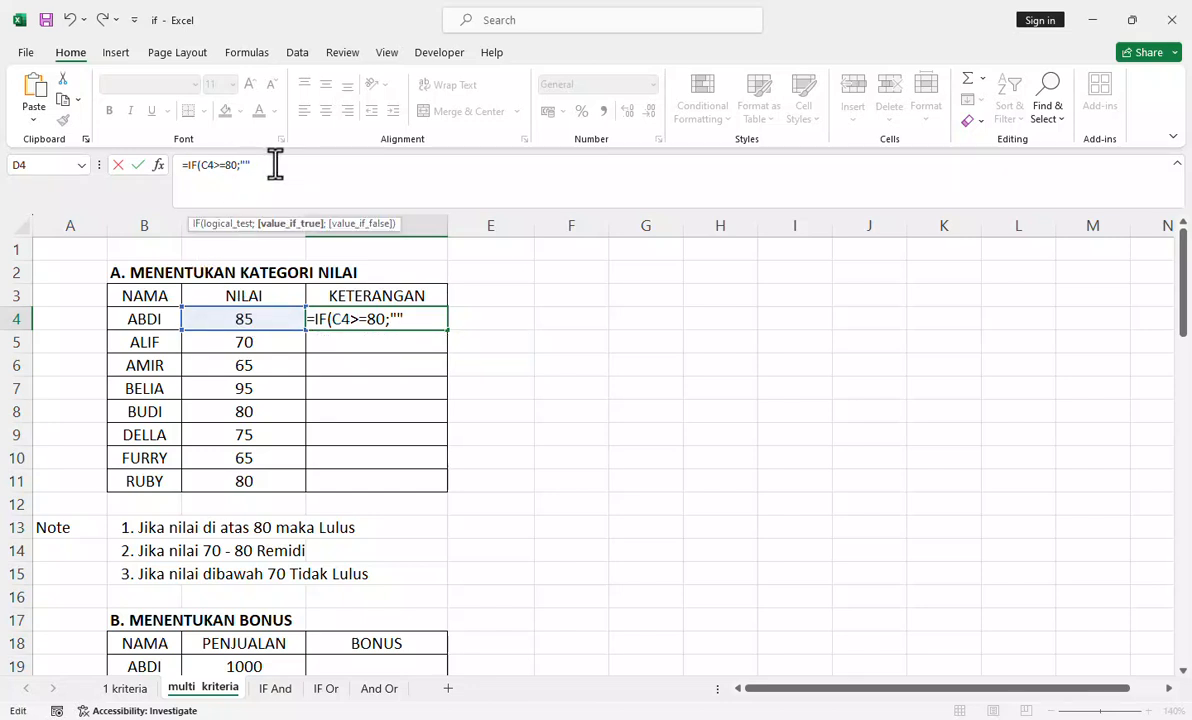
text(Lulus";)
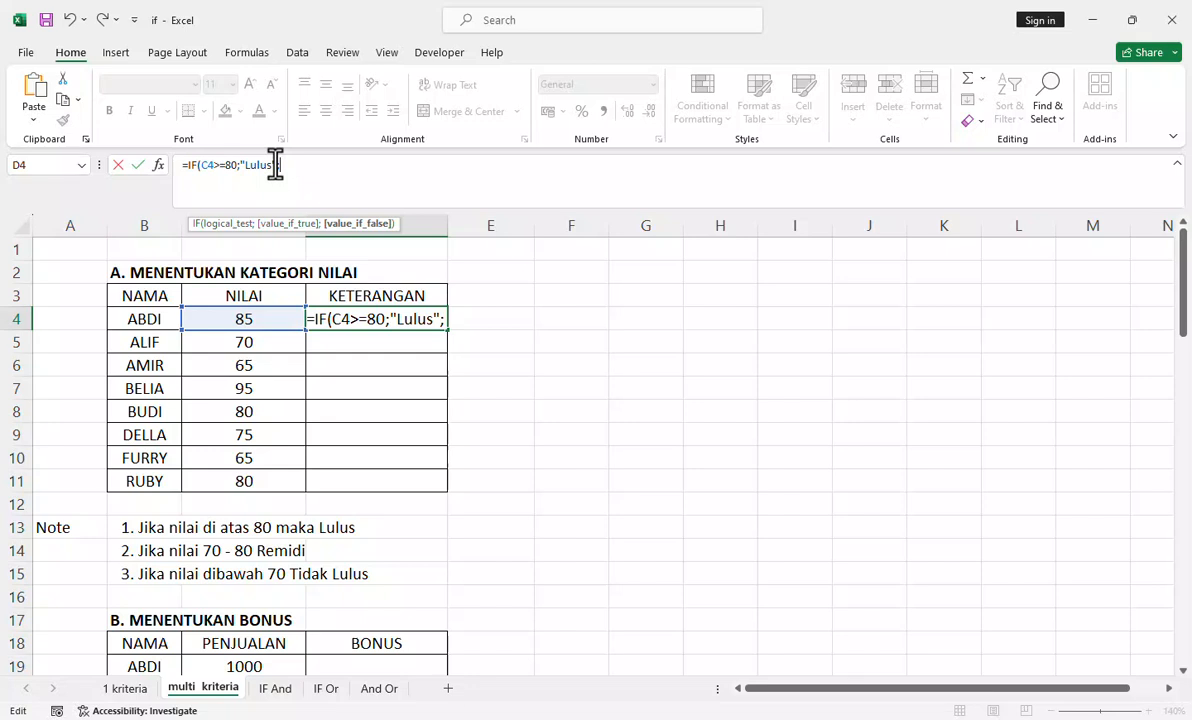
text(if)
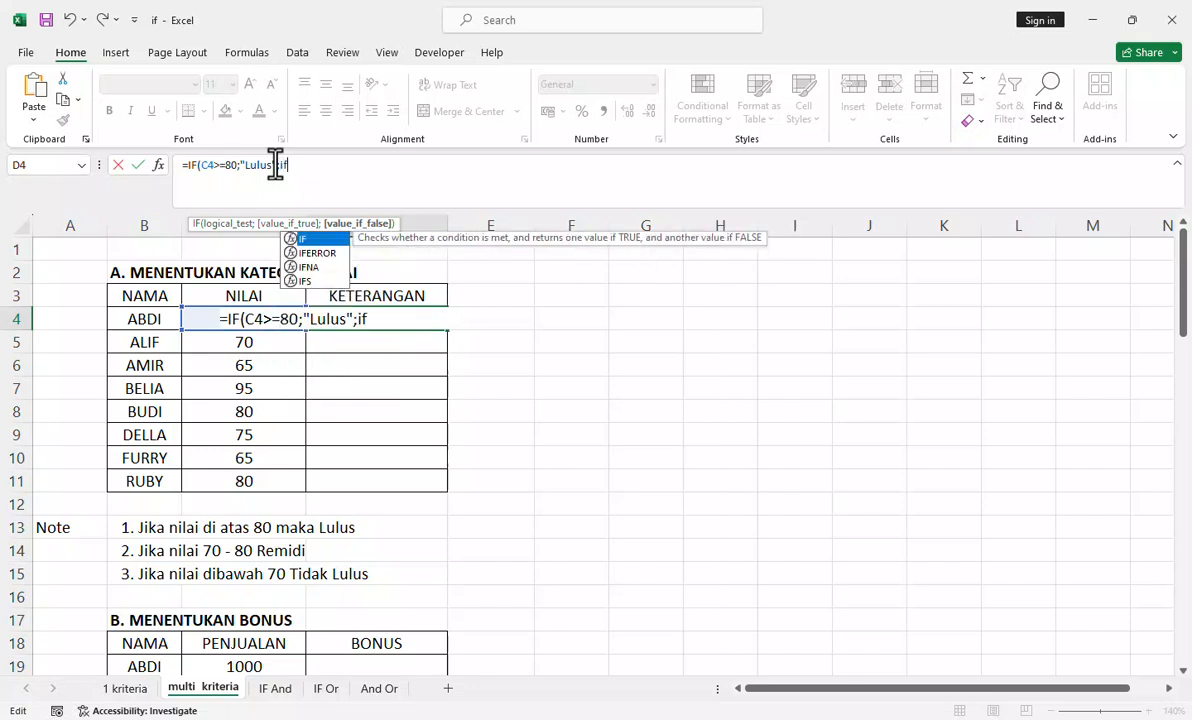
Step: Nest a second IF as the value if false in the D4 formula, with the logical test C4>=70
key(Tab)
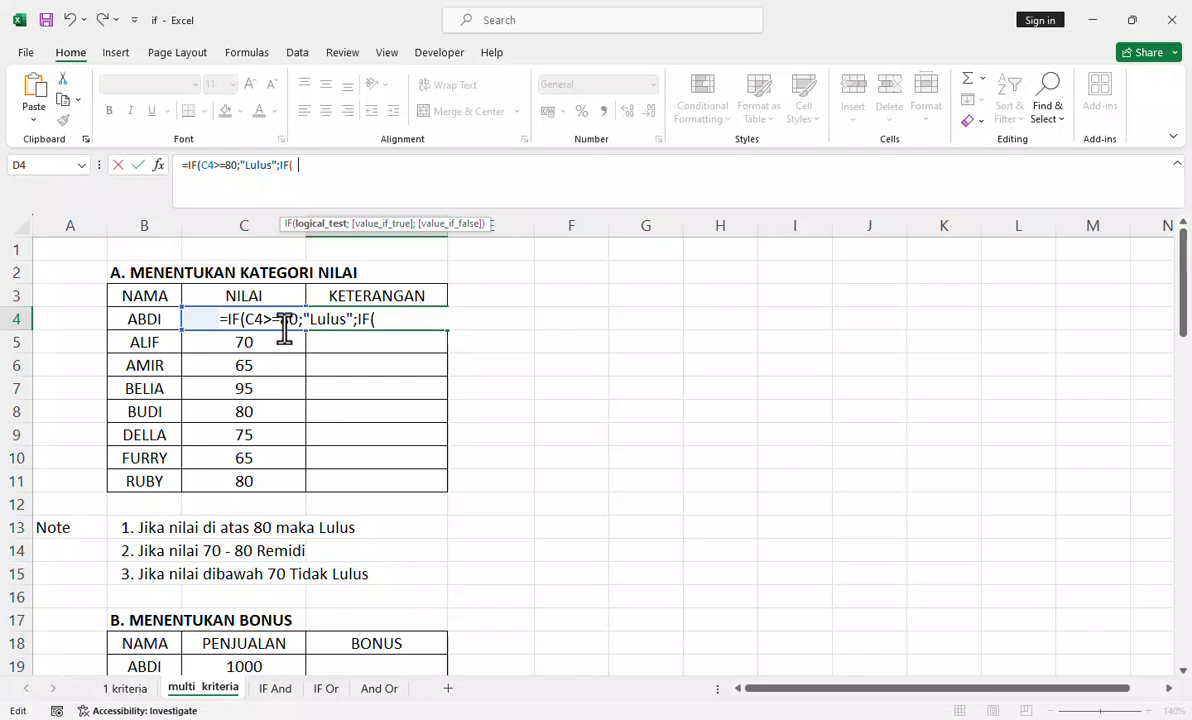
text(c4)
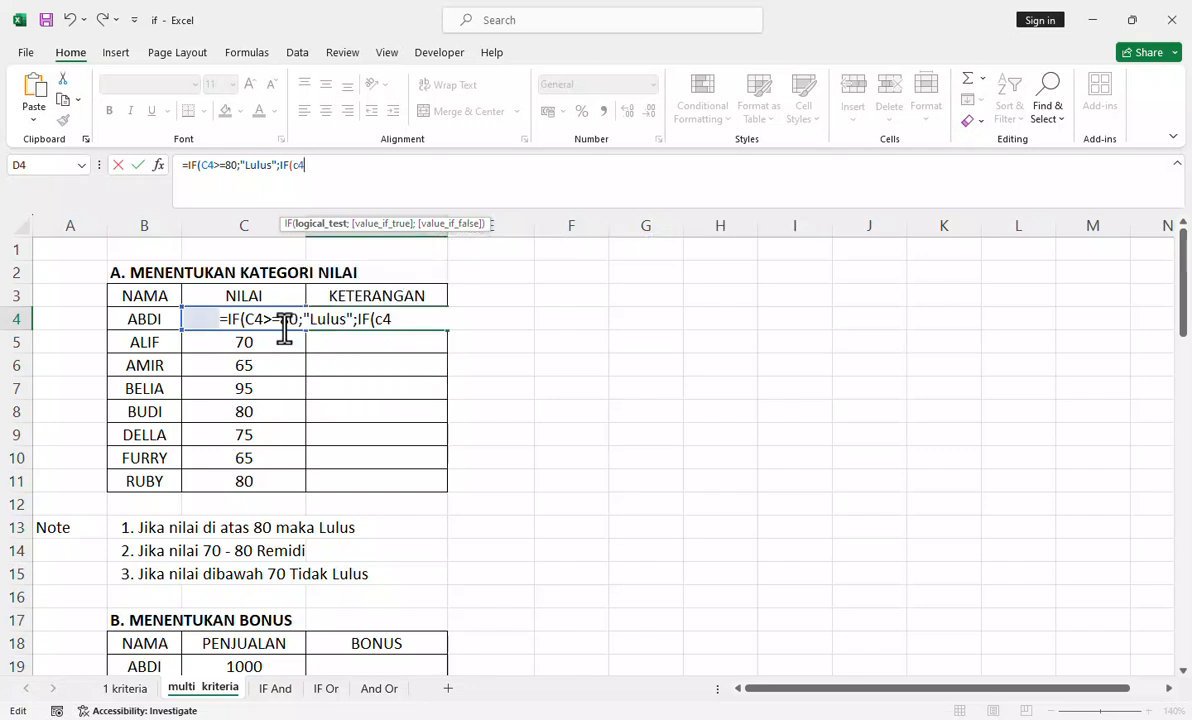
text(>=80)
key(BackSpace)
key(BackSpace)
text(70)
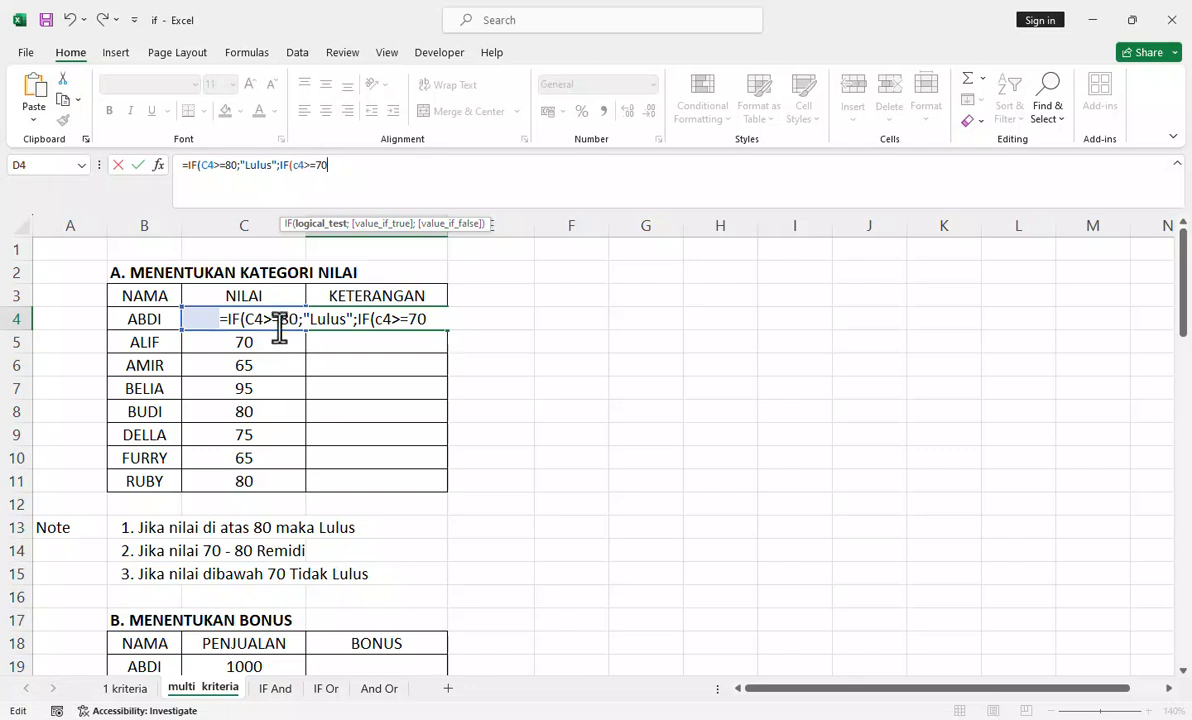
text(;)
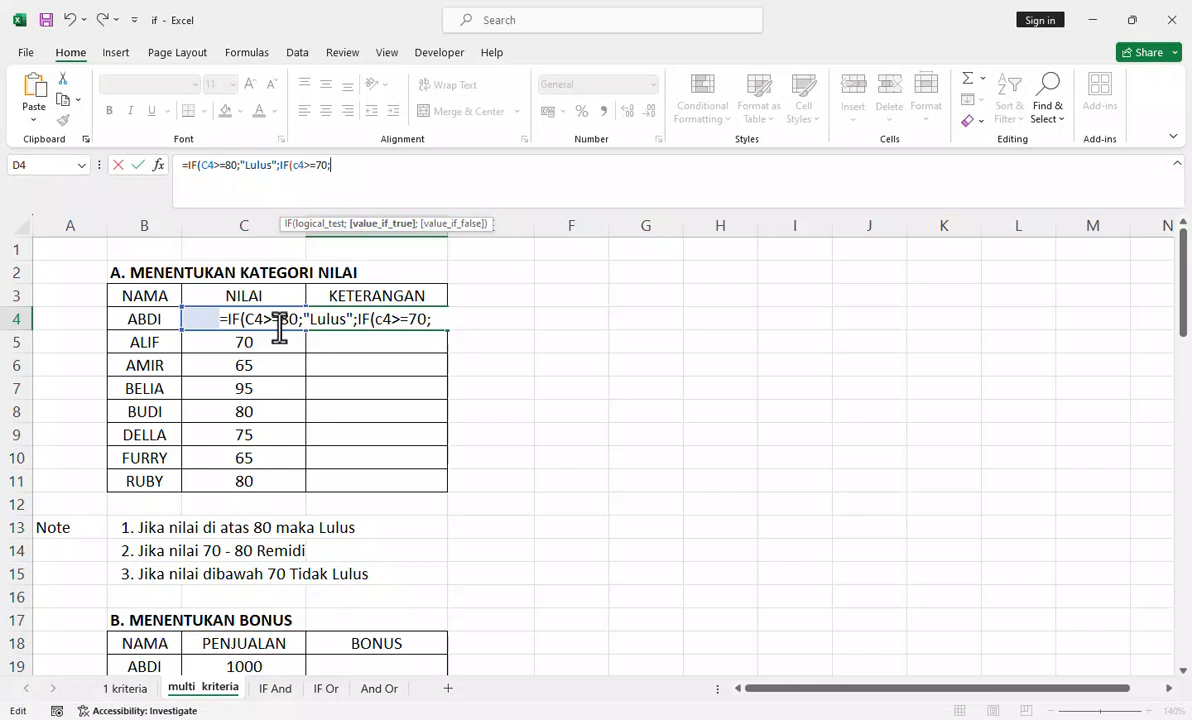
text(""Remidi)
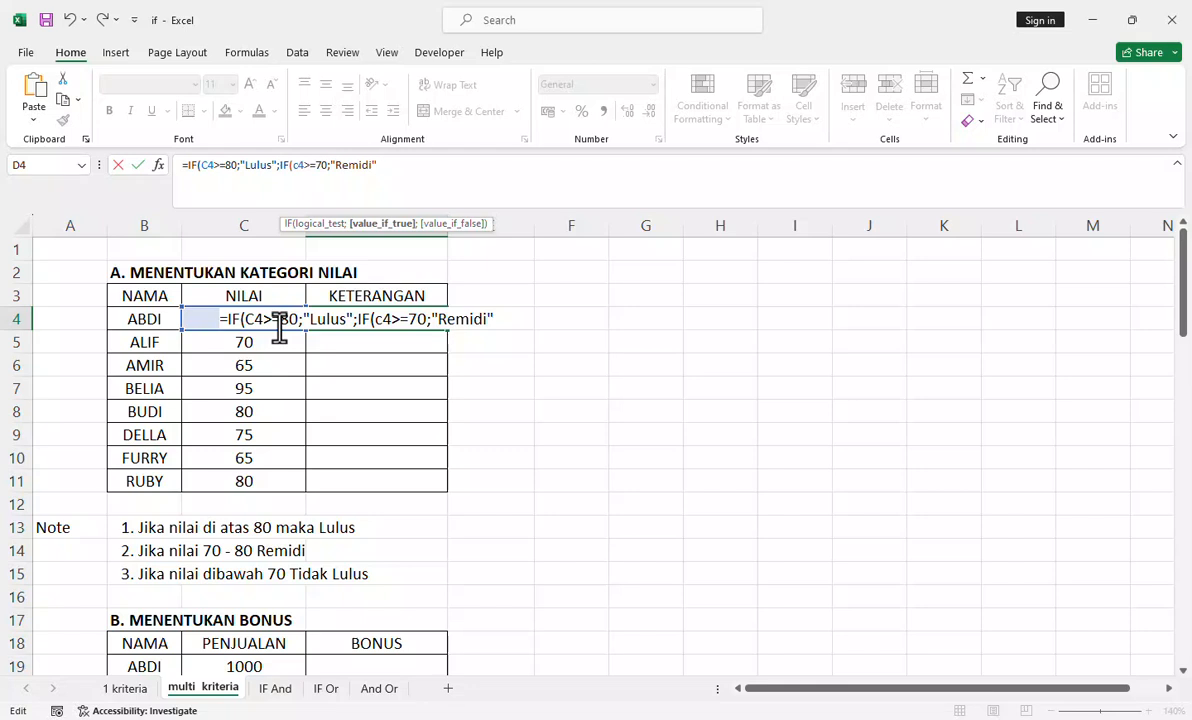
text(;)
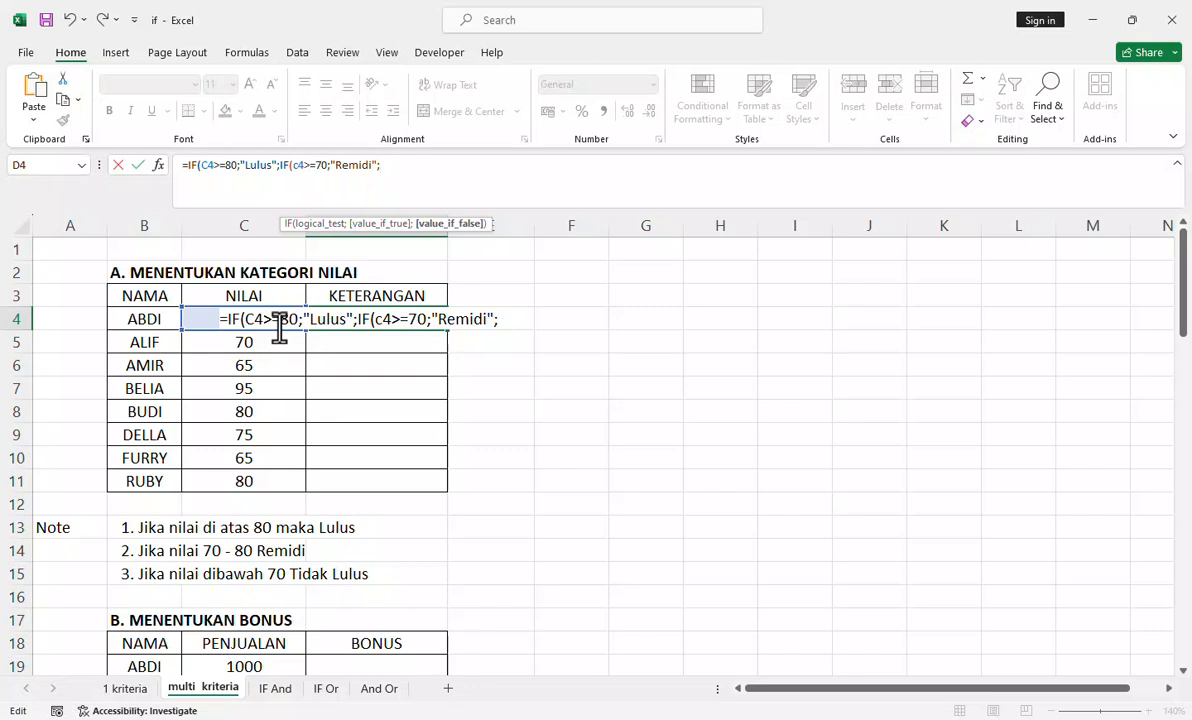
text("")
text(Tidak )
text(Lulus)
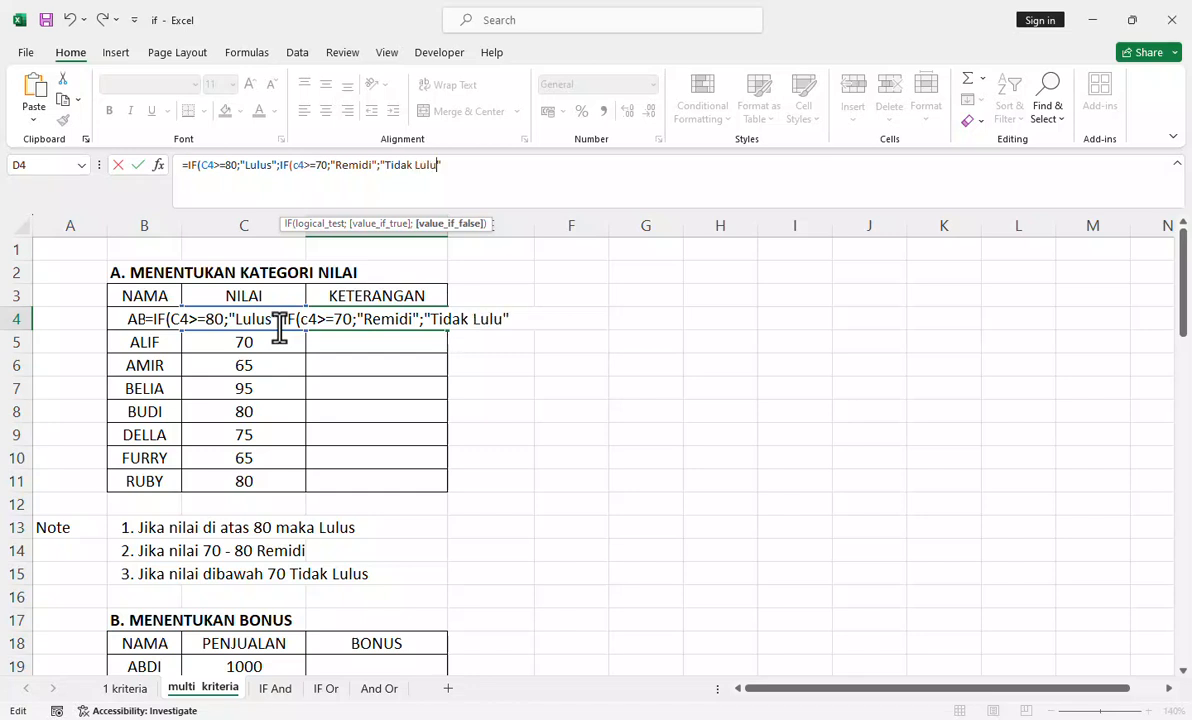
text())
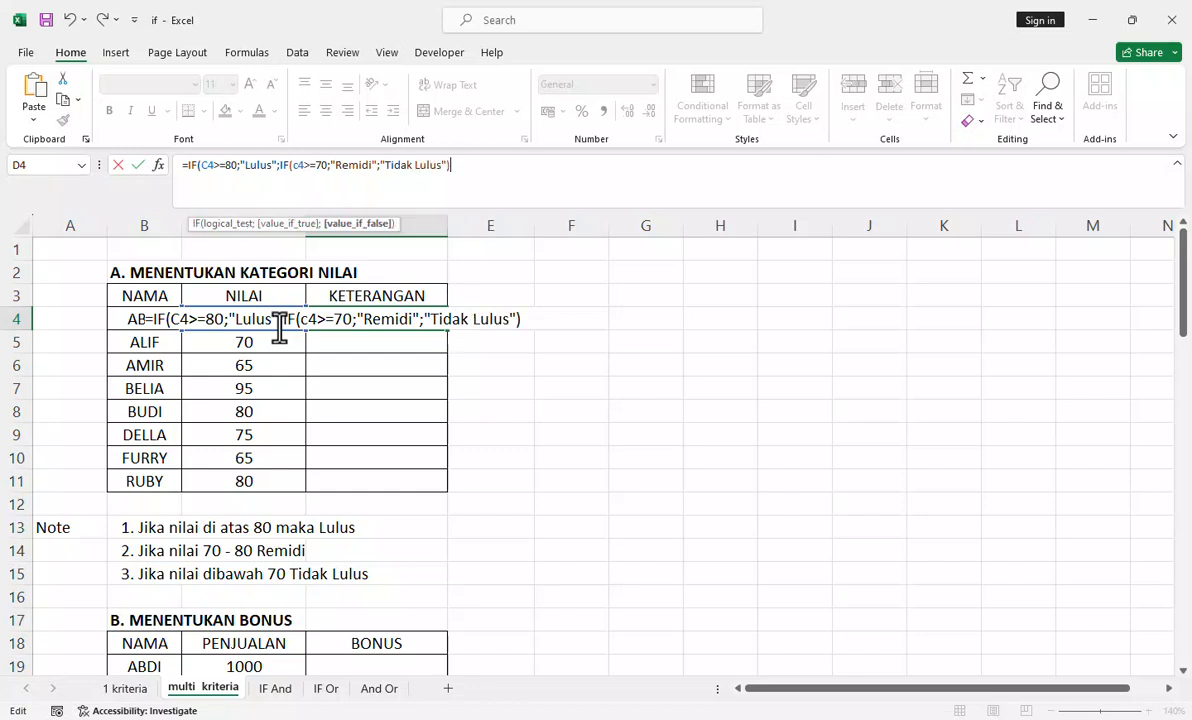
Step: Complete the nested D4 formula with "Tidak Lulus" as the value if false and accept the proposed closing-parenthesis correction
key(Return)
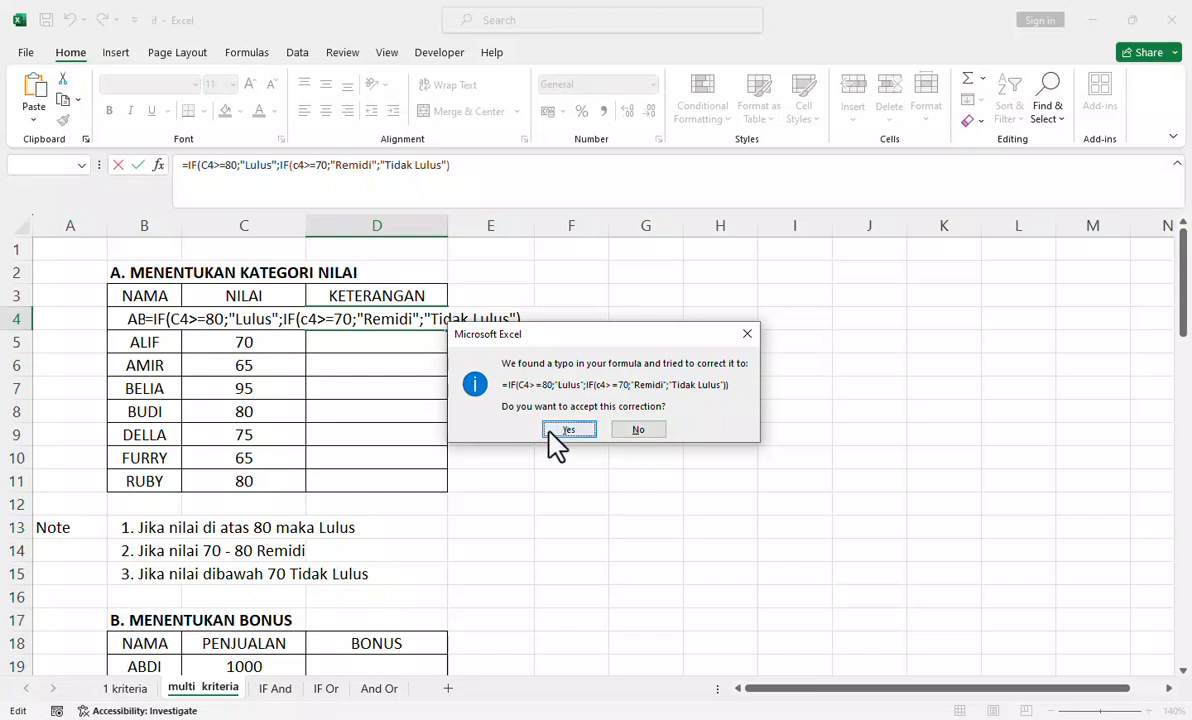
click(550, 435)
Step: Fill the nested D4 formula down the KETERANGAN column to row 11
click(399, 321)
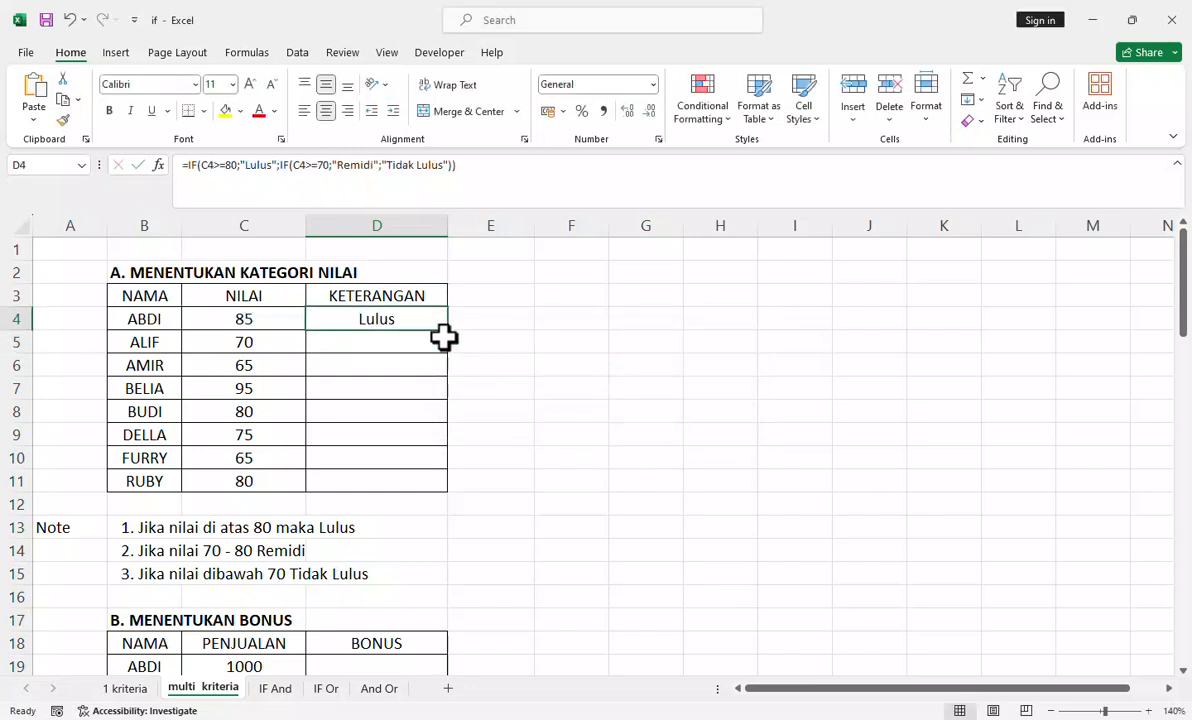
double_click(449, 333)
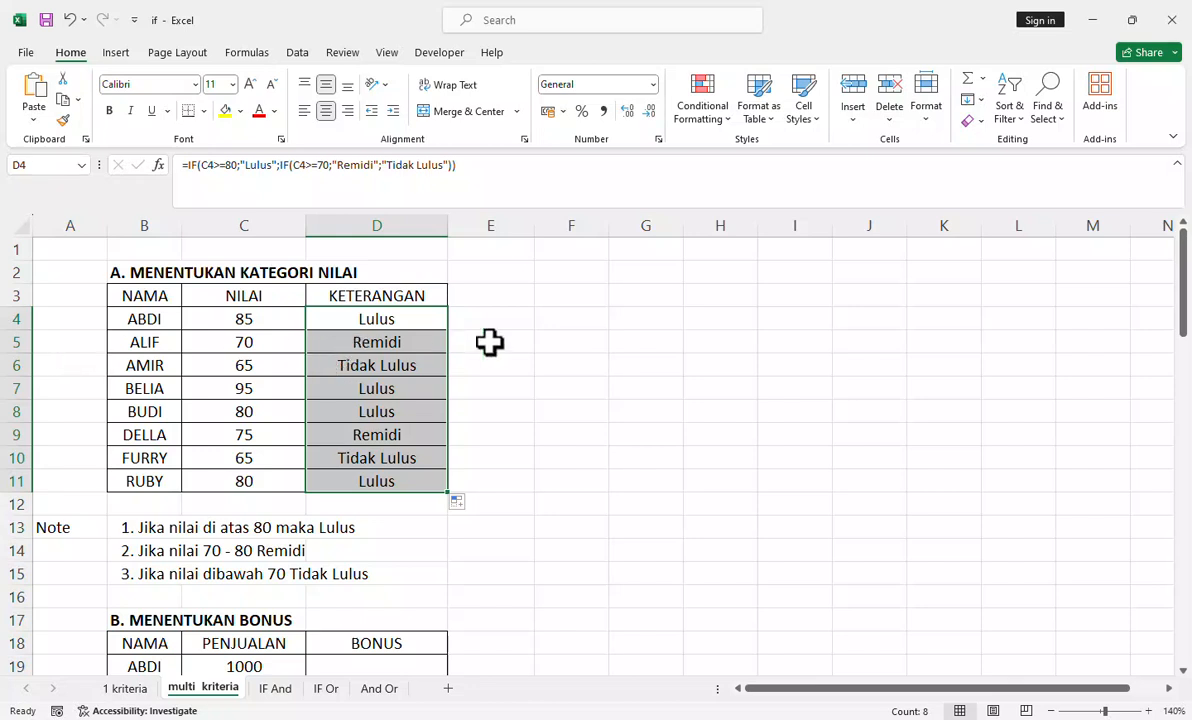
click(489, 342)
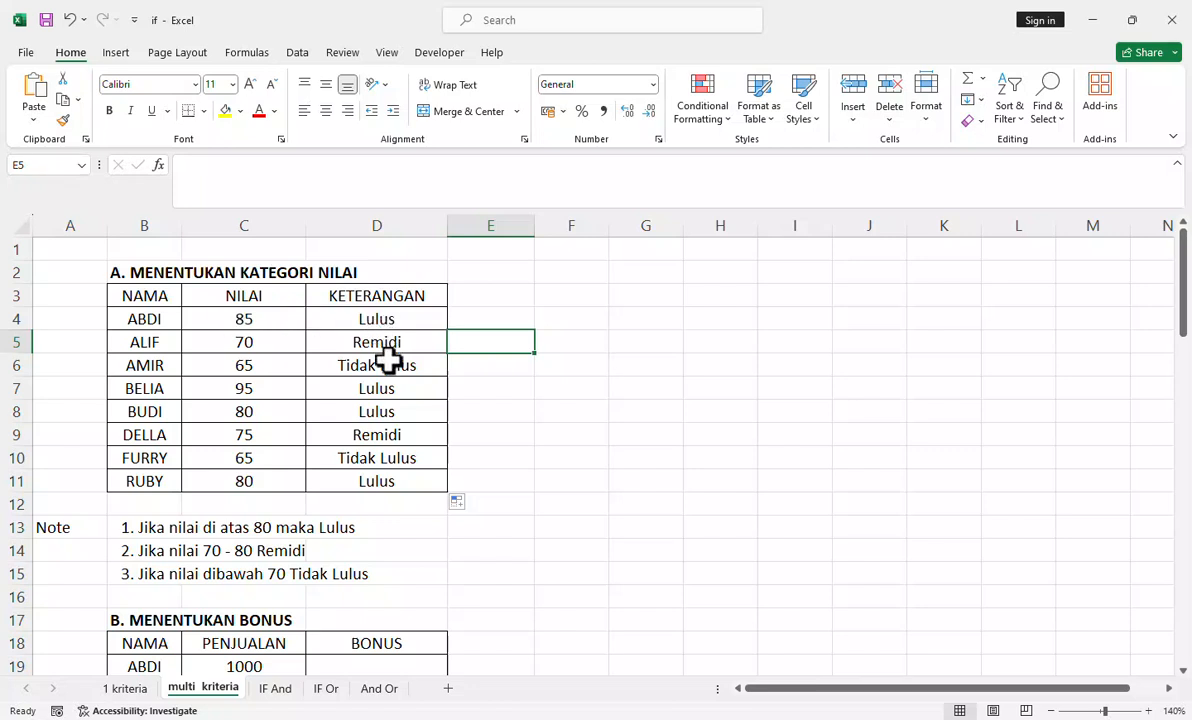
Step: Examine the nested IF formula in D11 against the grading criteria in the notes below the table
click(351, 477)
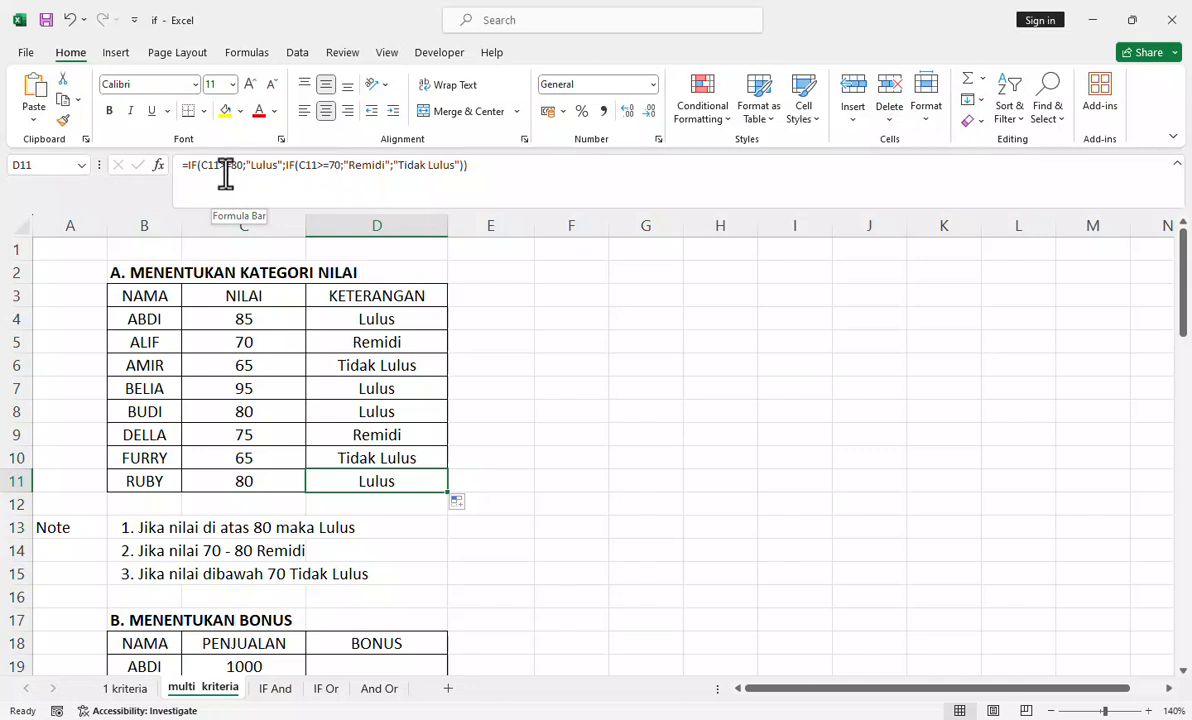
click(326, 168)
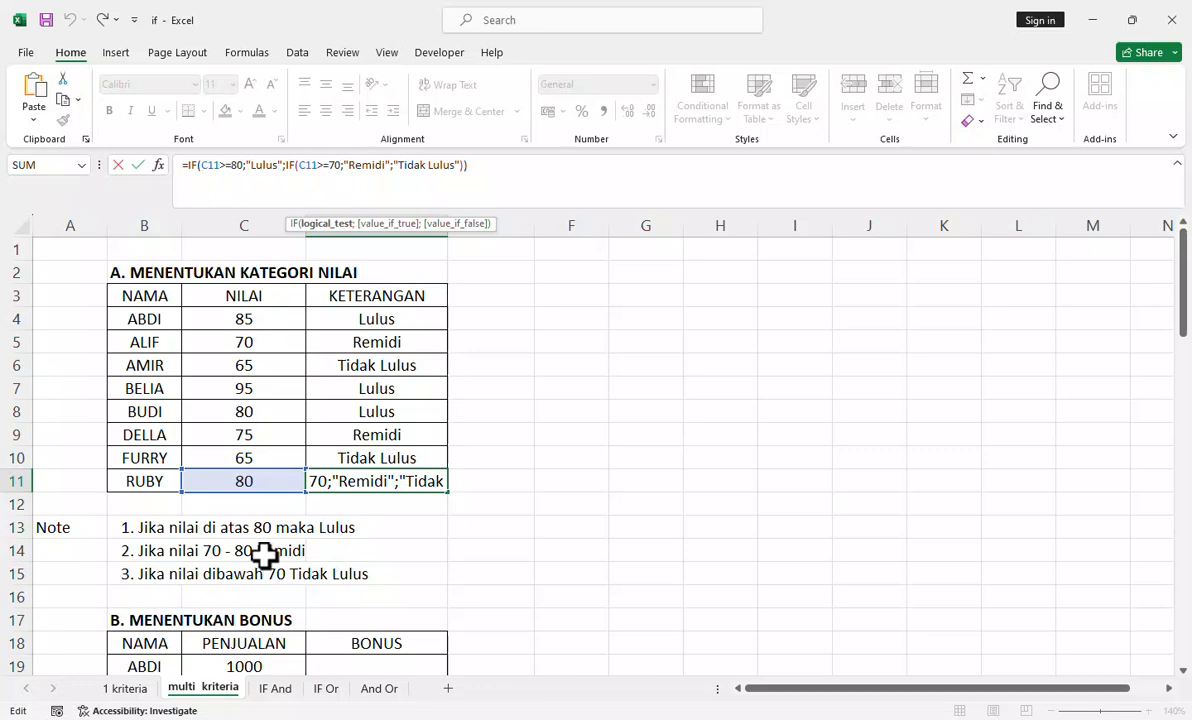
scroll(244, 552, down, 1)
scroll(244, 552, up, 1)
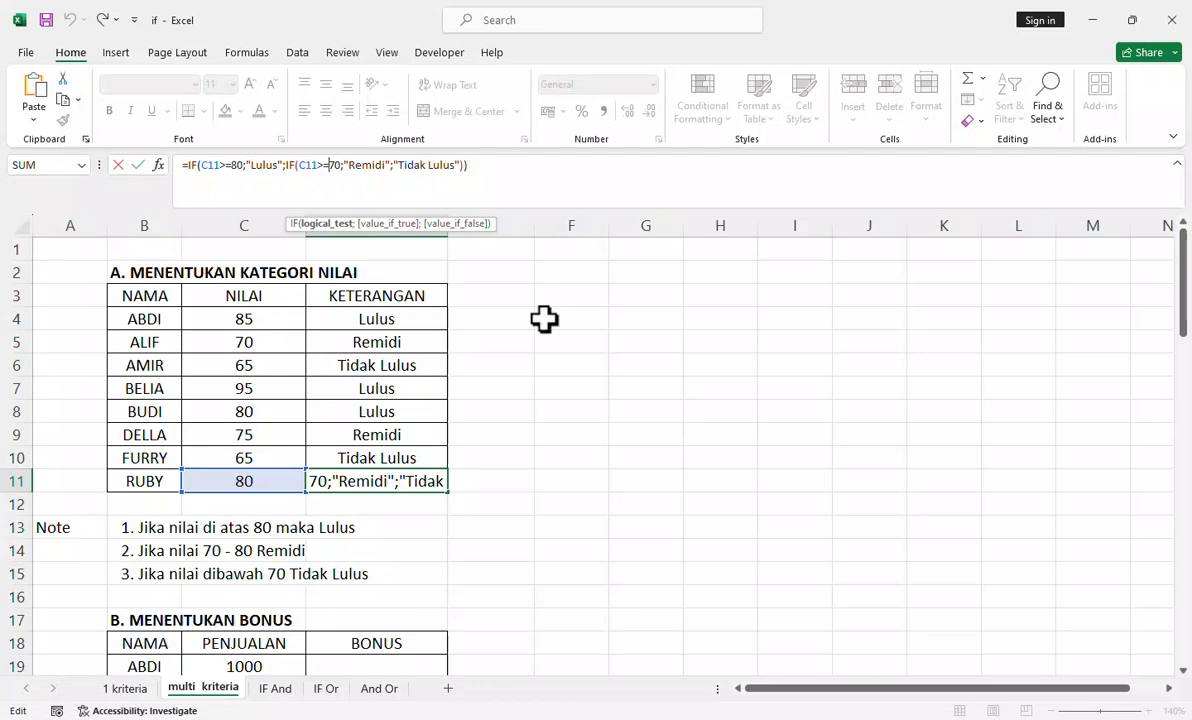
Step: Examine the MENENTUKAN BONUS table and its bonus criteria notes on the "multi kriteria" sheet, with a glance at the "1 kriteria" sheet
key(ctrl+Return)
scroll(432, 326, down, 4)
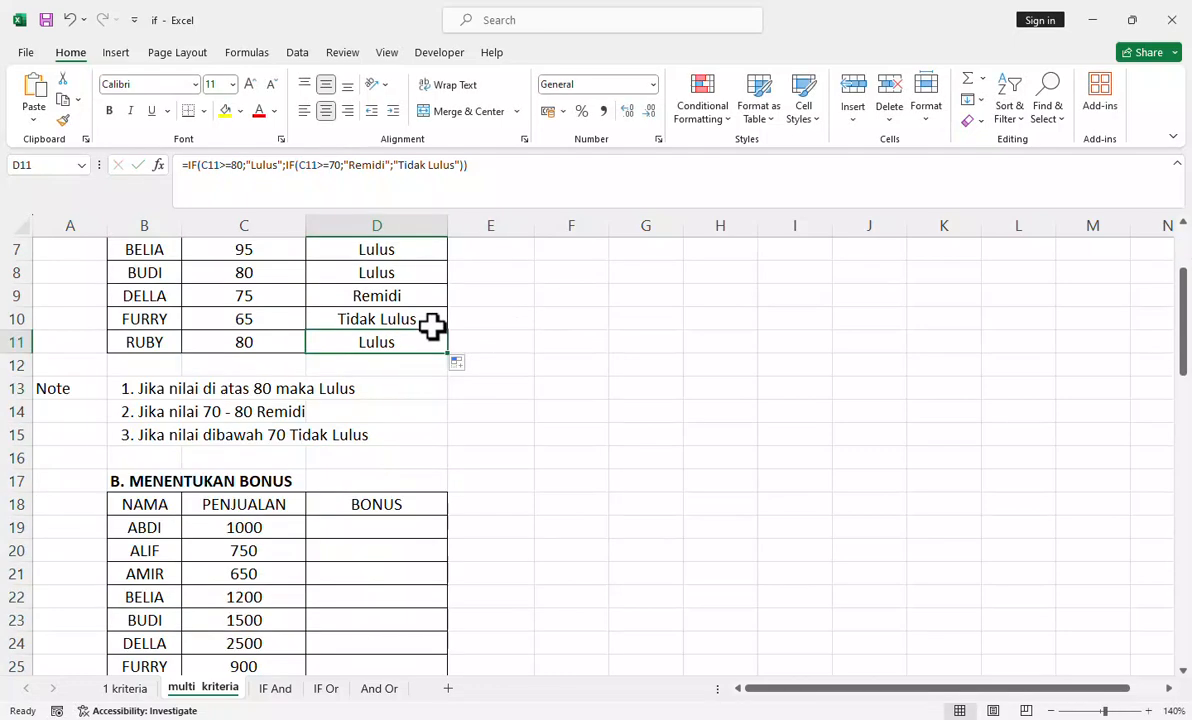
scroll(432, 326, down, 3)
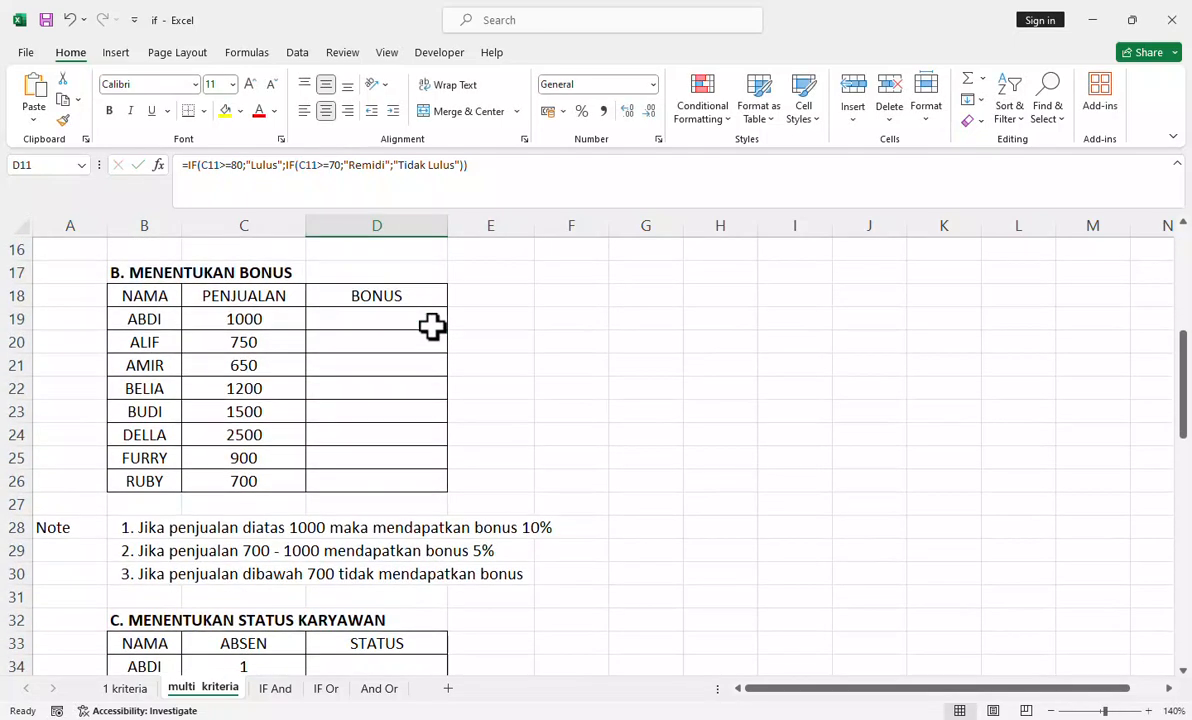
scroll(432, 326, up, 2)
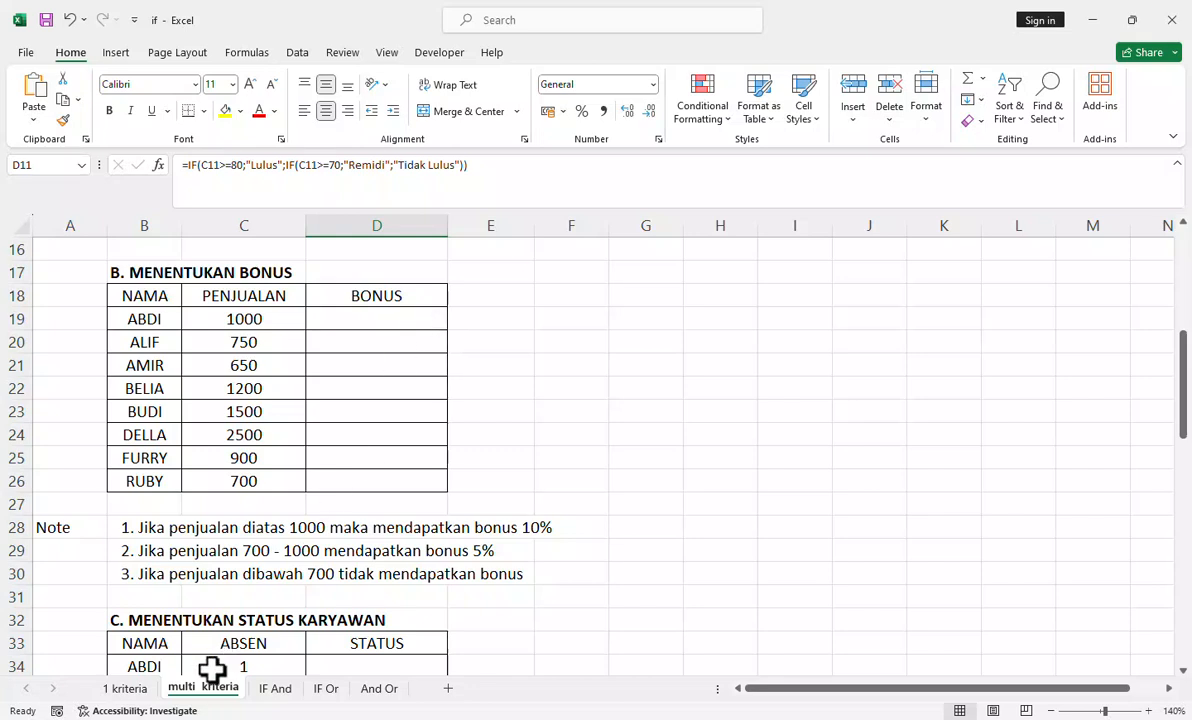
click(140, 688)
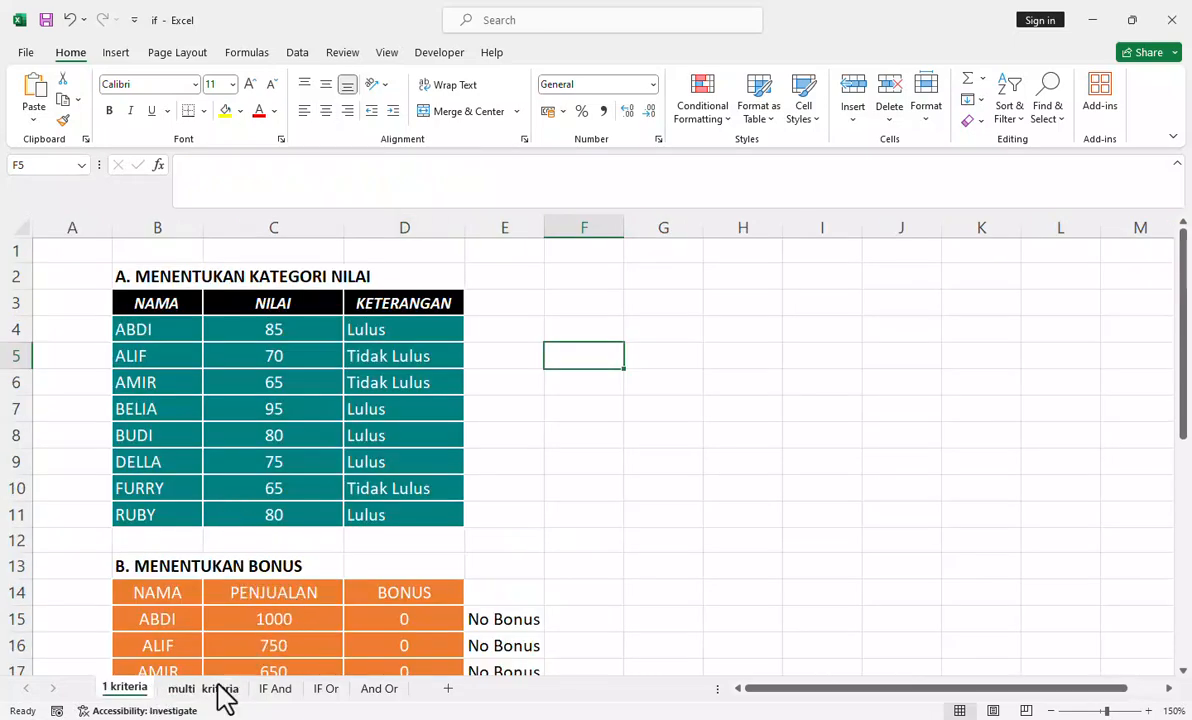
click(195, 688)
scroll(391, 411, down, 1)
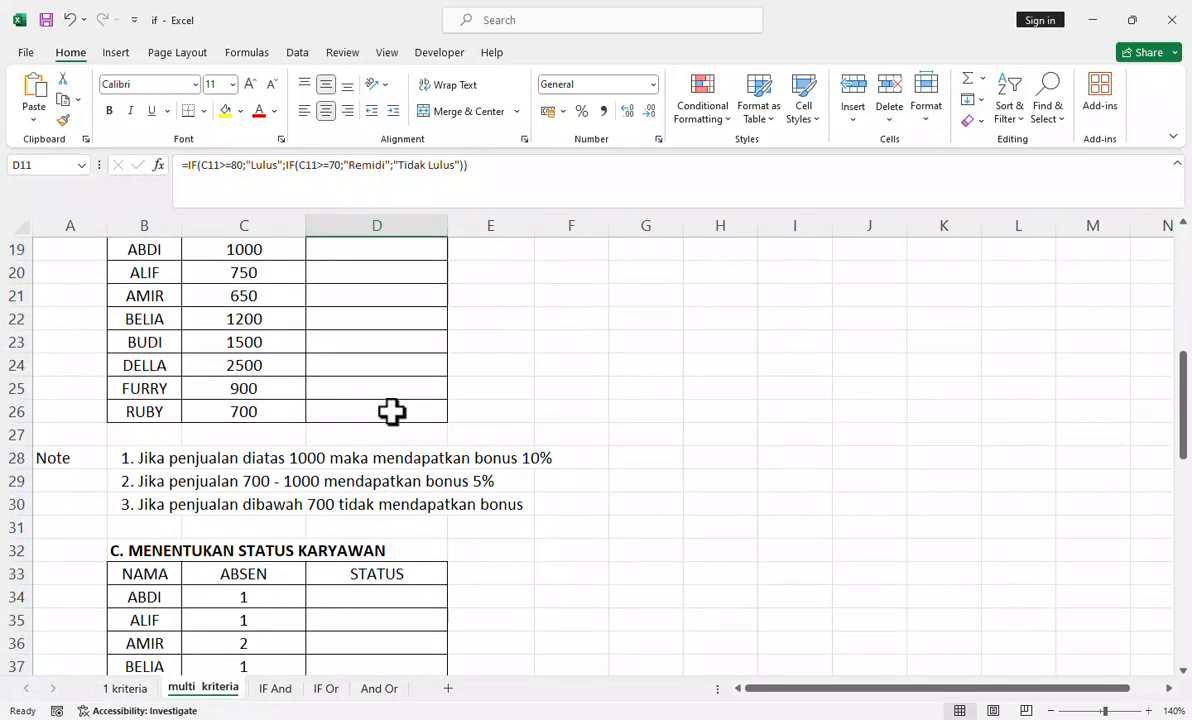
scroll(391, 411, up, 1)
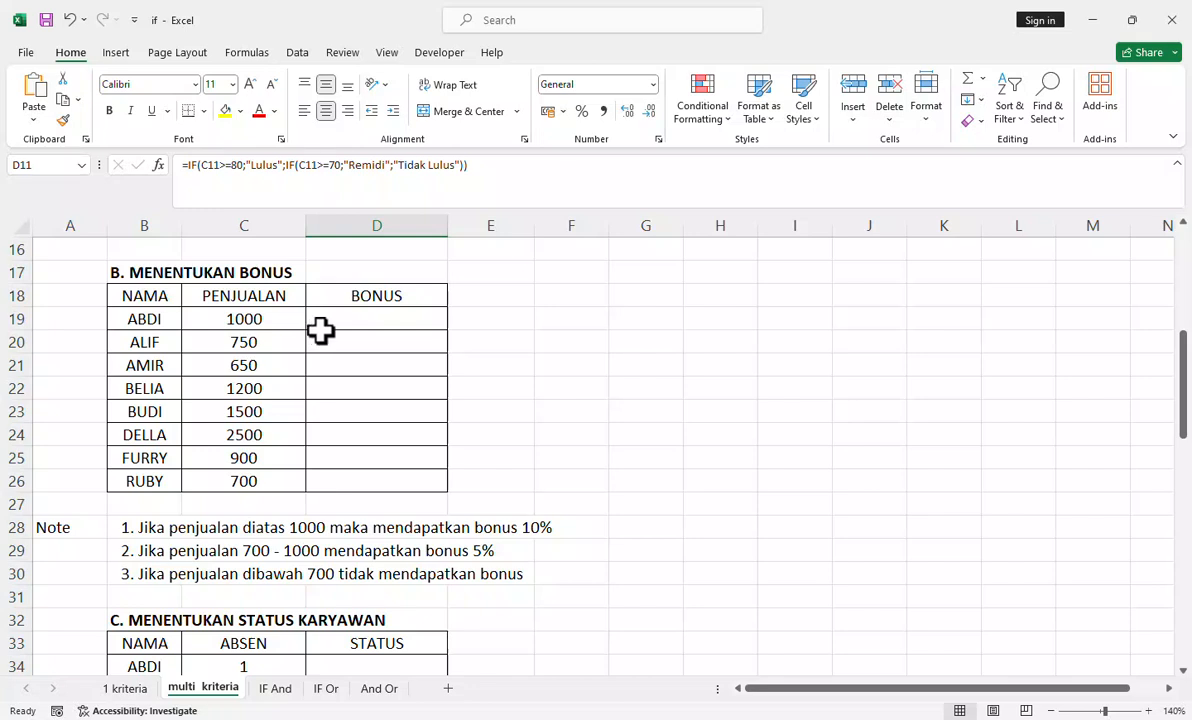
Step: Start an IF formula in D19 of the BONUS column with the logical test C19>=1000
click(330, 318)
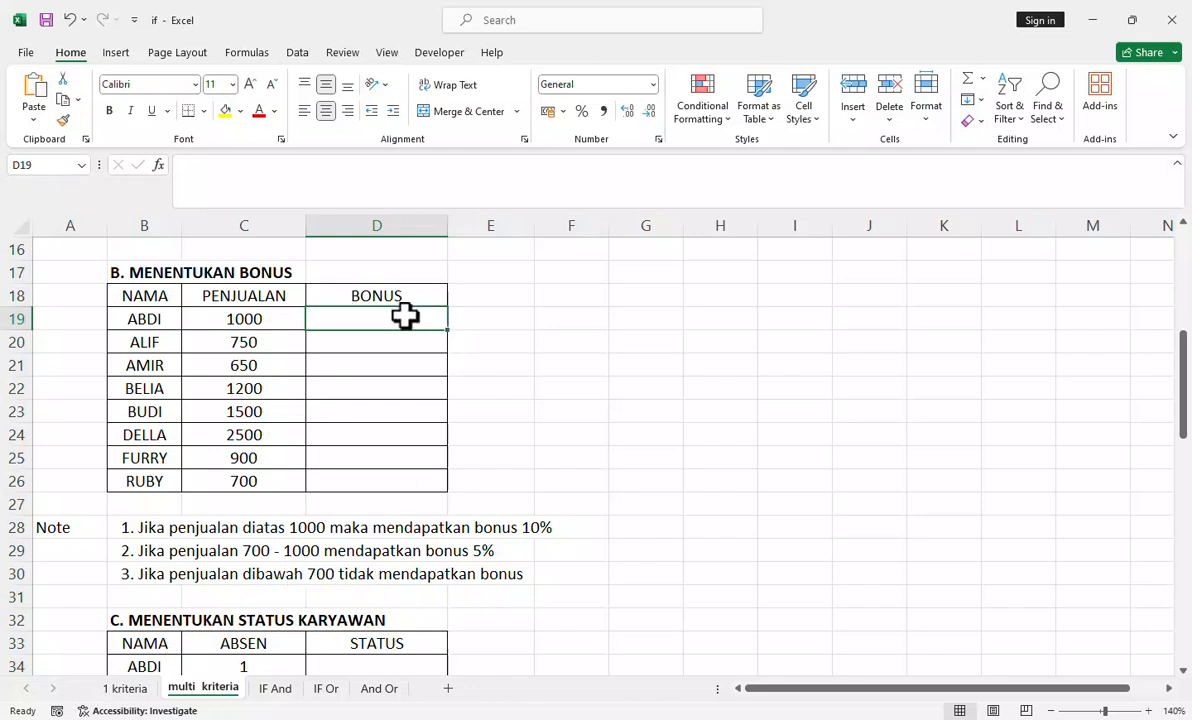
text(=)
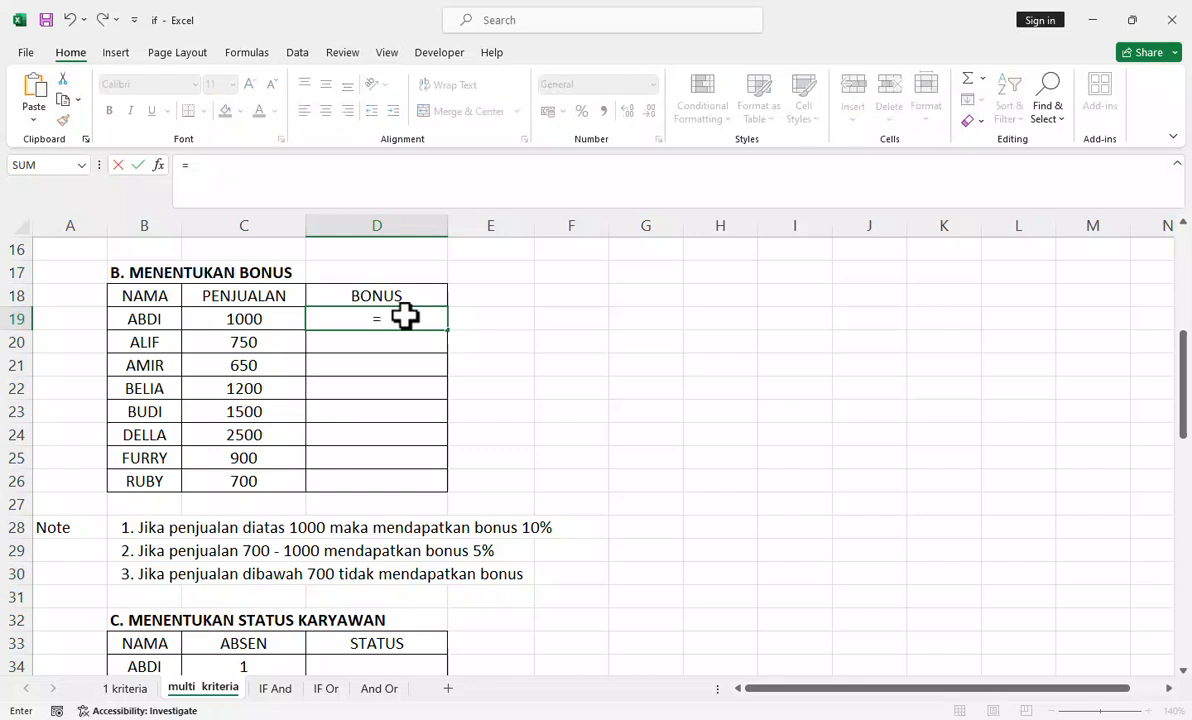
text(if)
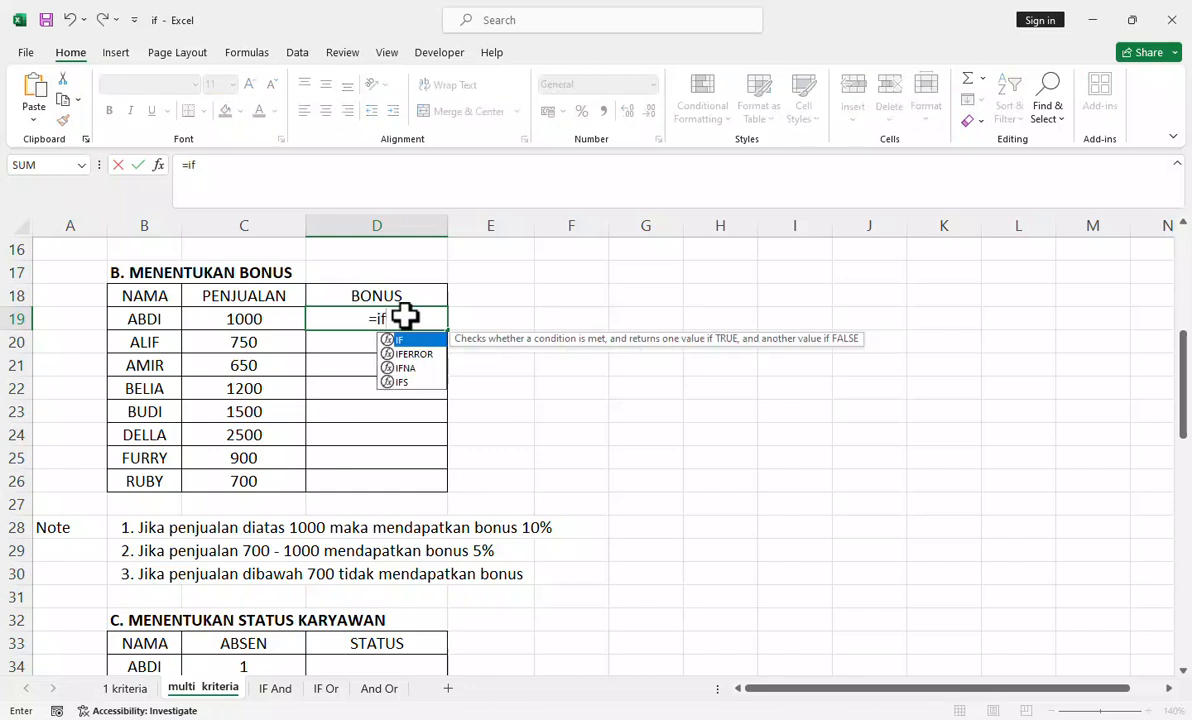
key(Tab)
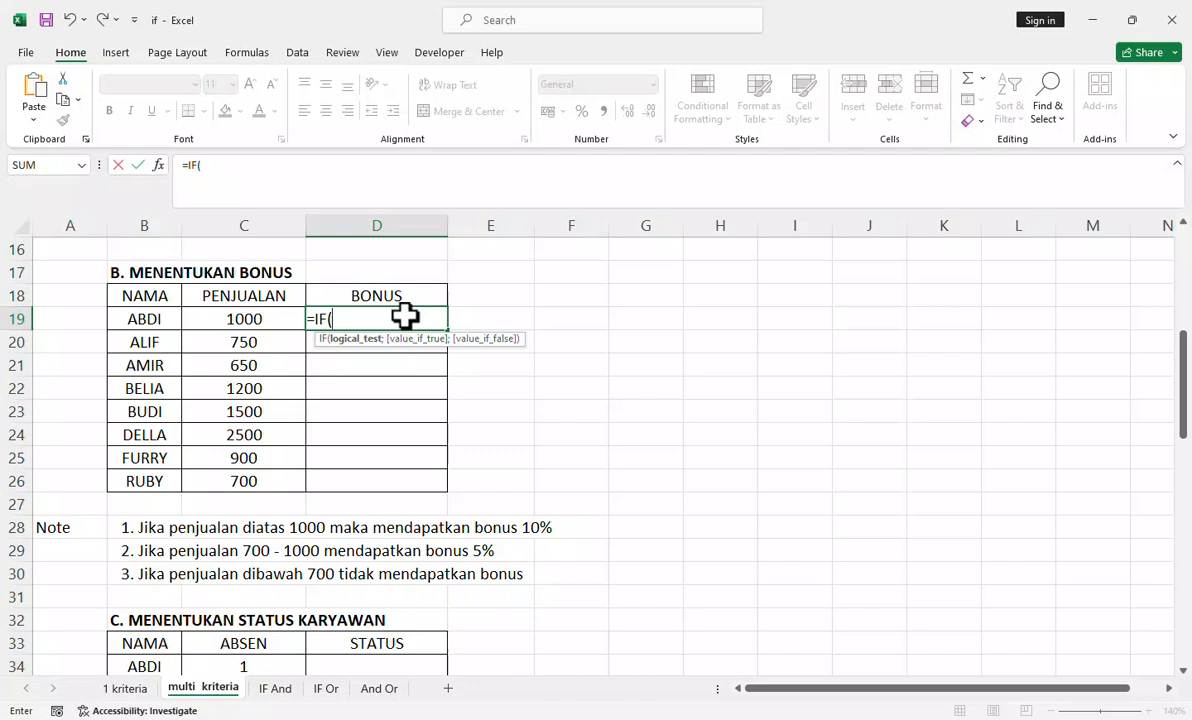
click(277, 318)
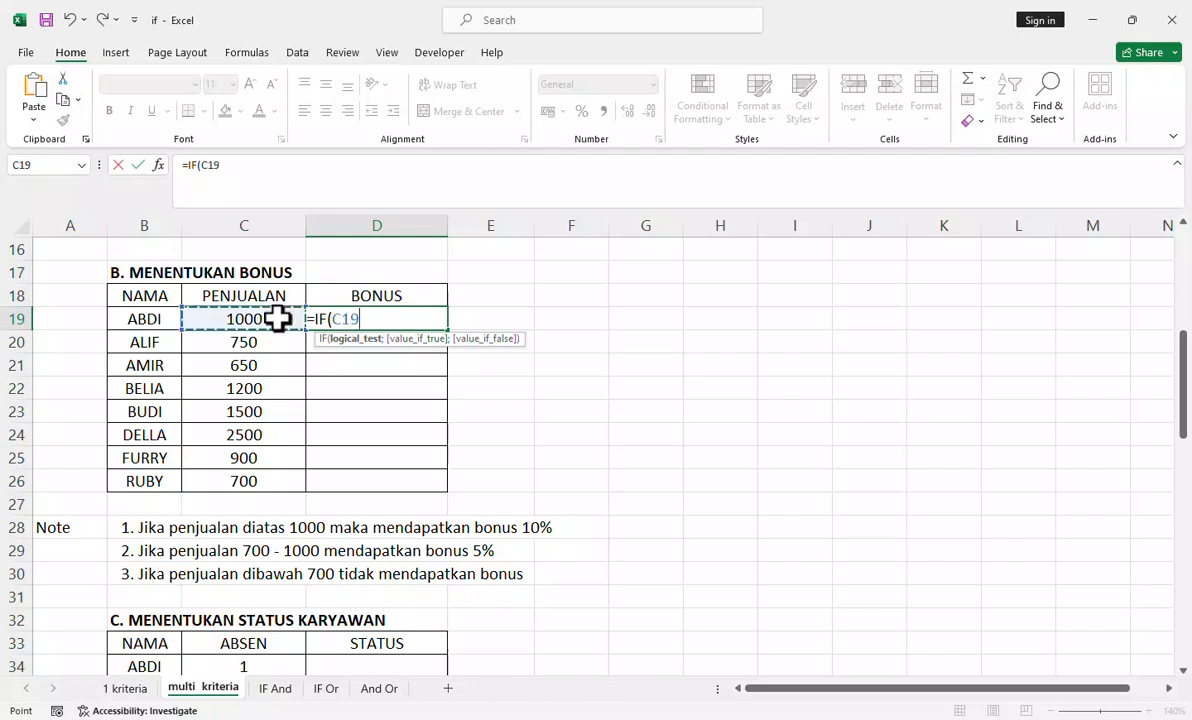
click(285, 165)
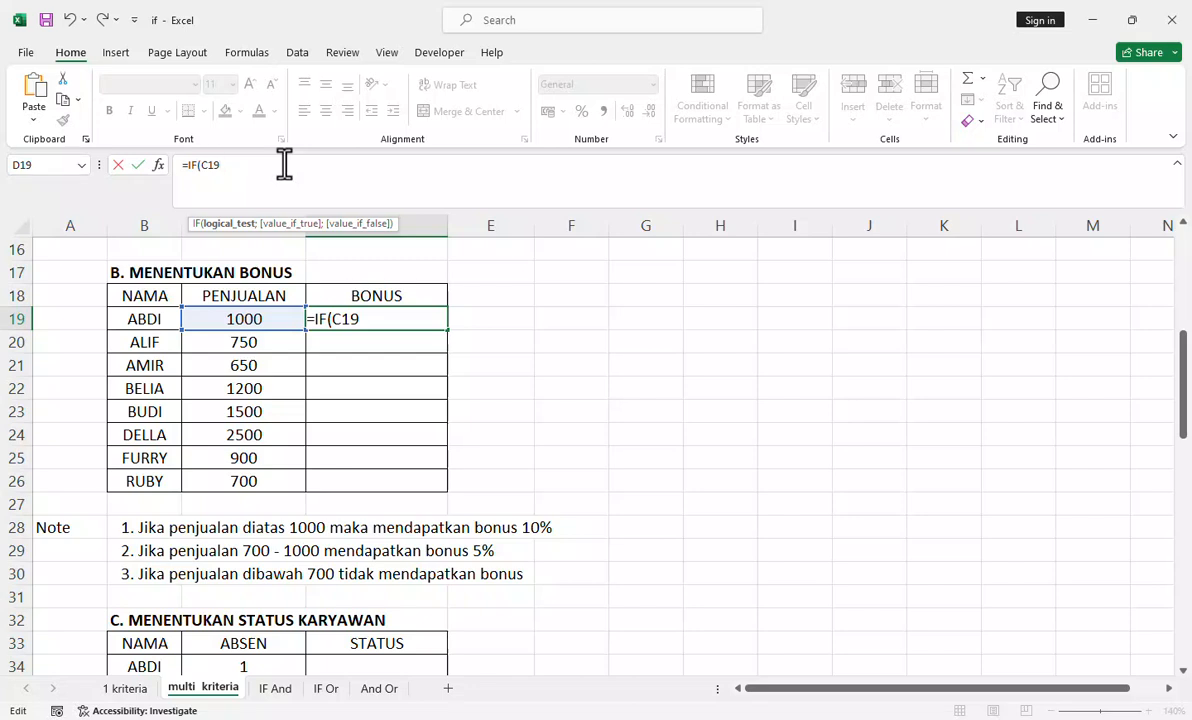
text(>=1000)
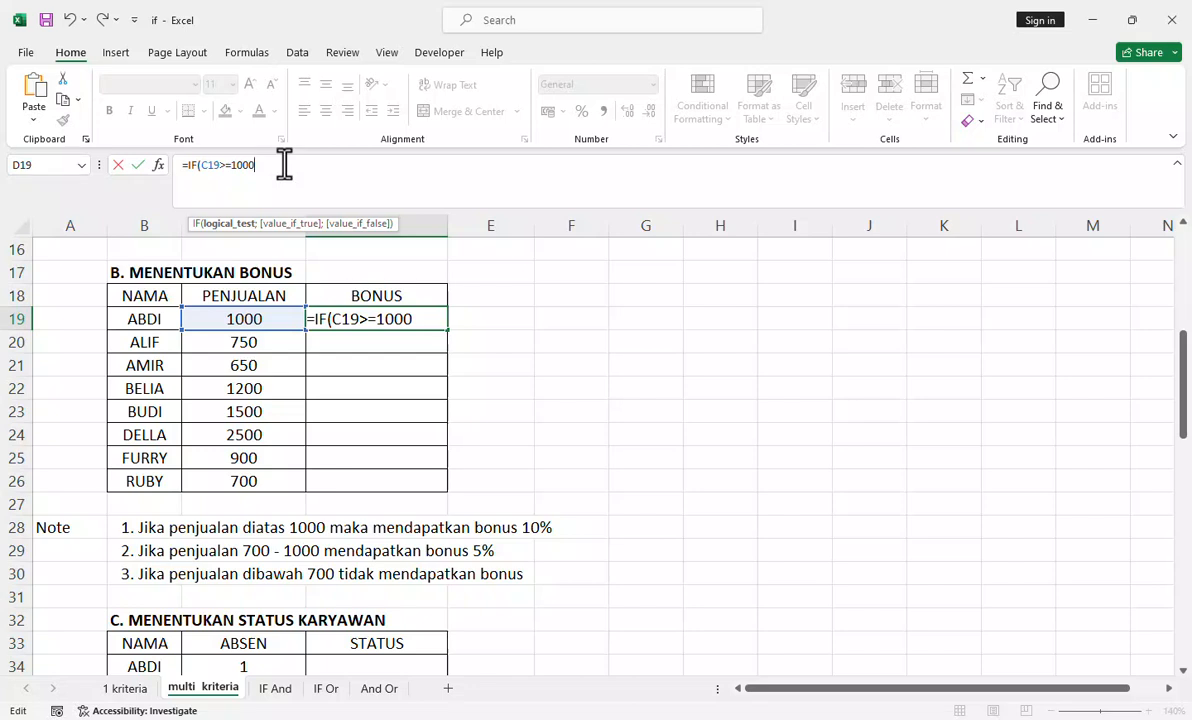
Step: Give the D19 formula 10 as its value if true and begin a nested IF as its value if false
text(;)
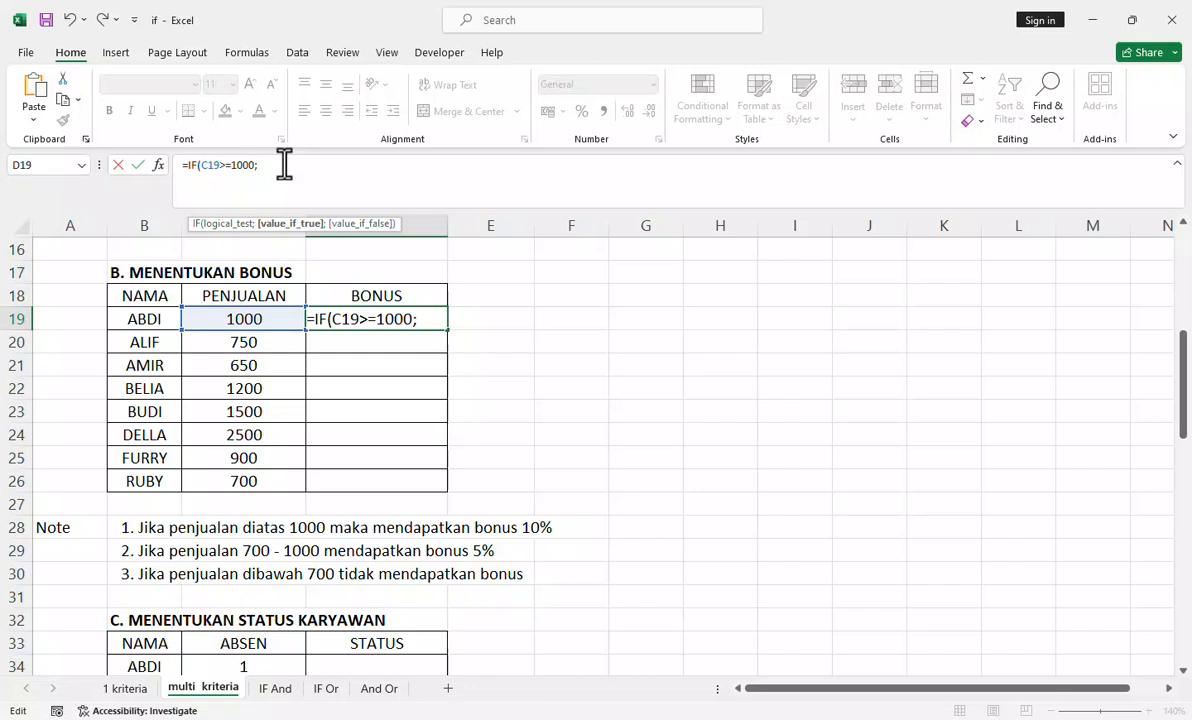
text(10;)
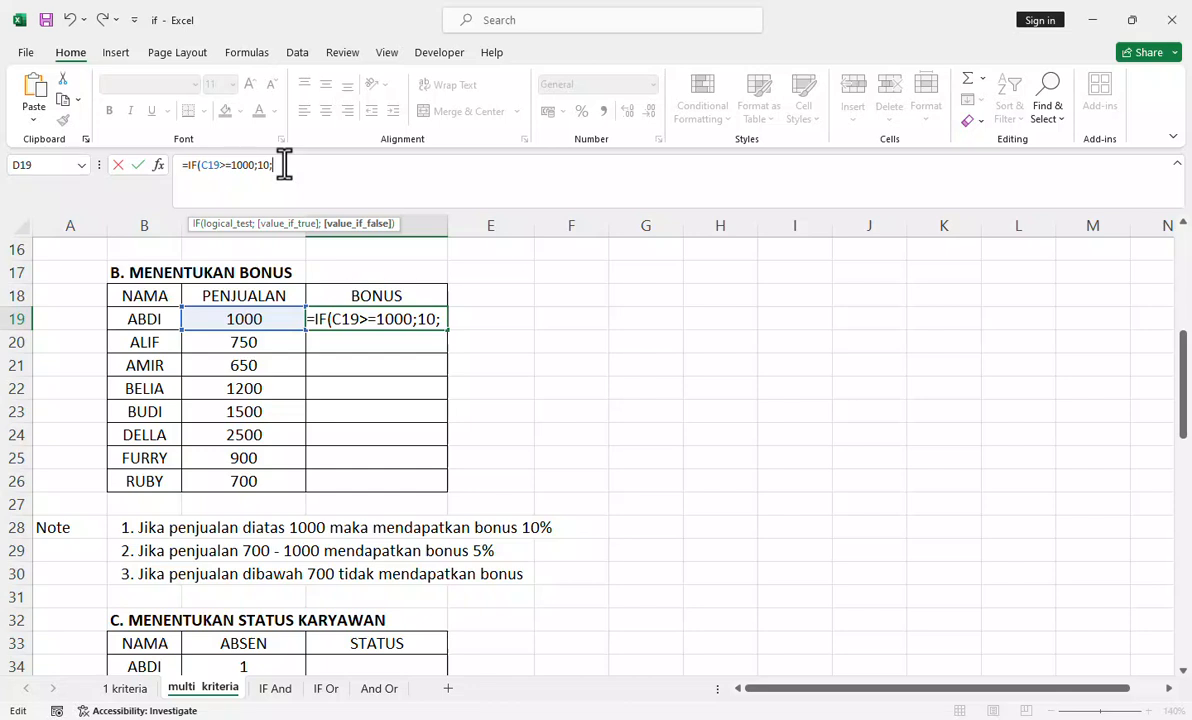
text(if)
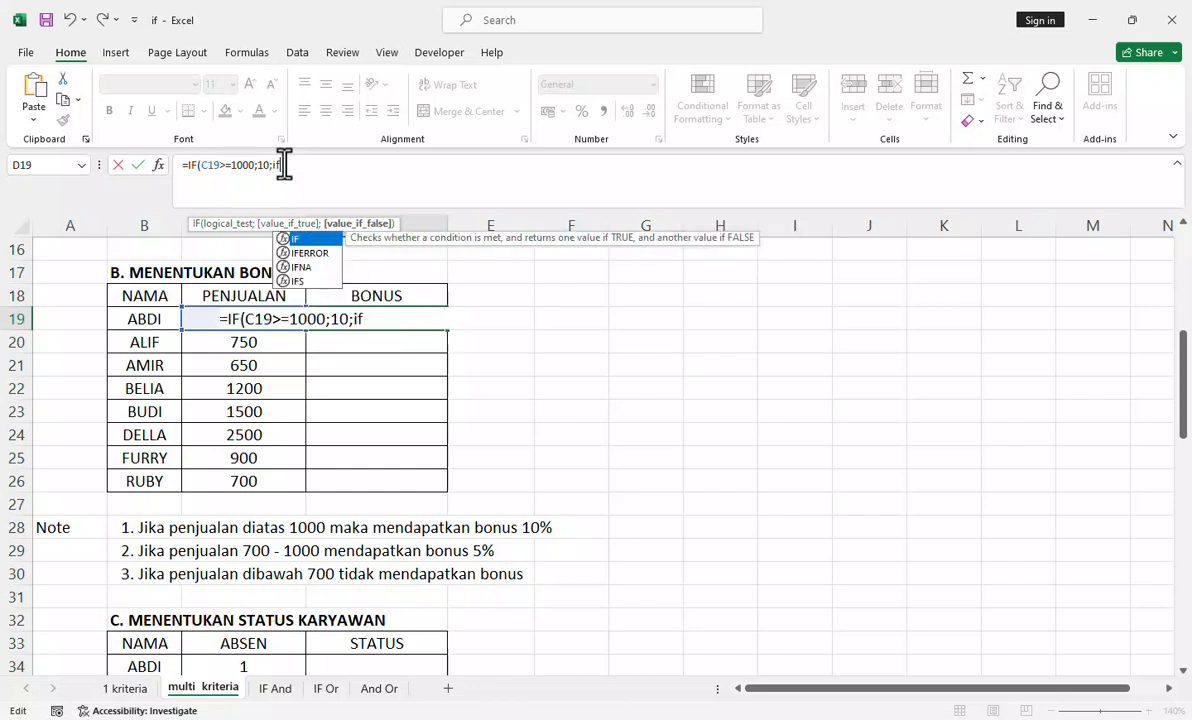
key(Tab)
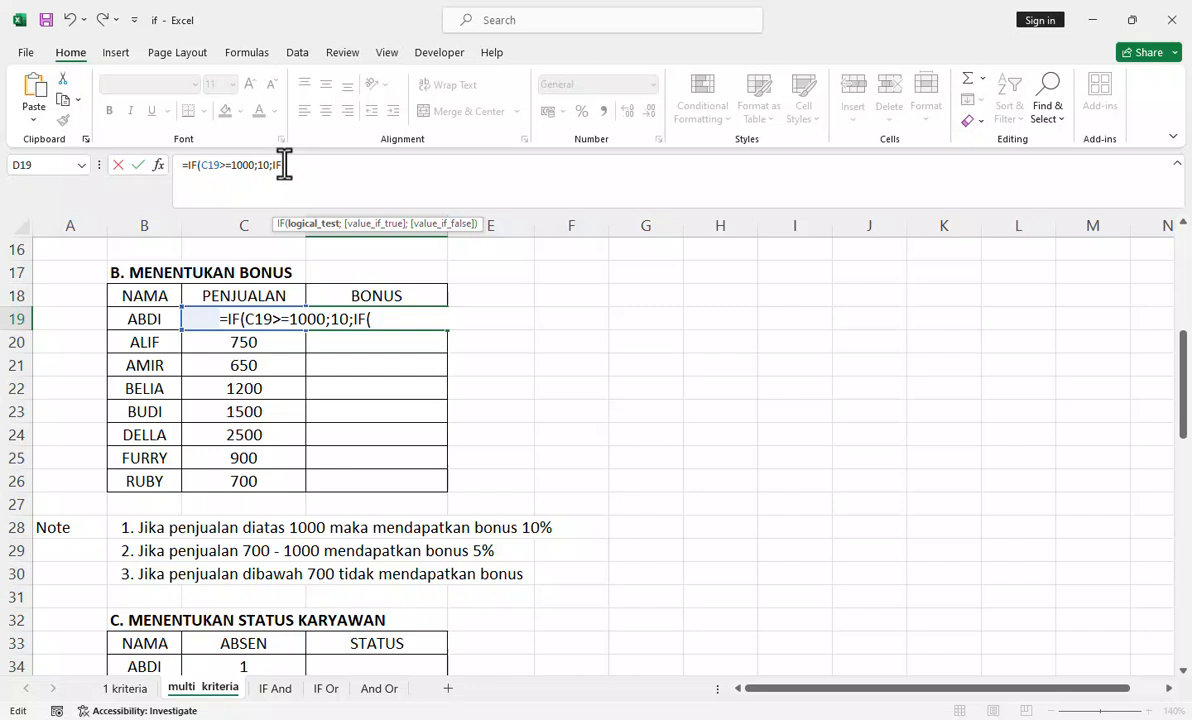
Step: Enter C19>=700 as the nested IF's logical test in D19
click(194, 318)
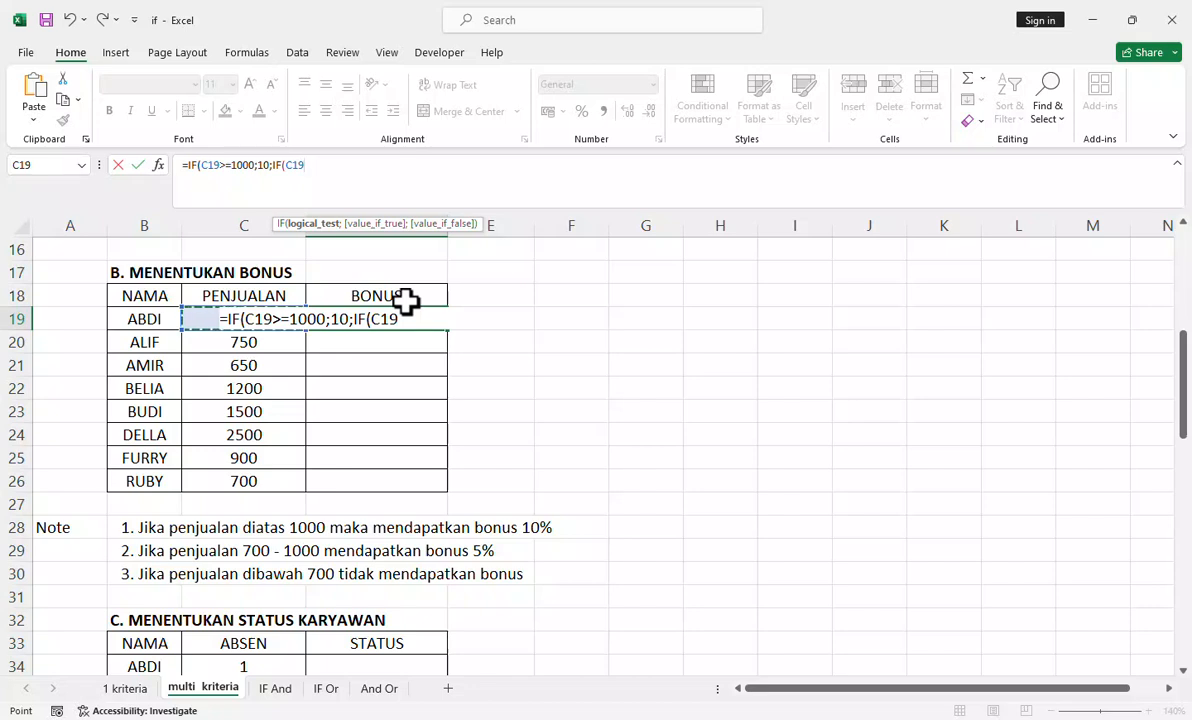
text(>)
text(+)
text(70)
text(0)
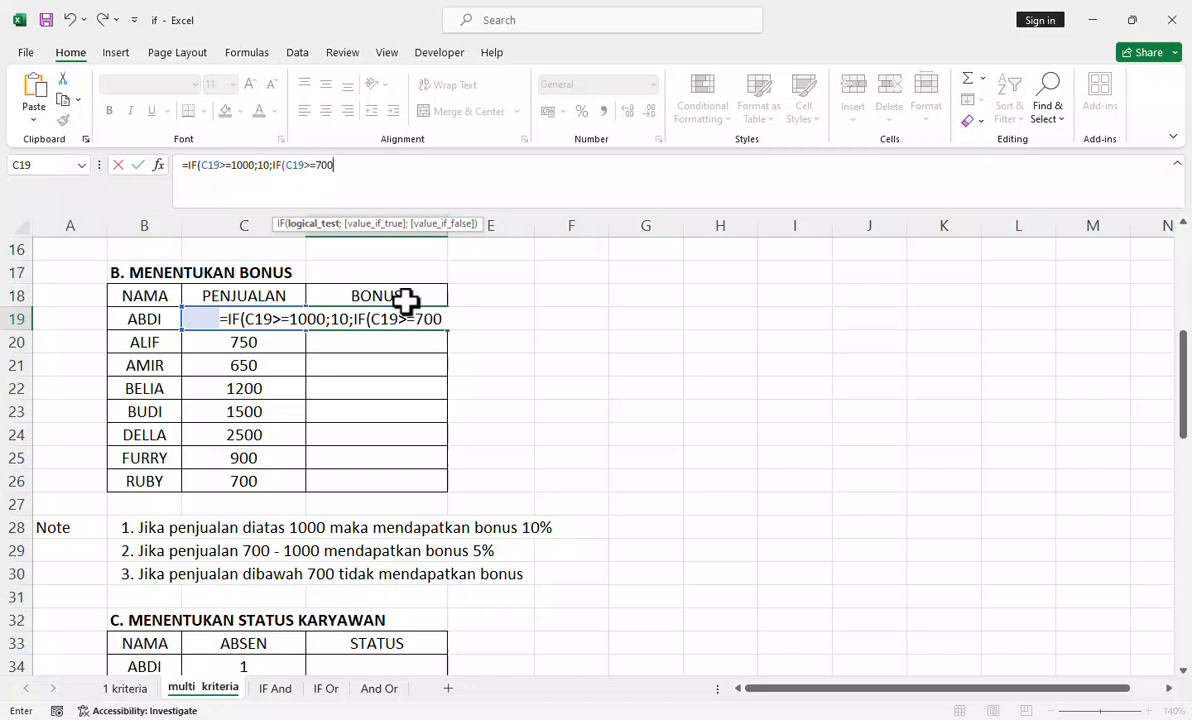
text(;)
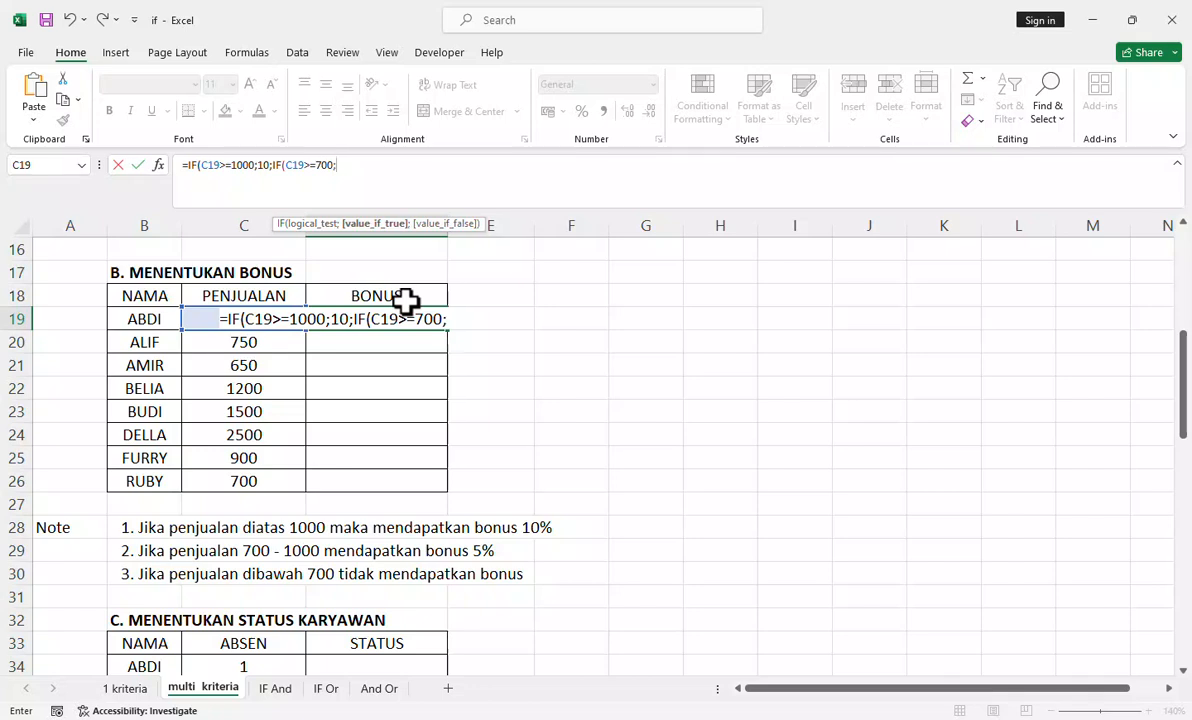
text(5;)
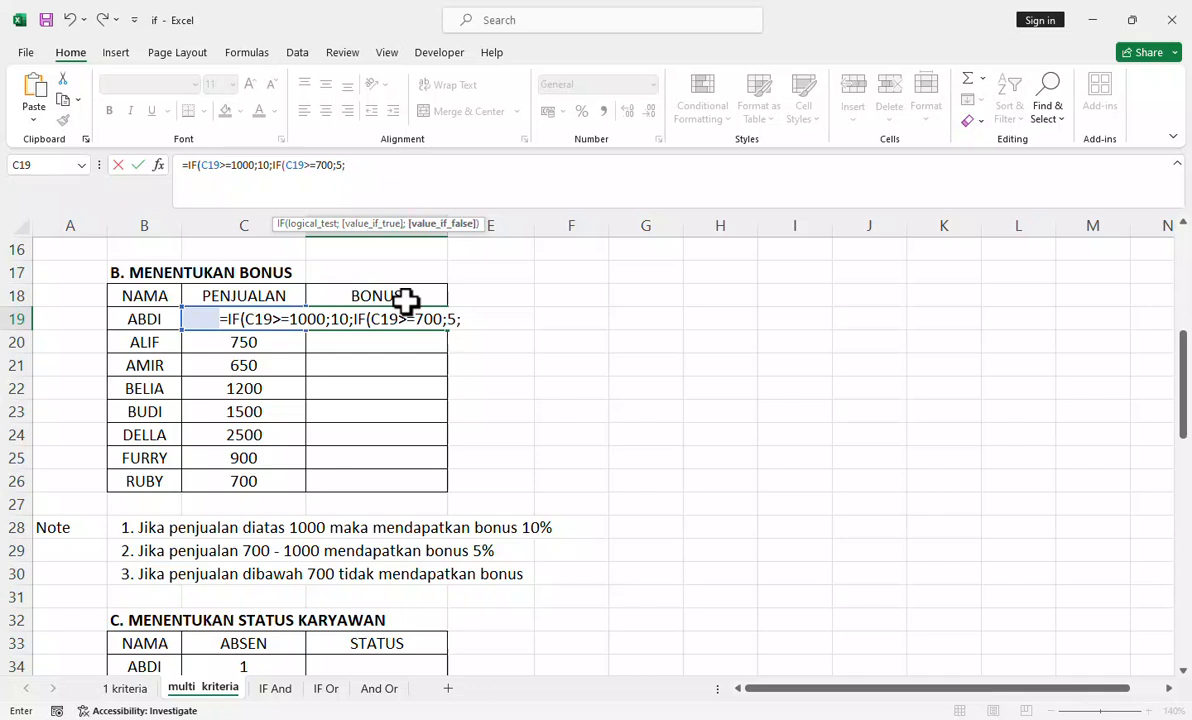
text("")
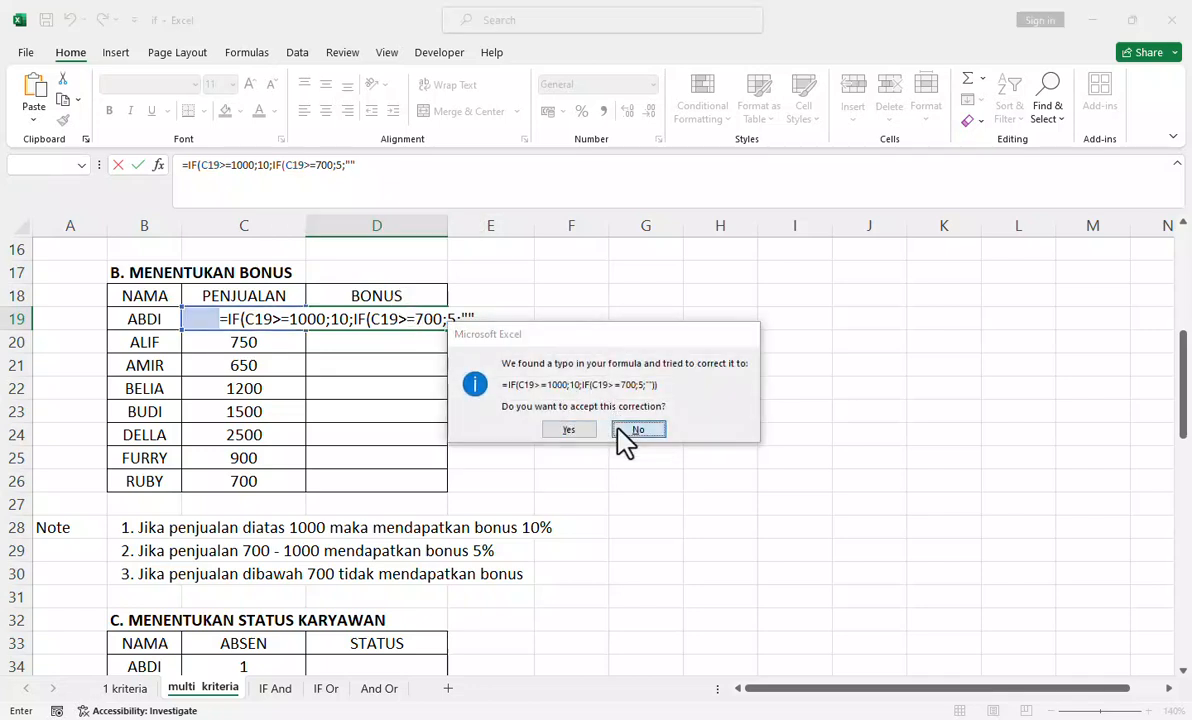
Step: Enter 5 as the nested IF's value if true and empty quotation marks as its value if false, declining the proposed formula correction
click(632, 430)
click(747, 348)
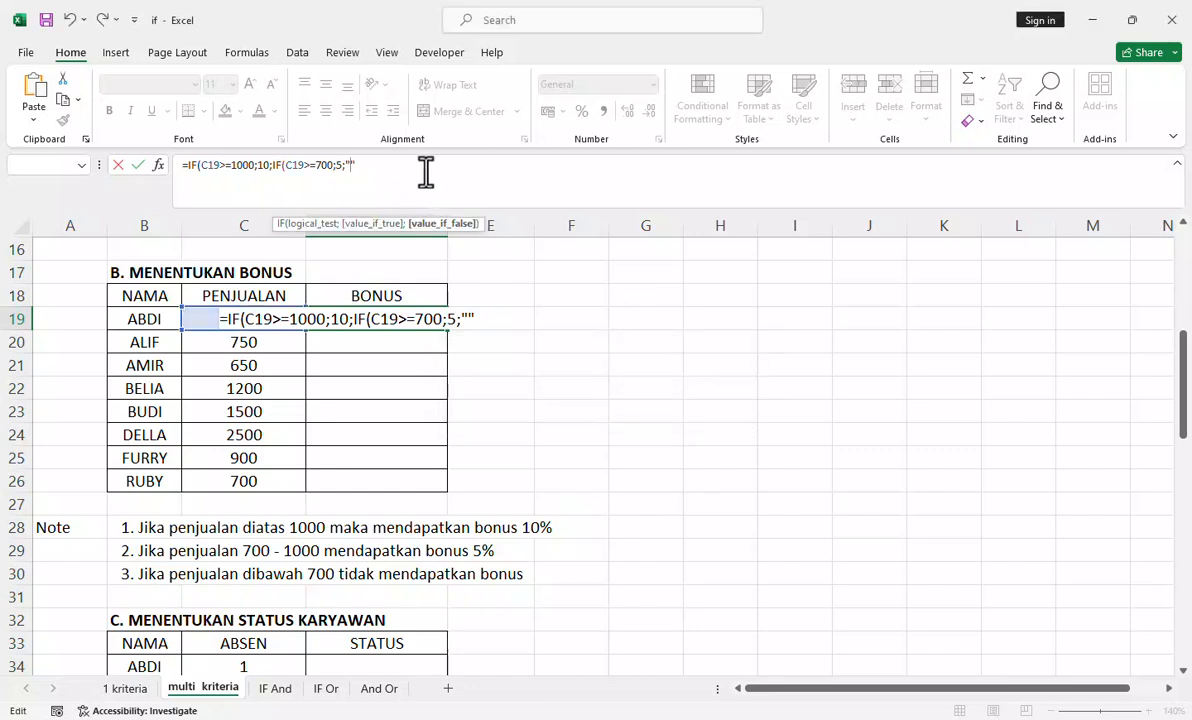
Step: Complete the nested D19 formula with "No Bonus" as the value if false and both closing parentheses
text(Tidak)
key(BackSpace)
key(BackSpace)
key(BackSpace)
key(BackSpace)
key(BackSpace)
text(No Bo)
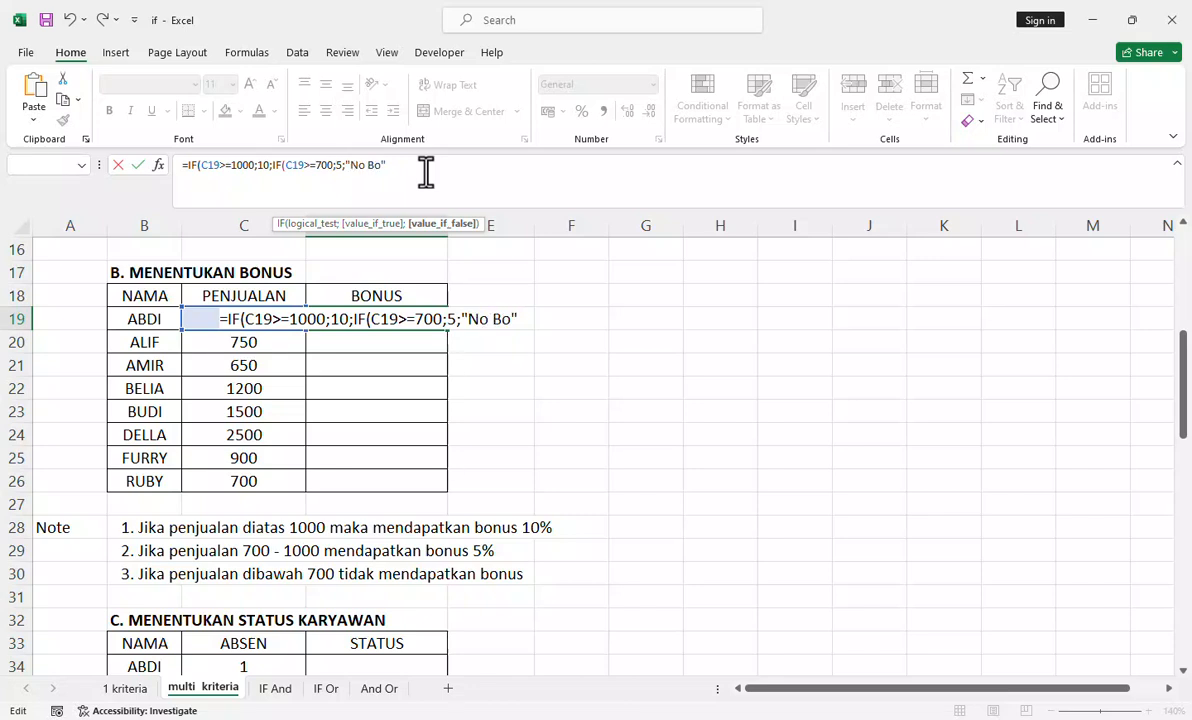
text(nus")
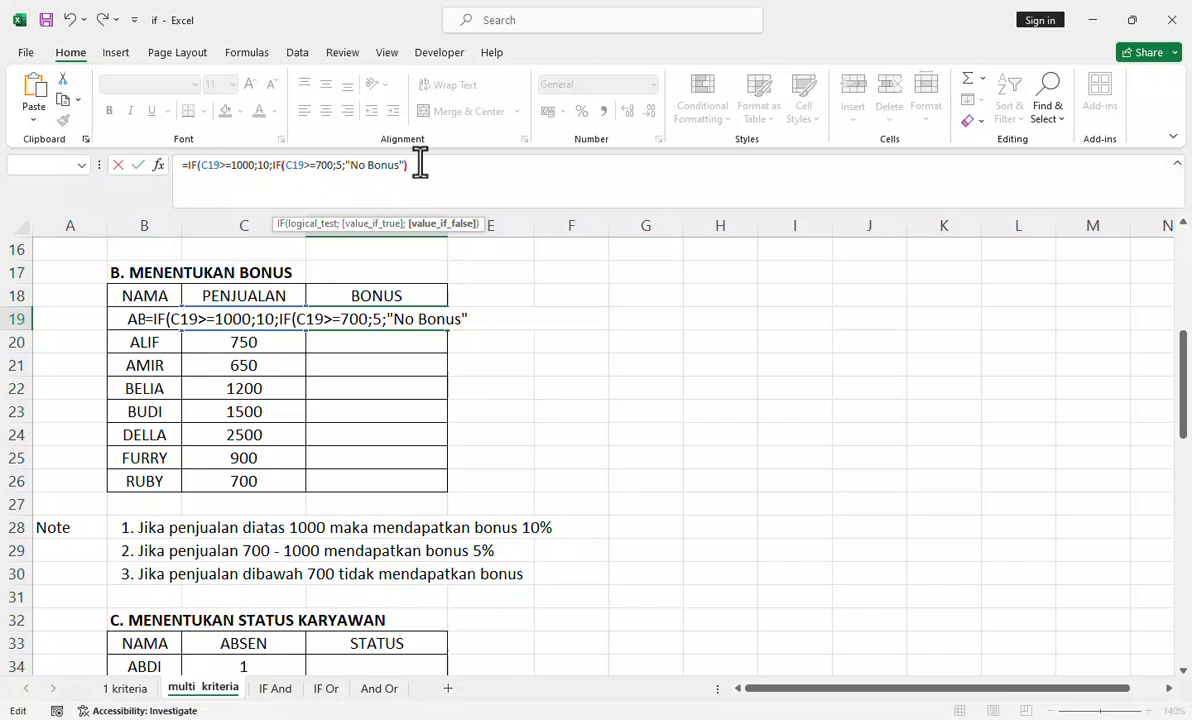
text()))
key(Return)
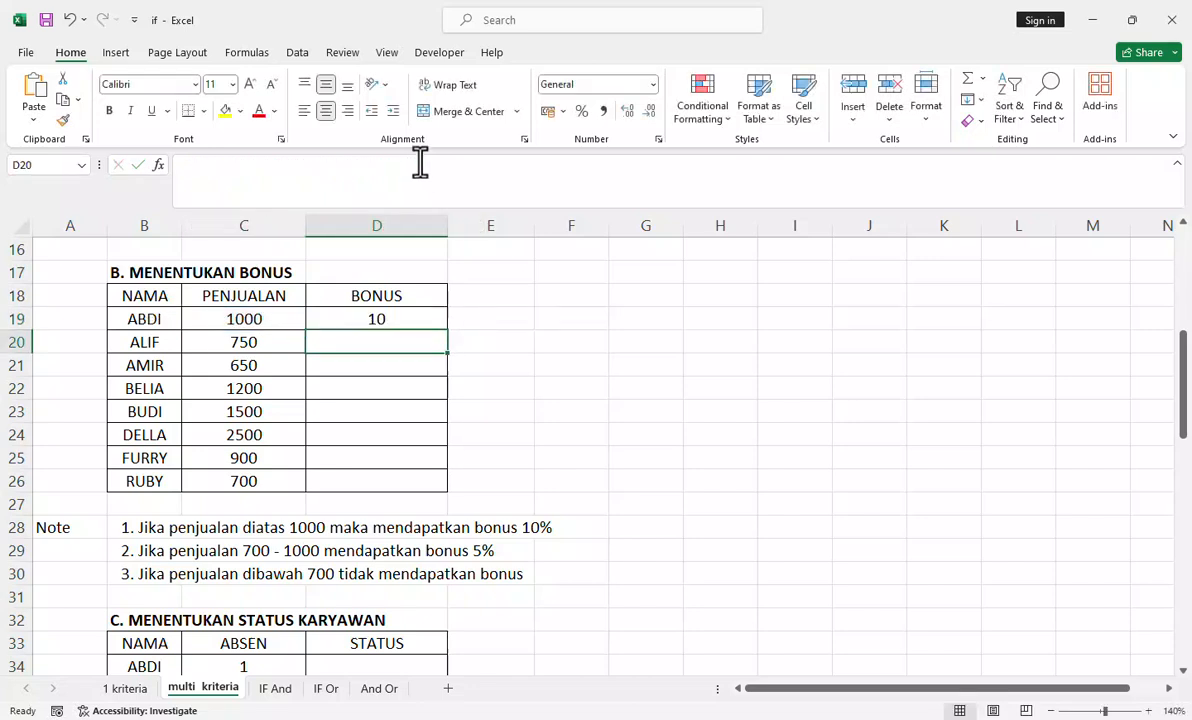
Step: Fill the D19 bonus formula down the BONUS column to row 26
click(420, 319)
double_click(448, 331)
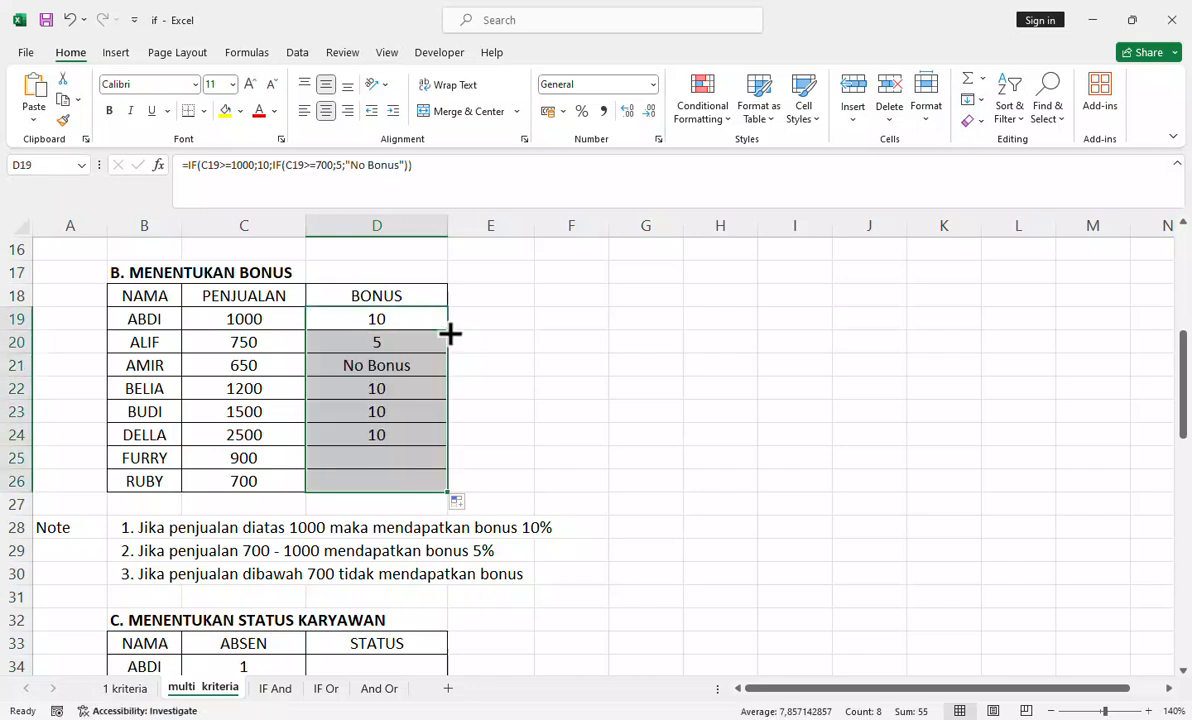
click(513, 330)
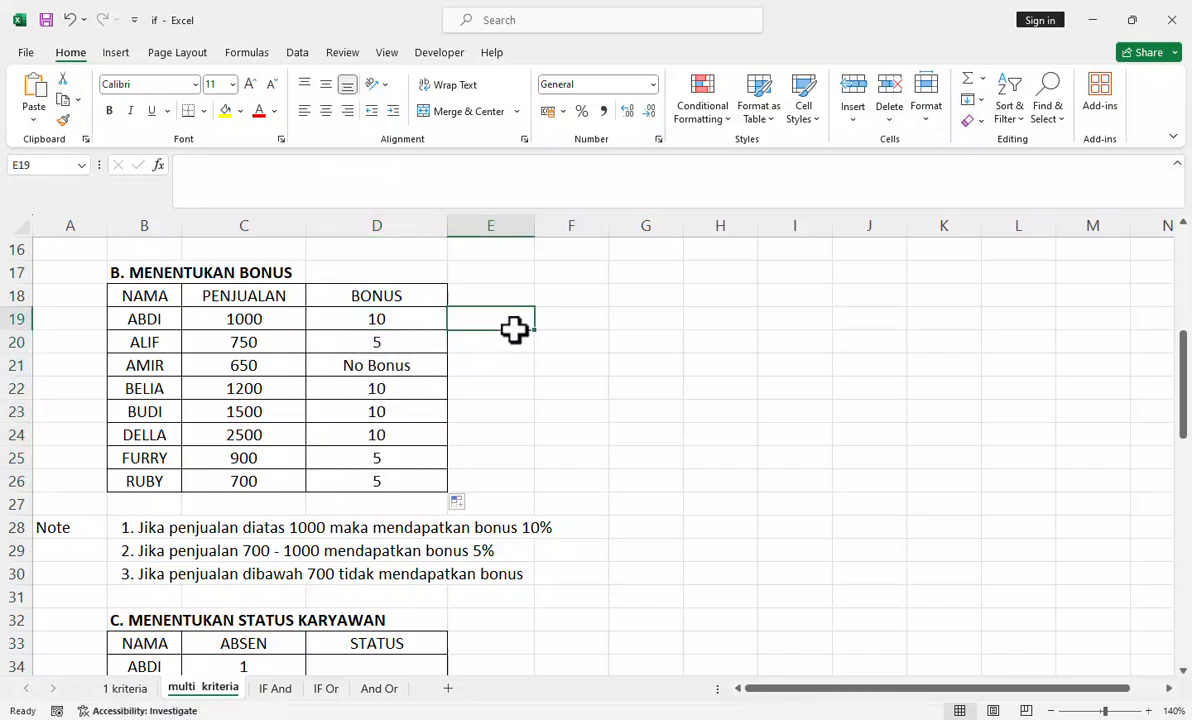
Step: Change the bonus values in the D19 formula to 10% and 5%, and fill the revised formula down to row 26
click(413, 317)
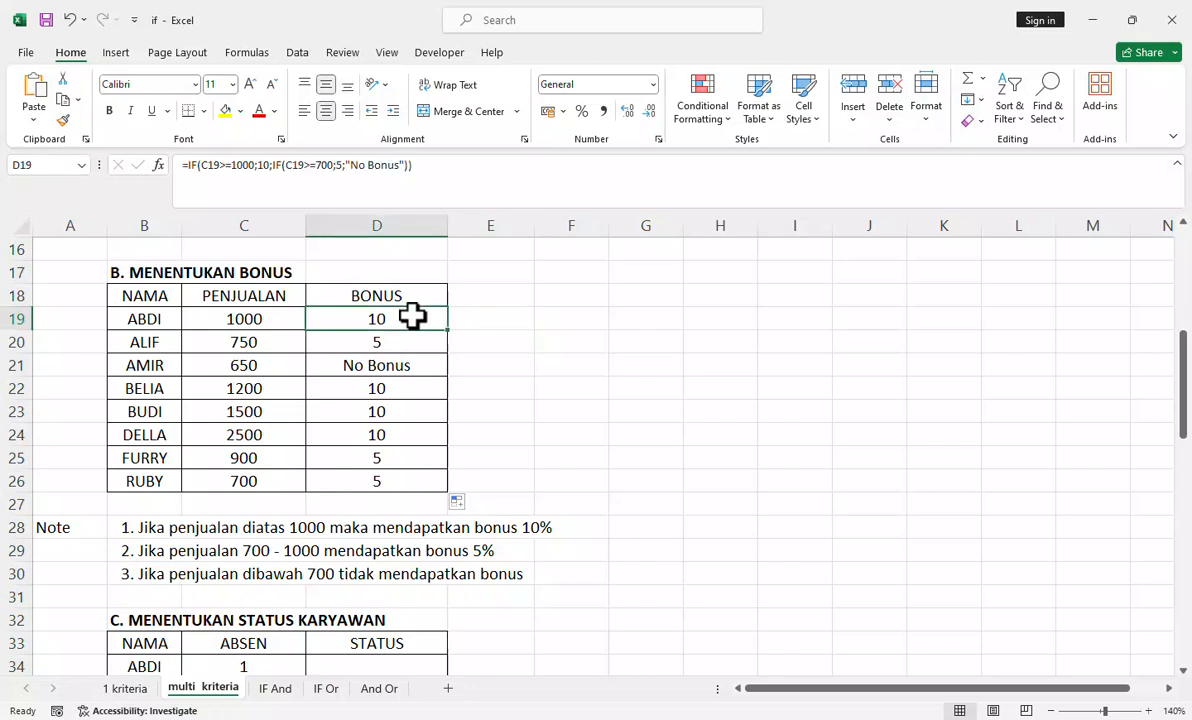
click(294, 170)
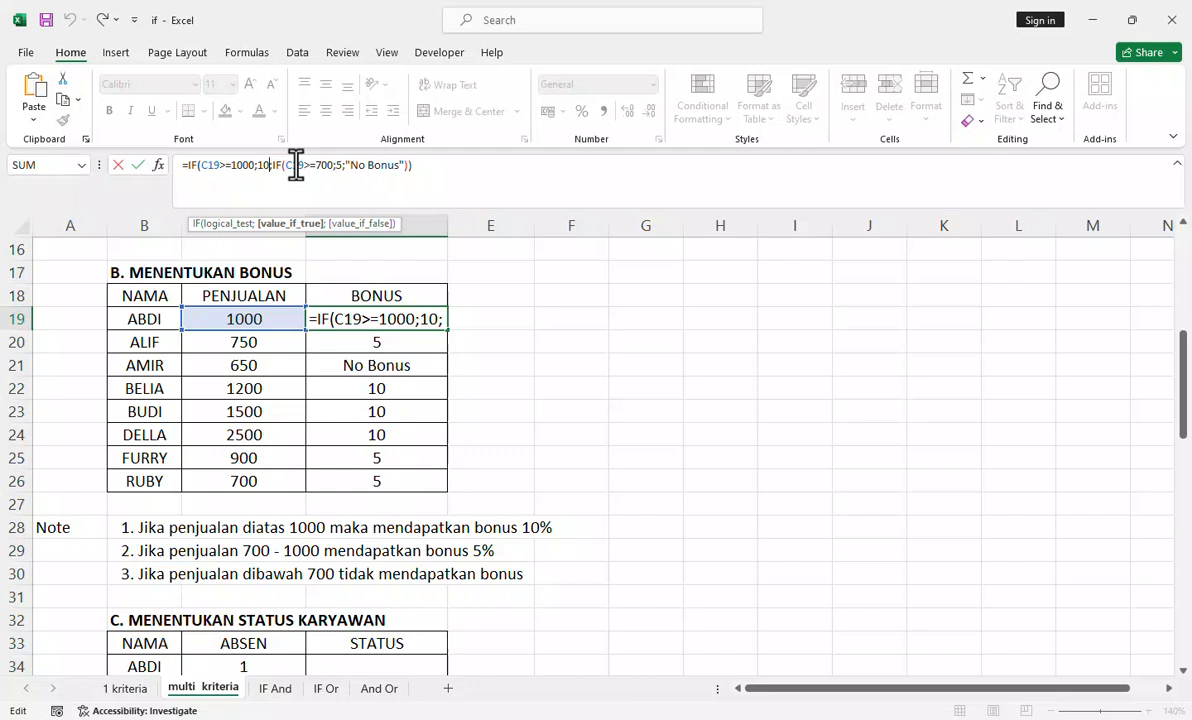
text(%)
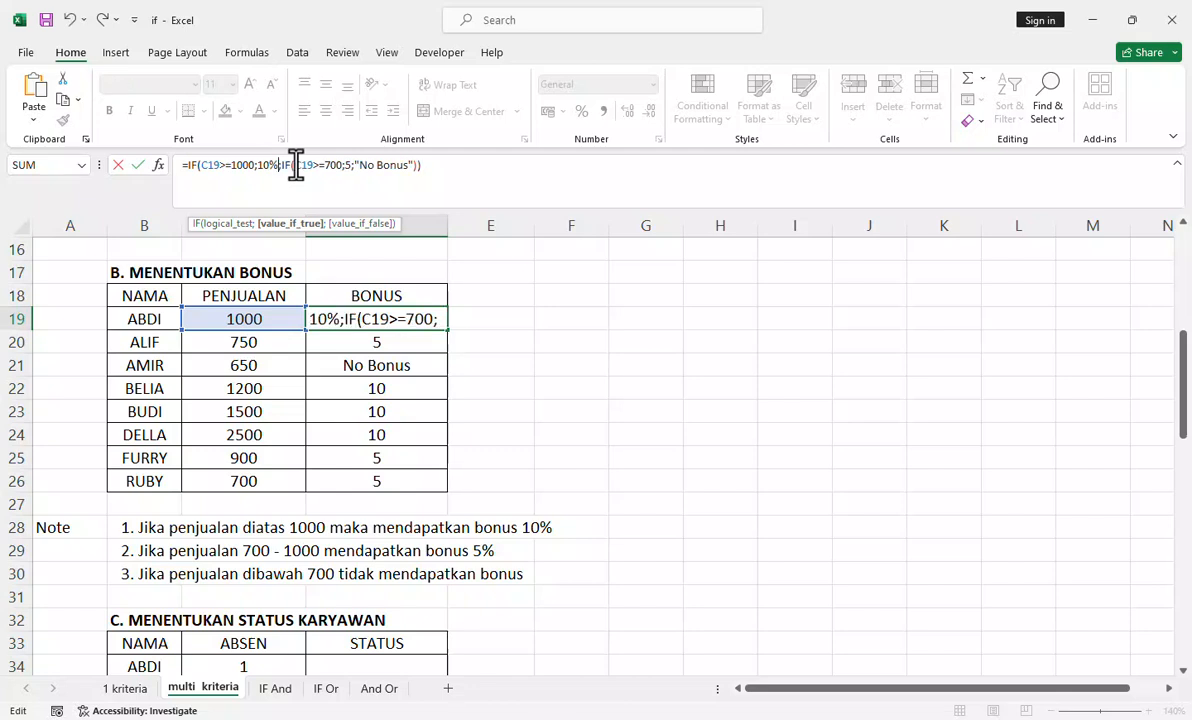
click(349, 165)
text(5)
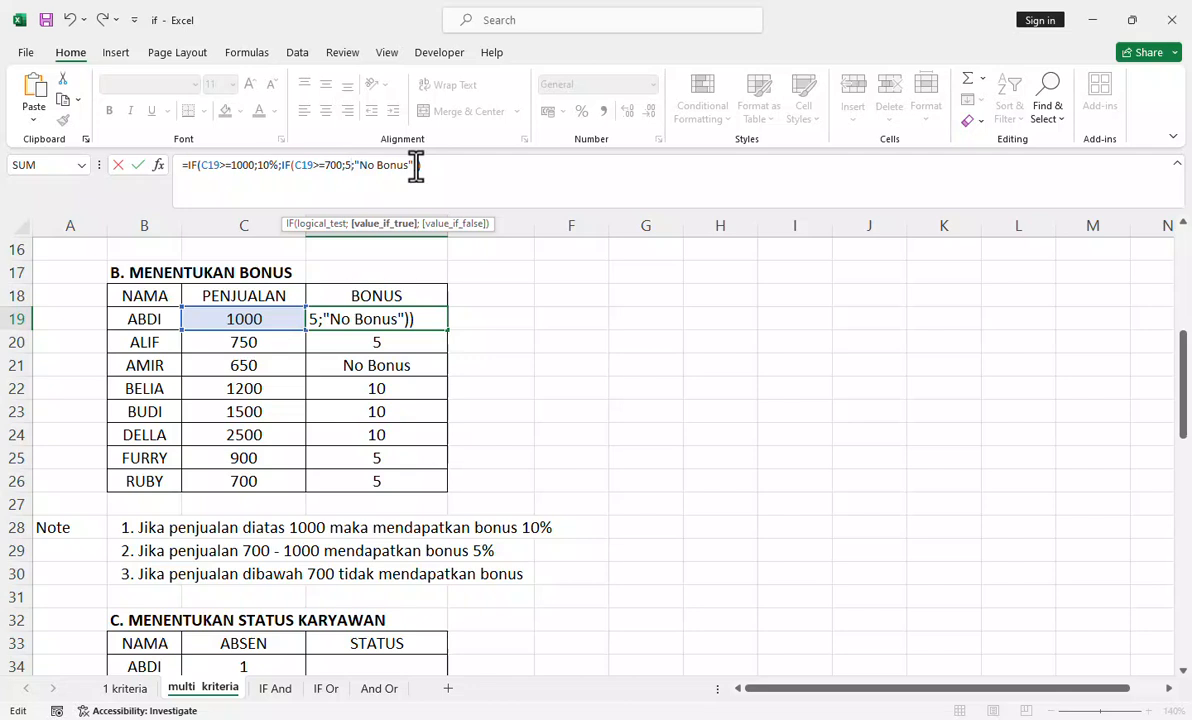
text(%)
key(Return)
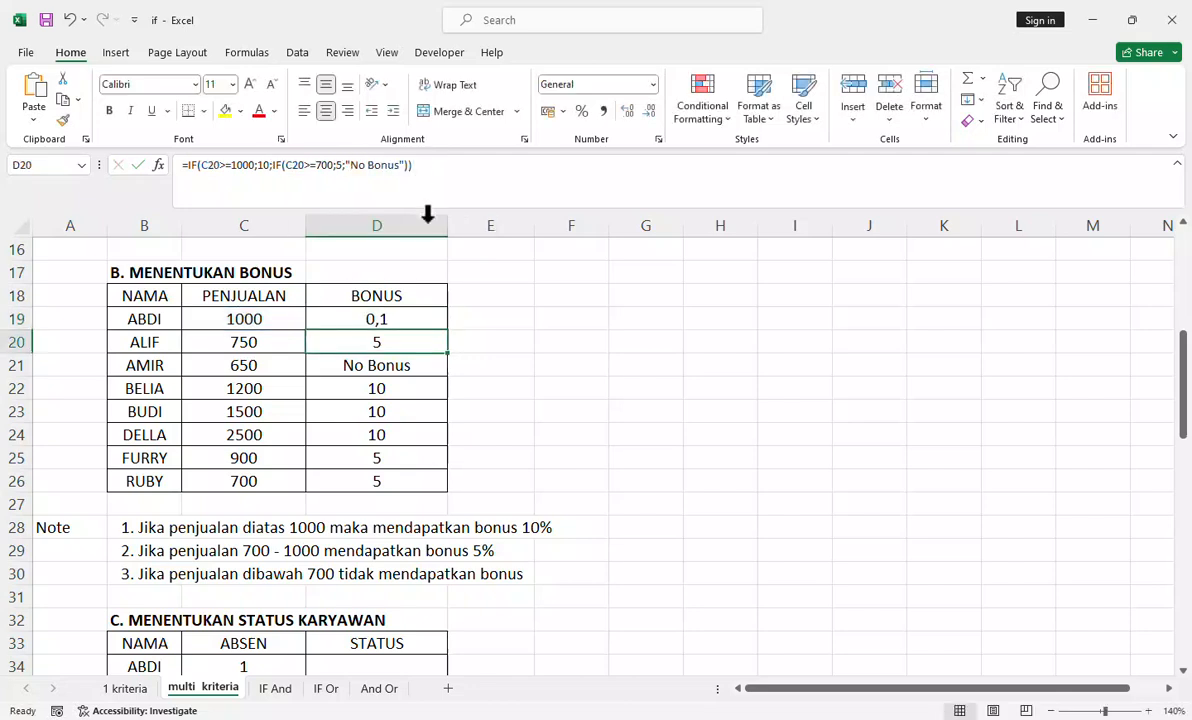
click(418, 318)
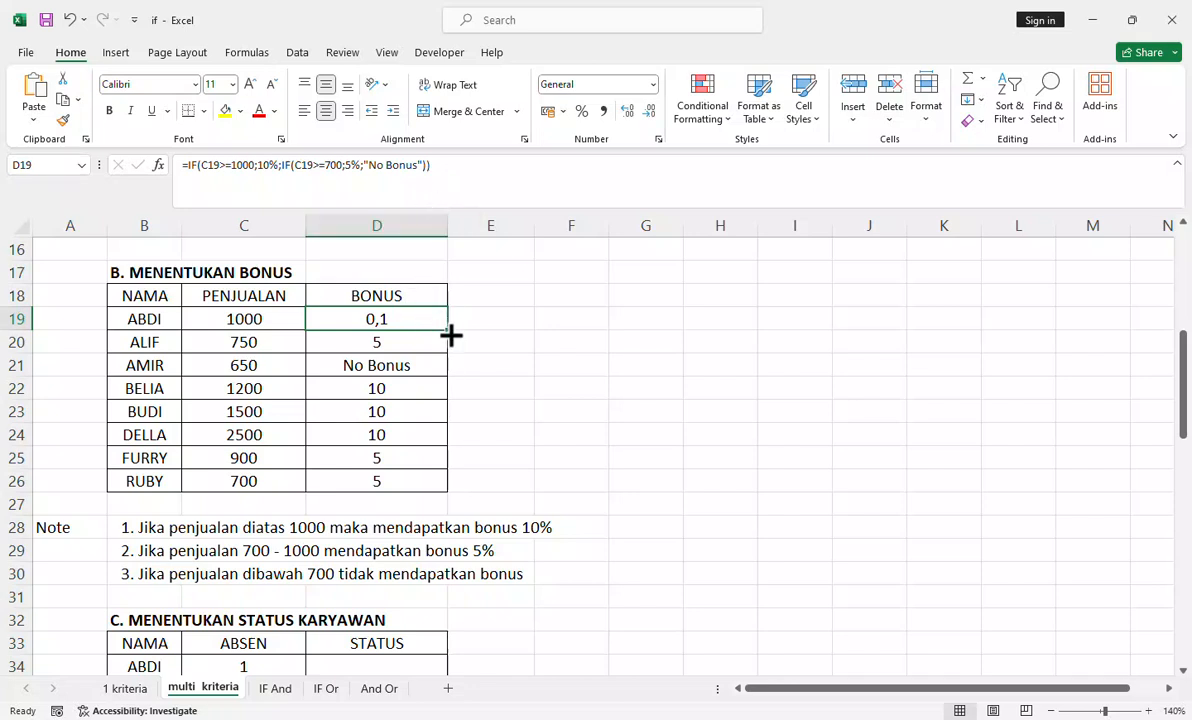
double_click(449, 330)
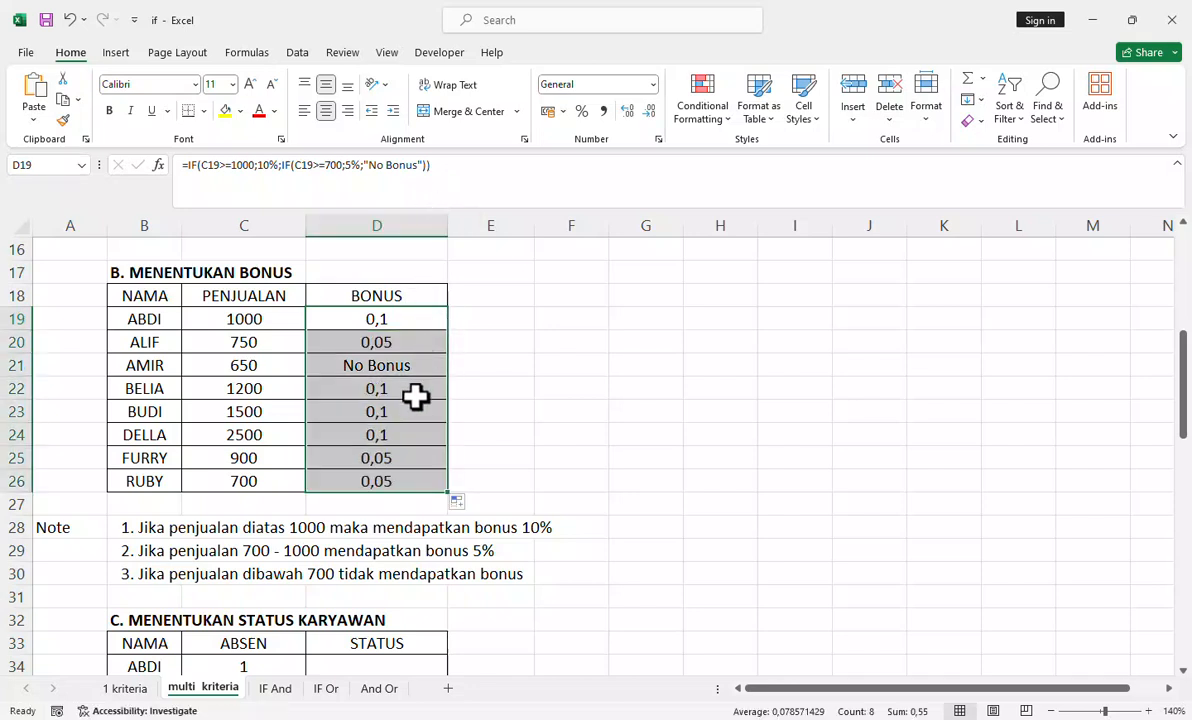
Step: Compare the employee status table on the "1 kriteria" sheet with section C on "multi kriteria", and review its ABSEN codes and notes
click(418, 394)
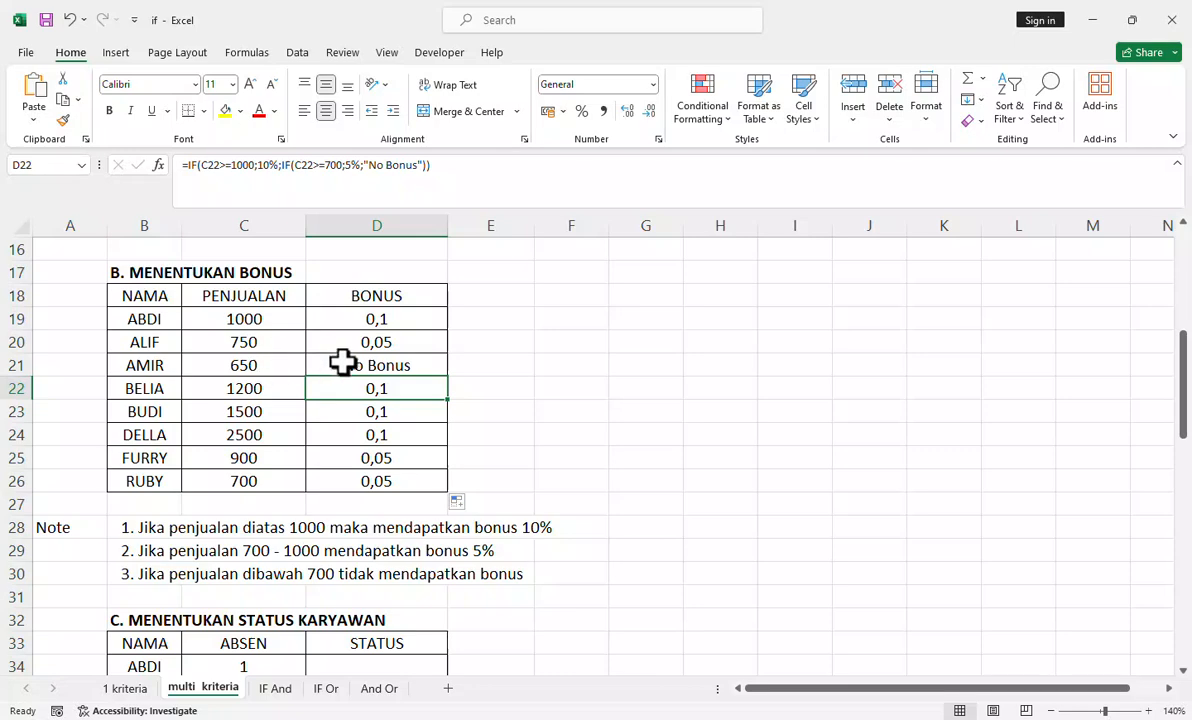
scroll(343, 362, down, 5)
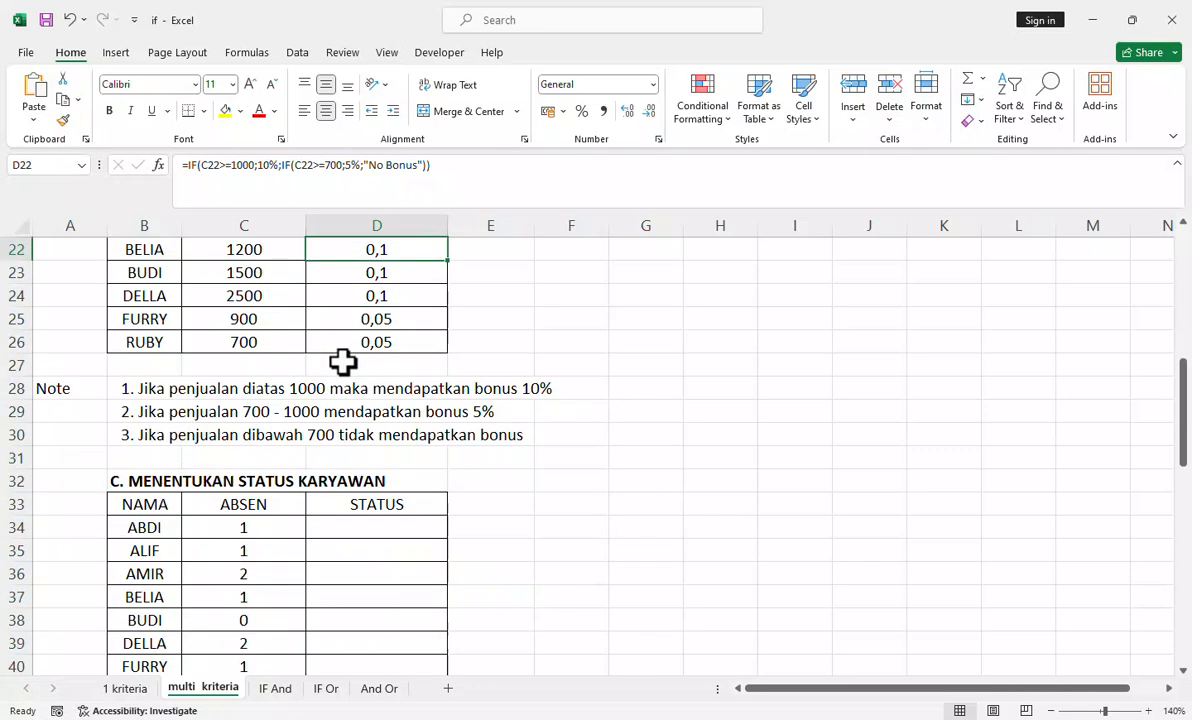
scroll(343, 362, up, 2)
scroll(343, 362, down, 1)
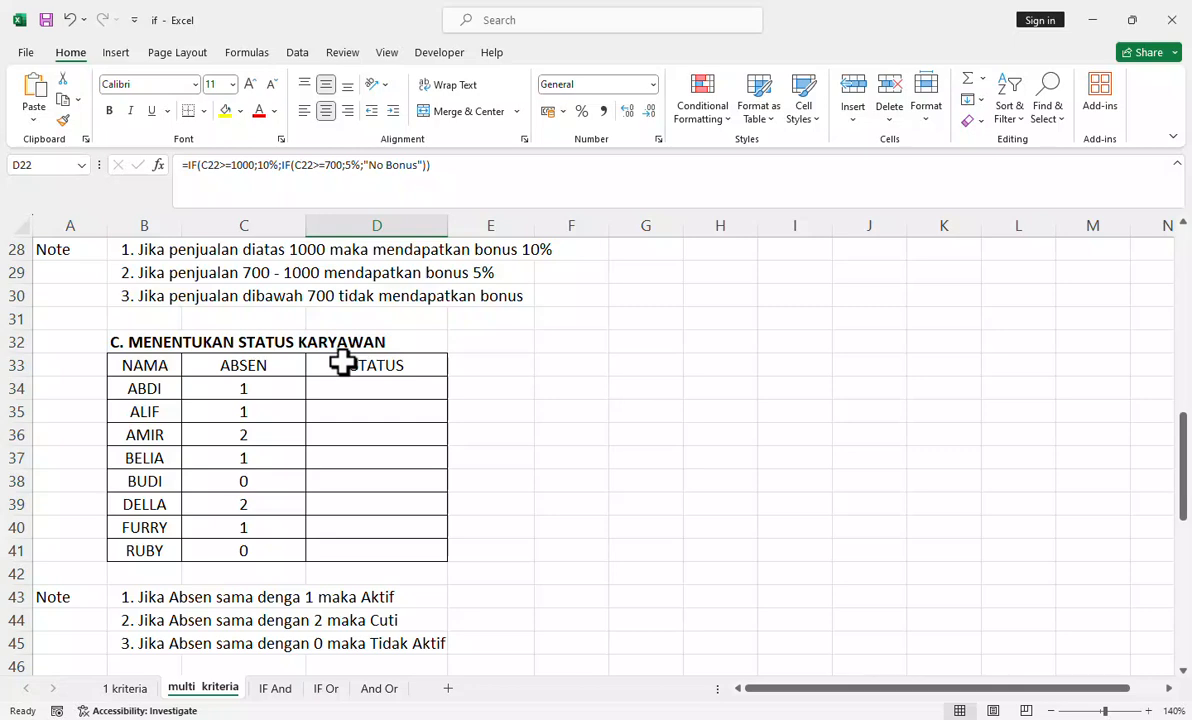
click(140, 688)
scroll(341, 596, down, 6)
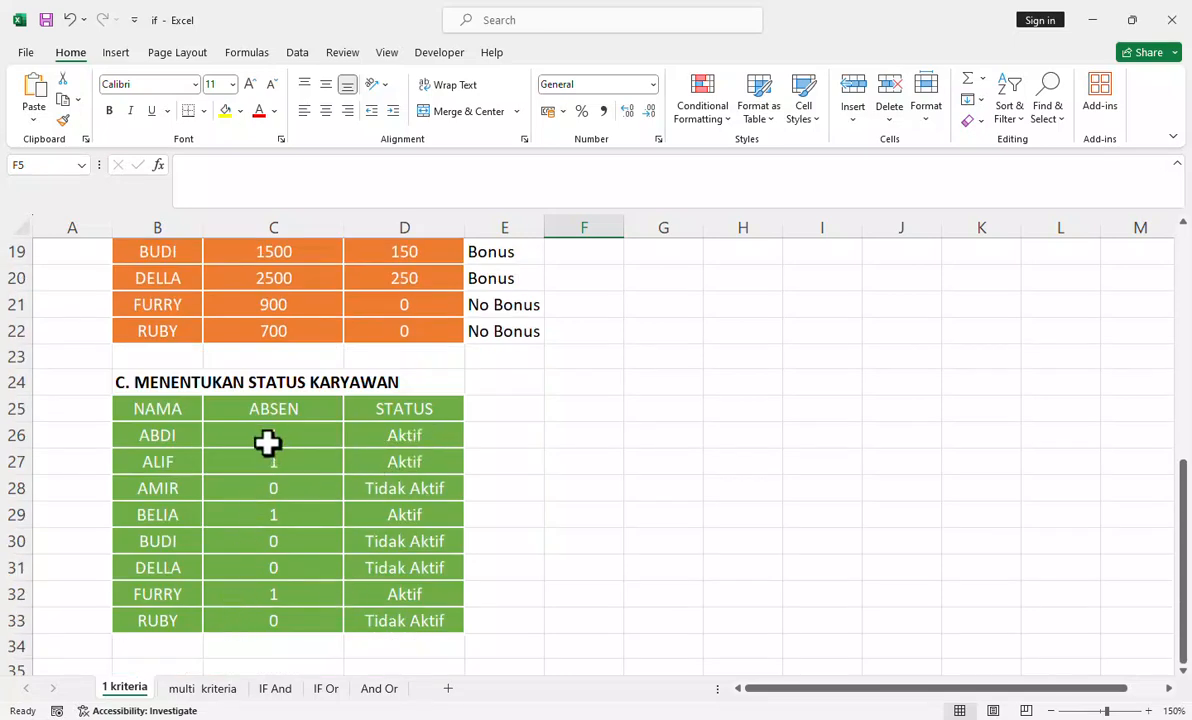
click(204, 690)
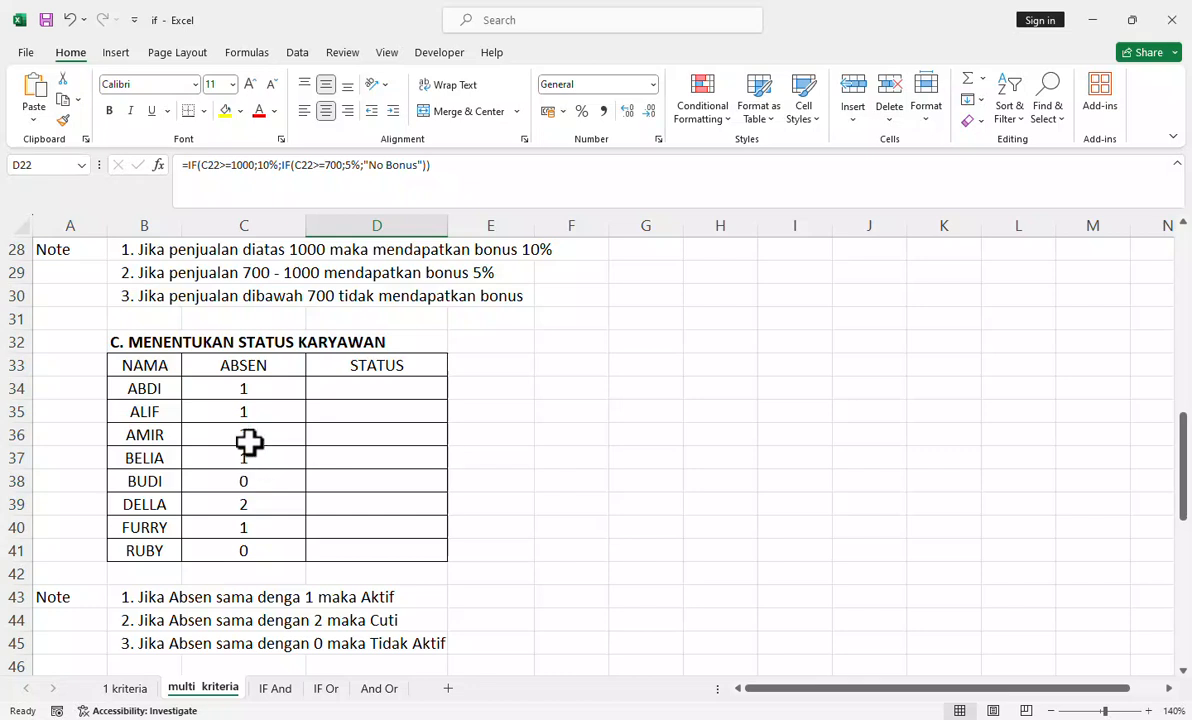
click(262, 390)
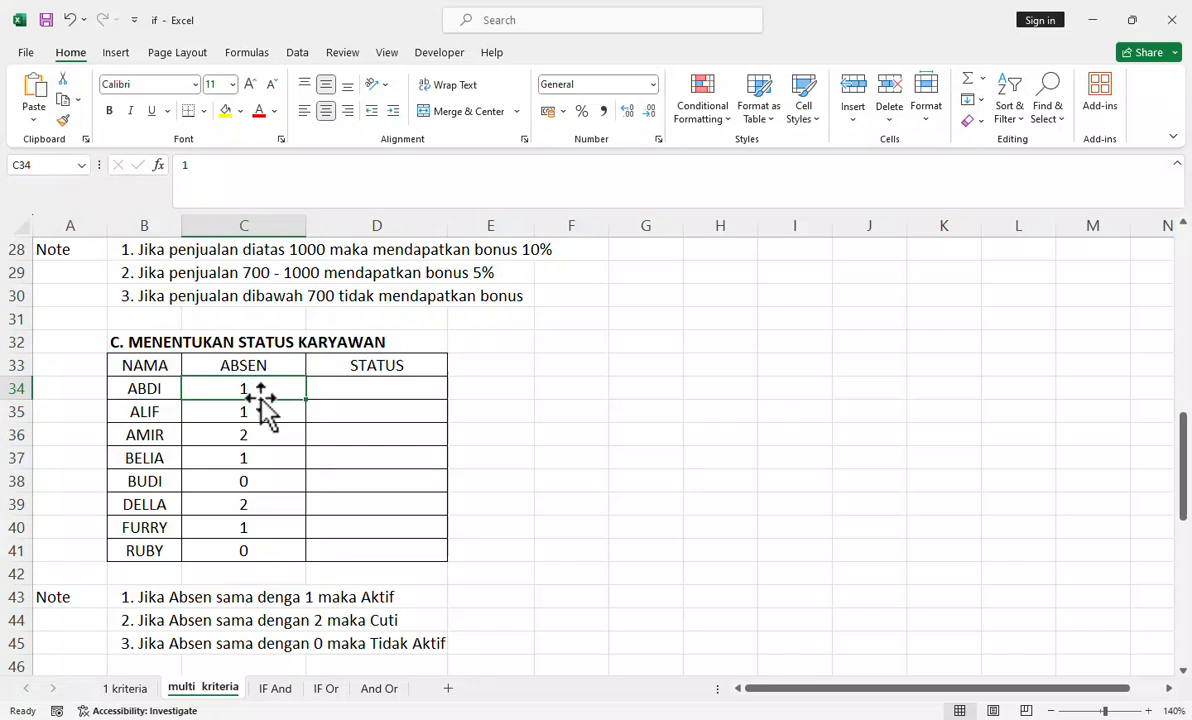
click(258, 480)
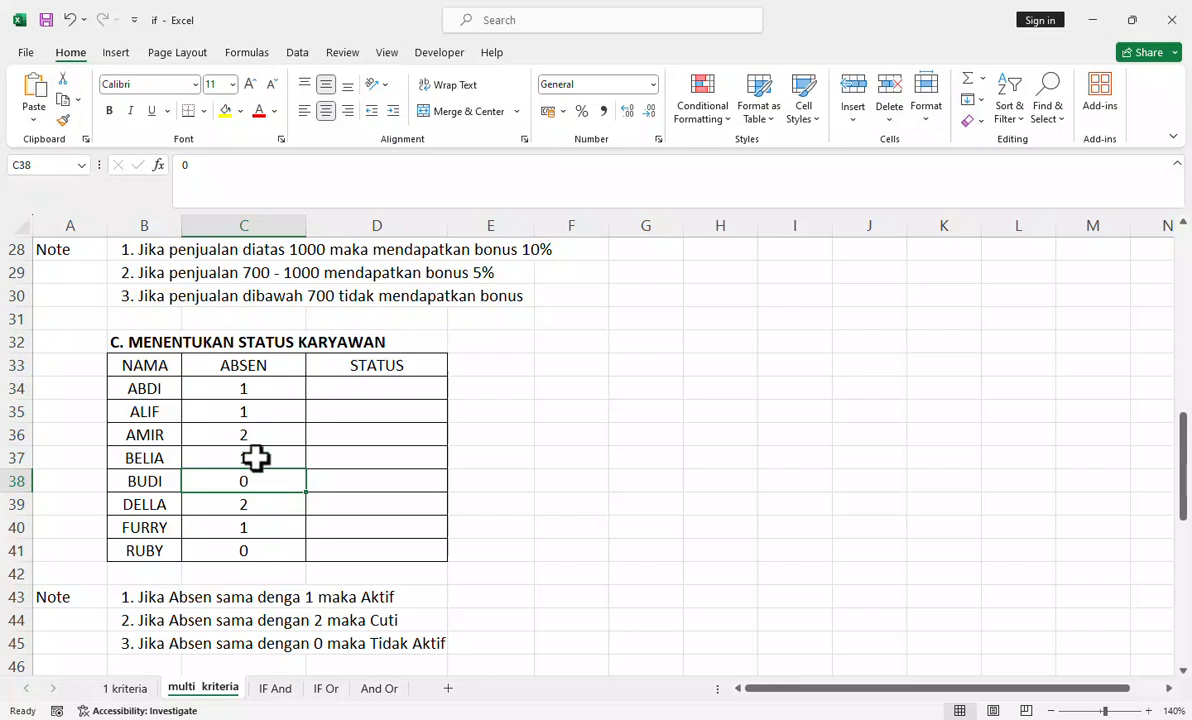
click(252, 428)
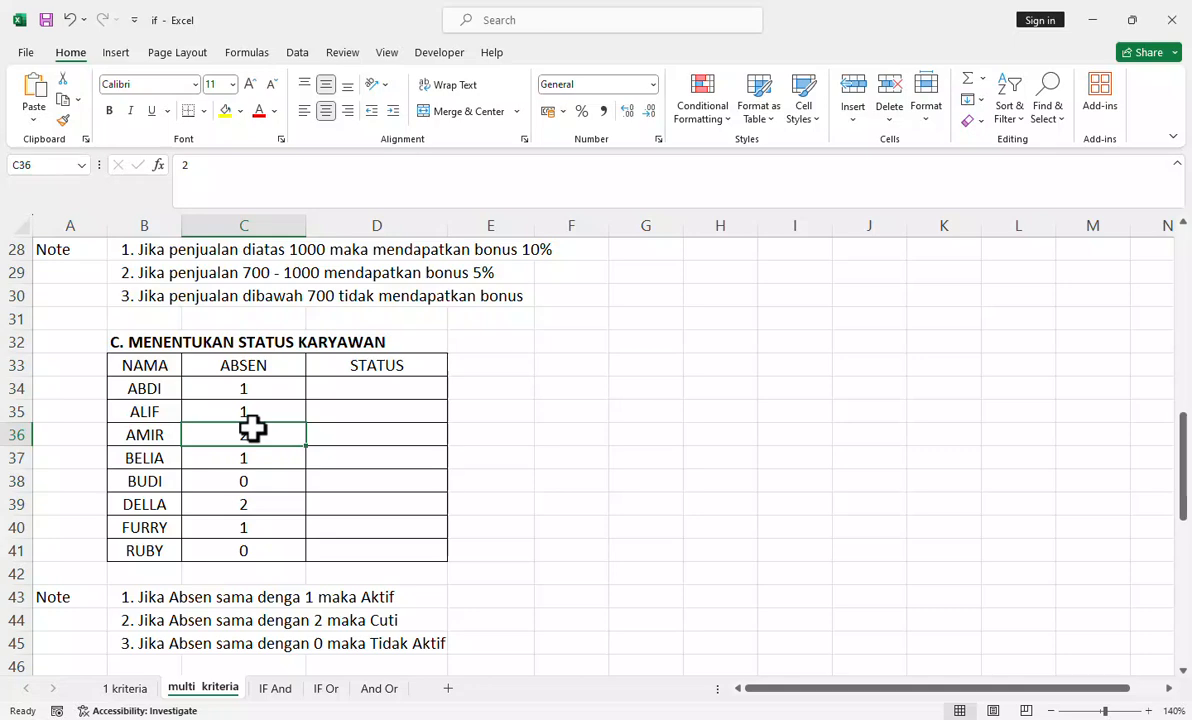
scroll(357, 622, down, 3)
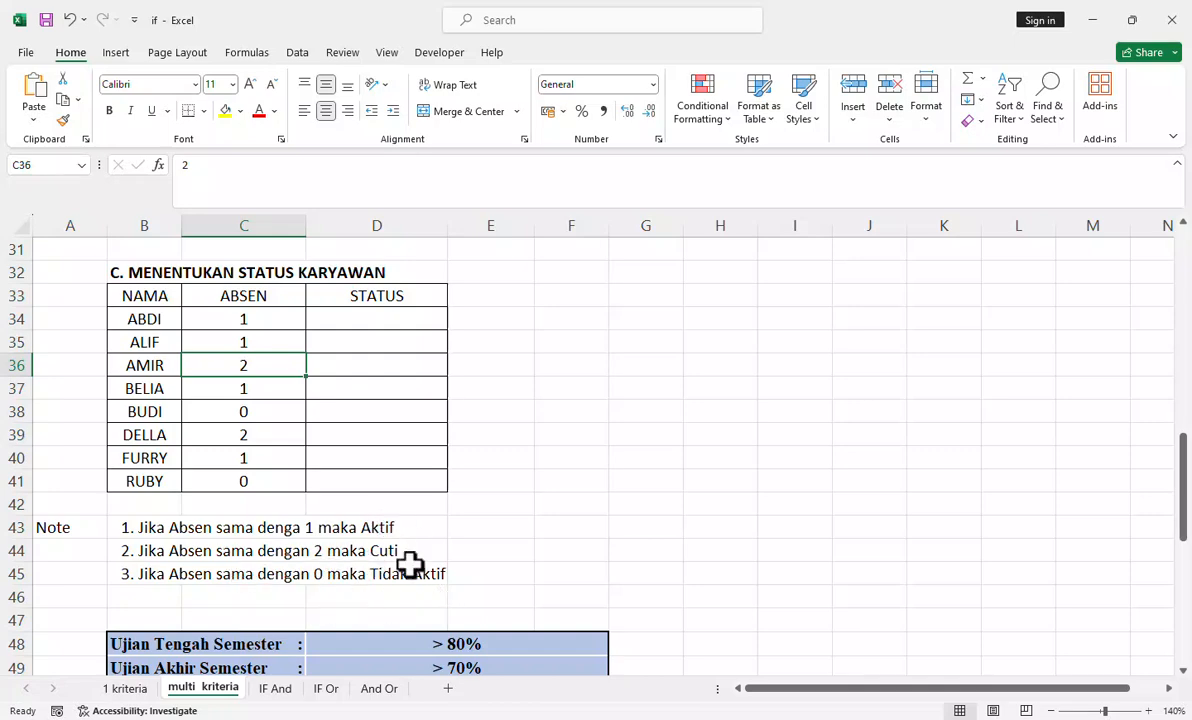
scroll(410, 567, up, 2)
Step: Start an IF formula in D34, the first STATUS cell of section C, with the logical test C34=1
click(390, 462)
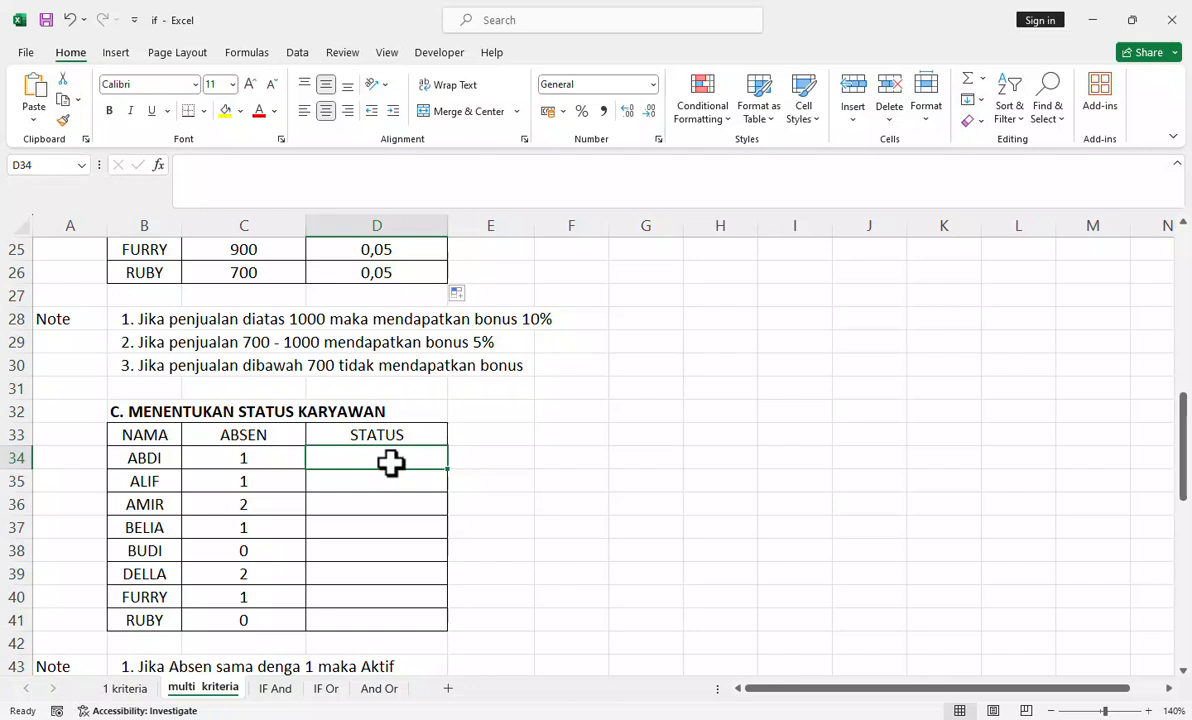
text(=)
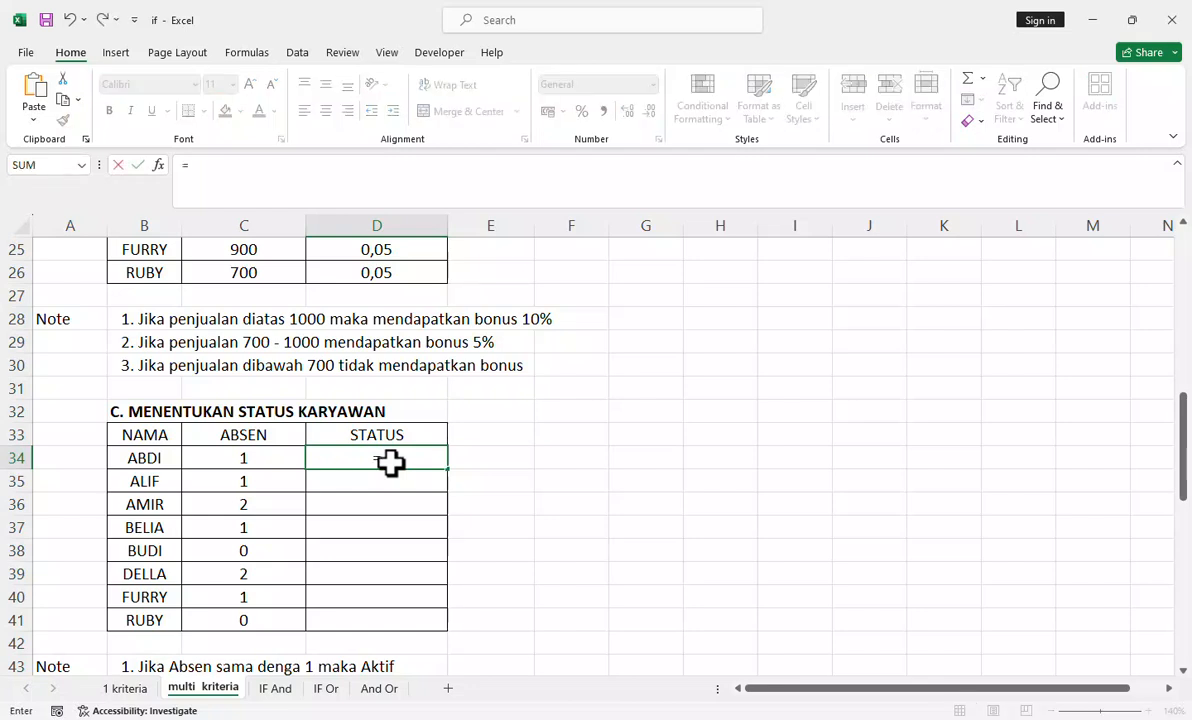
text(if)
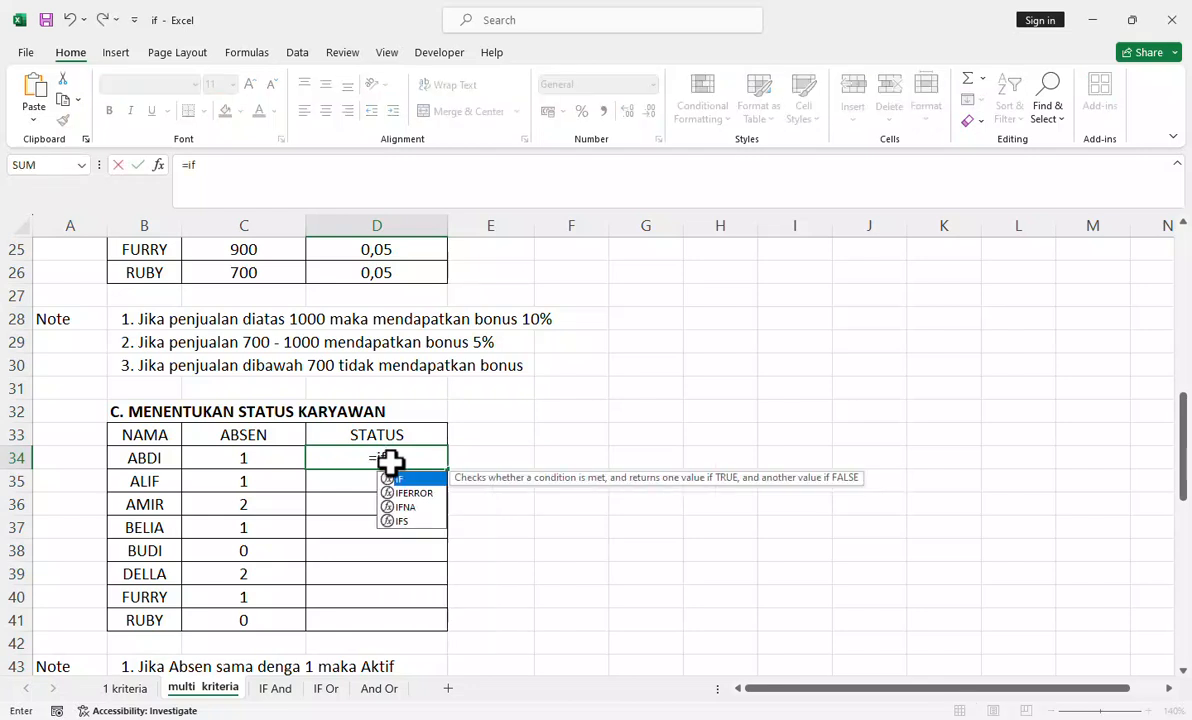
key(Tab)
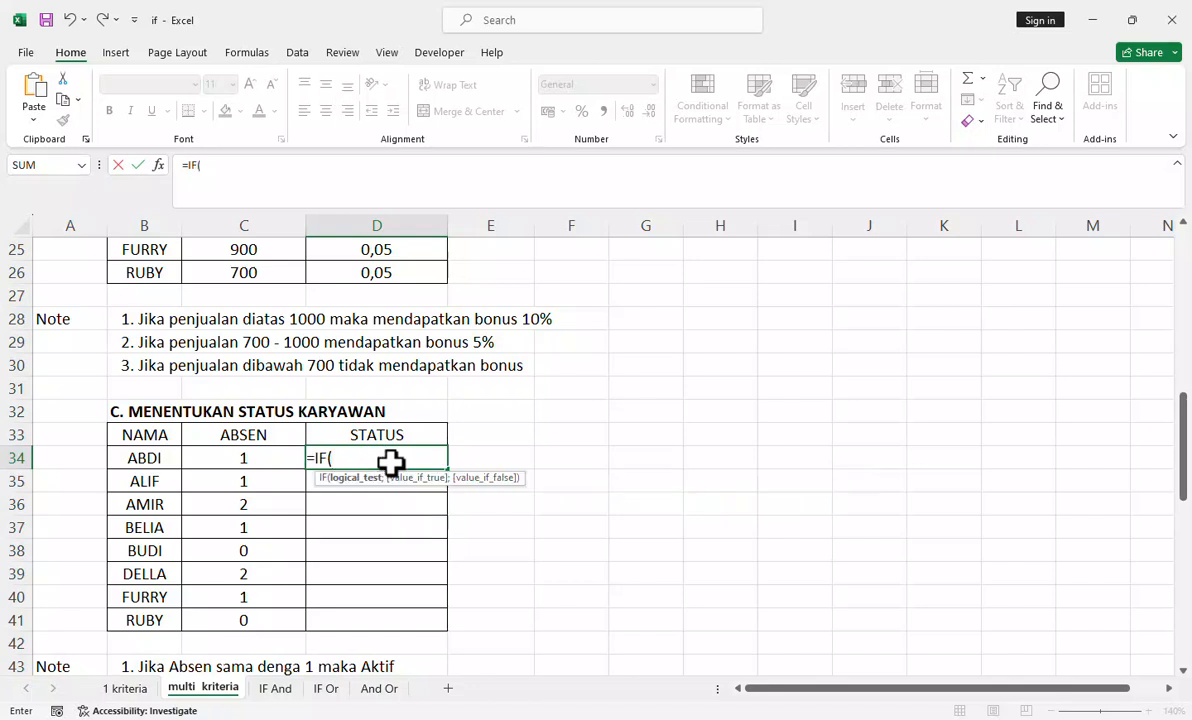
click(247, 458)
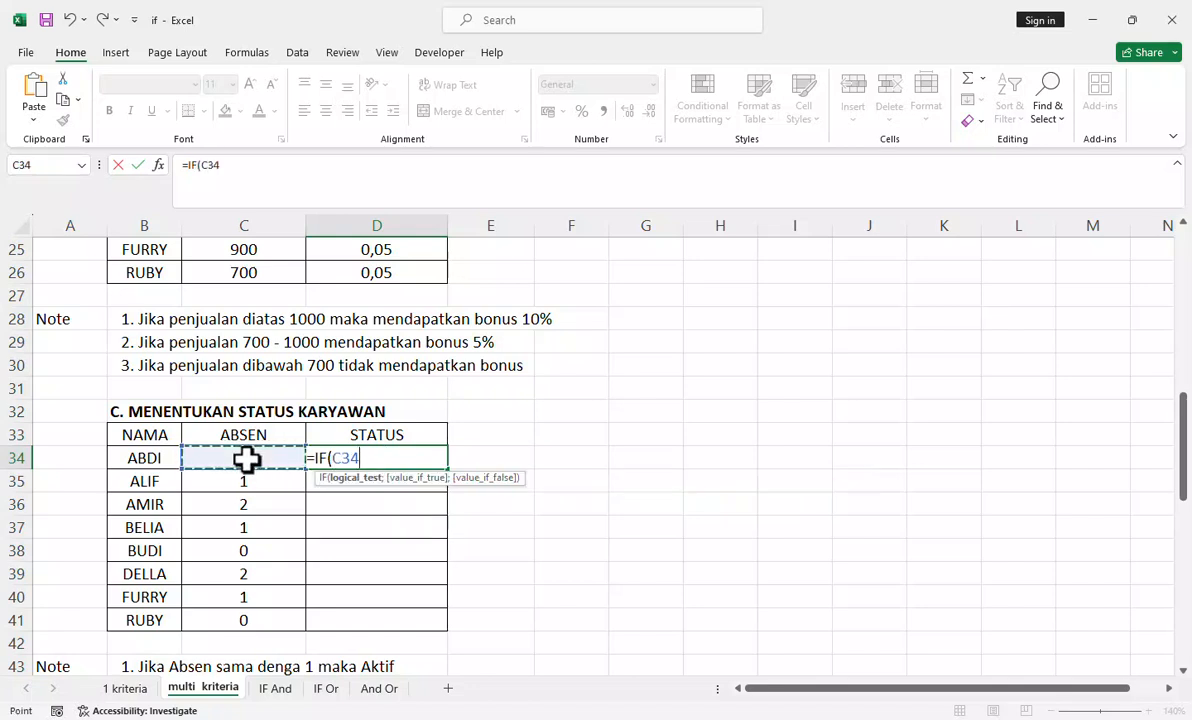
text(=1)
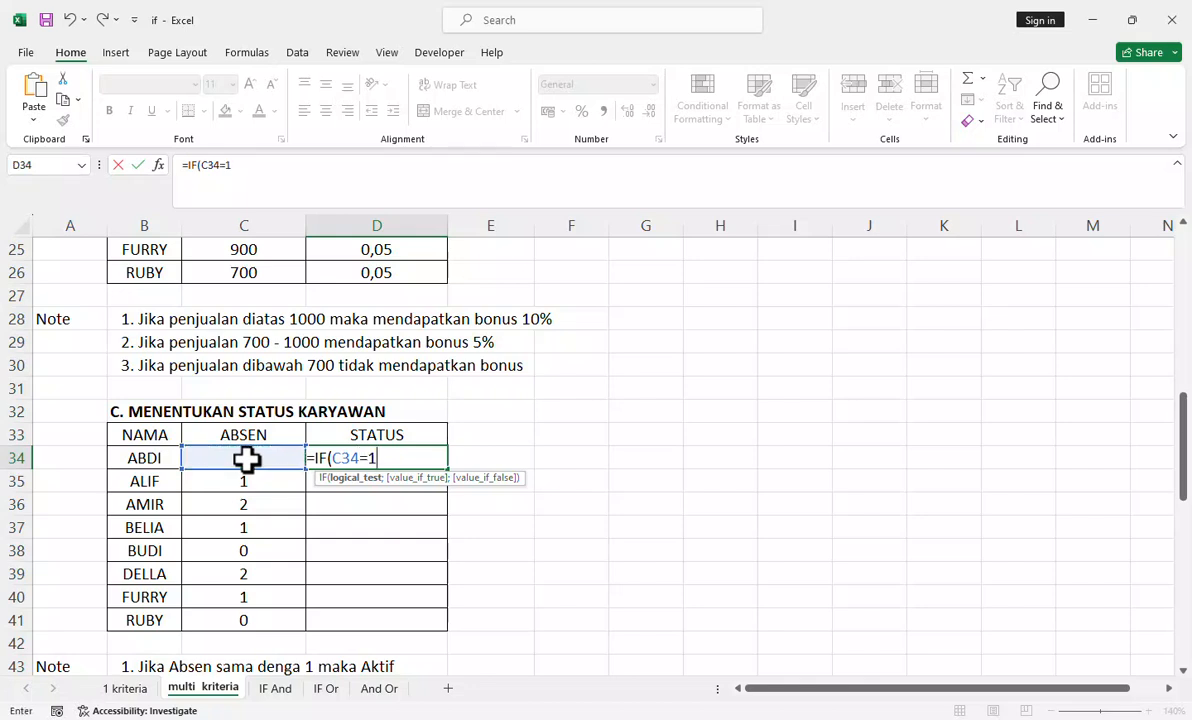
key(BackSpace)
text(1;"")
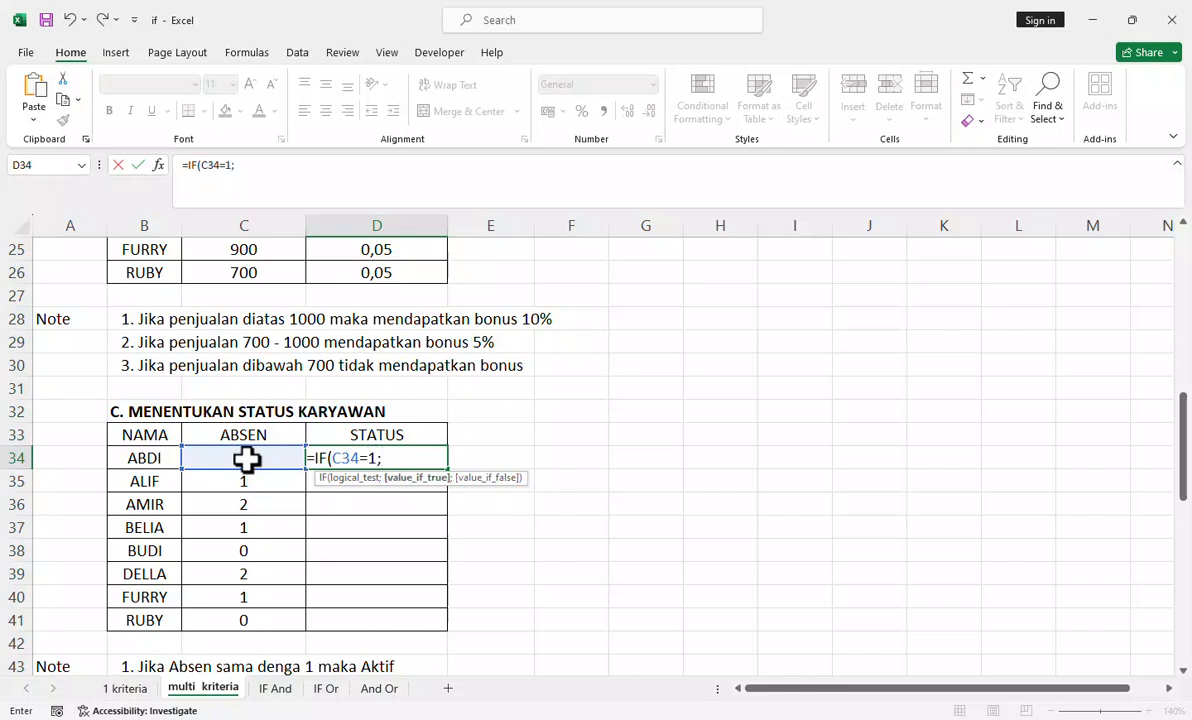
Step: Enter "Aktif" in quotation marks as the D34 formula's value if true, followed by a semicolon separator
click(240, 165)
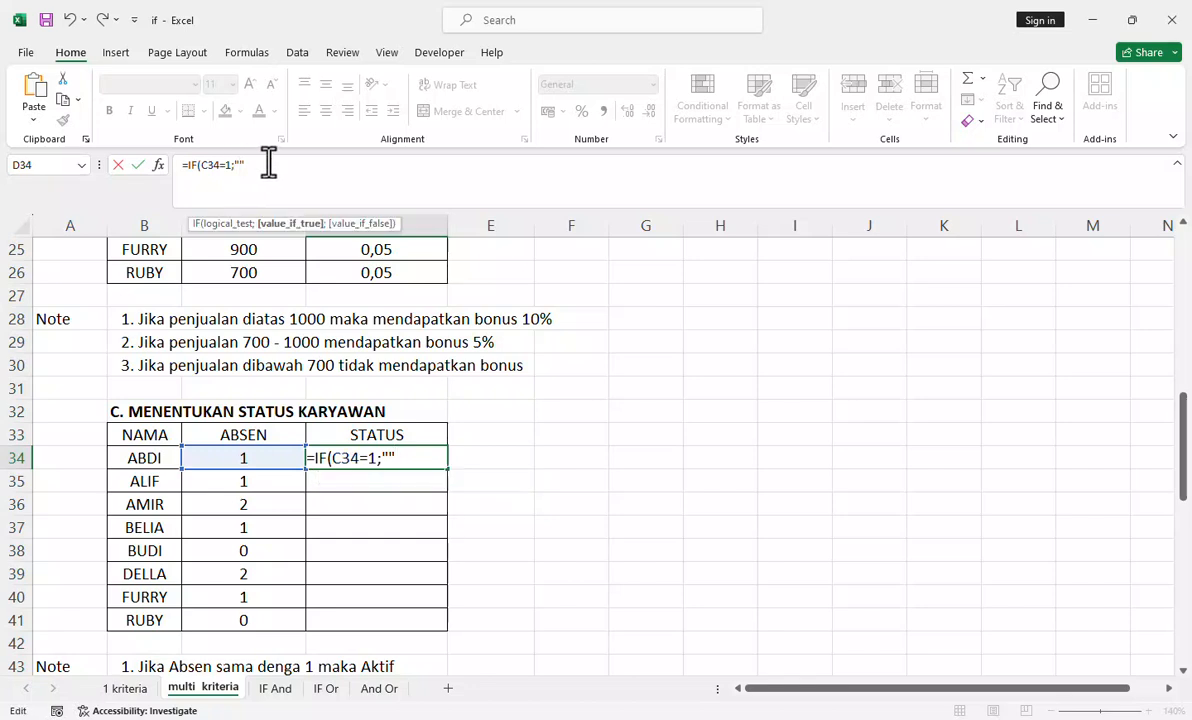
text(Aktif";)
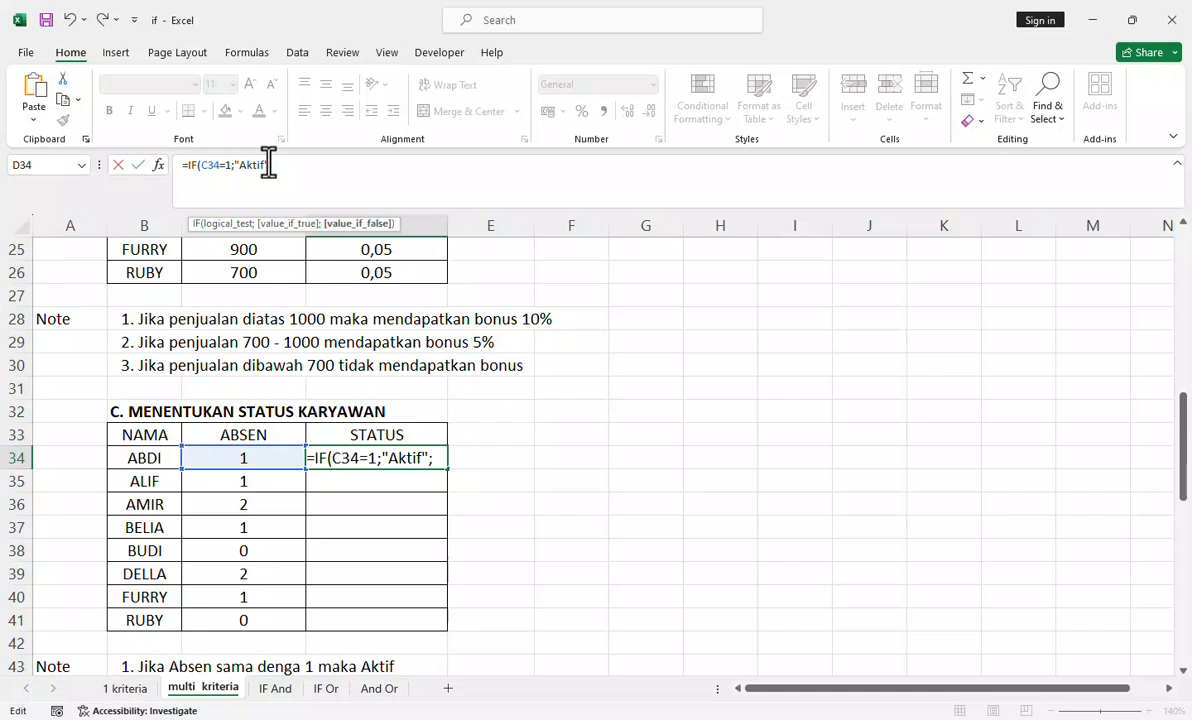
text(if)
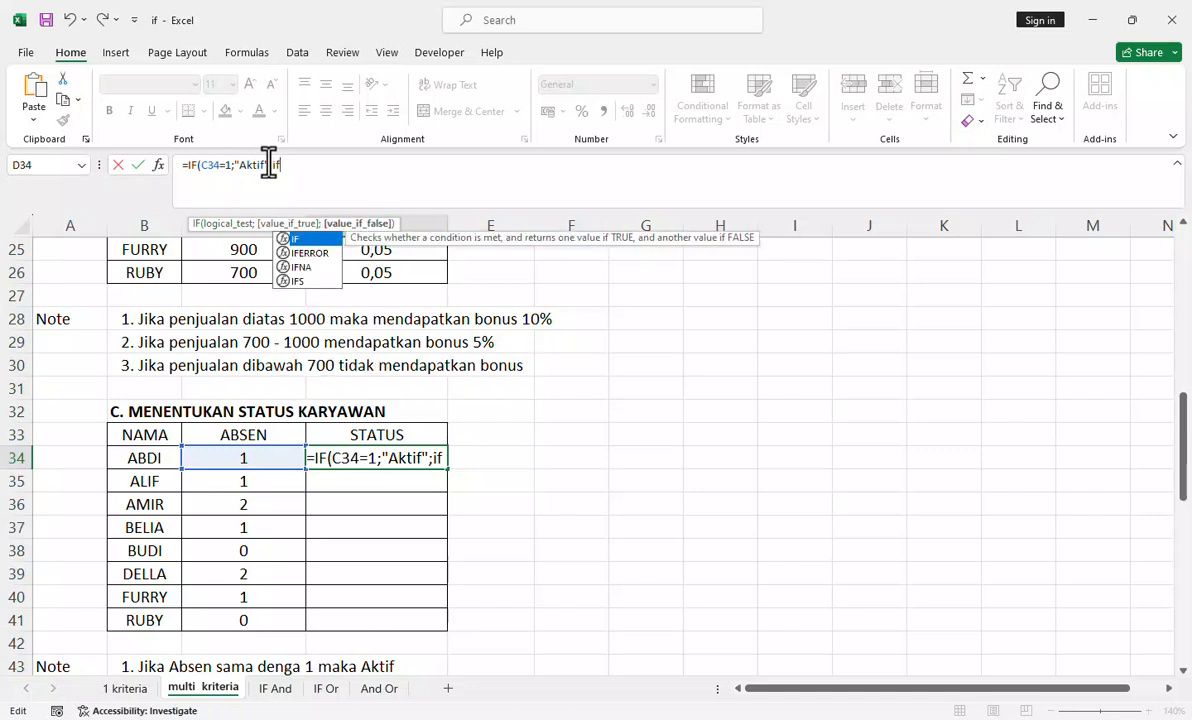
Step: Nest a second IF in the D34 formula's value if false, testing C34=2 and returning "Cuti" if true
key(Tab)
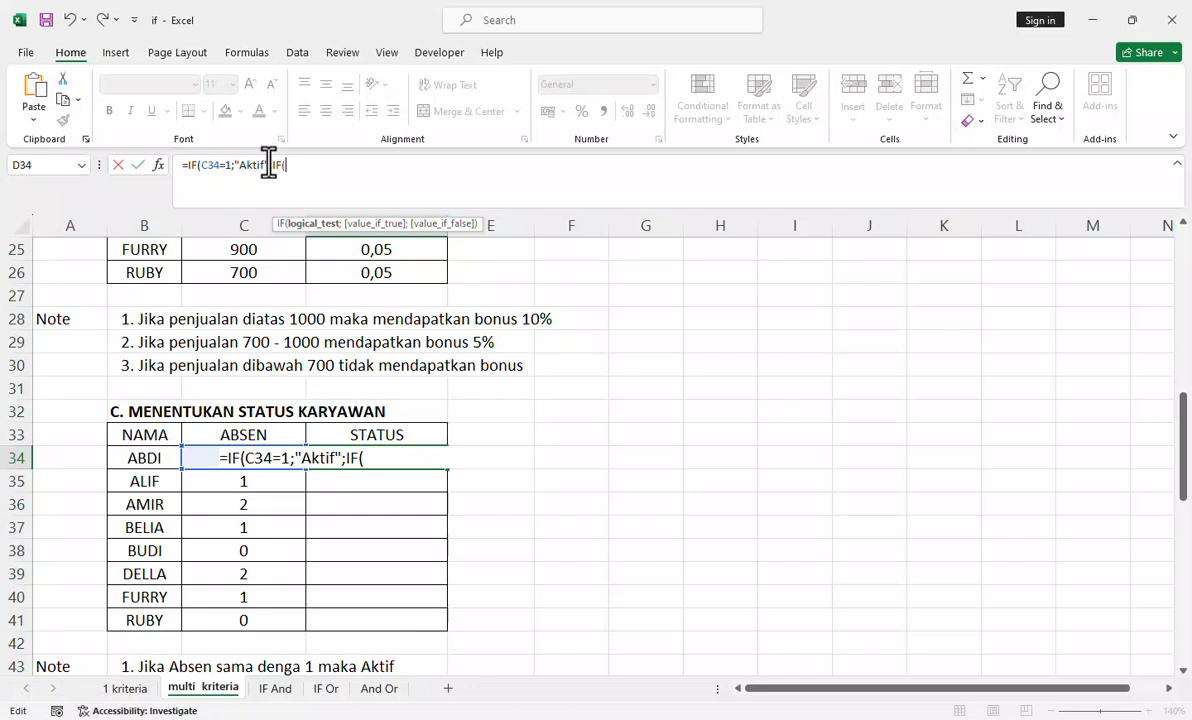
click(200, 456)
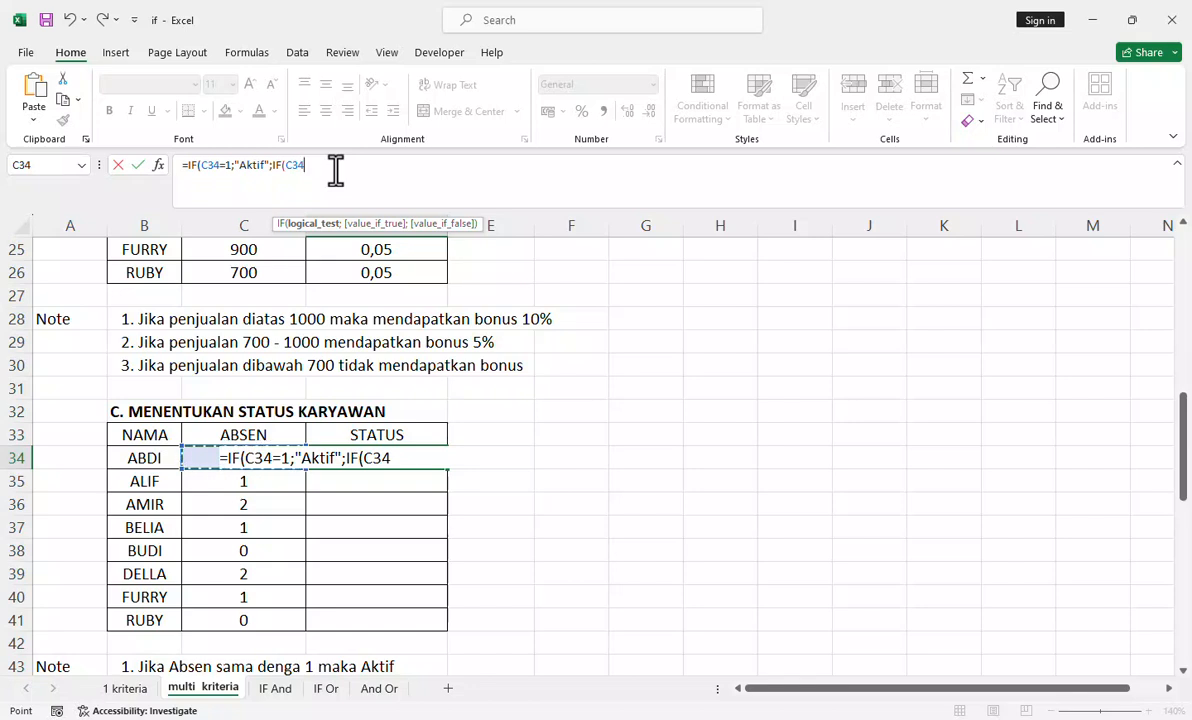
text(=2;)
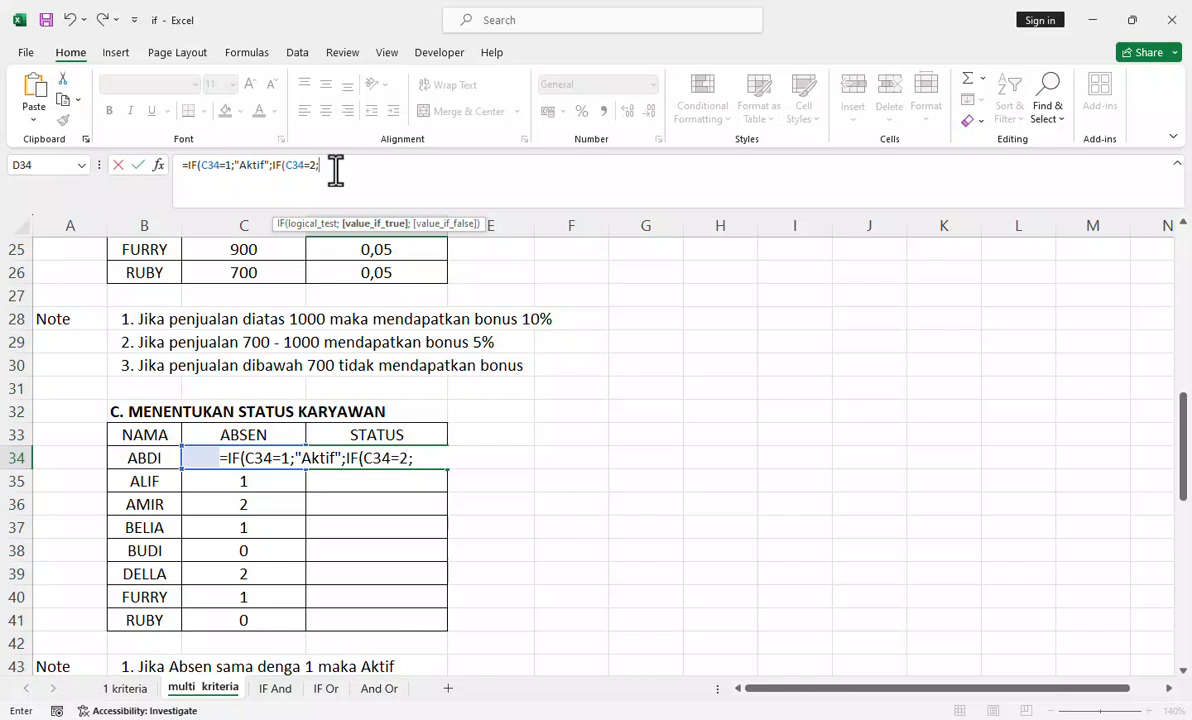
text("")
click(322, 166)
text(Cuti)
text(;)
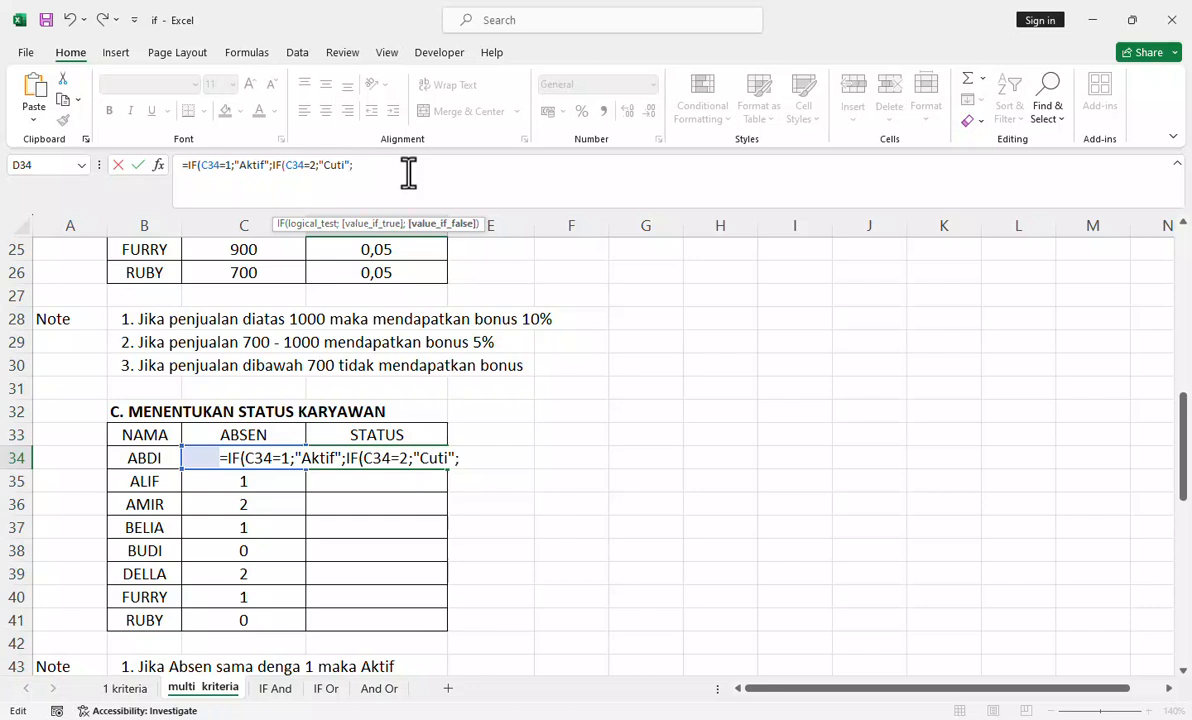
text("Cuti";"Tidak Aktif")
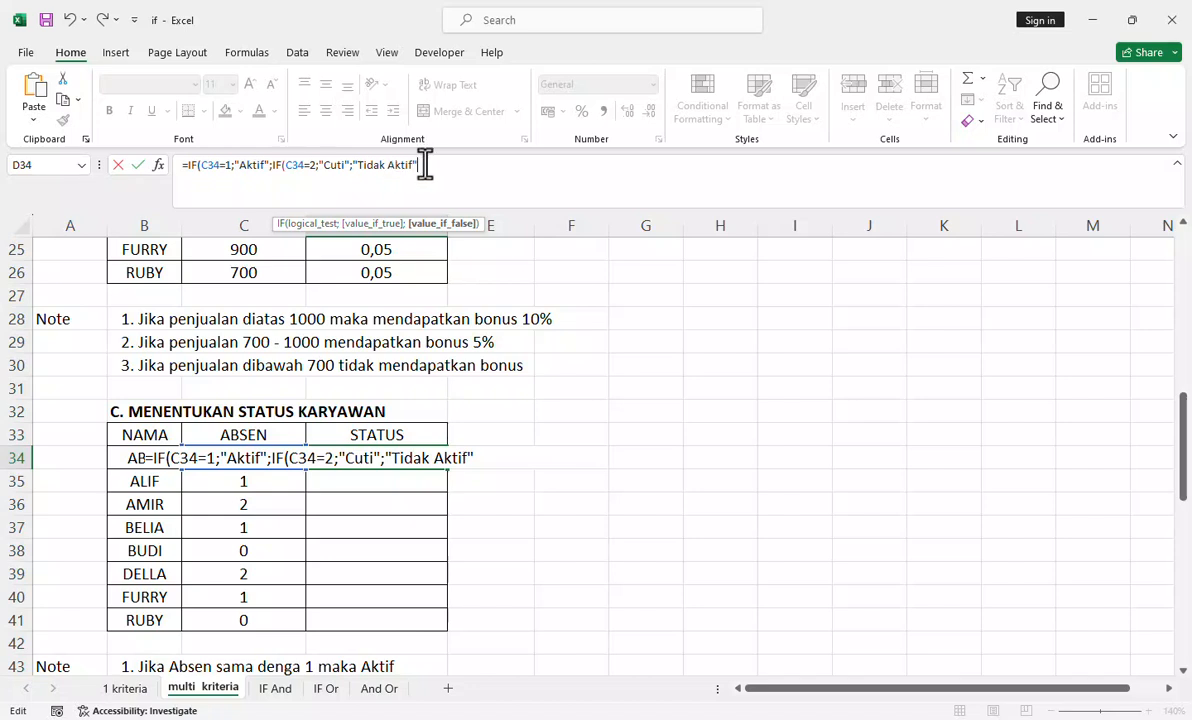
text()))
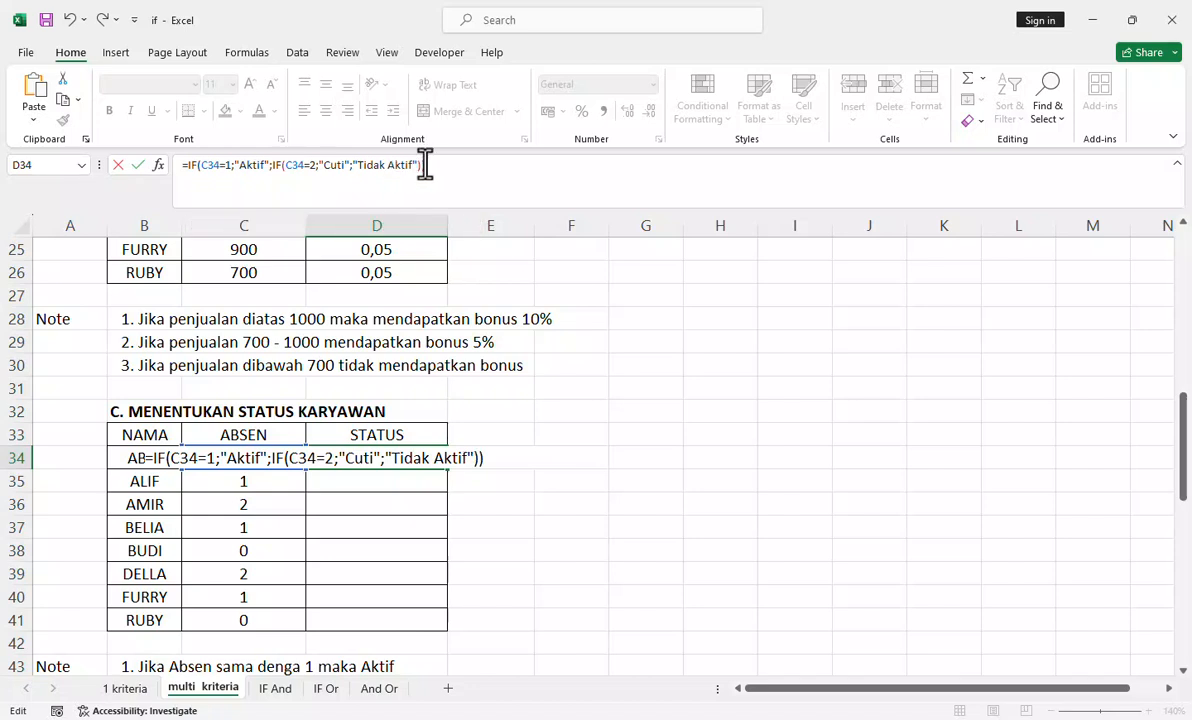
Step: Complete the nested D34 formula with "Tidak Aktif" as the value if false and both closing parentheses
key(Return)
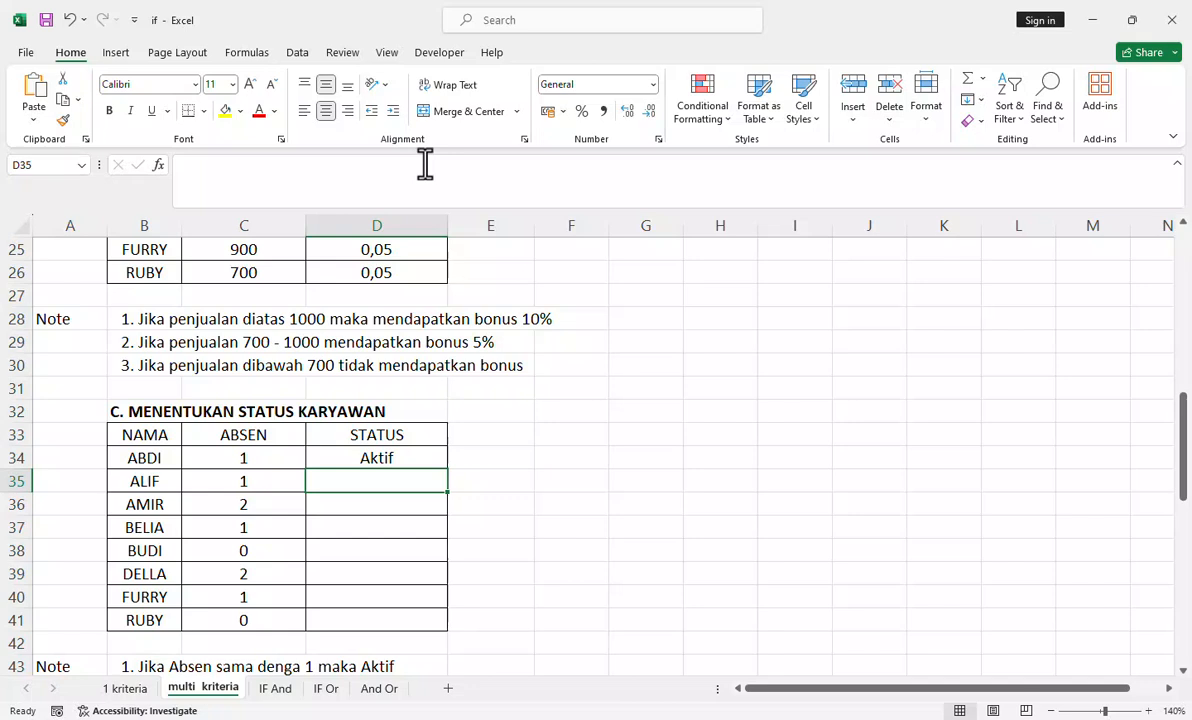
Step: Fill the D34 status formula down the STATUS column to row 41
click(413, 450)
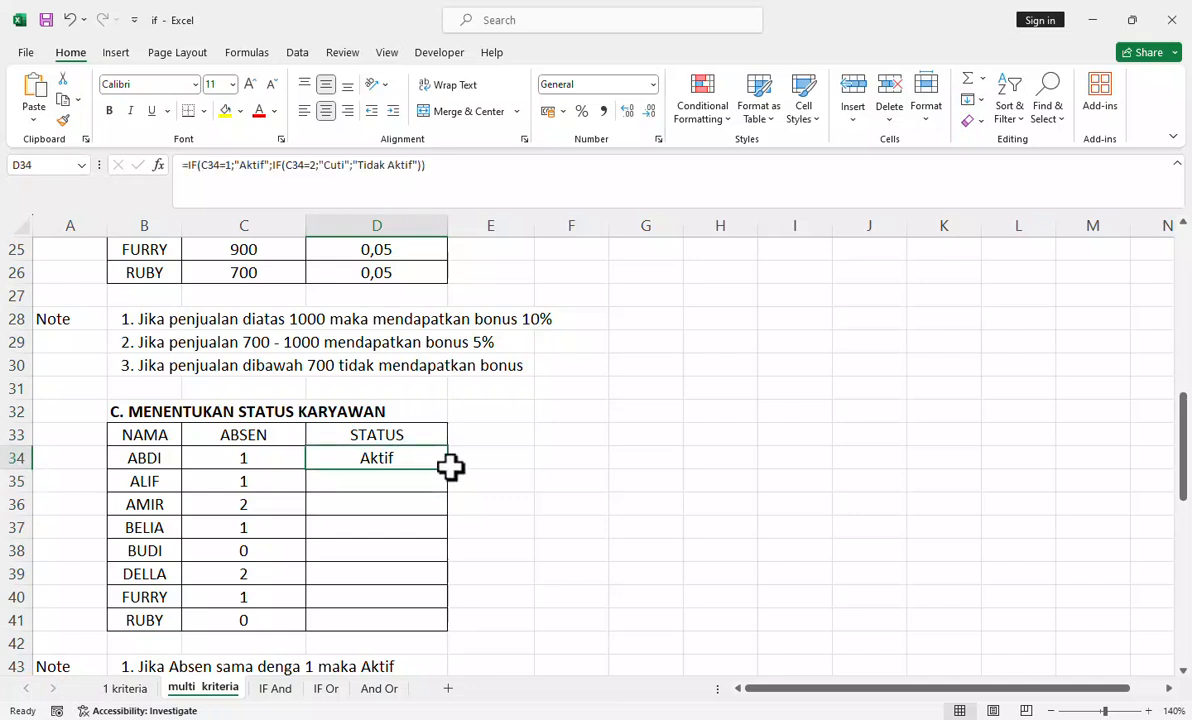
double_click(448, 470)
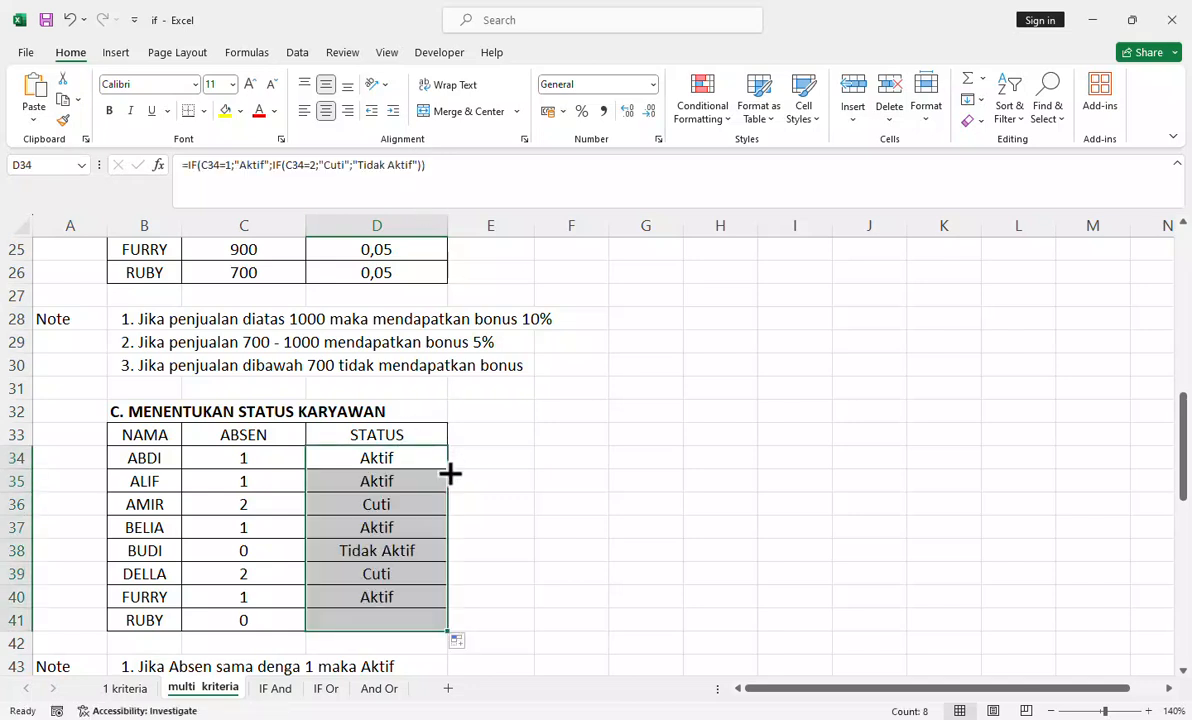
scroll(412, 452, down, 1)
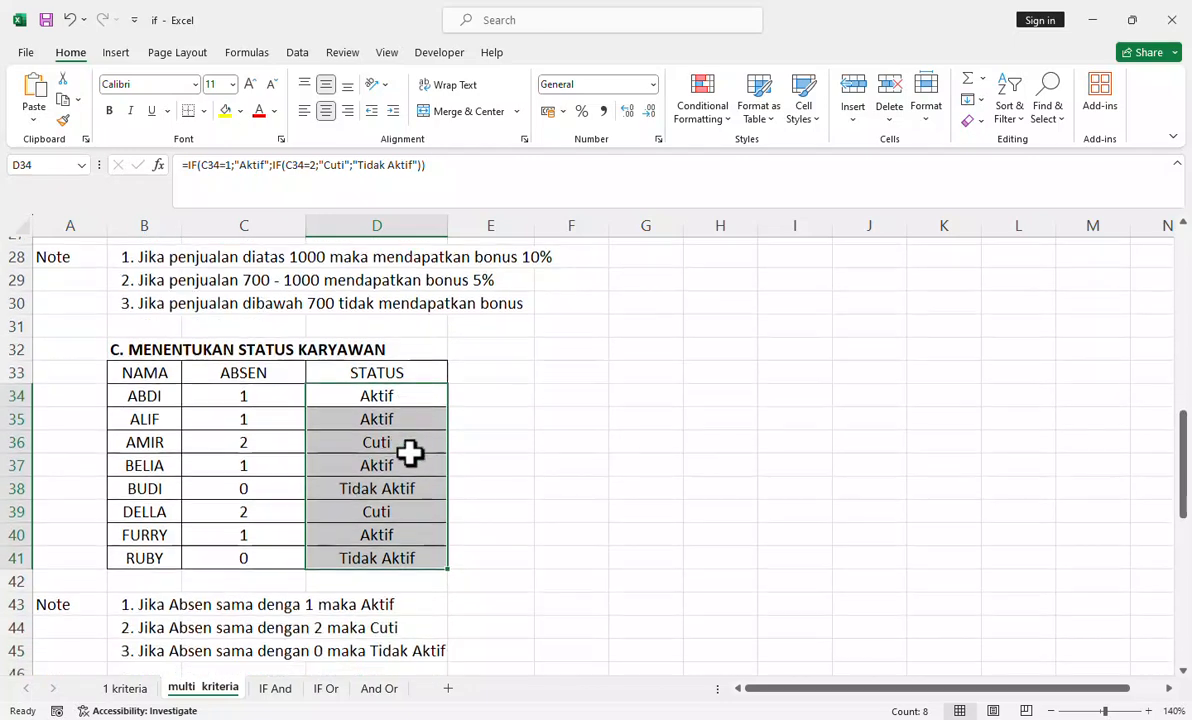
Step: Check the statuses in rows 36 and 38 against the notes, and examine the exam criteria and the UTS, UAS and Absen scores below
scroll(410, 453, down, 2)
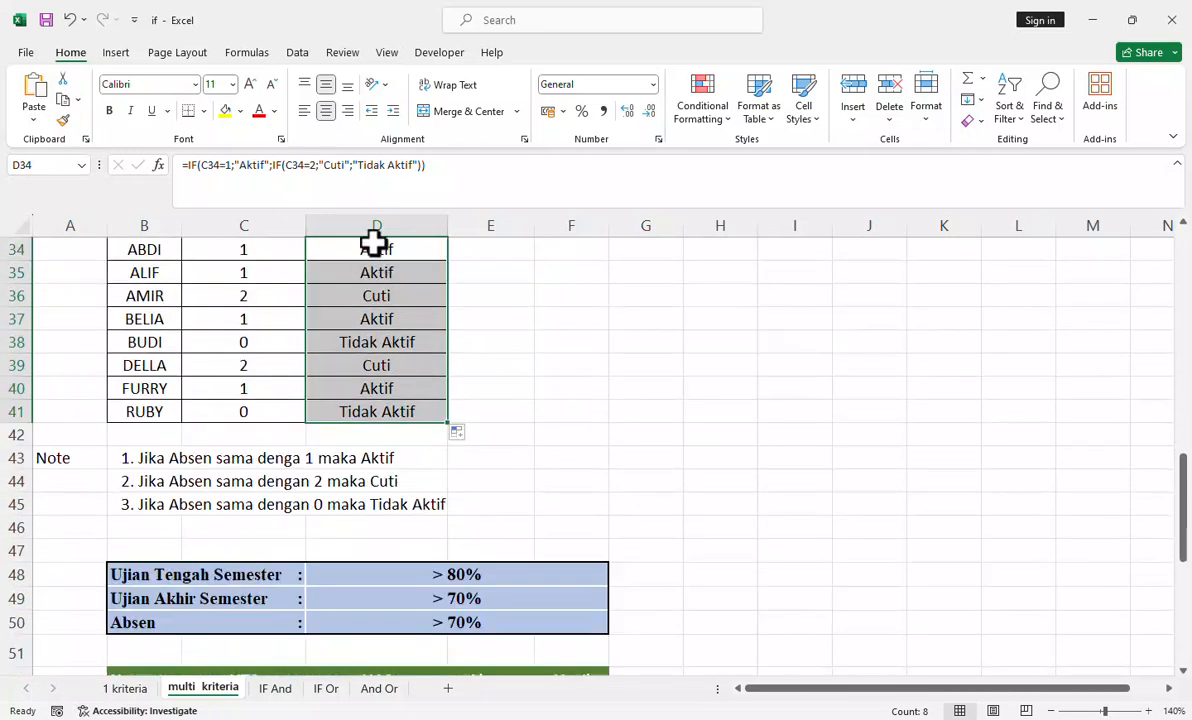
click(411, 303)
drag(176, 299, 356, 300)
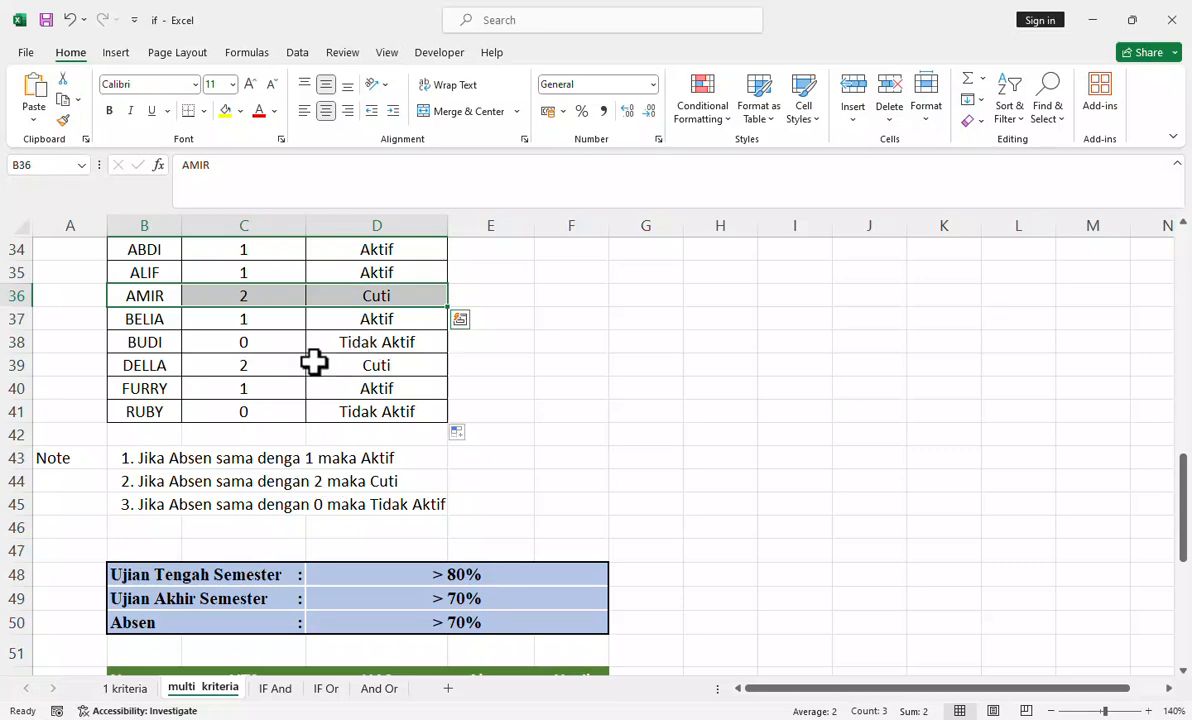
click(162, 344)
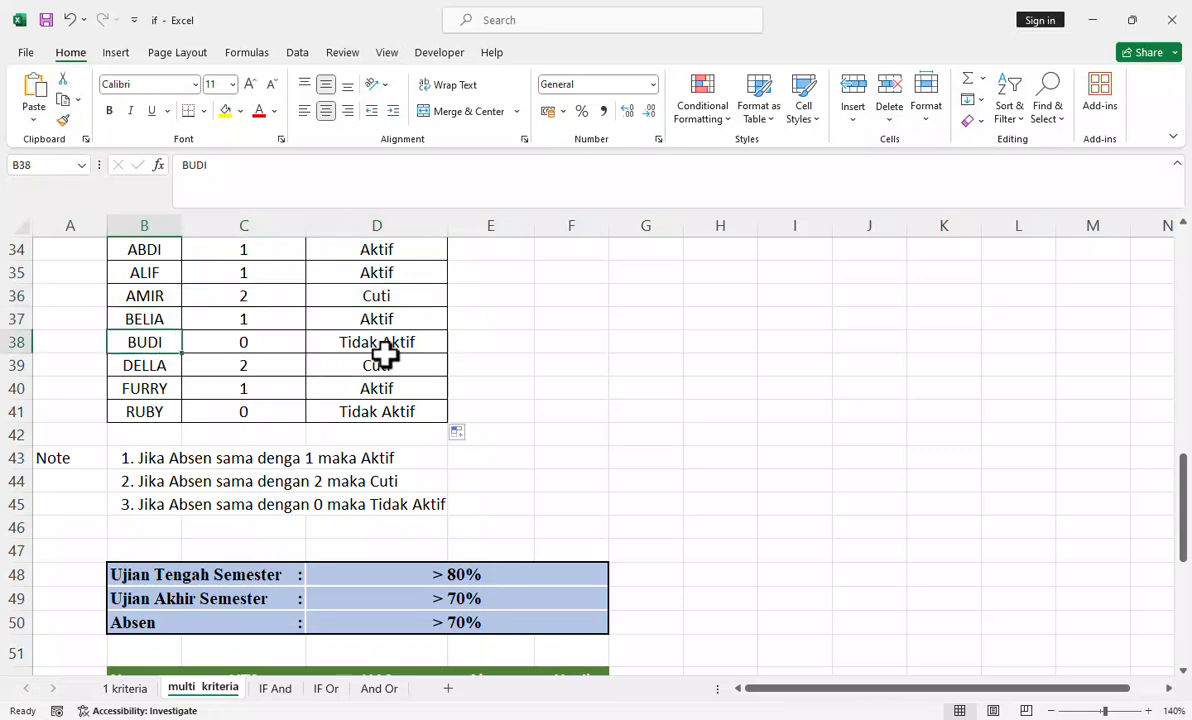
scroll(385, 352, down, 4)
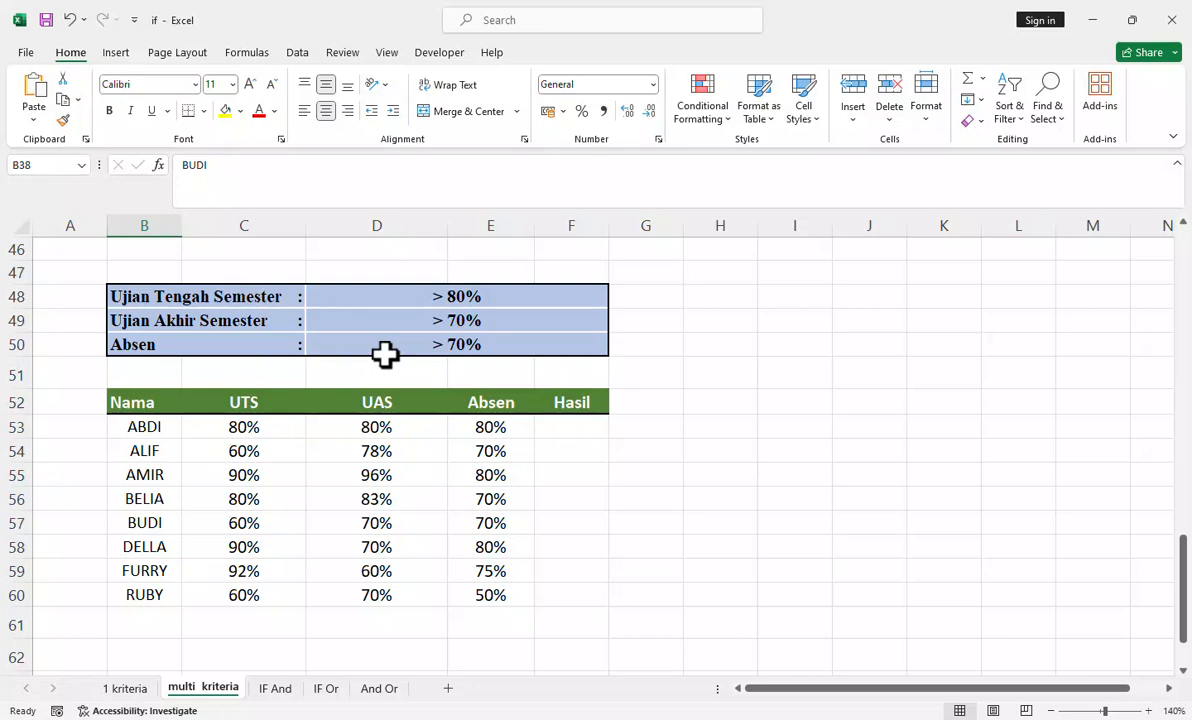
scroll(385, 352, up, 1)
scroll(385, 352, down, 1)
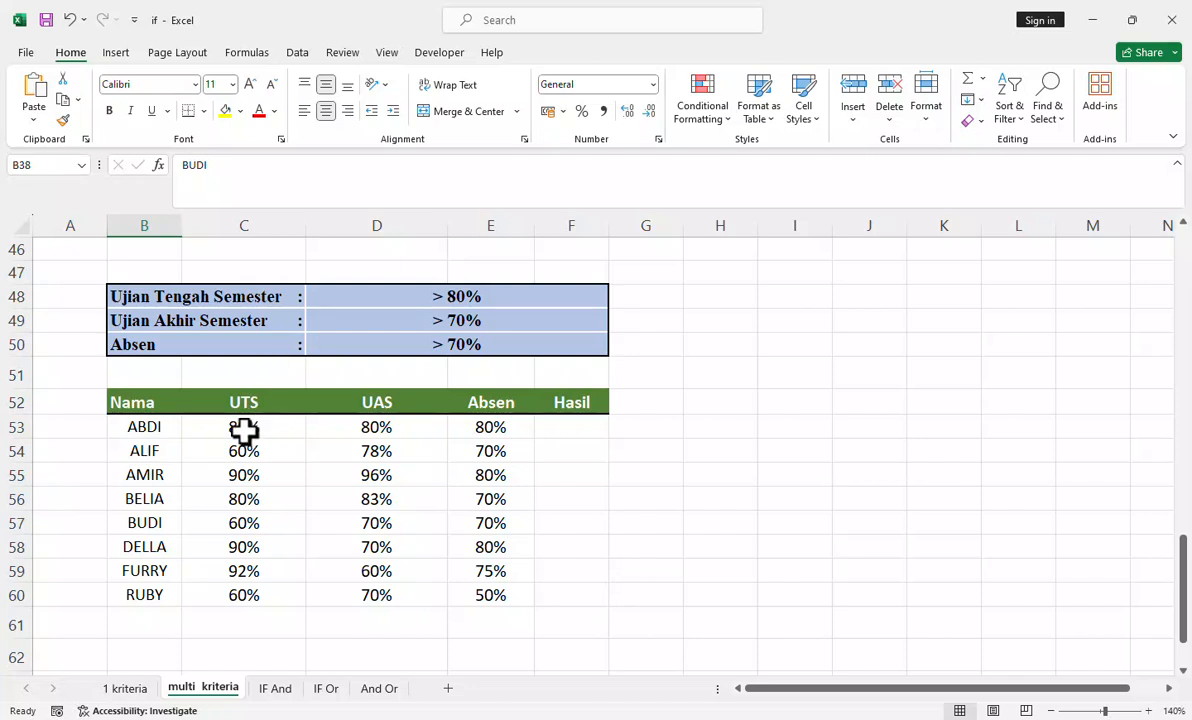
drag(242, 430, 482, 592)
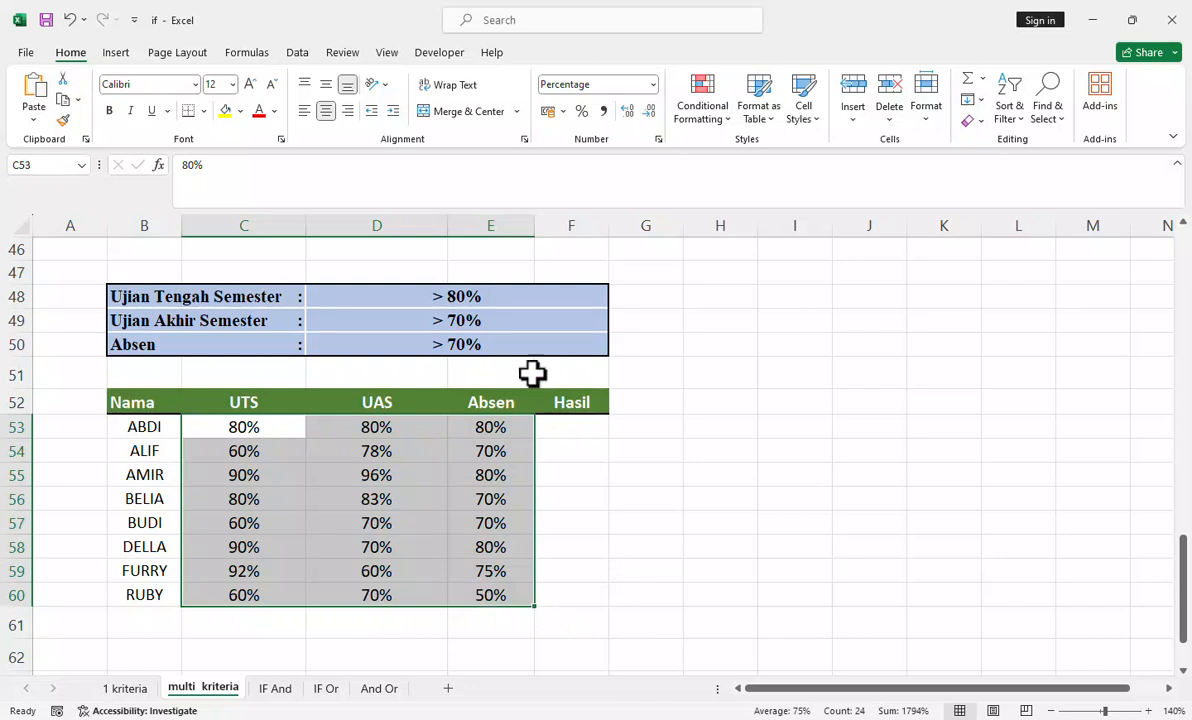
click(603, 344)
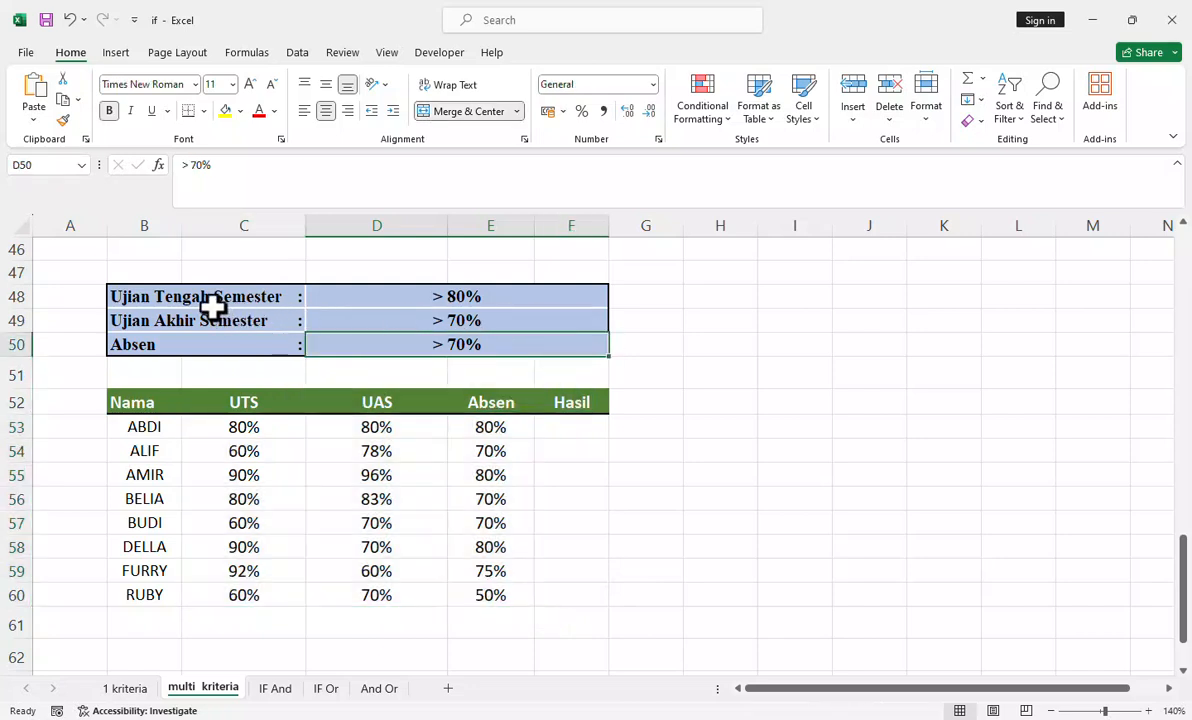
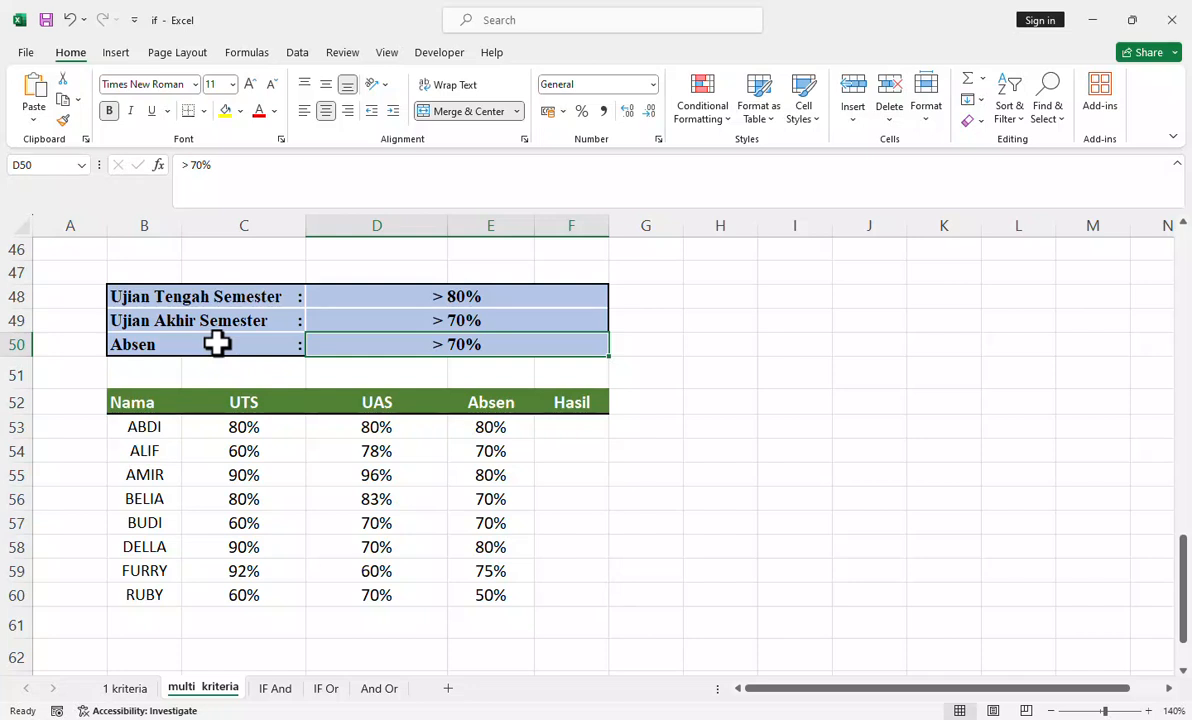
Step: Start an IF formula in F53, the first Hasil cell, including its opening parenthesis
click(585, 429)
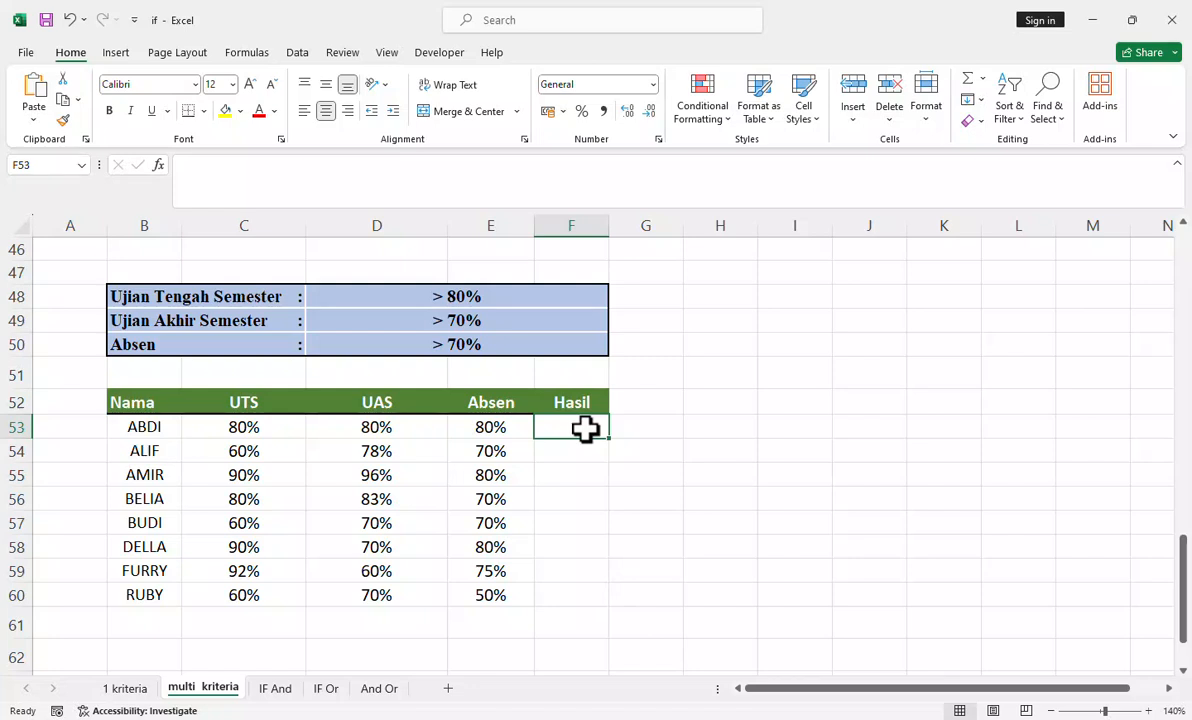
text(=)
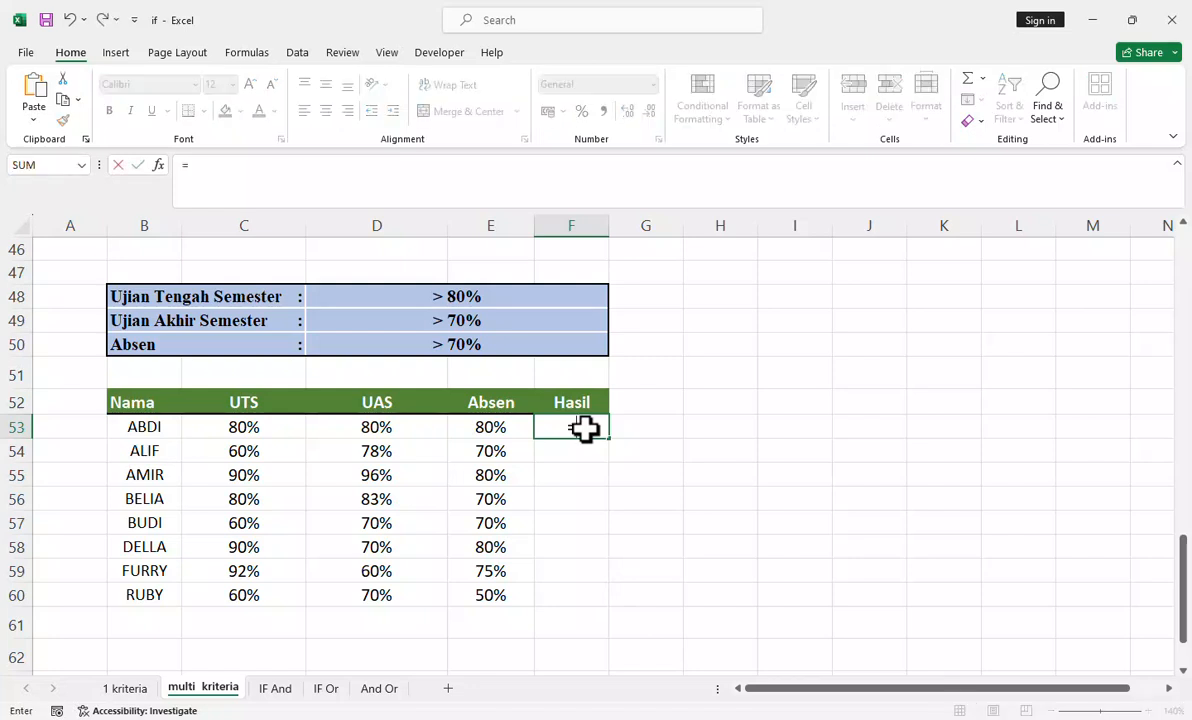
text(if)
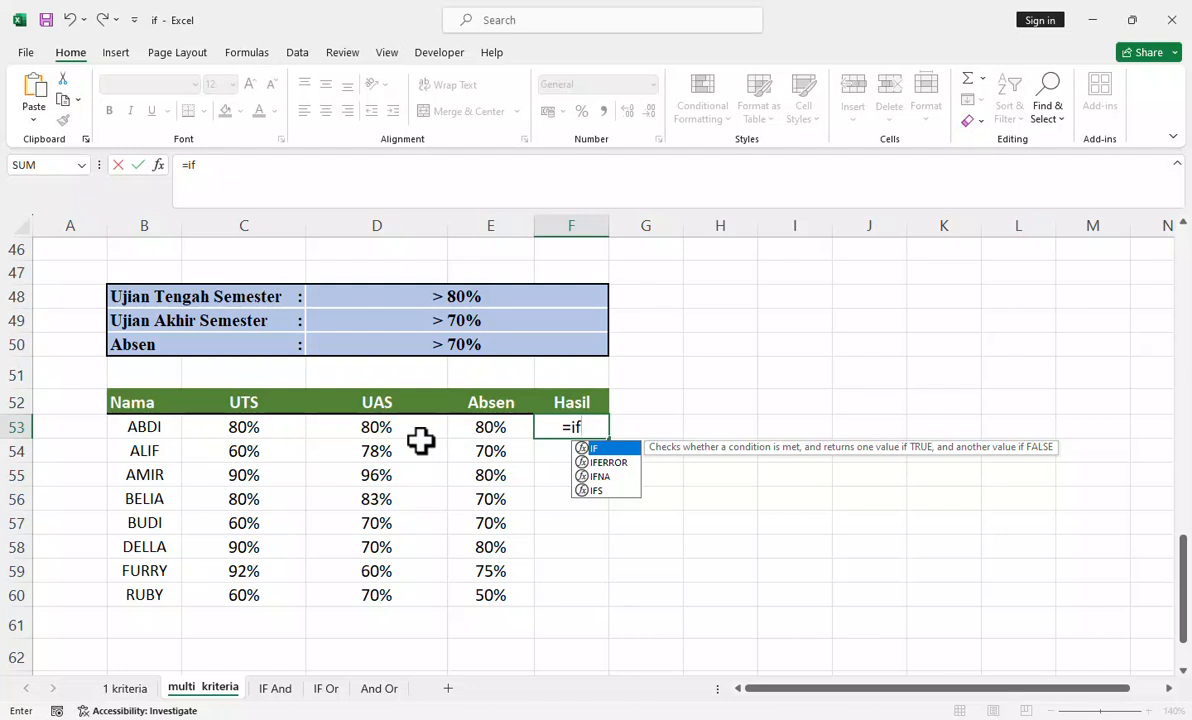
click(235, 428)
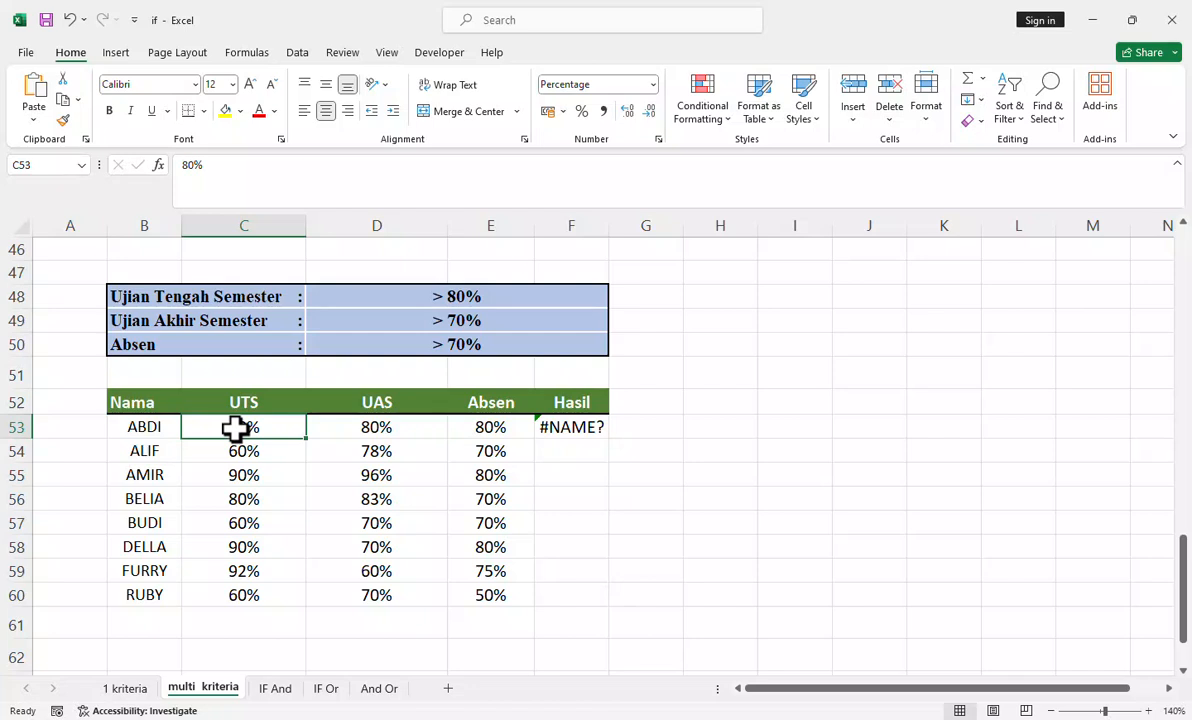
click(556, 428)
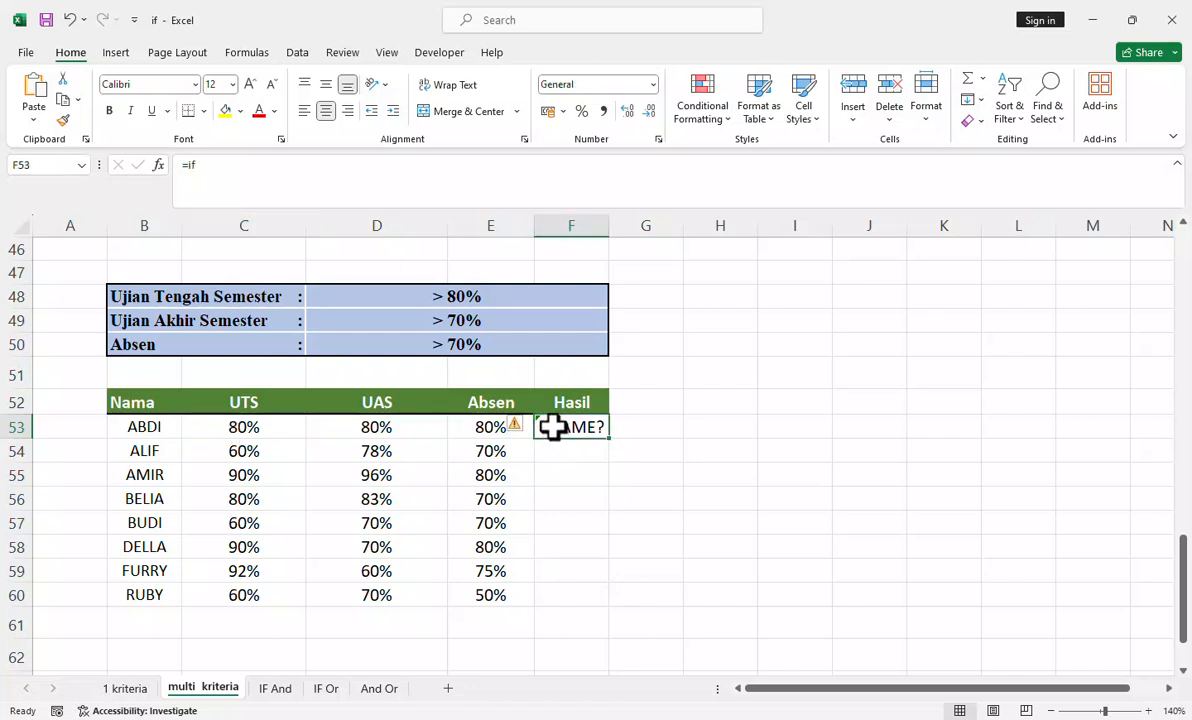
click(212, 166)
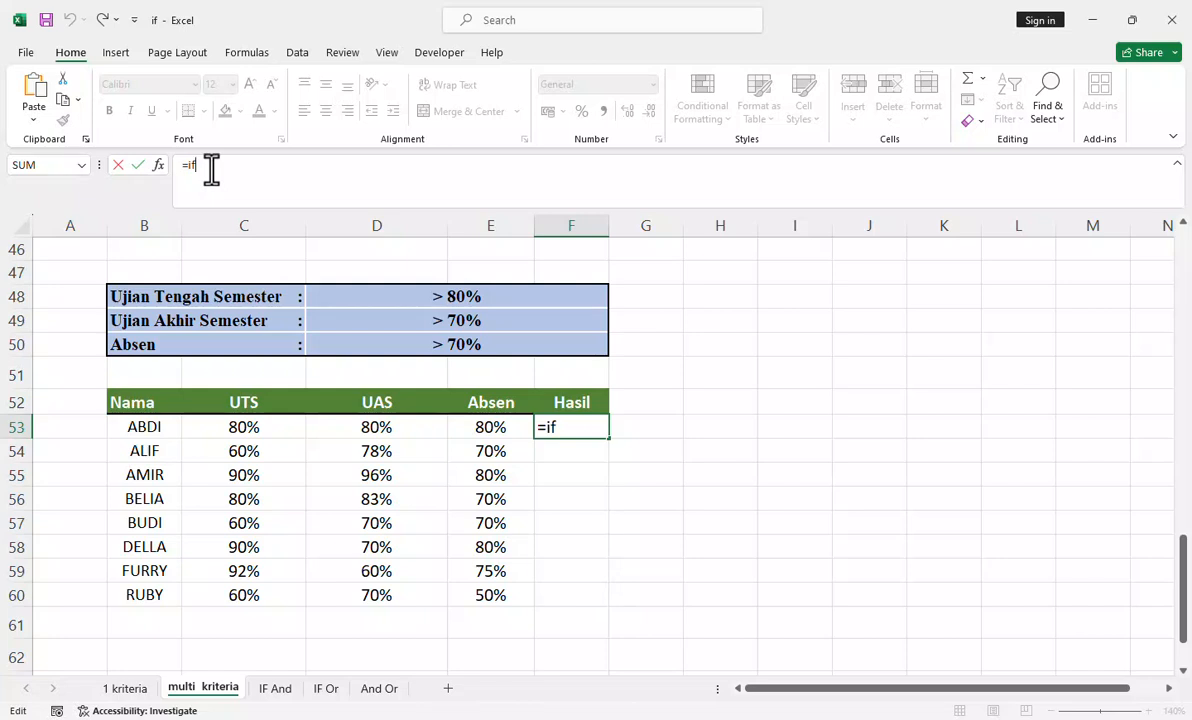
key(Tab)
click(583, 426)
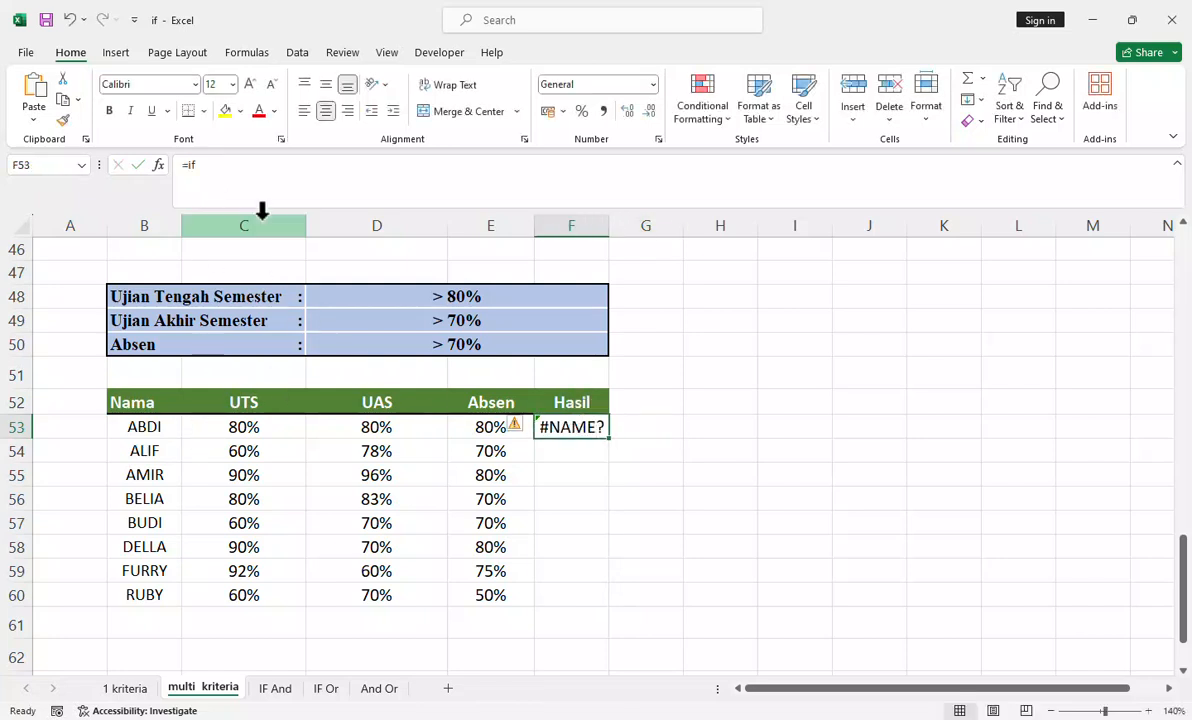
click(214, 167)
text(()
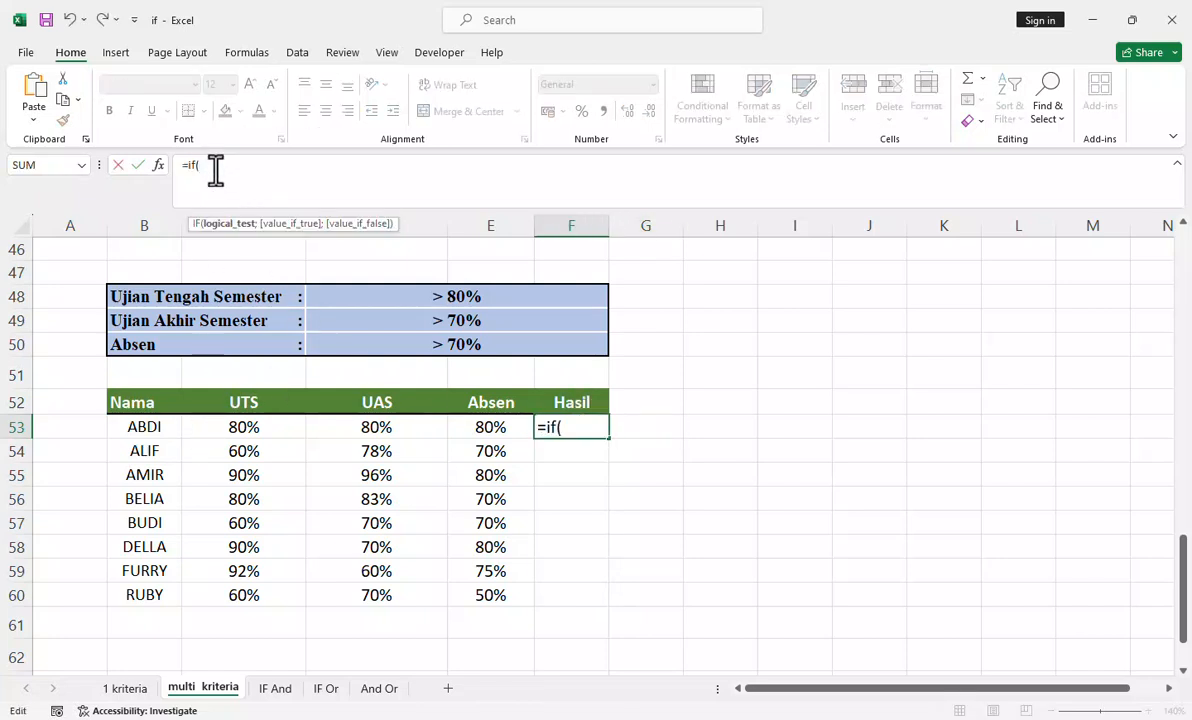
Step: Enter C53>80% as the first condition of the F53 formula, enclosed in its own parentheses
click(245, 426)
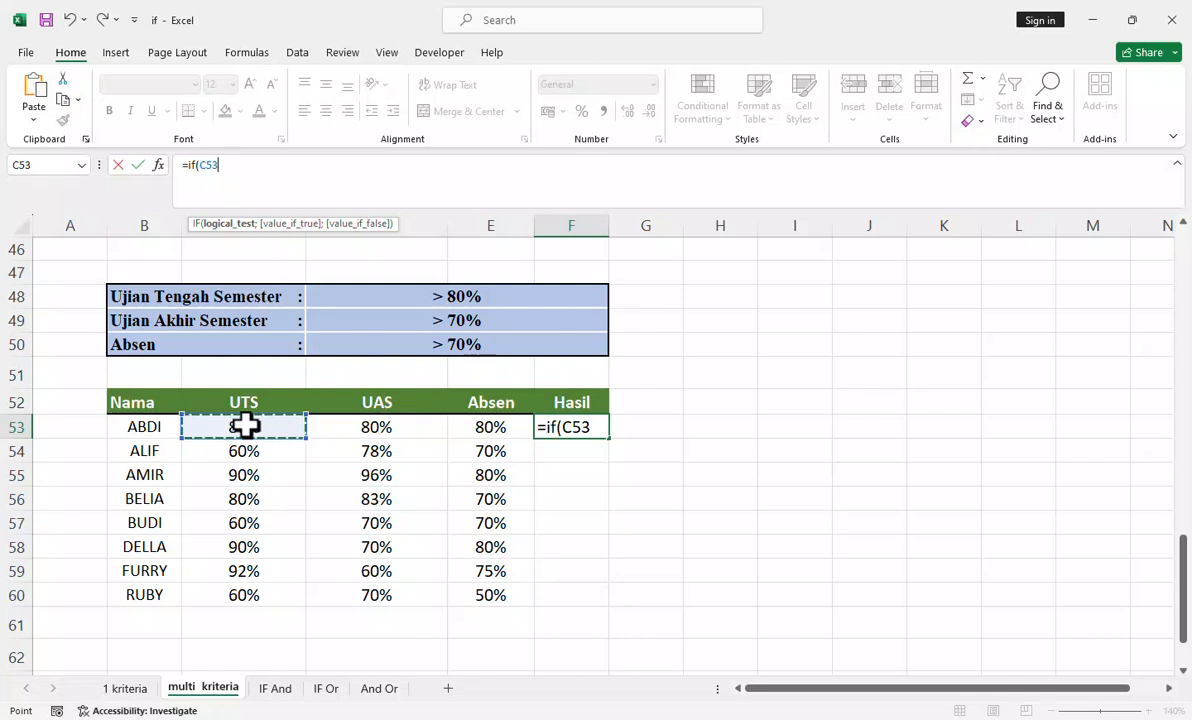
text(>80)
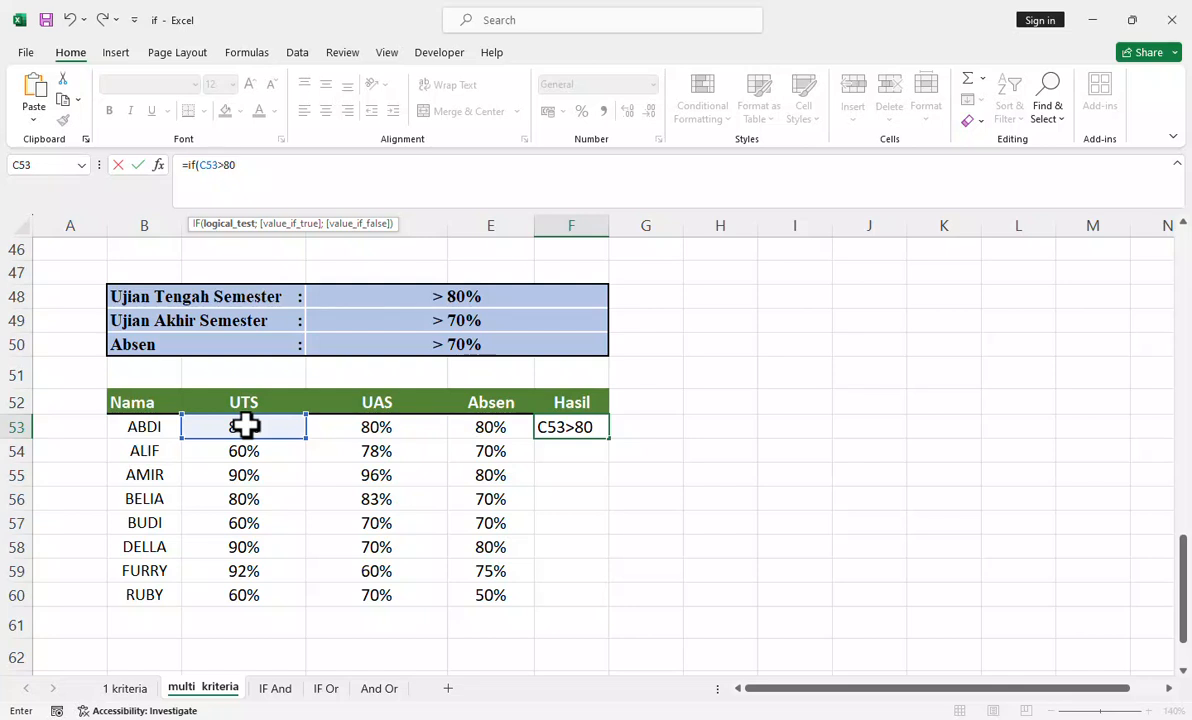
text(%))
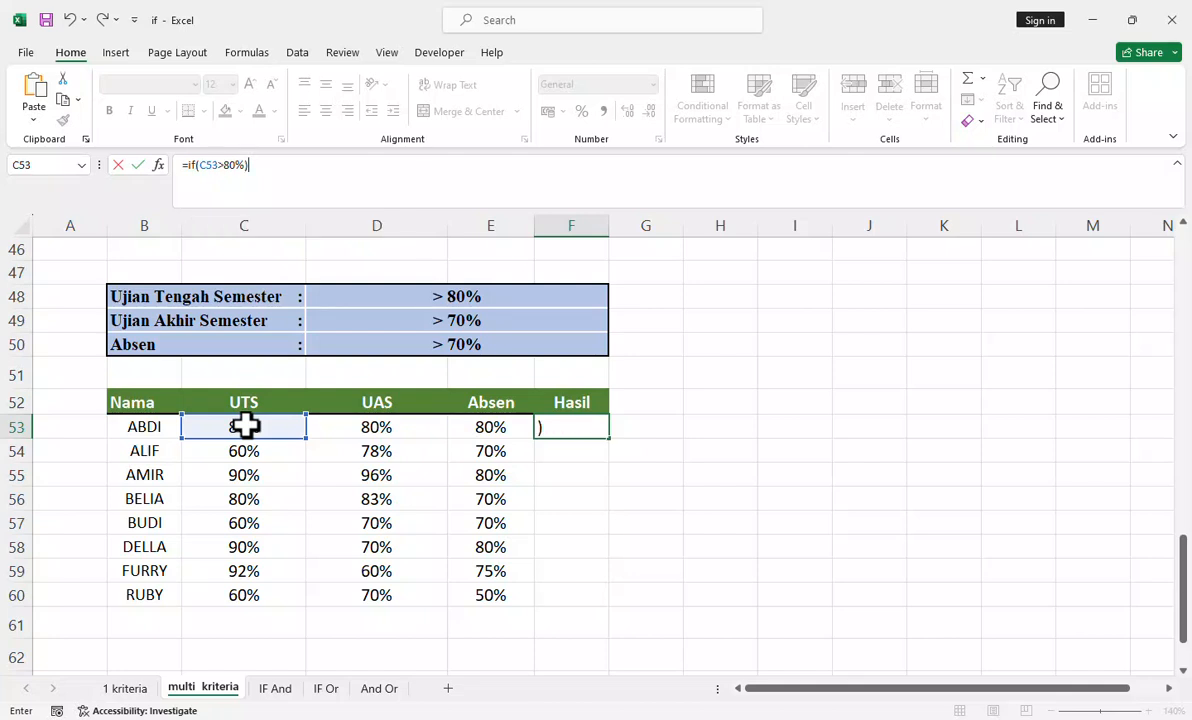
click(198, 165)
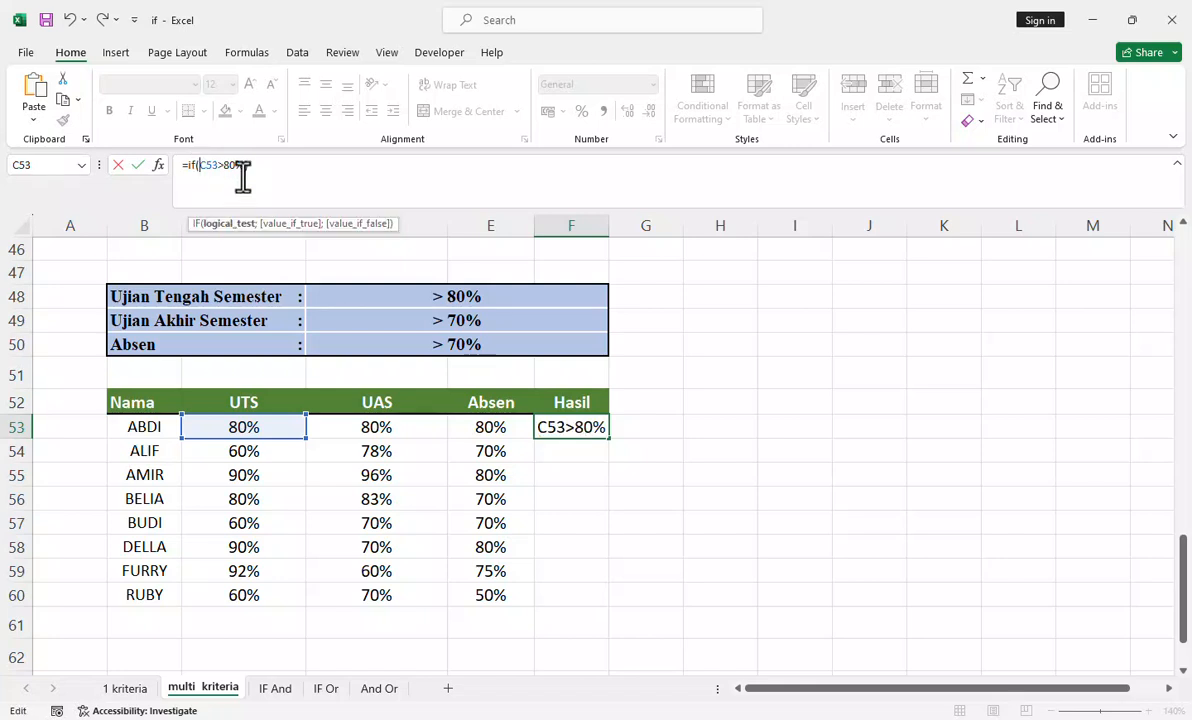
text(()
click(261, 173)
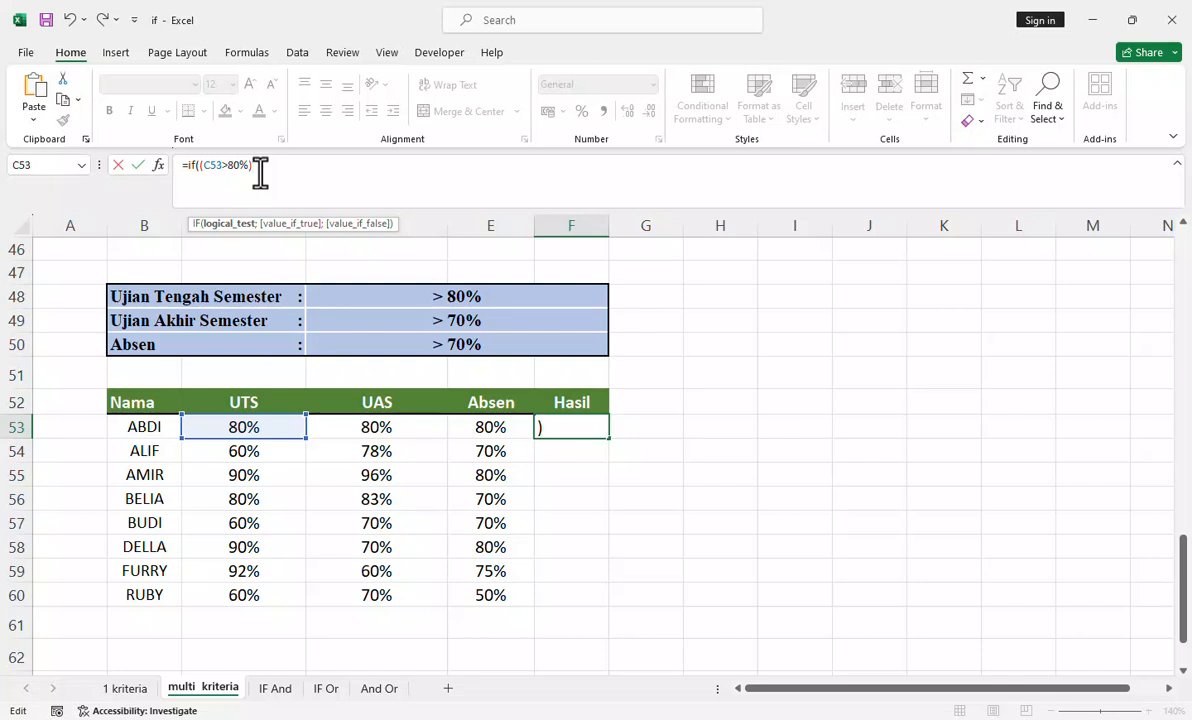
Step: Add the parenthesised UAS condition D53>70% to the F53 logical test, followed by a plus sign for another condition
text(+()
click(379, 429)
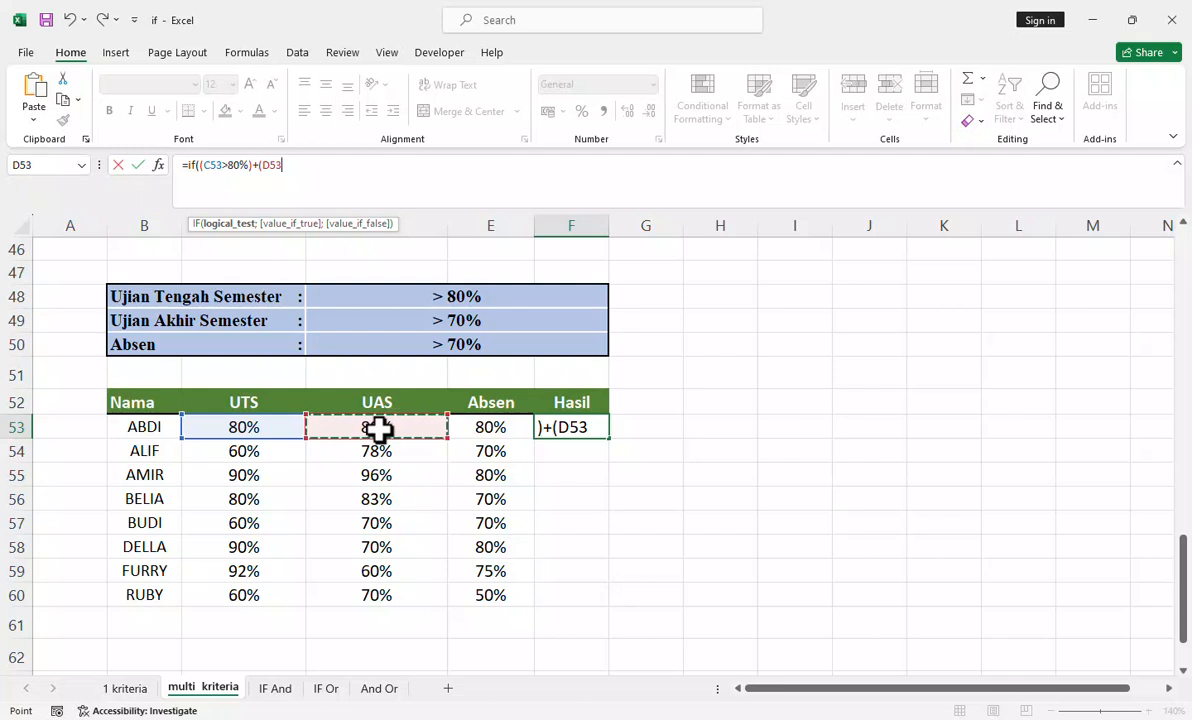
text(>)
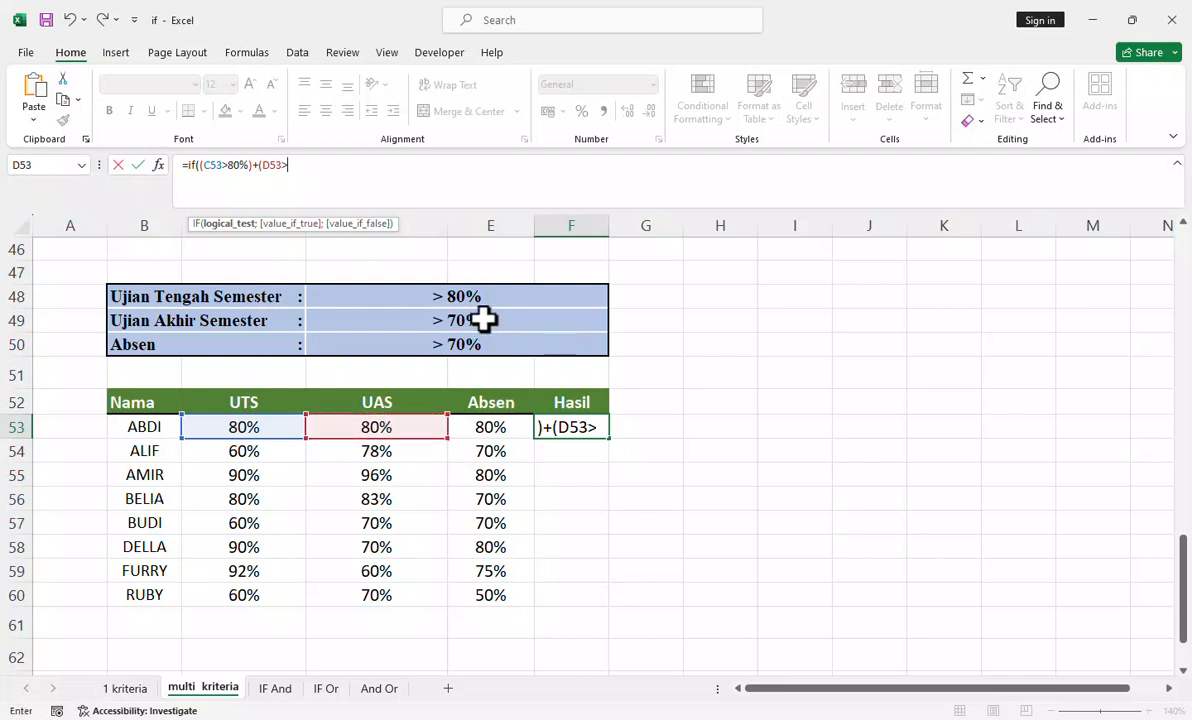
text(70%)
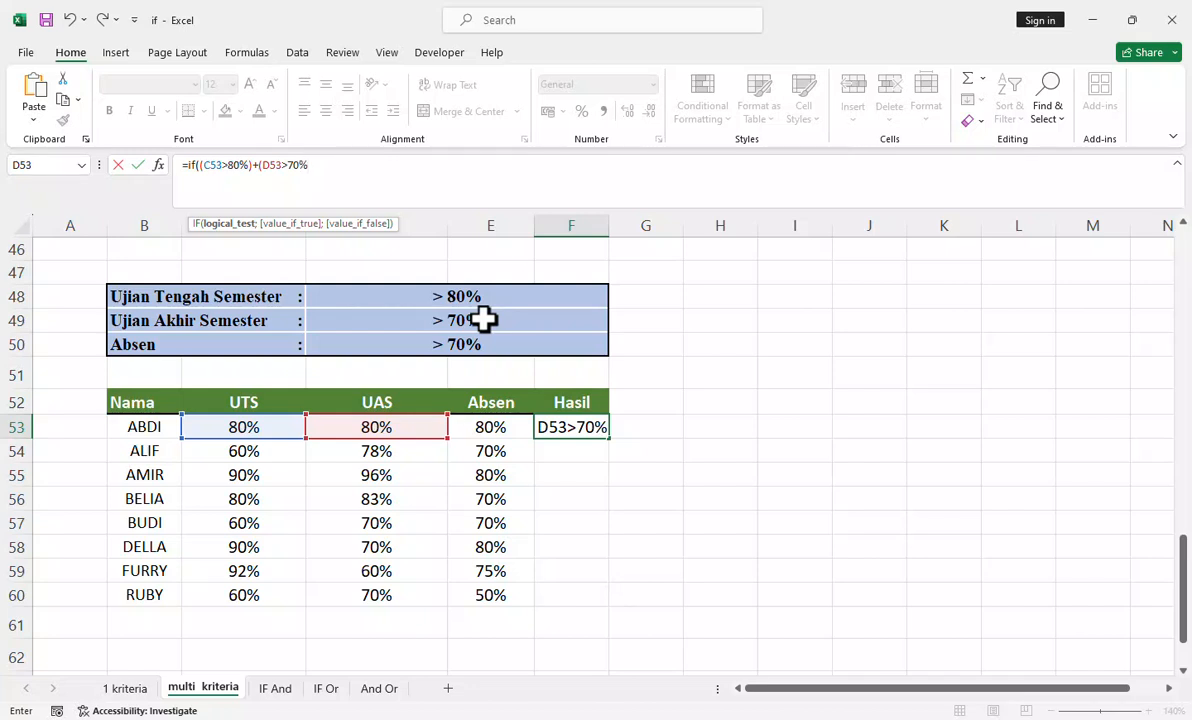
text()+()
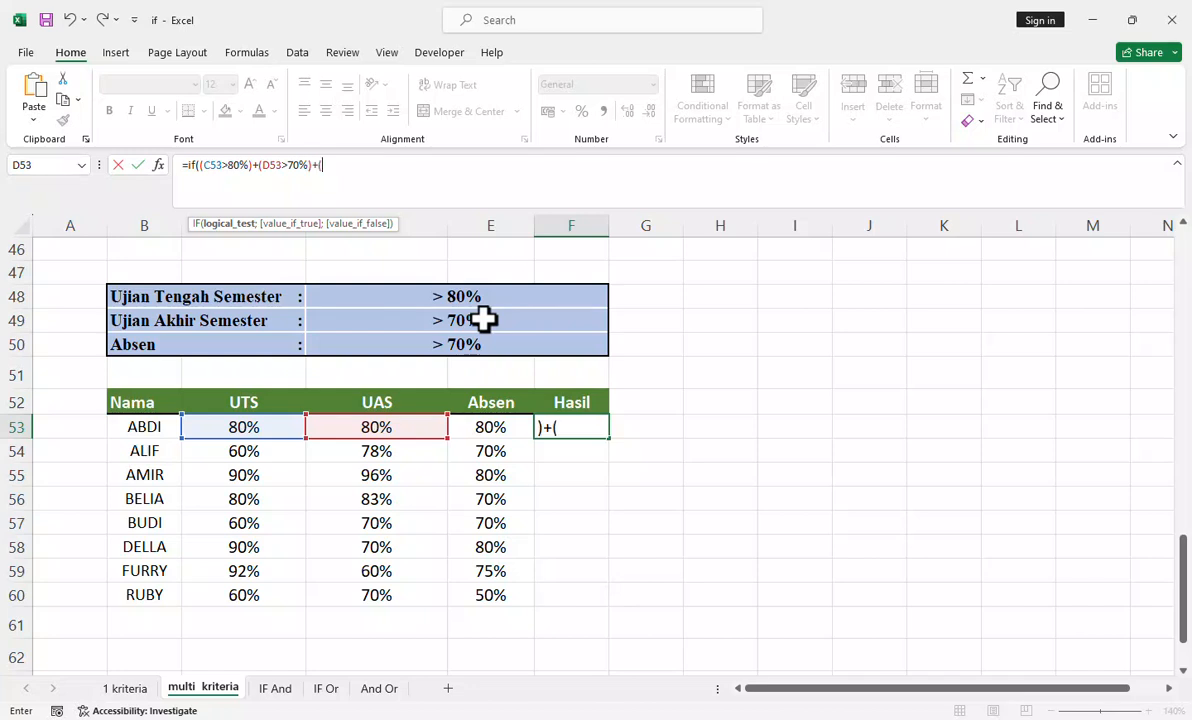
Step: Add the parenthesised Absen condition E53>70% as the third term of the F53 logical test
click(492, 428)
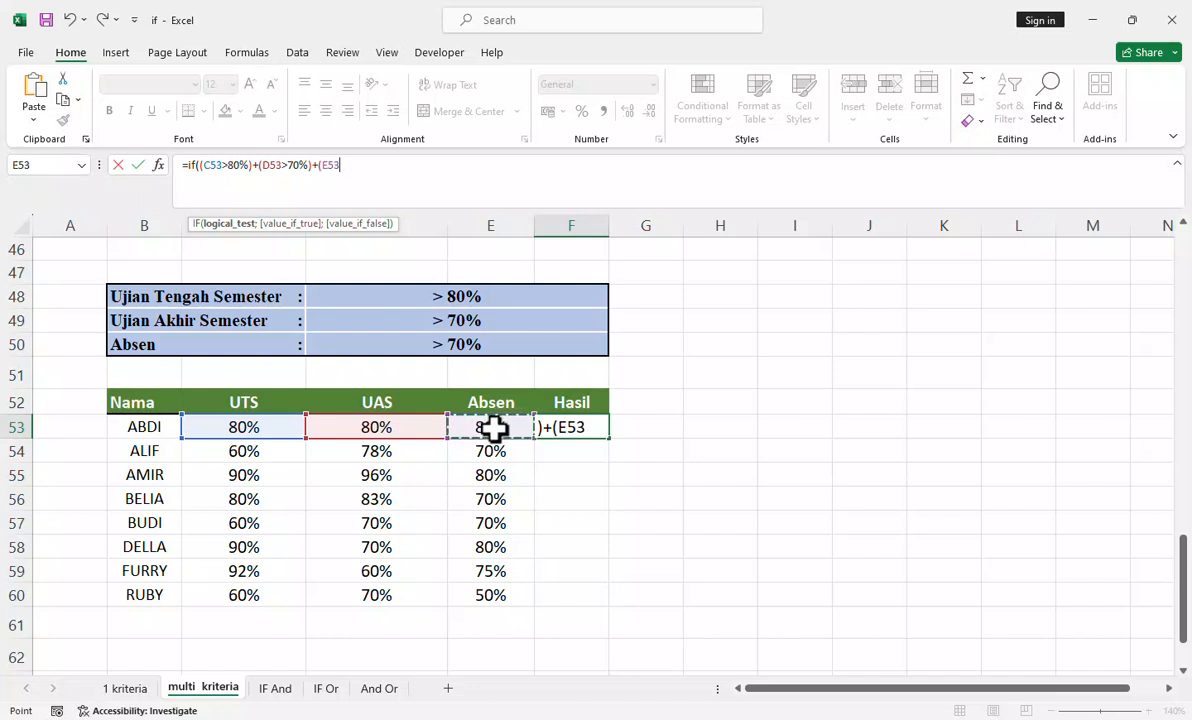
text(.70%)
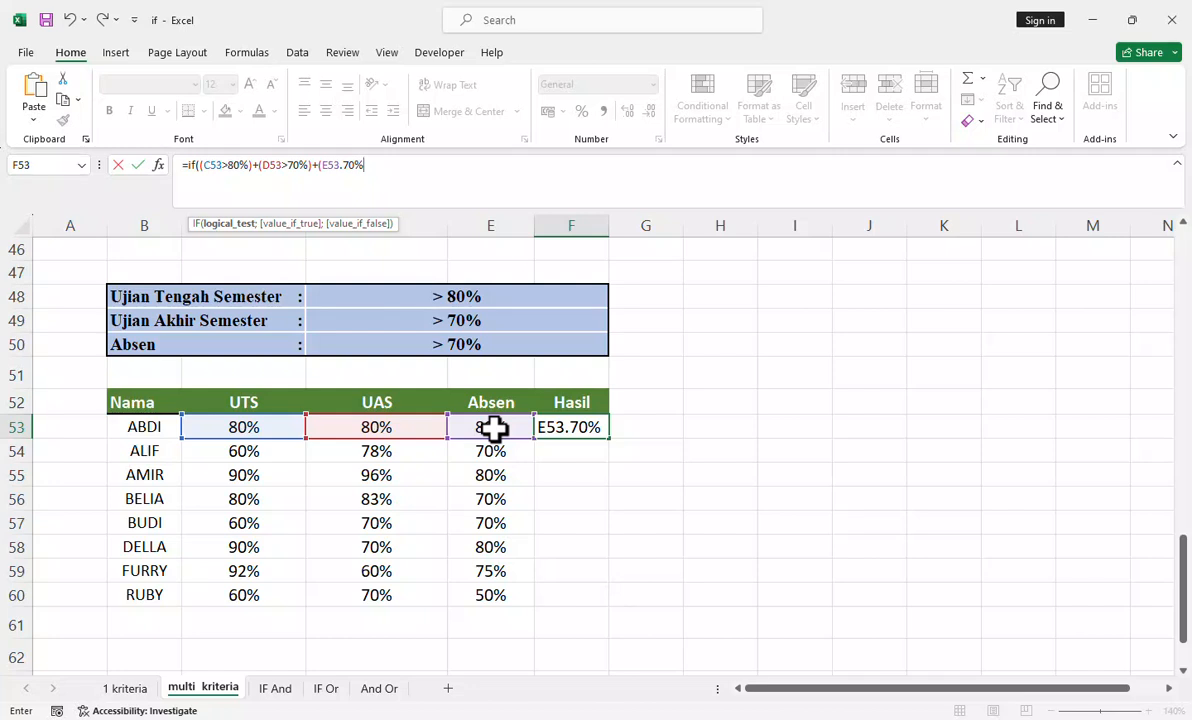
click(338, 165)
key(BackSpace)
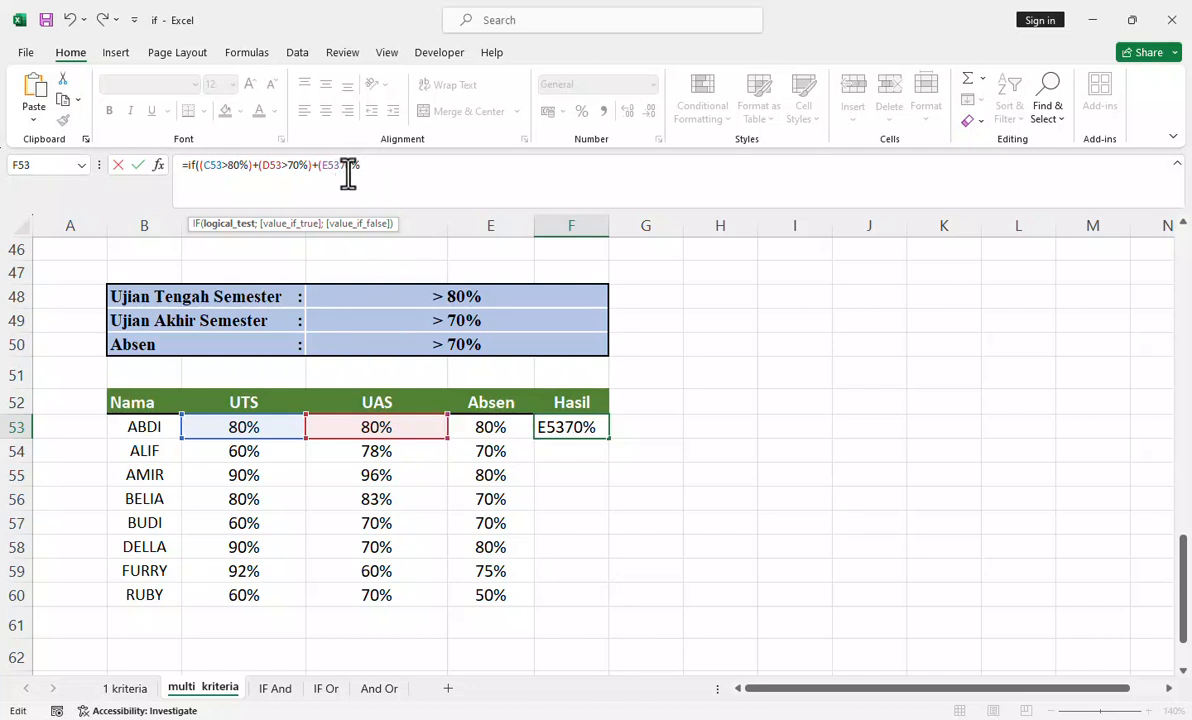
text(>80%)
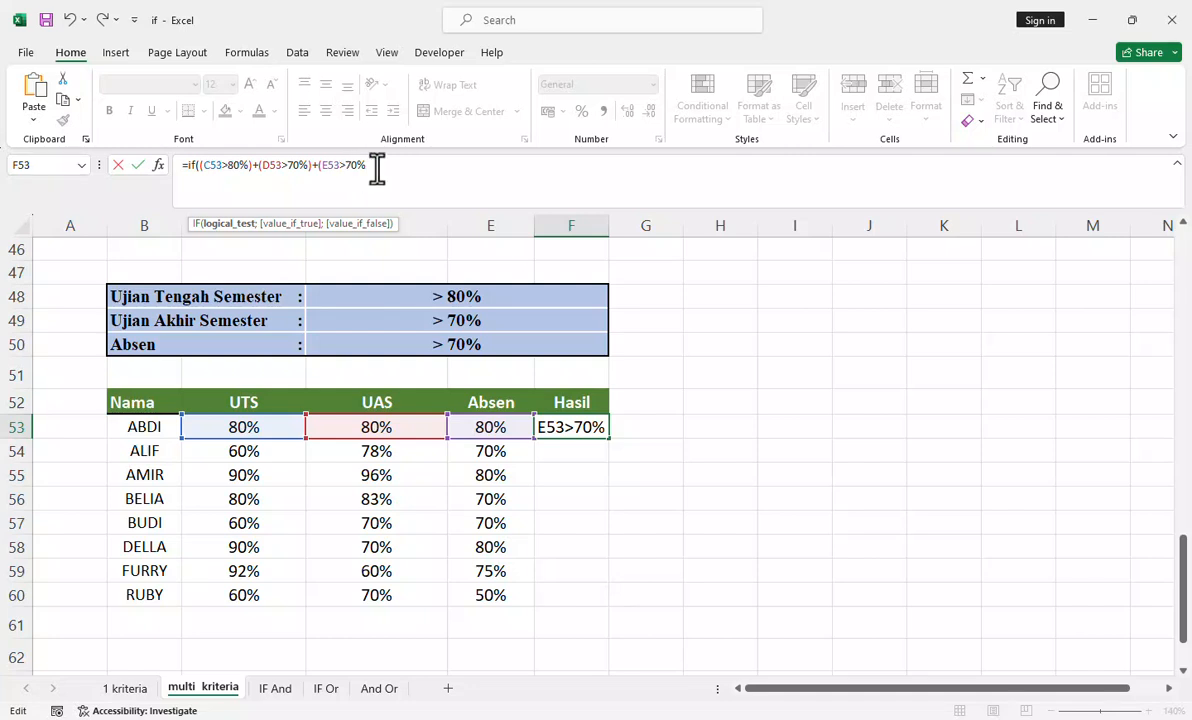
text()>1)
Step: Complete the F53 logical test with >1 and set "Lulus" as the value if true
text(;)
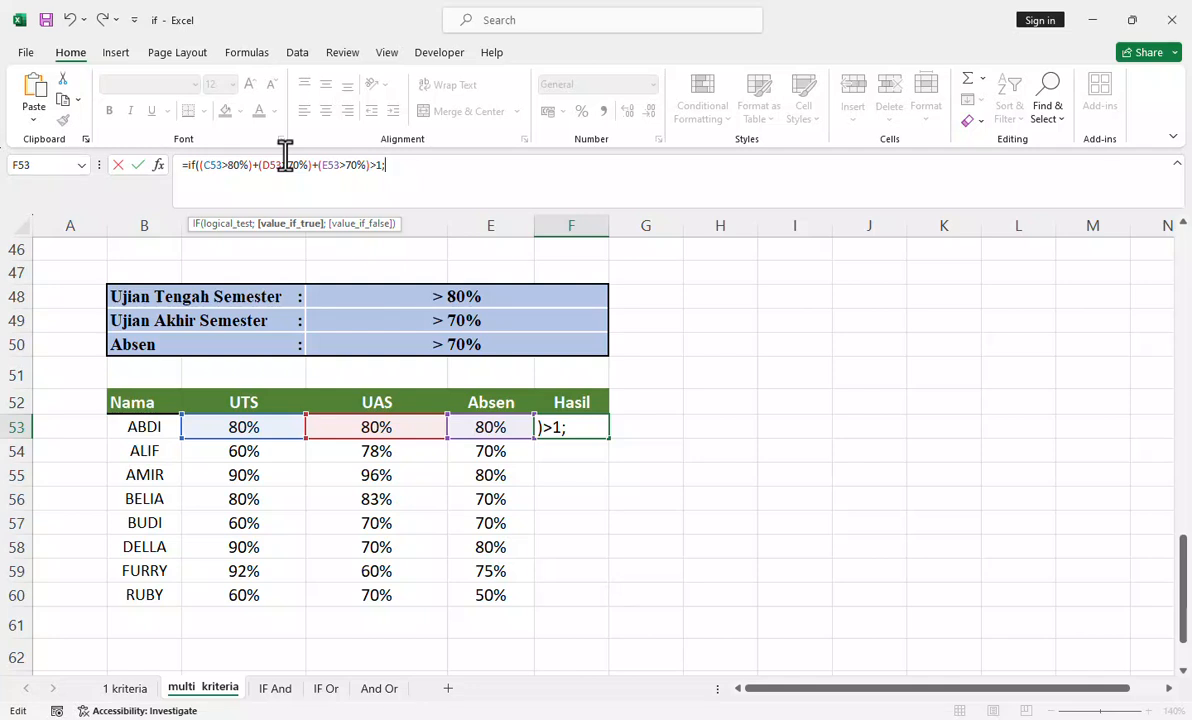
text("")
text(Lulus)
text(;)
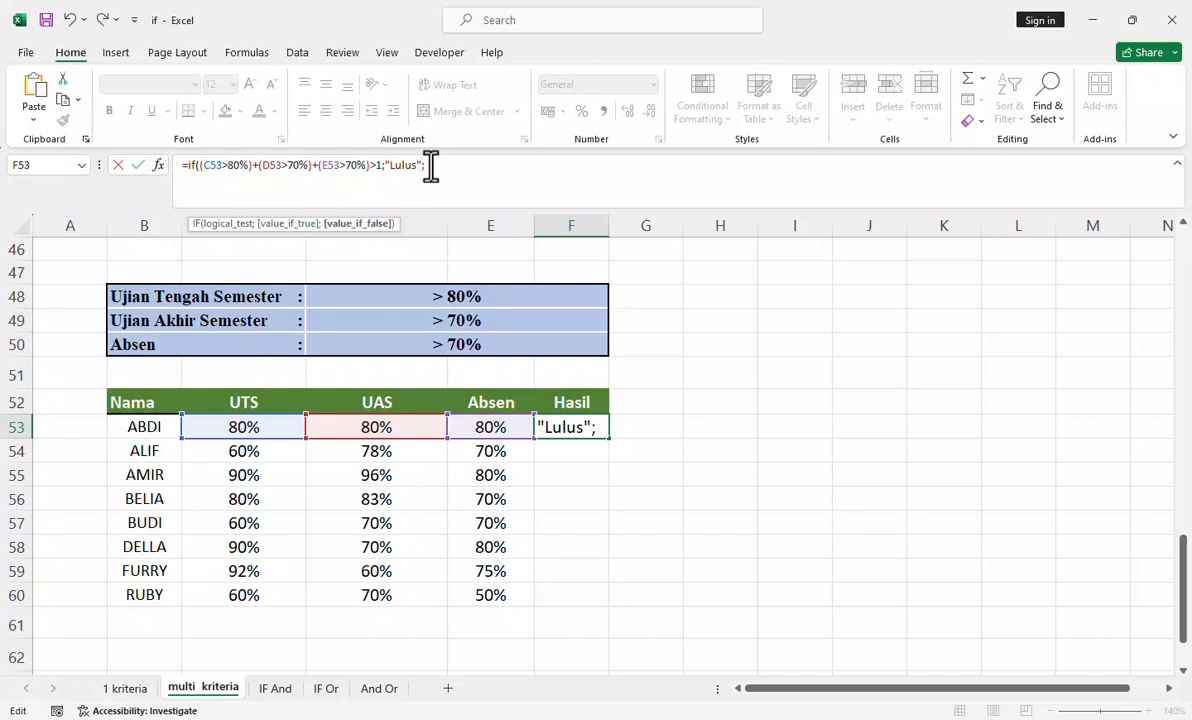
text(""Gagal)
Step: Set "Gagal" as the value if false and finish the F53 formula with its closing parenthesis
text())
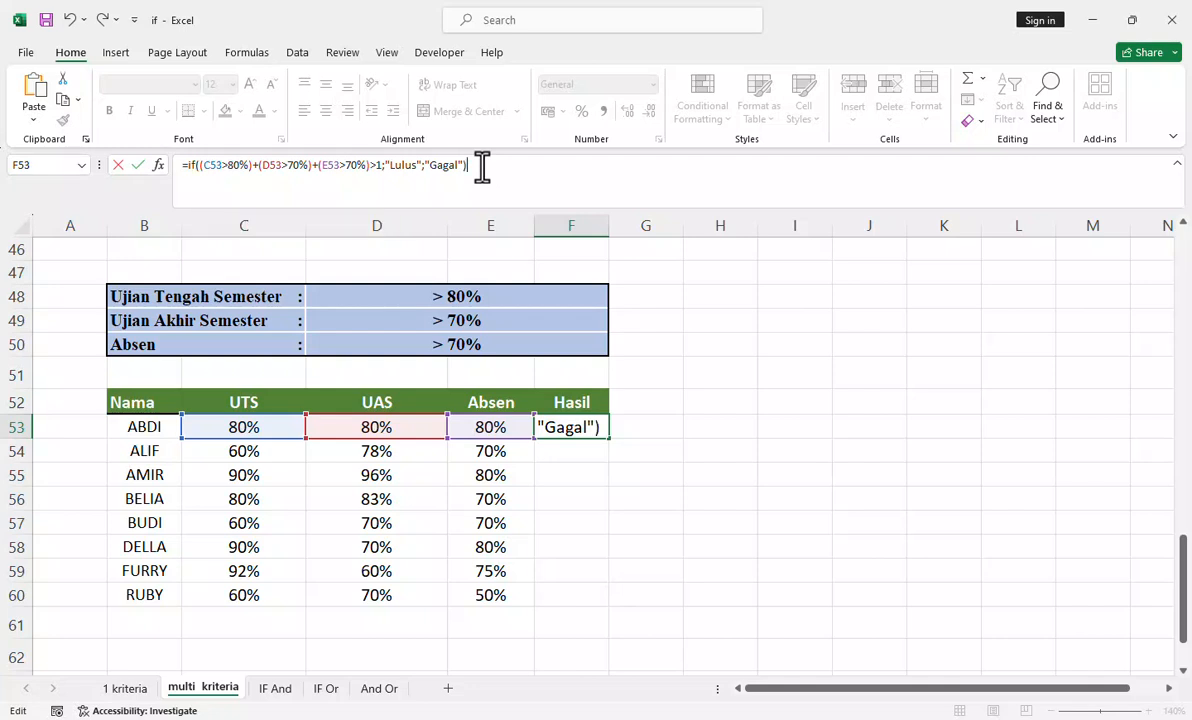
key(Return)
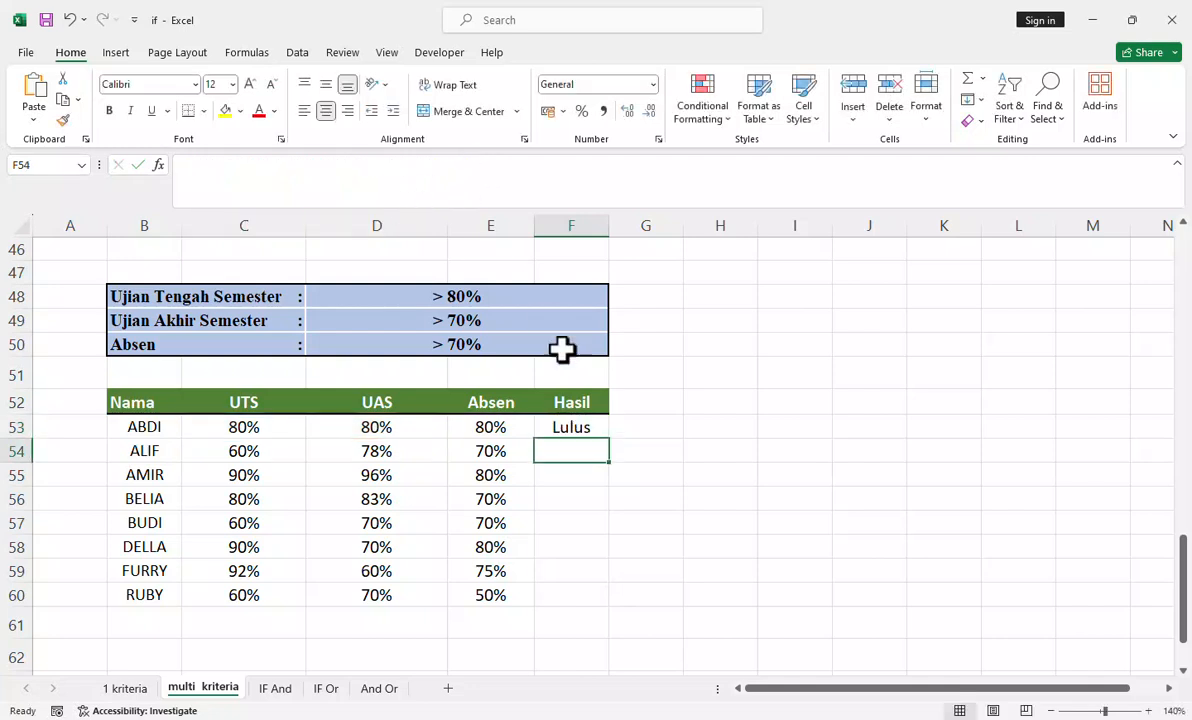
Step: Fill the F53 formula down the Hasil column to row 60
click(571, 425)
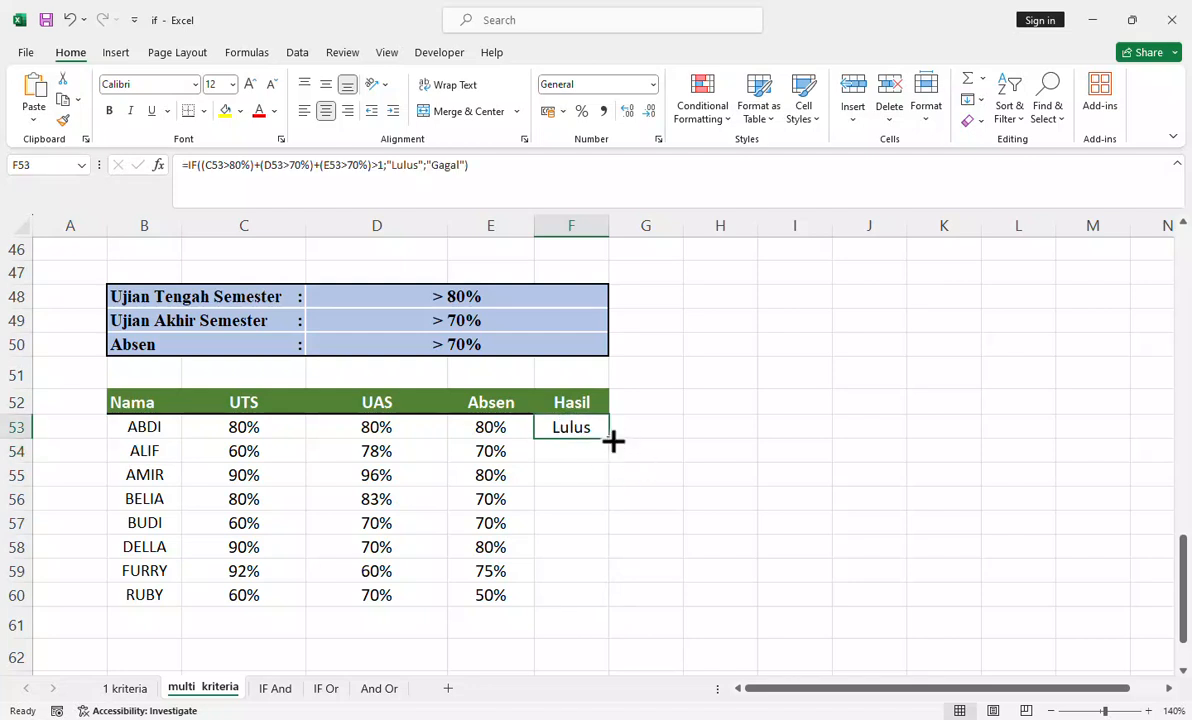
double_click(609, 439)
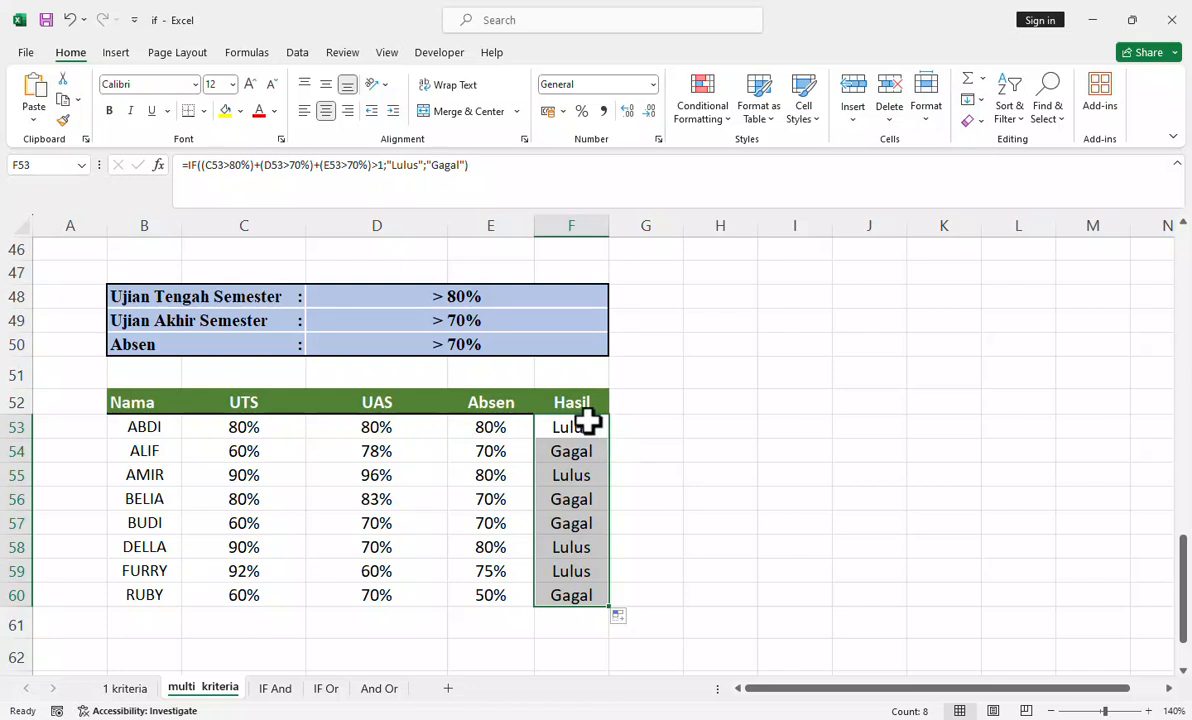
Step: Check the Hasil values in rows 53 and 54 against their UTS, UAS and Absen scores and the exam criteria
click(583, 428)
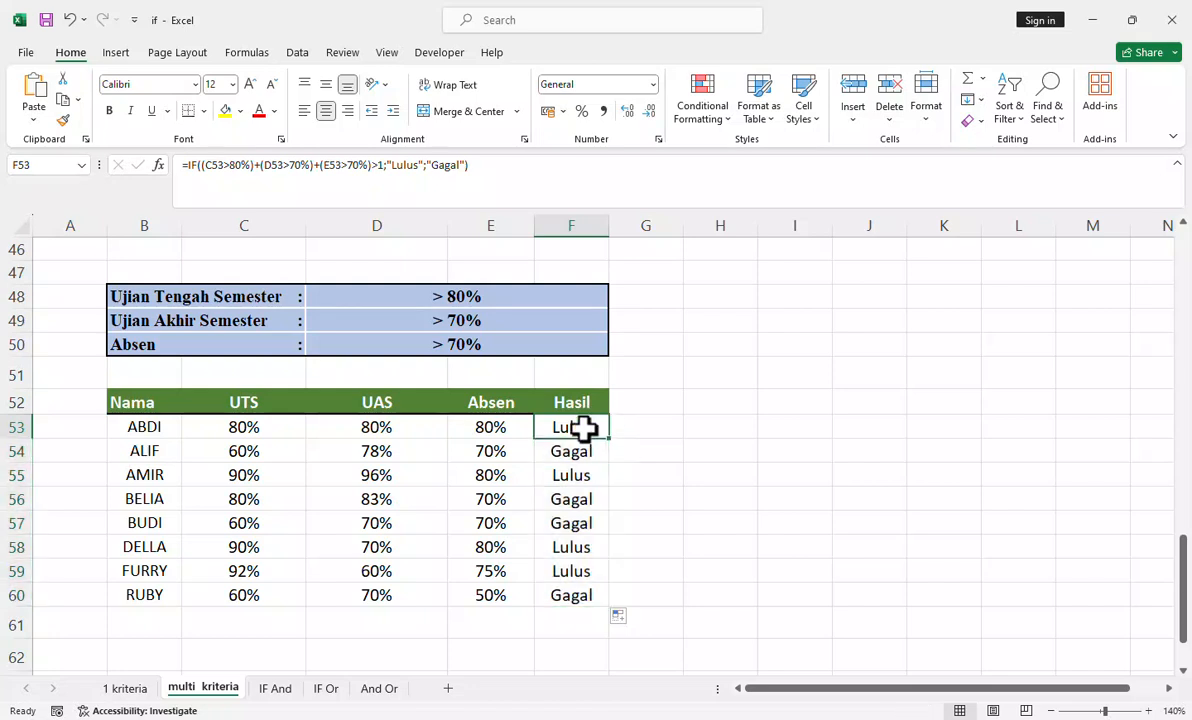
click(231, 430)
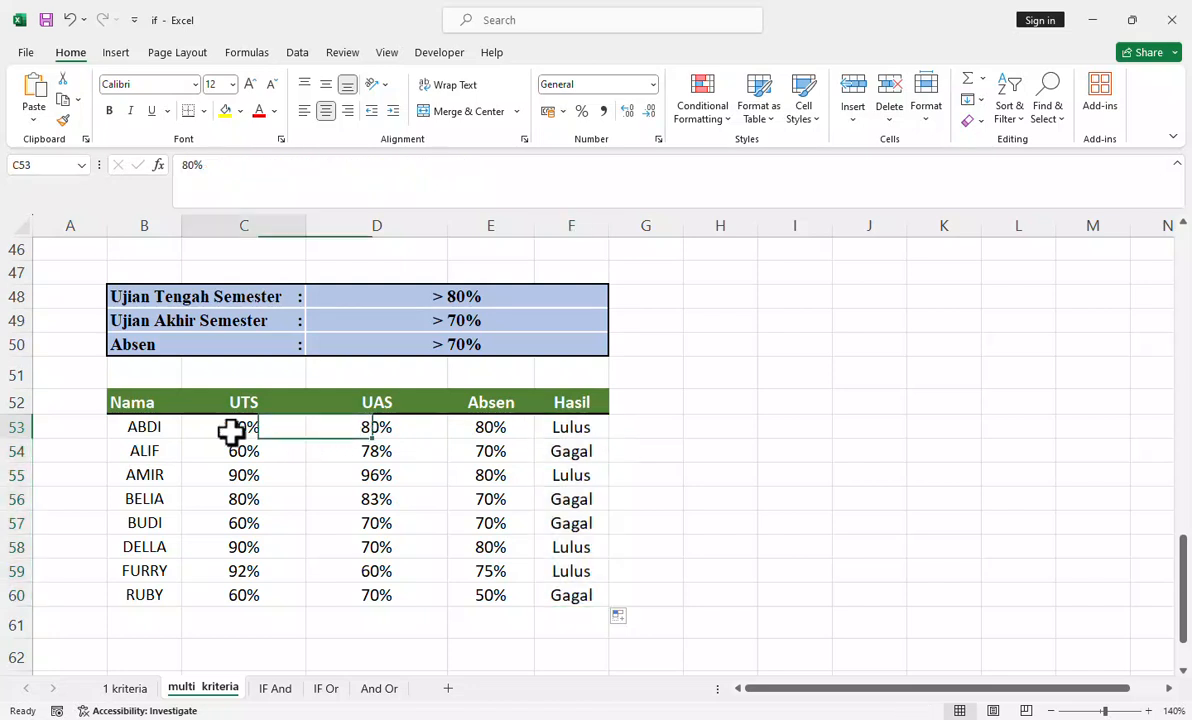
drag(297, 431, 492, 431)
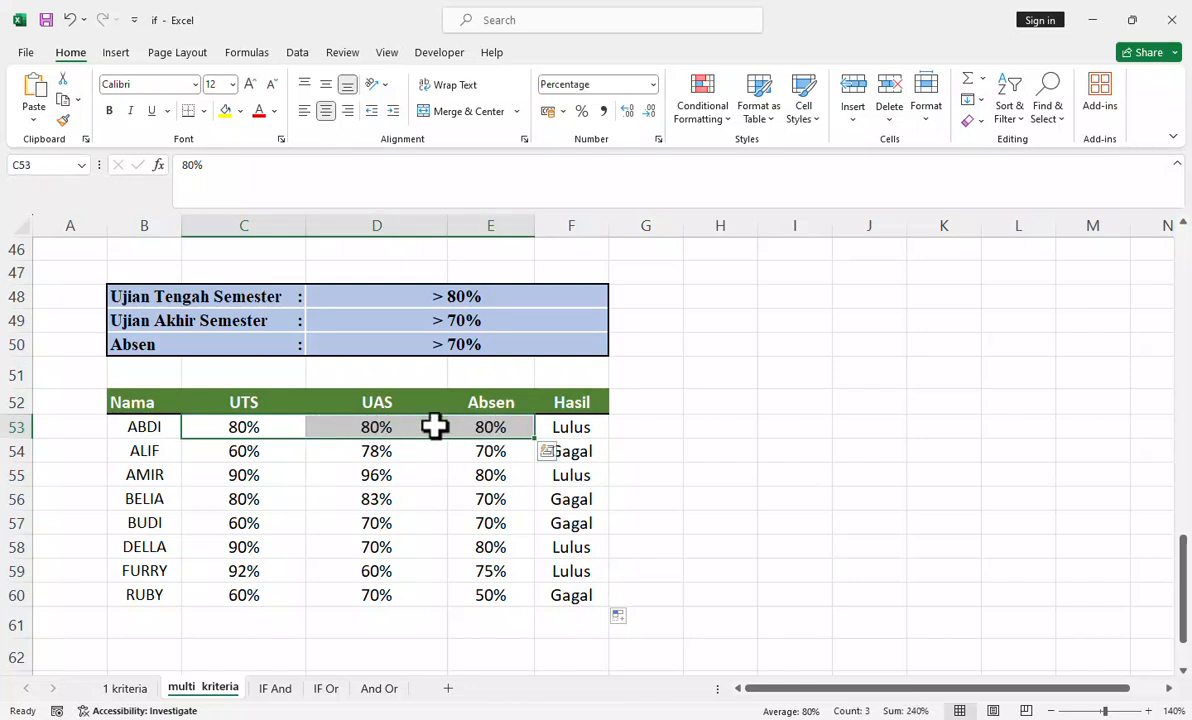
click(250, 453)
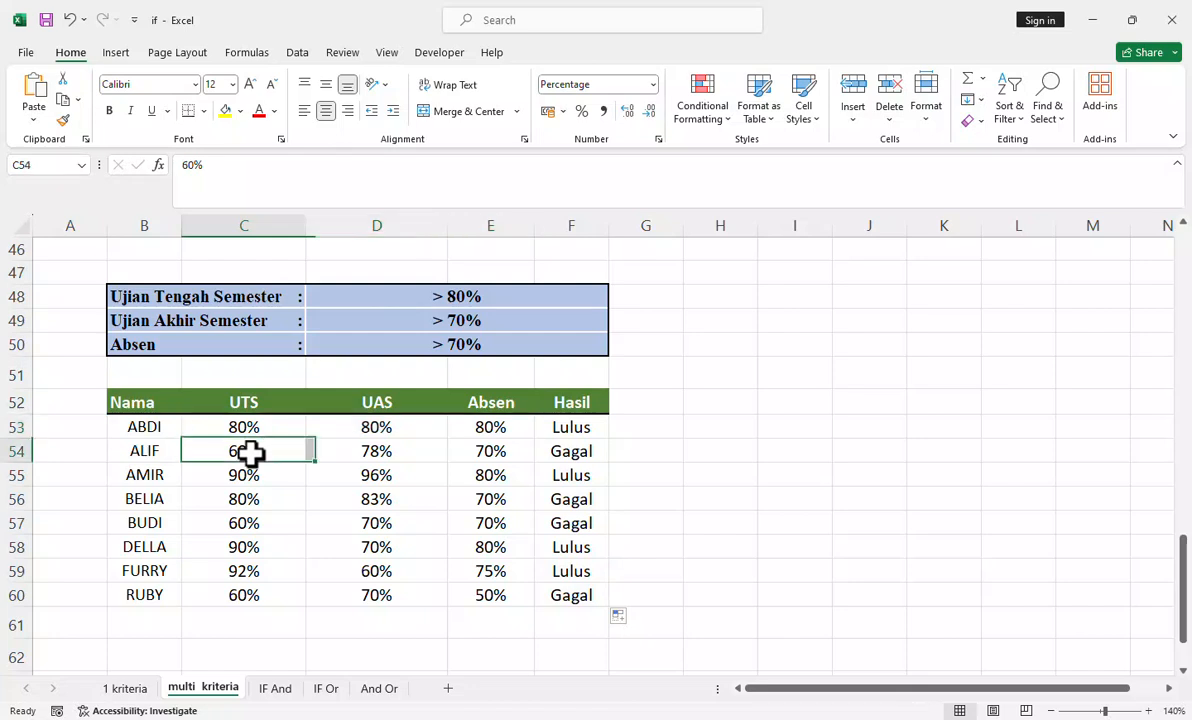
drag(250, 453, 474, 452)
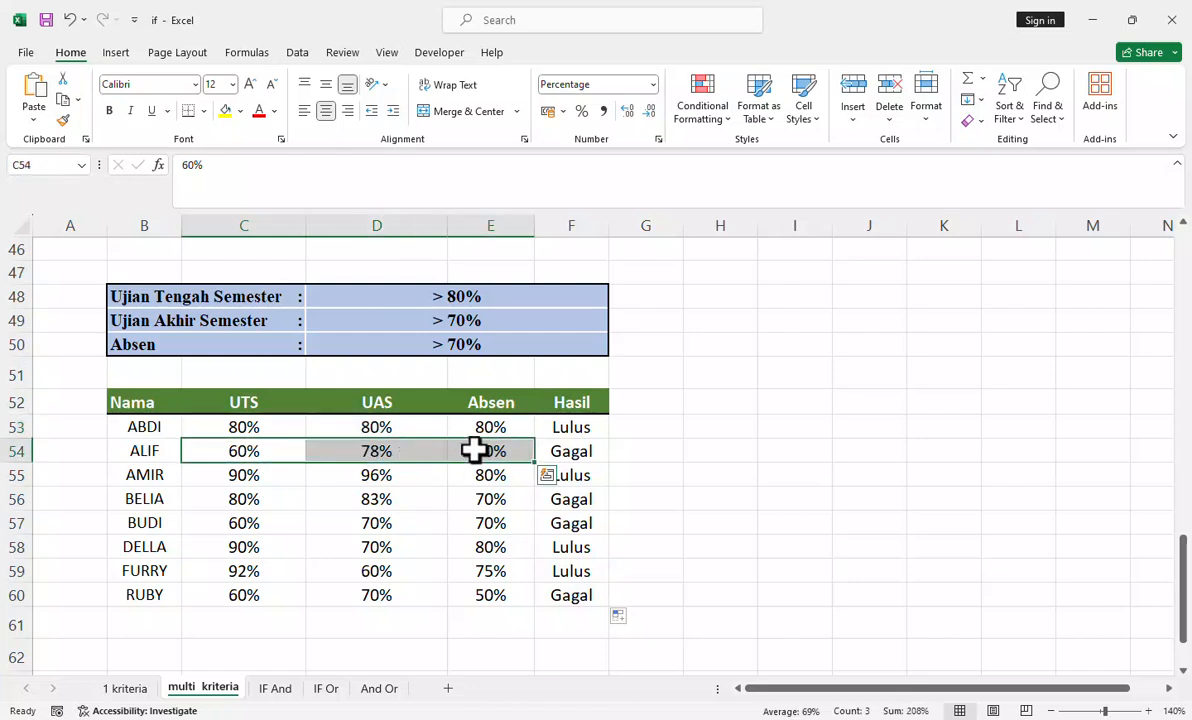
click(585, 455)
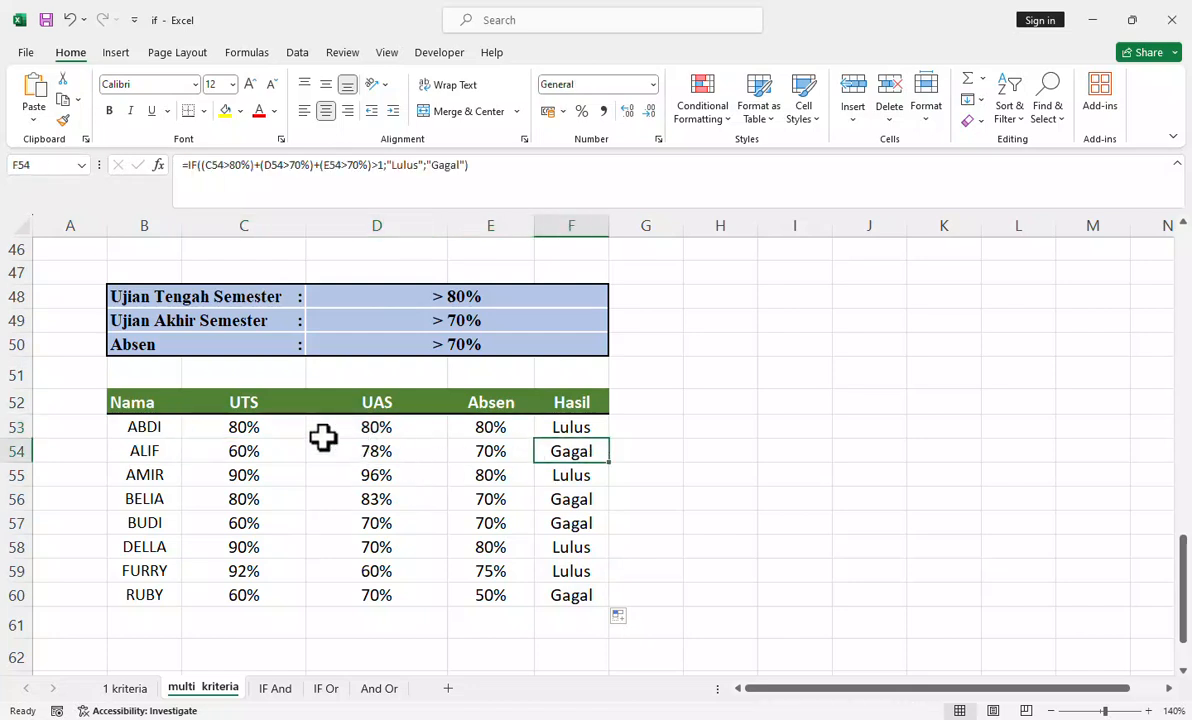
click(252, 453)
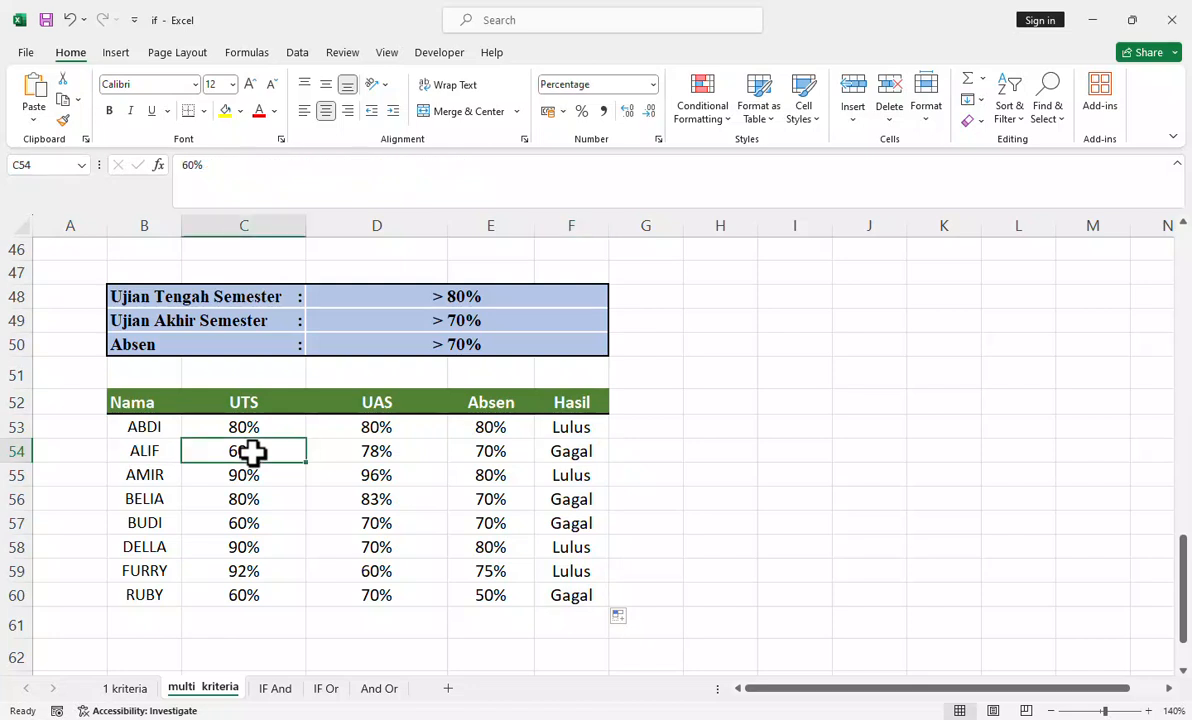
click(511, 453)
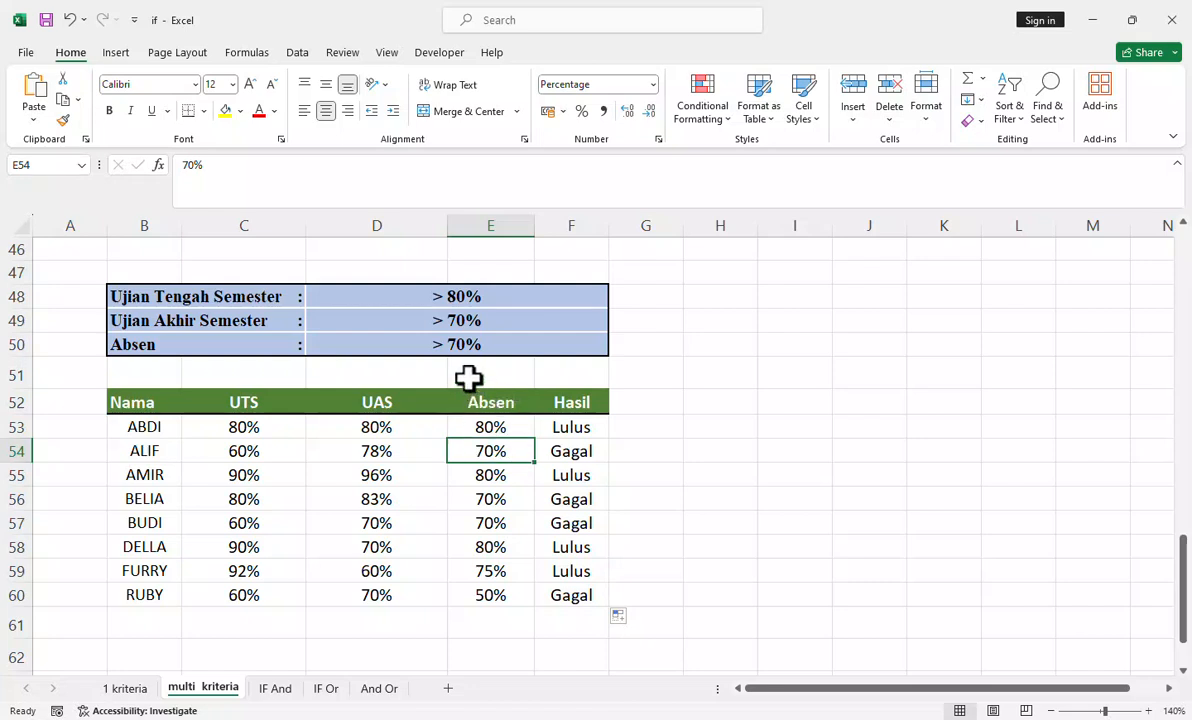
Step: Try changing the F54 formula's UAS condition to >=70% and its summed-conditions comparison to >=1
click(568, 450)
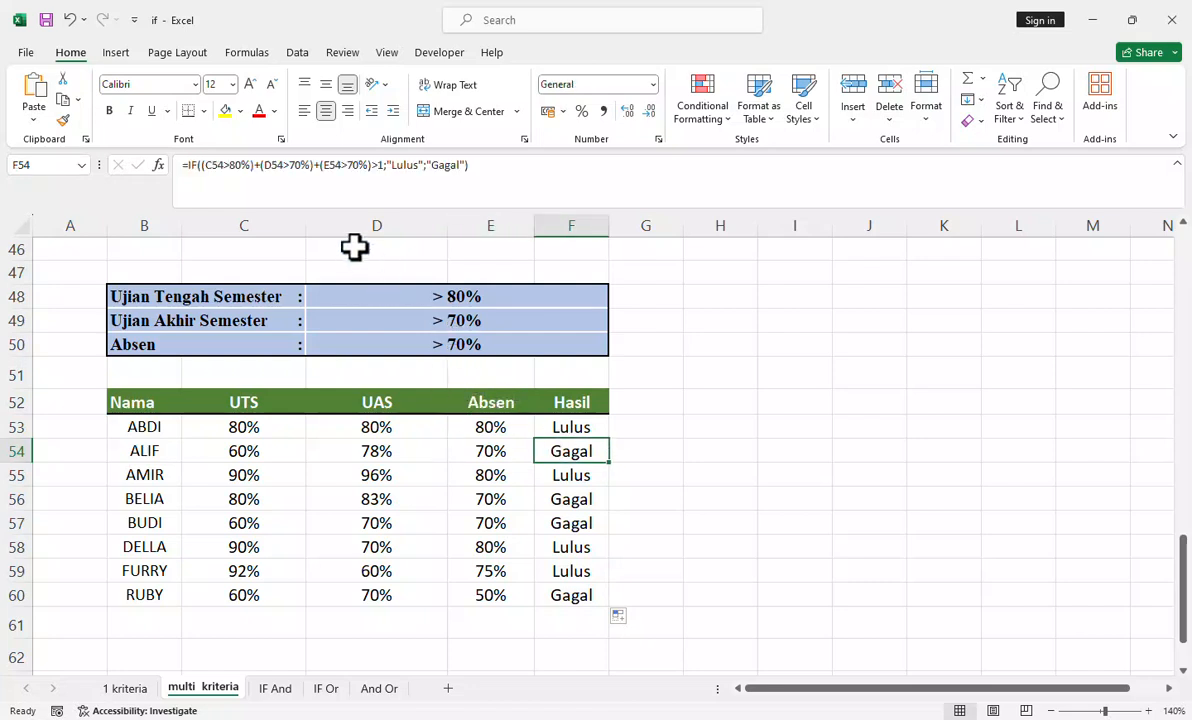
click(289, 170)
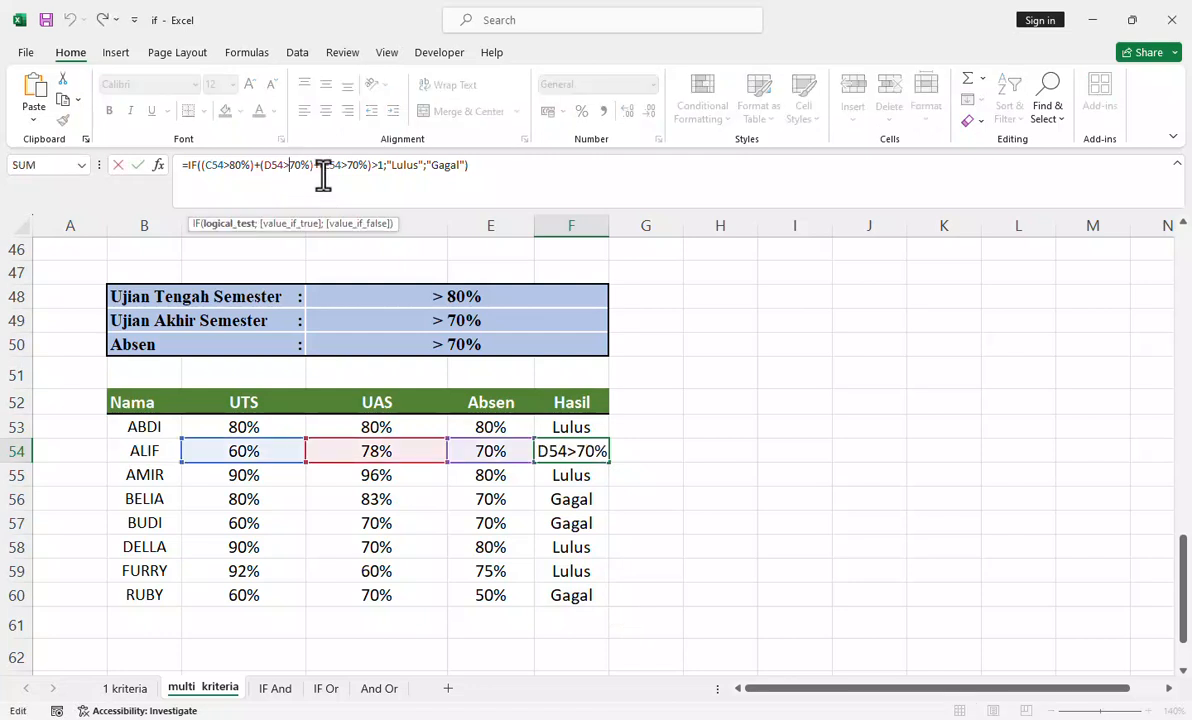
text(+)
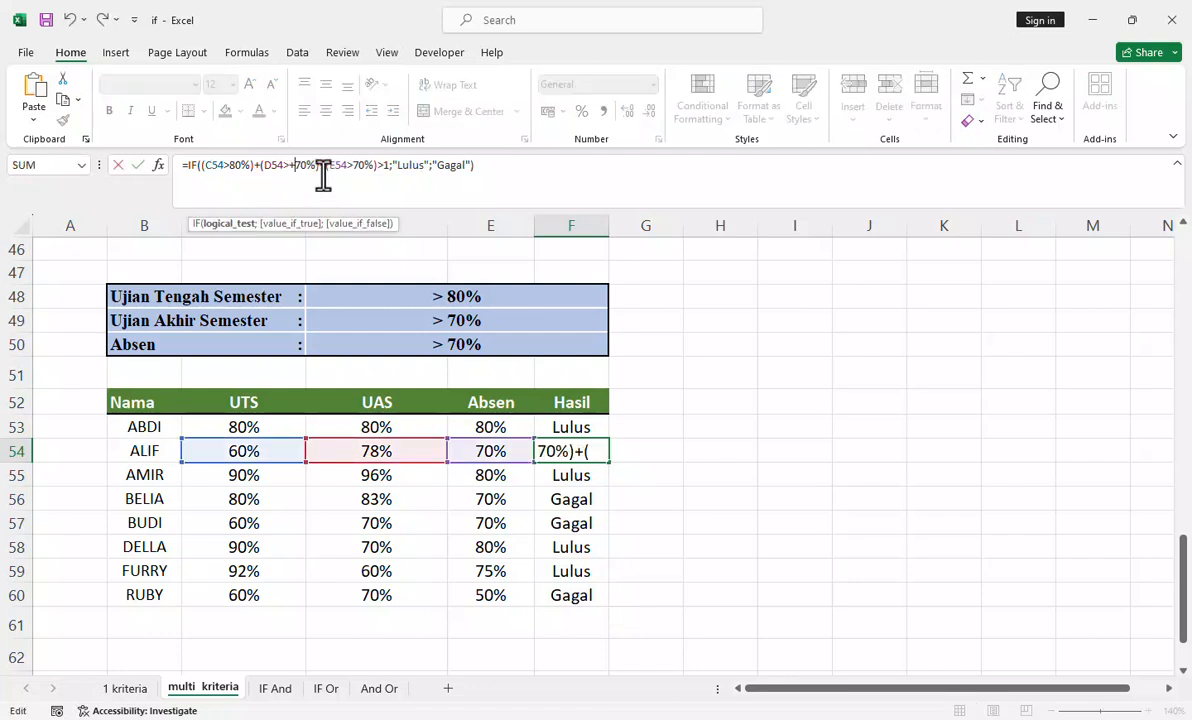
key(BackSpace)
text(=)
click(385, 166)
text(+)
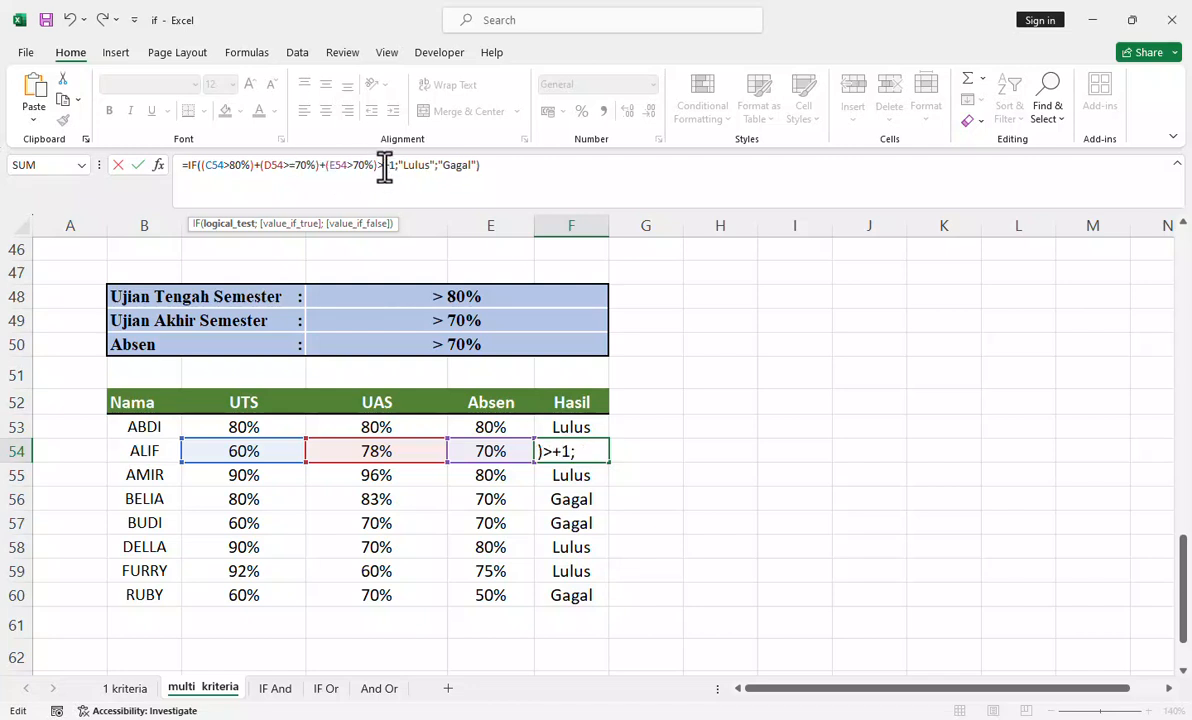
key(BackSpace)
text(=)
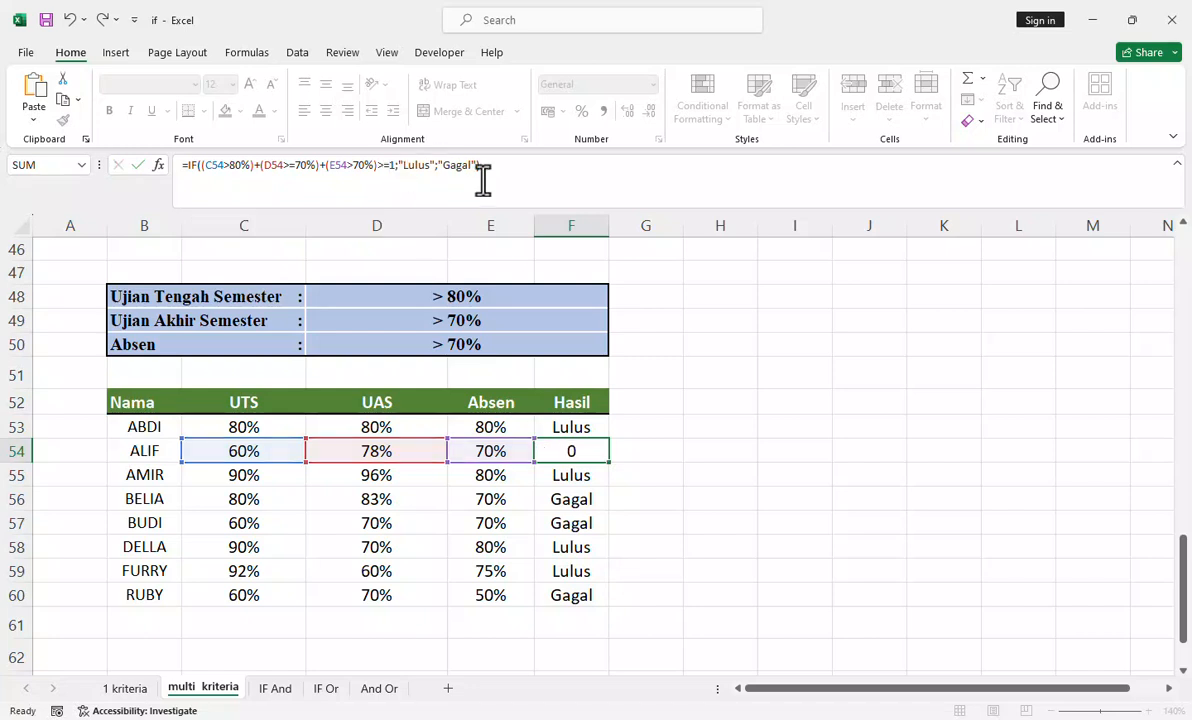
key(Return)
Step: Compare the Hasil formulas in F53 and F54 with row 54's UAS and Absen scores and the Absen criterion
click(580, 452)
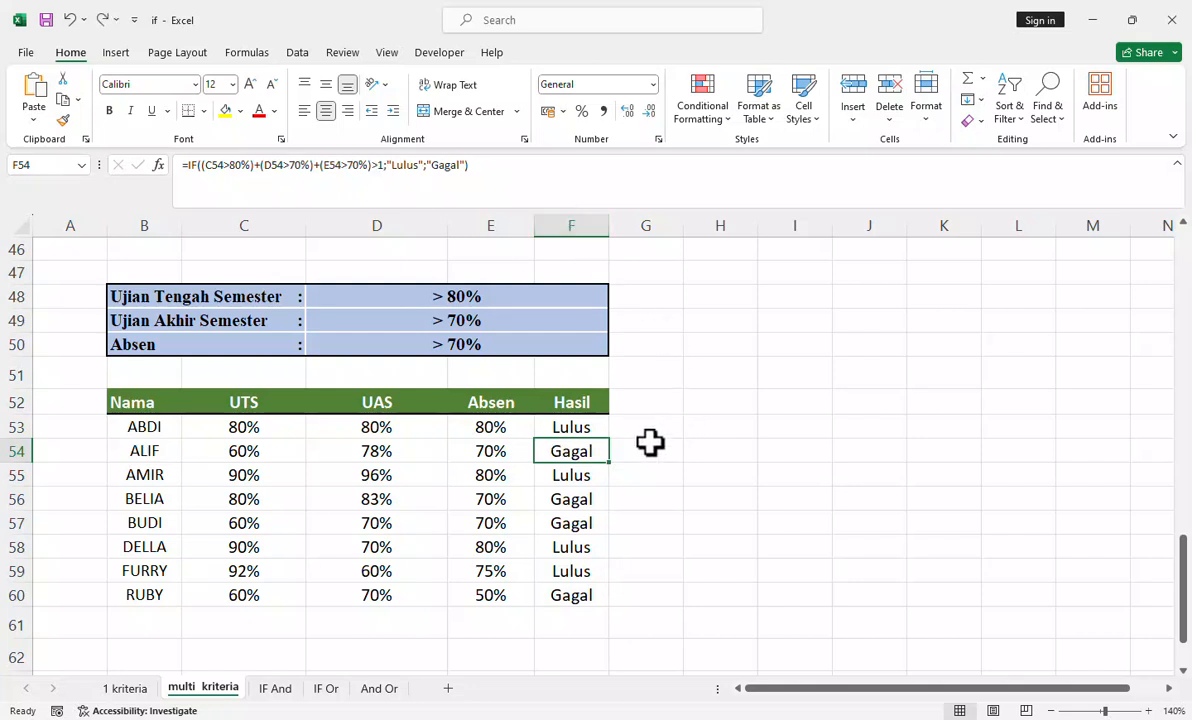
click(572, 428)
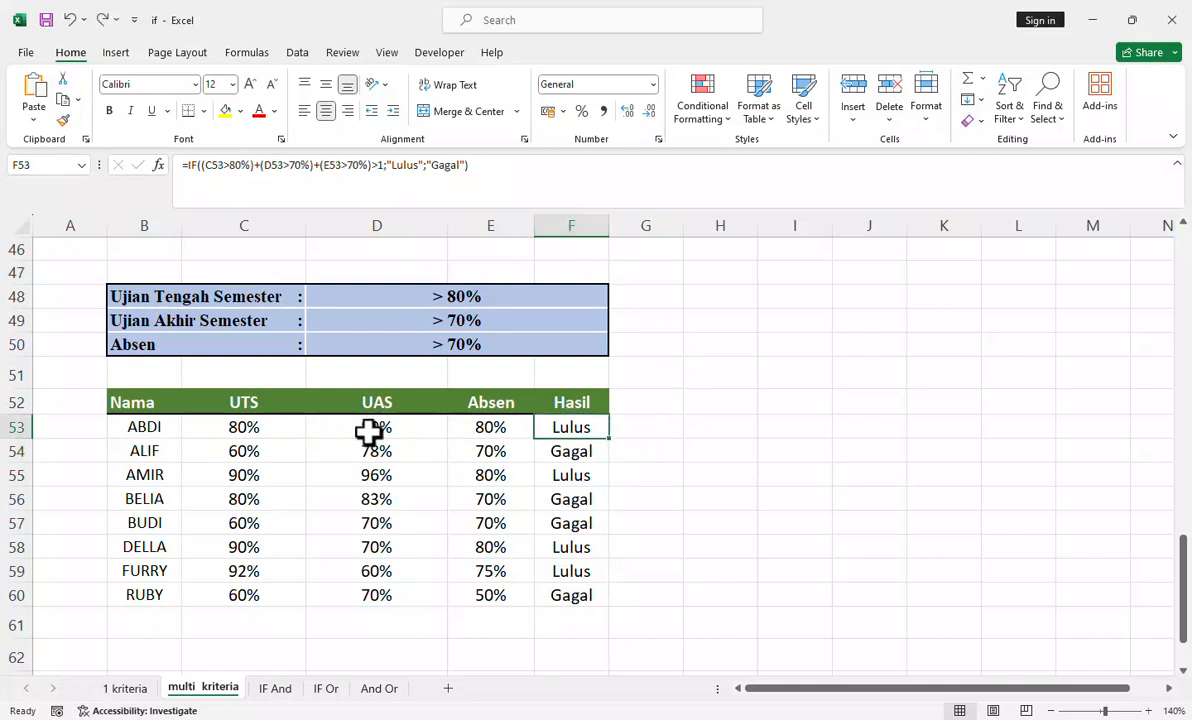
click(564, 451)
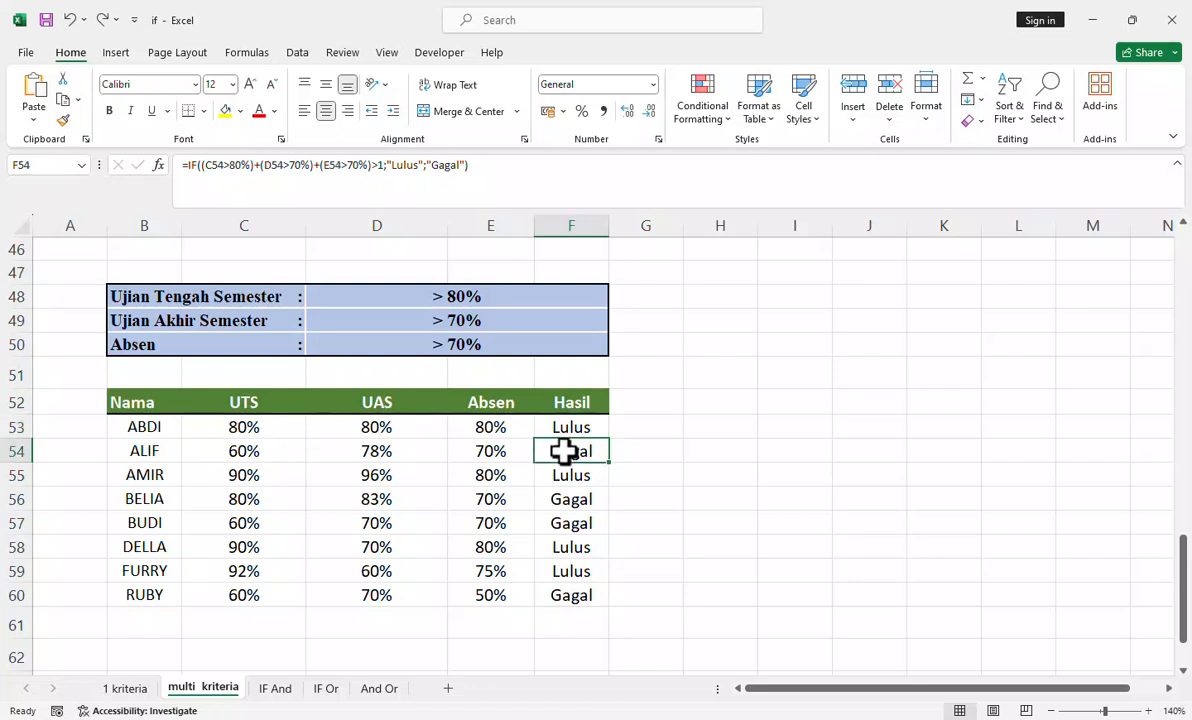
click(378, 455)
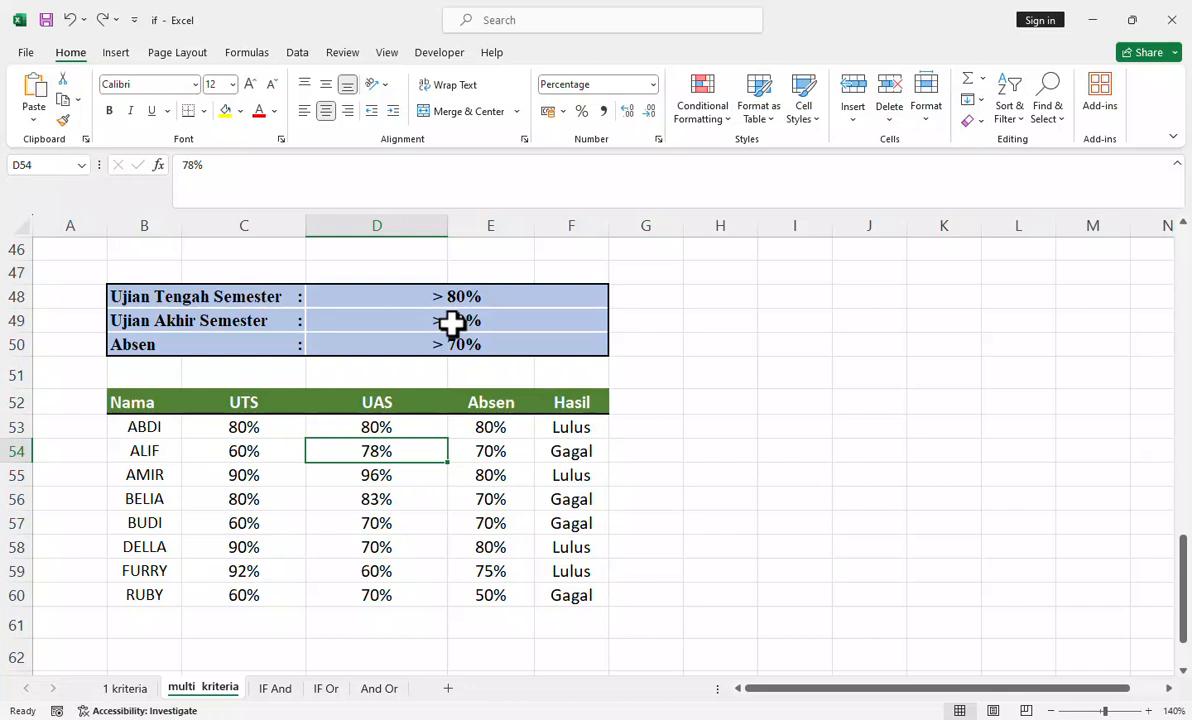
click(471, 451)
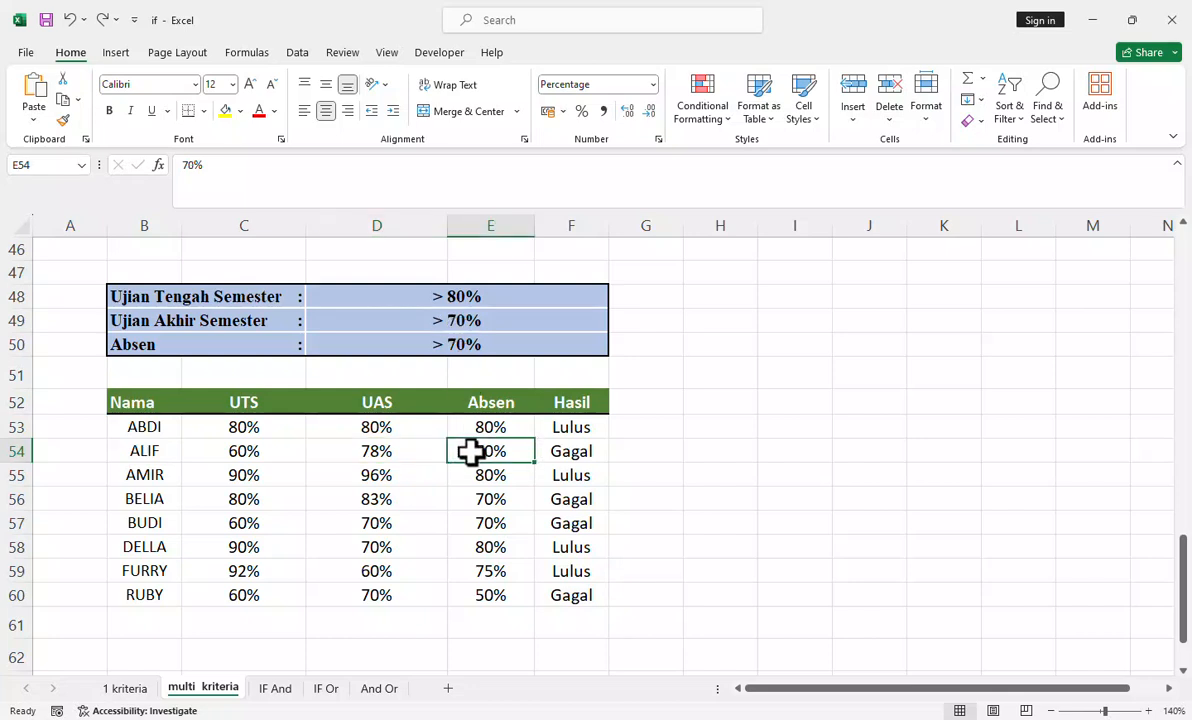
click(466, 347)
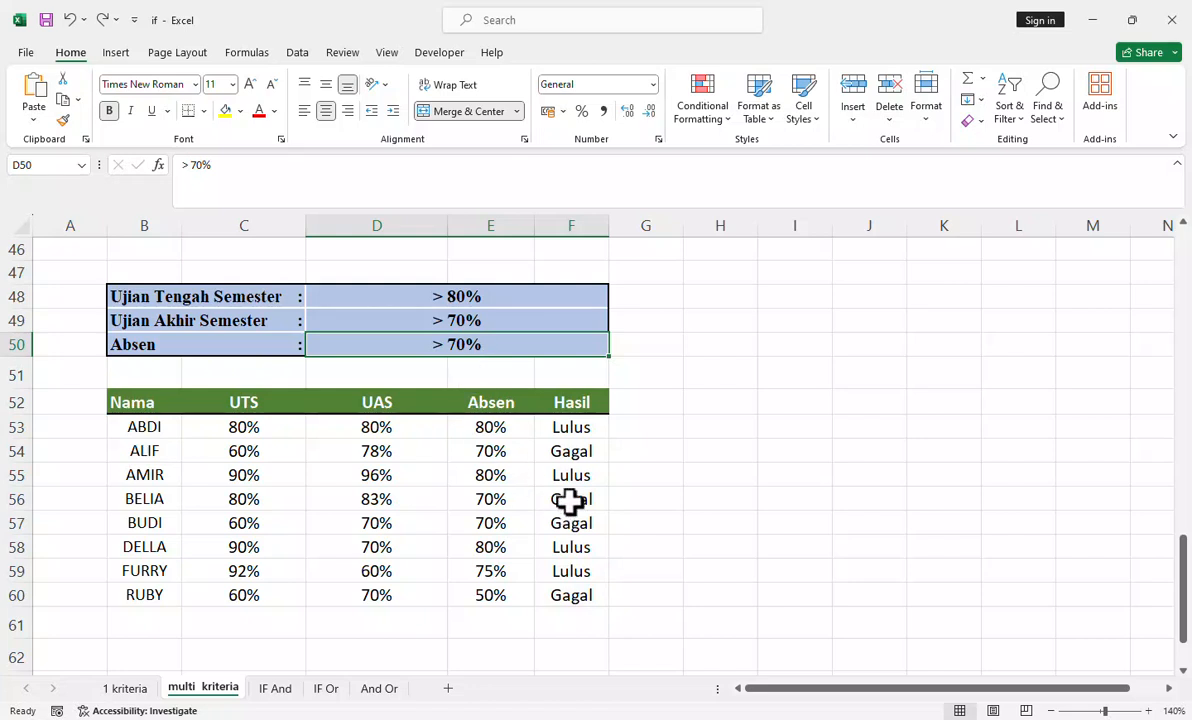
Step: Check the Hasil formula in row 56 against its UTS, UAS and Absen scores, comparing them with row 53
click(244, 503)
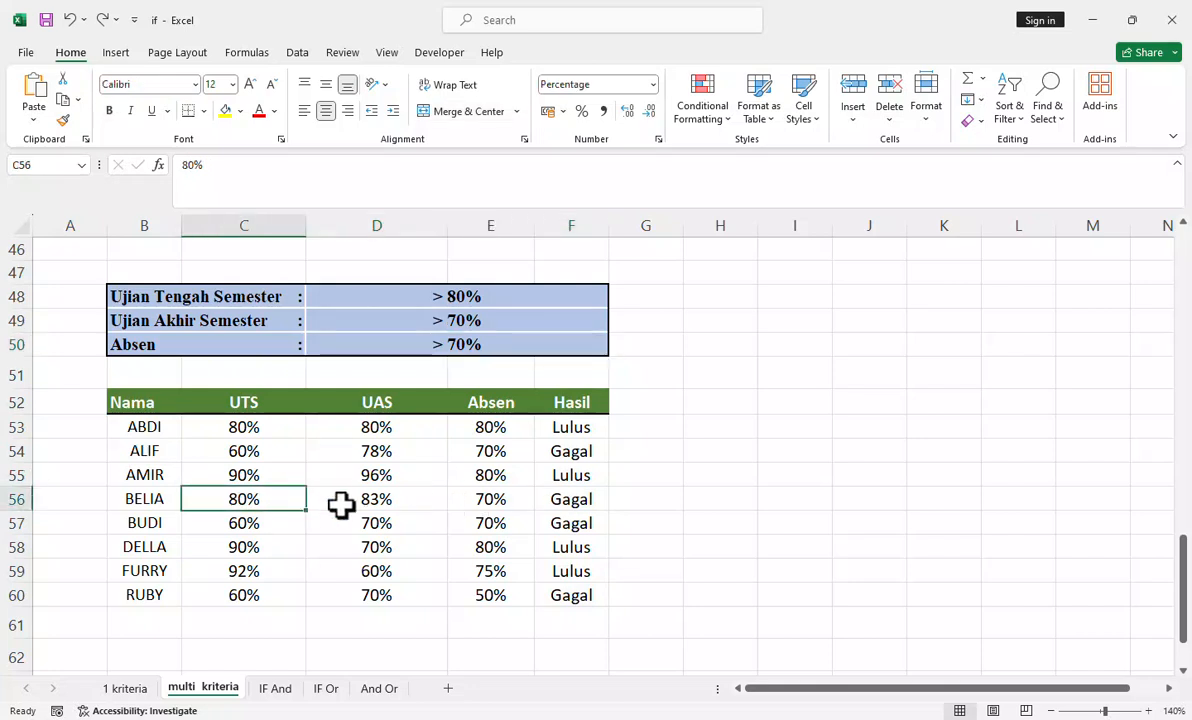
click(367, 503)
click(484, 503)
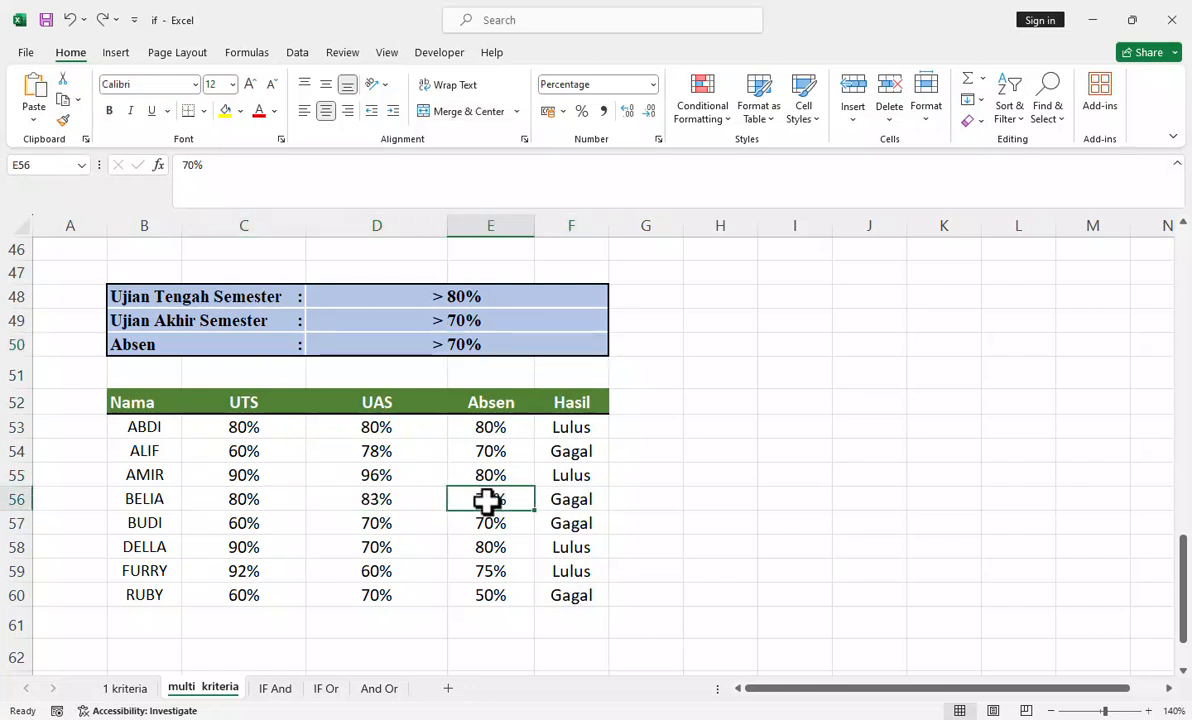
click(555, 500)
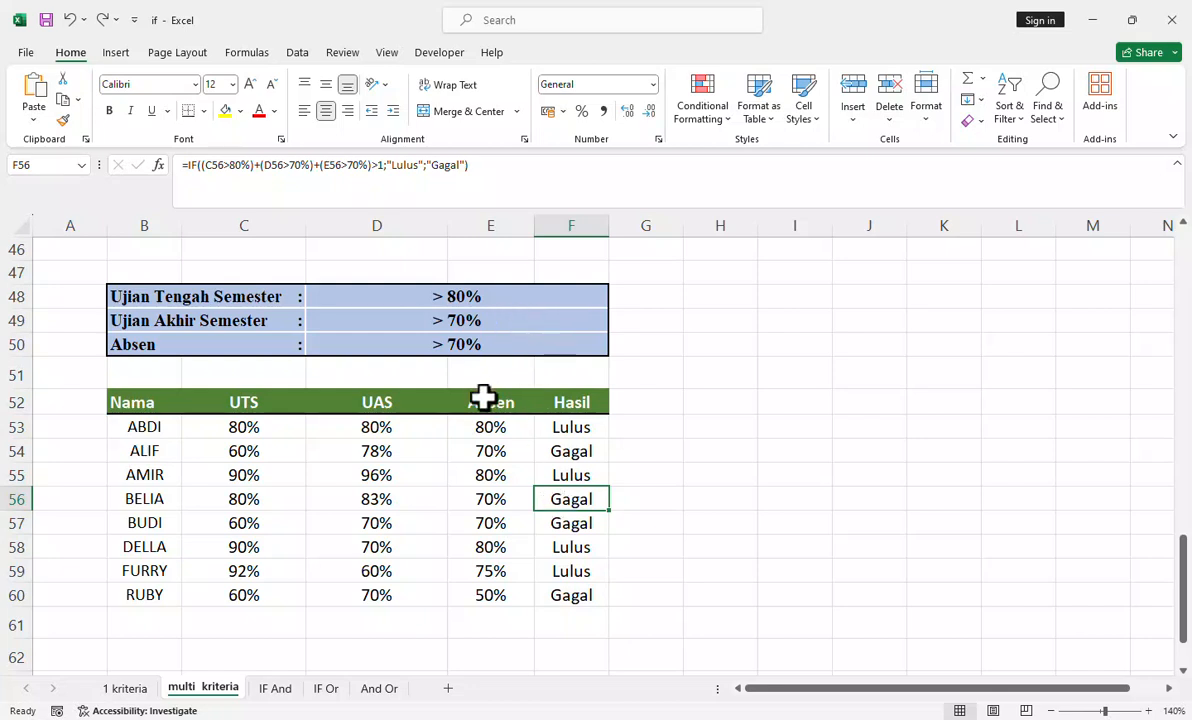
click(241, 435)
click(250, 505)
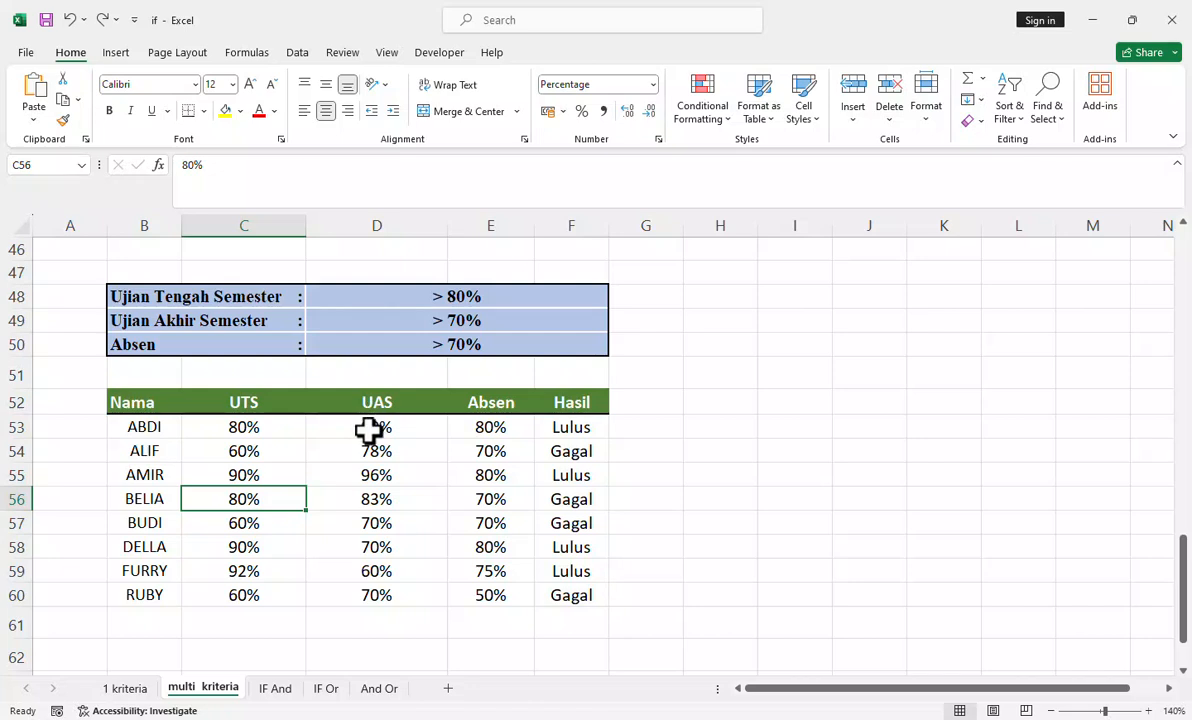
drag(375, 430, 510, 422)
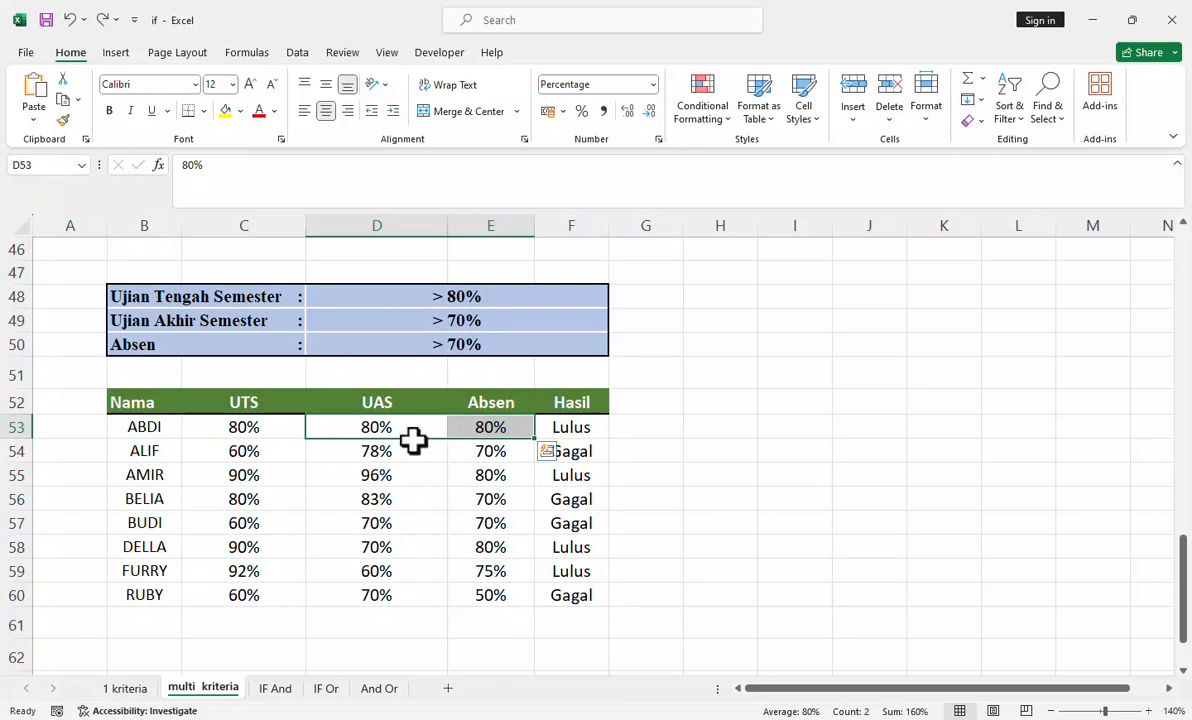
Step: Open the single-criterion IF formula in D4 of the "1 kriteria" sheet to review its arguments
scroll(497, 440, down, 2)
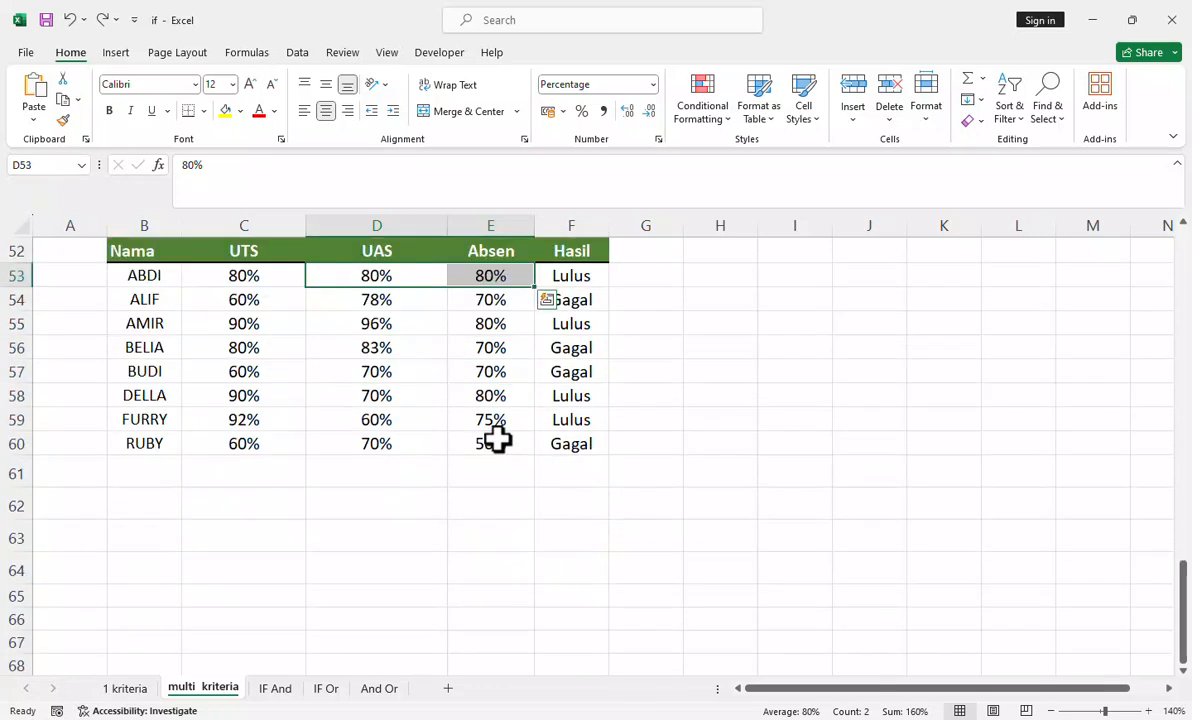
scroll(497, 438, up, 2)
scroll(497, 438, up, 15)
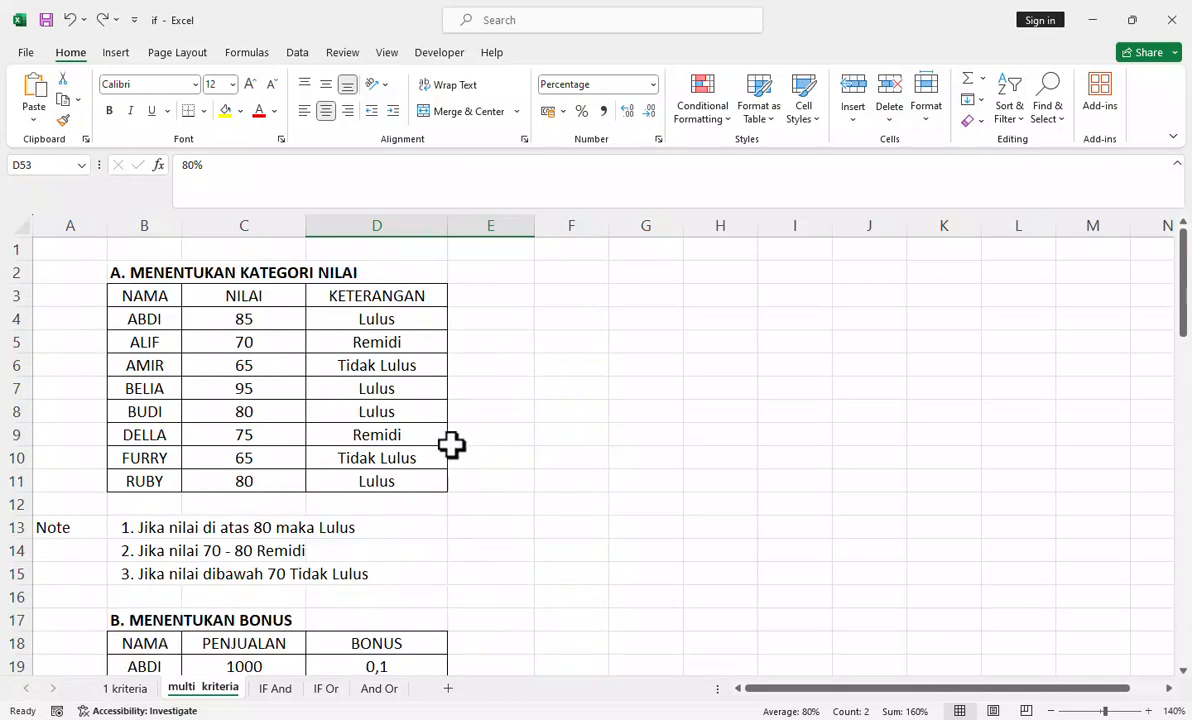
click(128, 688)
scroll(475, 490, up, 6)
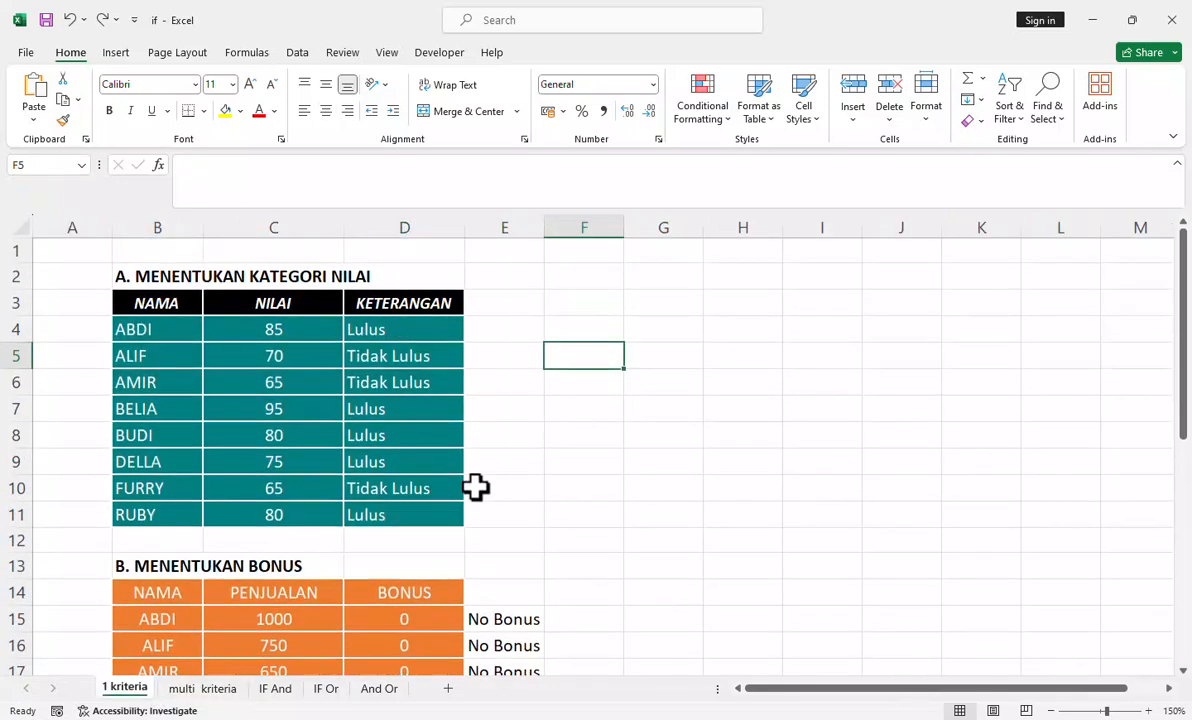
click(417, 329)
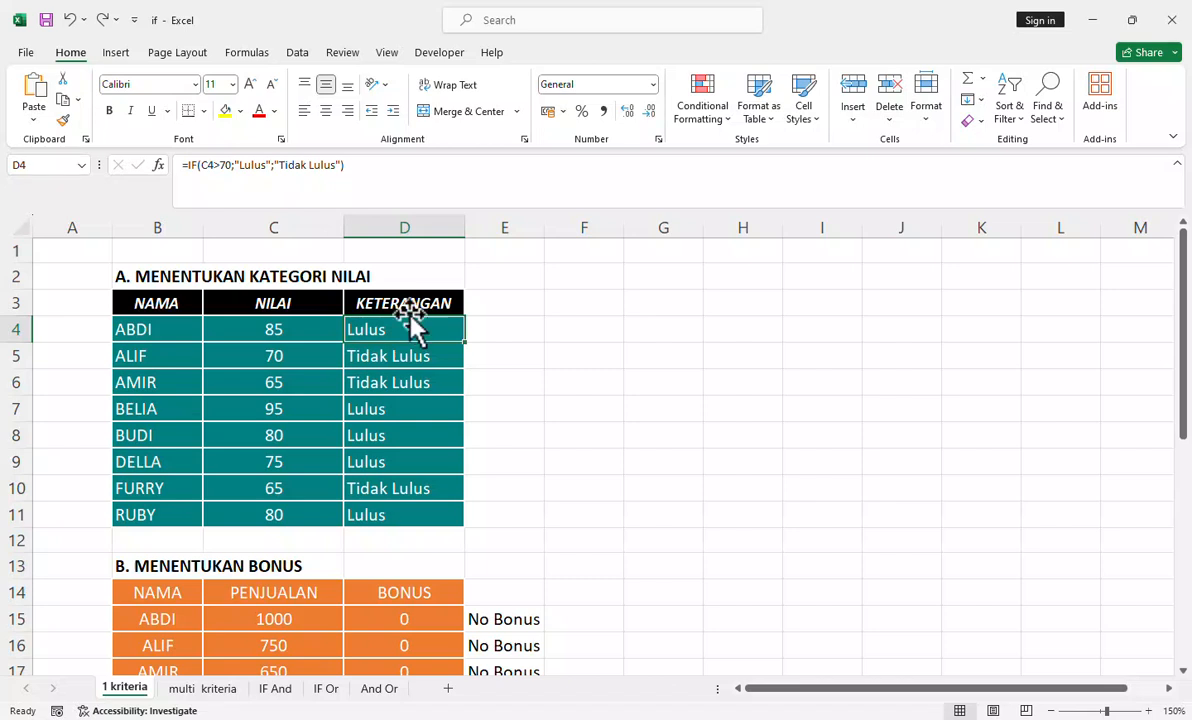
click(202, 166)
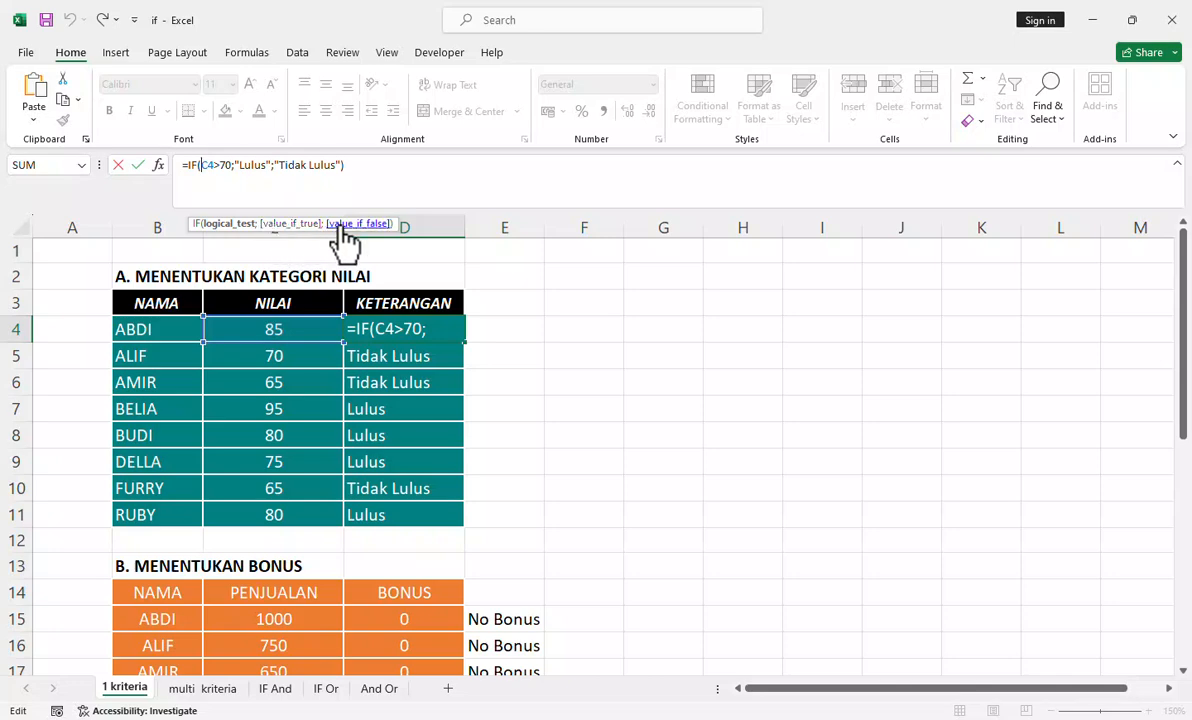
Step: Look over the grade, bonus and employee status tables with their notes on the "multi kriteria" sheet
click(219, 696)
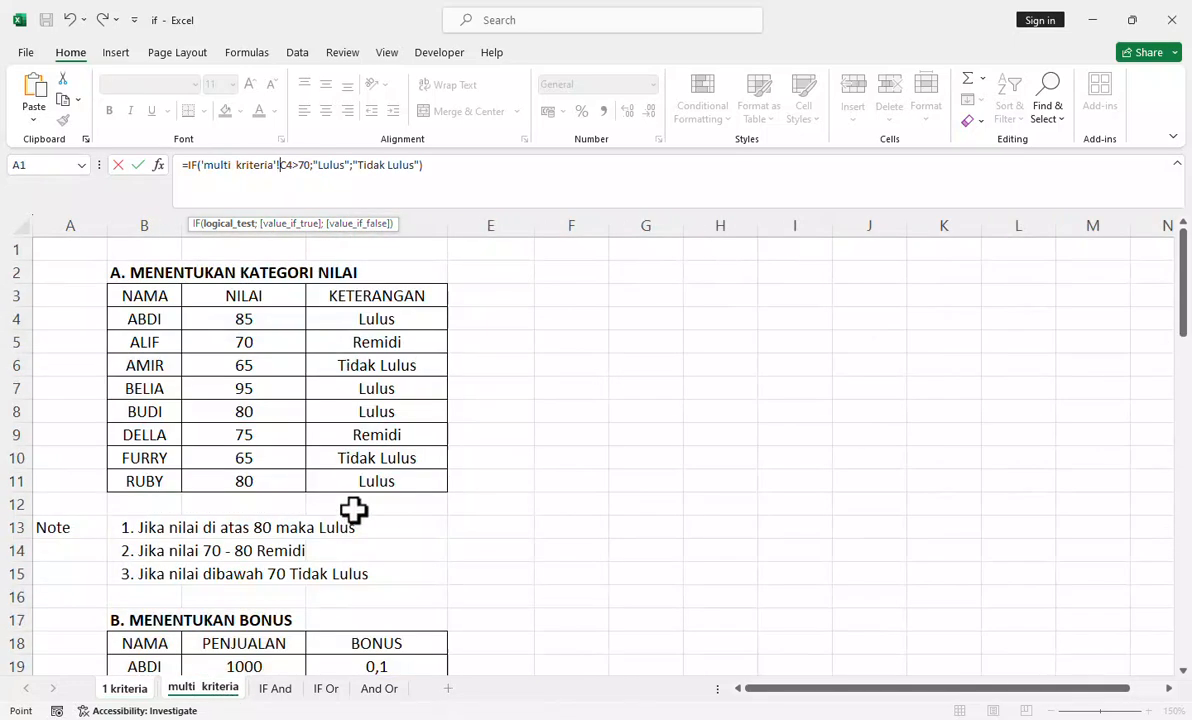
scroll(470, 430, down, 3)
scroll(380, 319, down, 11)
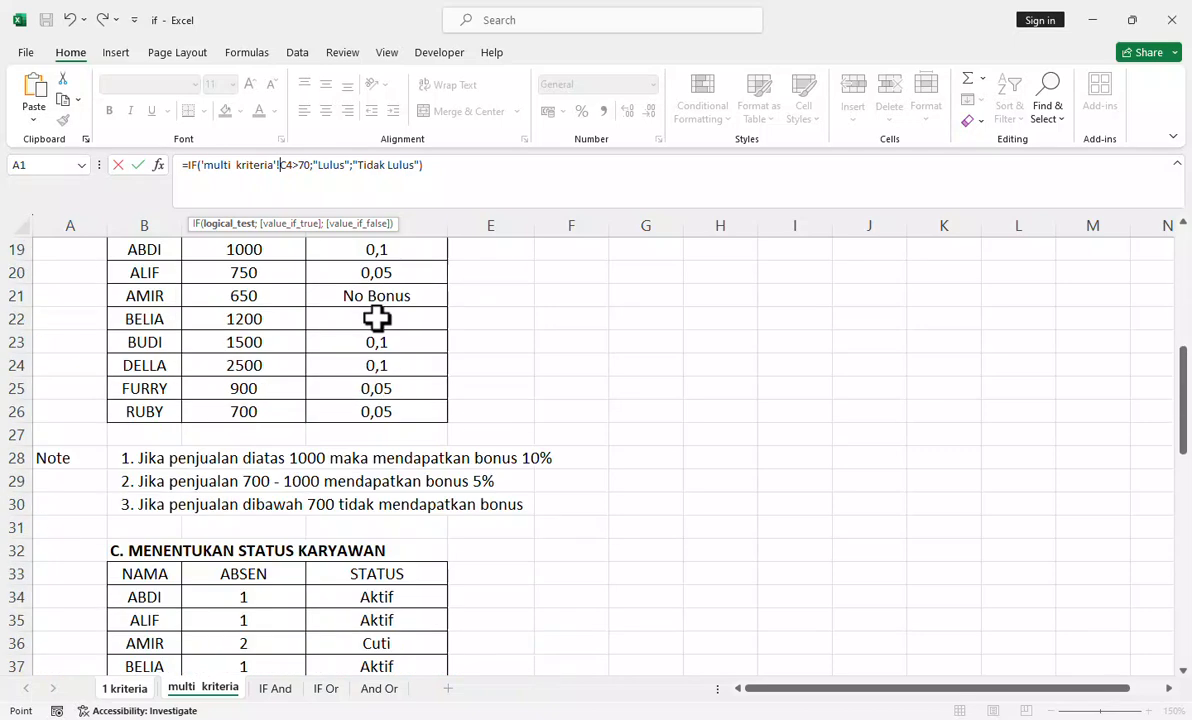
scroll(376, 318, up, 14)
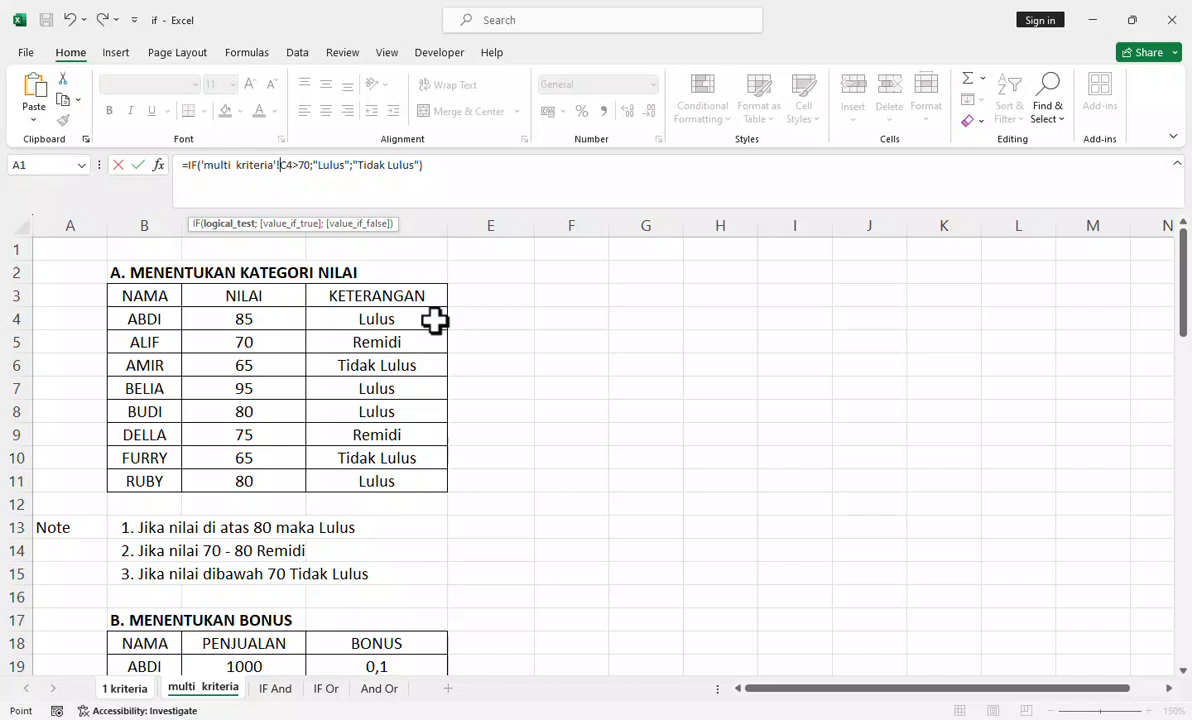
Step: Preview the tables and notes on the "IF And", "IF Or" and "And Or" sheets, then return to "IF And"
click(280, 690)
scroll(293, 545, up, 9)
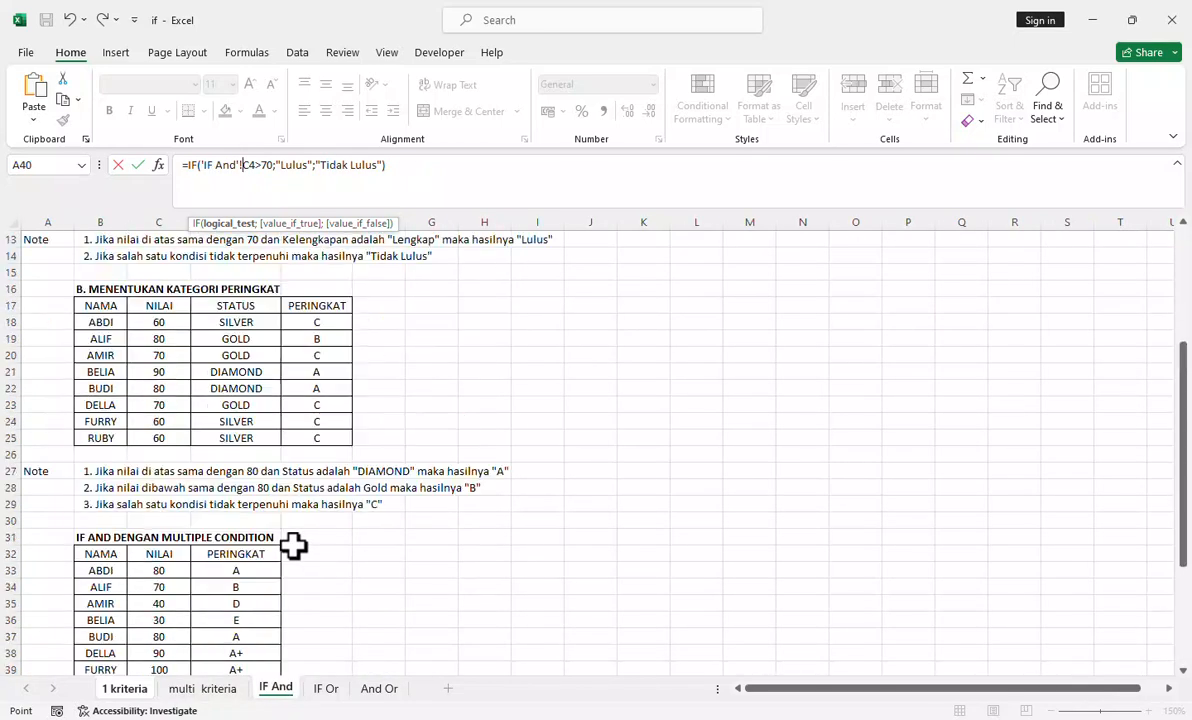
scroll(293, 545, up, 4)
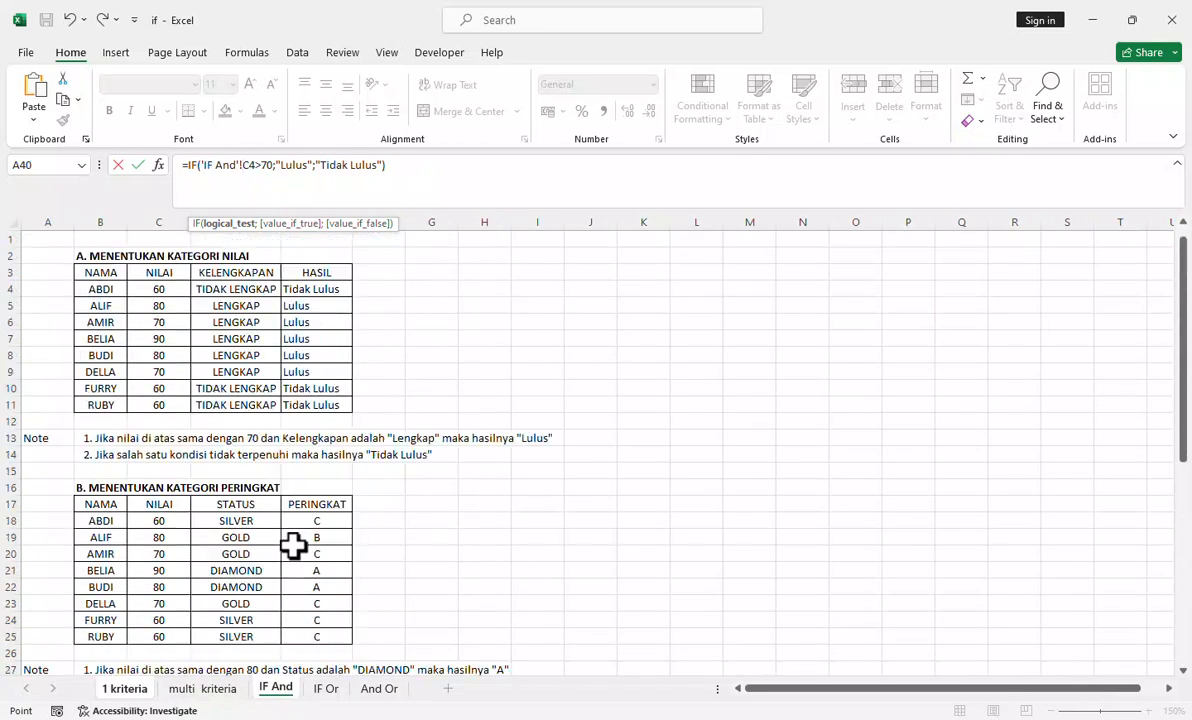
click(325, 690)
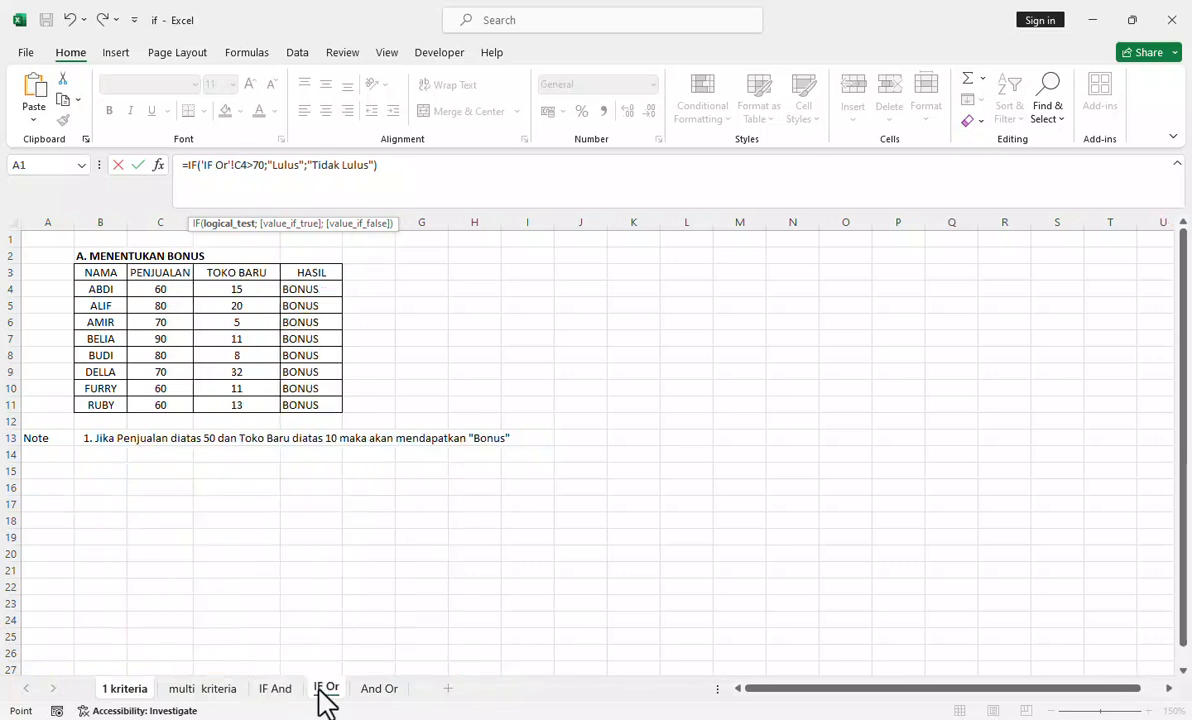
click(376, 690)
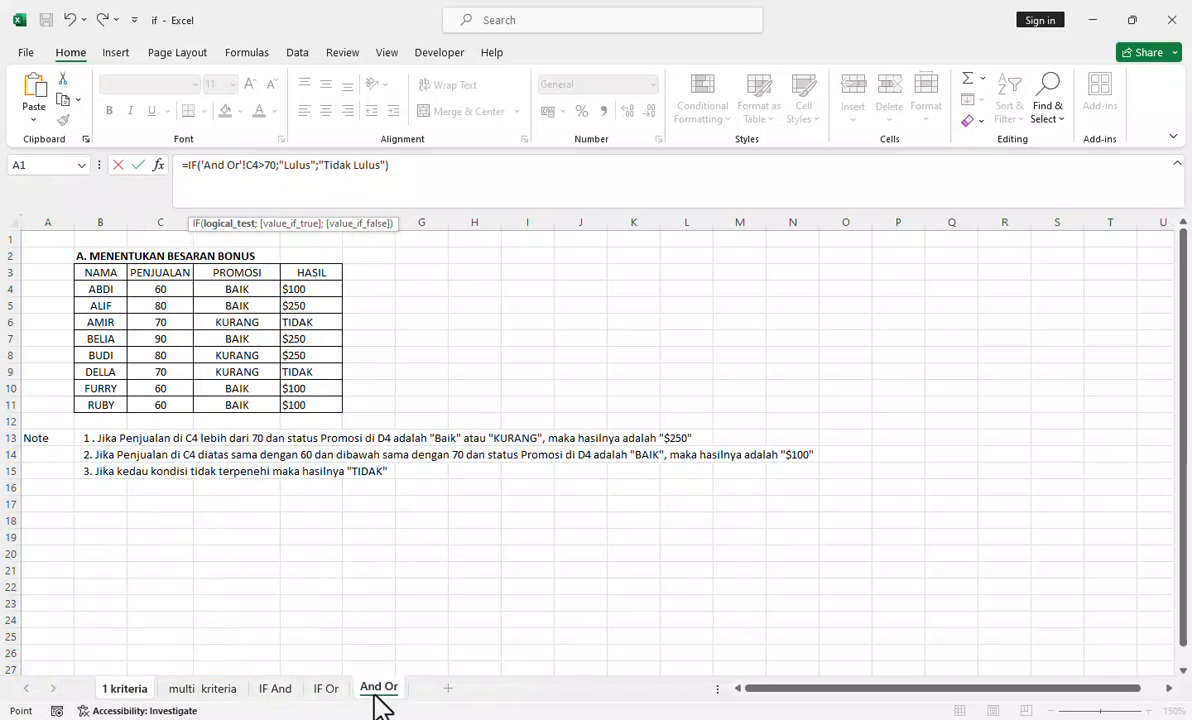
click(282, 700)
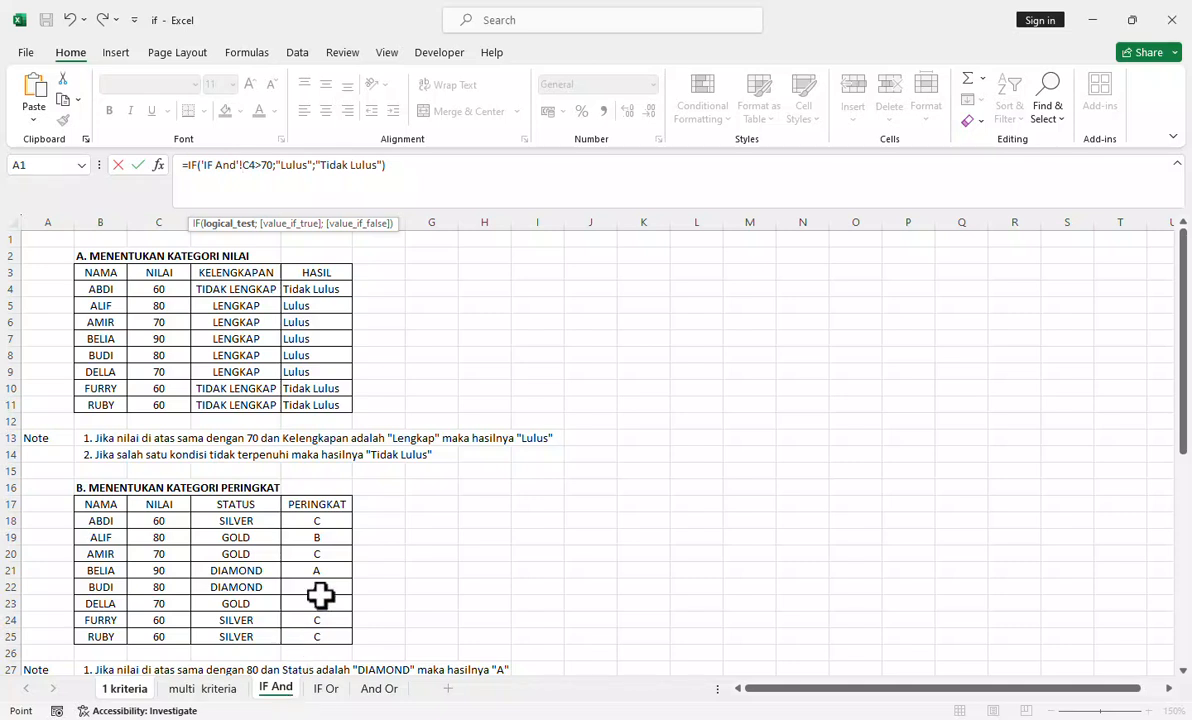